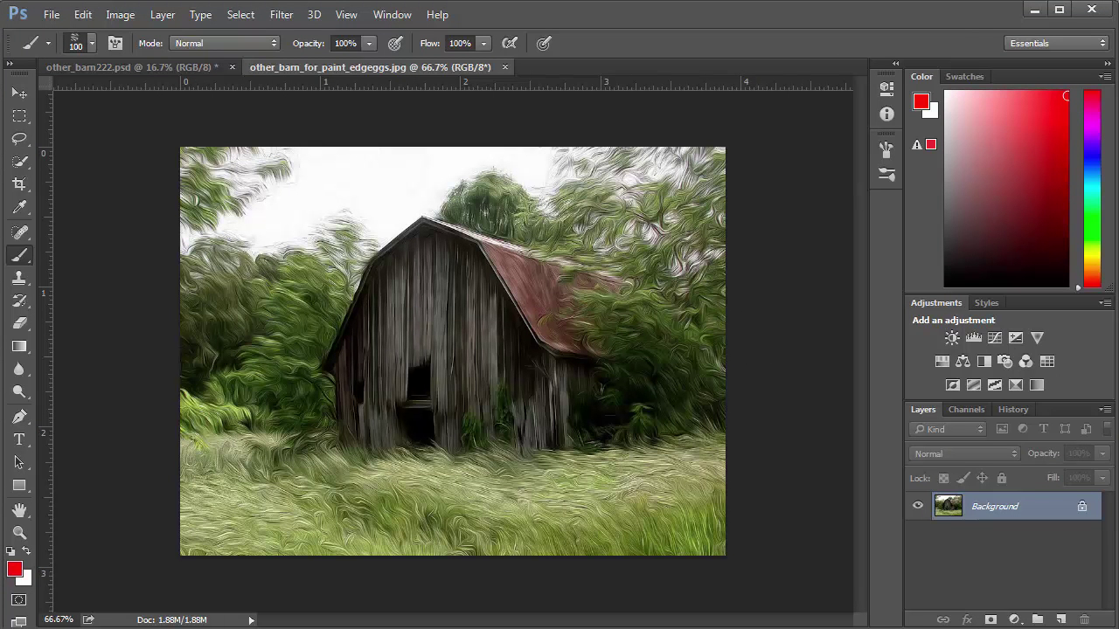
# Step: Resize the barn image to 7 inches wide (1680 × 1260 px) with Reduce Noise at 10%
pyautogui.moveTo(1110, 563); pyautogui.dragTo(1115, 563)
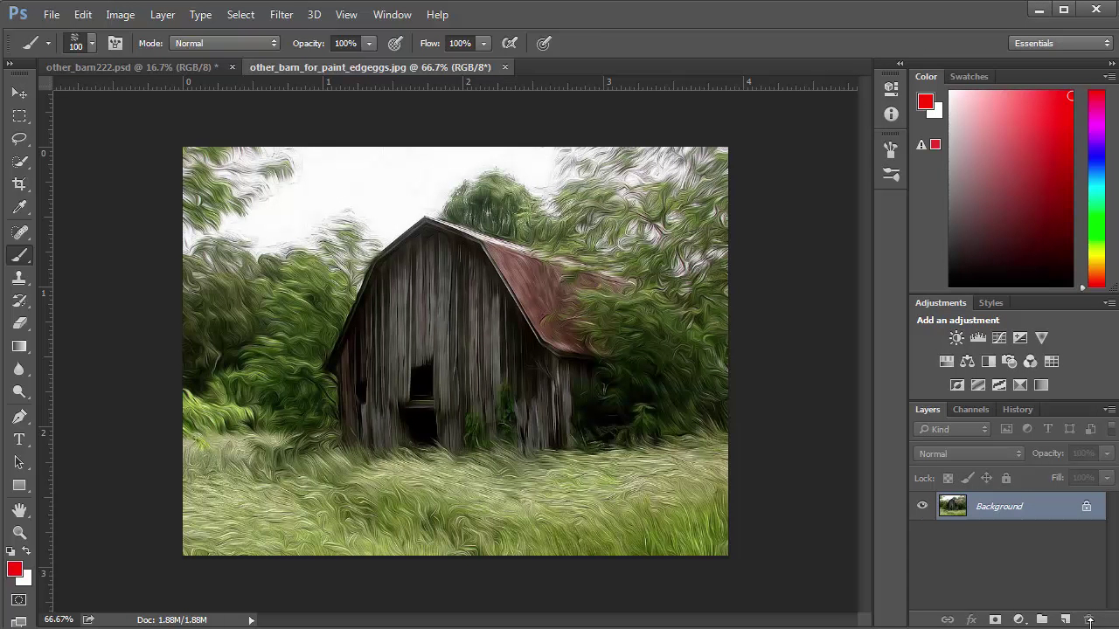
pyautogui.moveTo(1085, 622); pyautogui.dragTo(1085, 623)
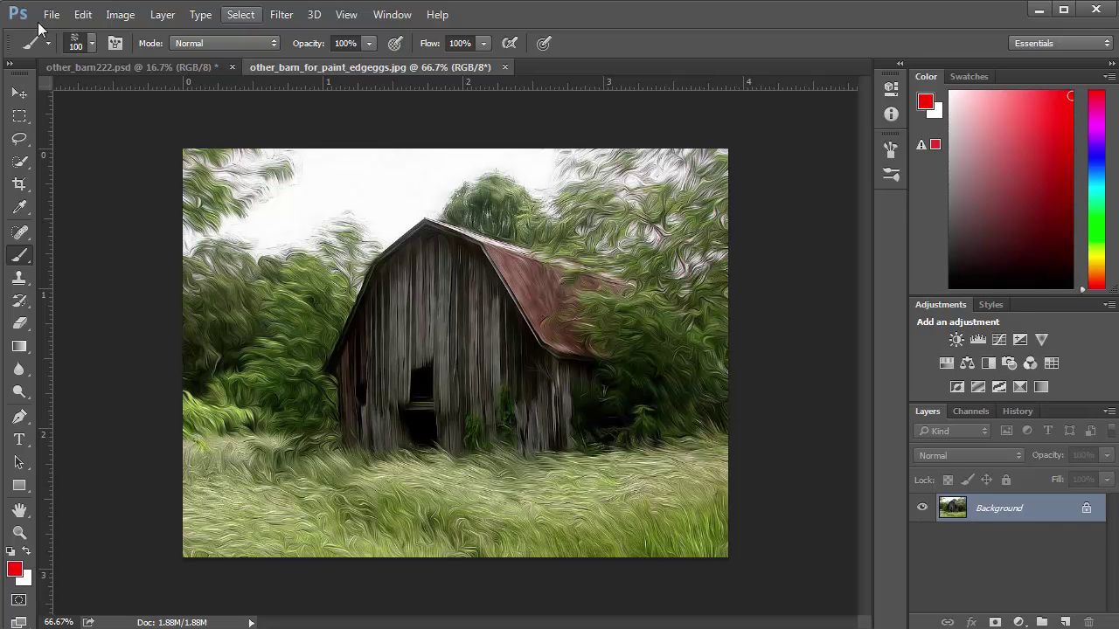
pyautogui.click(119, 14)
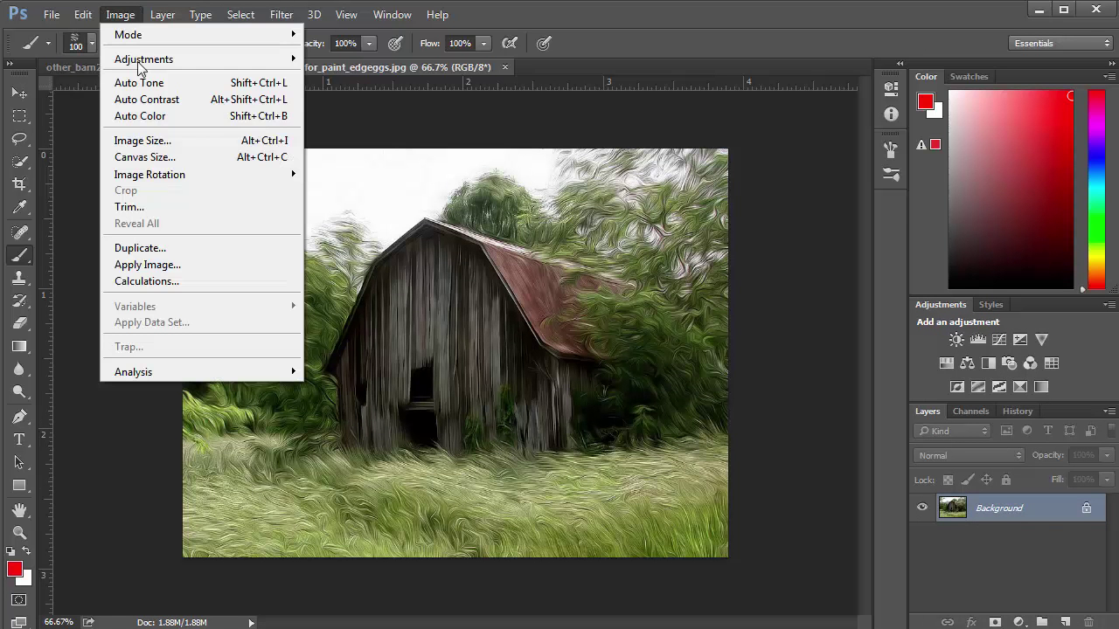
pyautogui.click(142, 141)
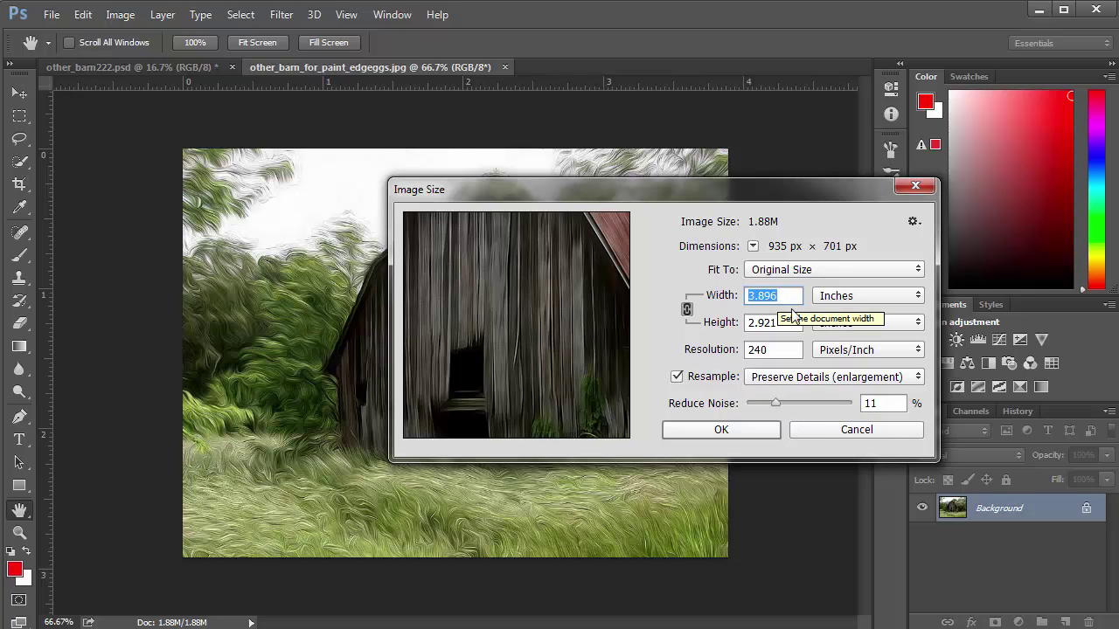
pyautogui.write('7')
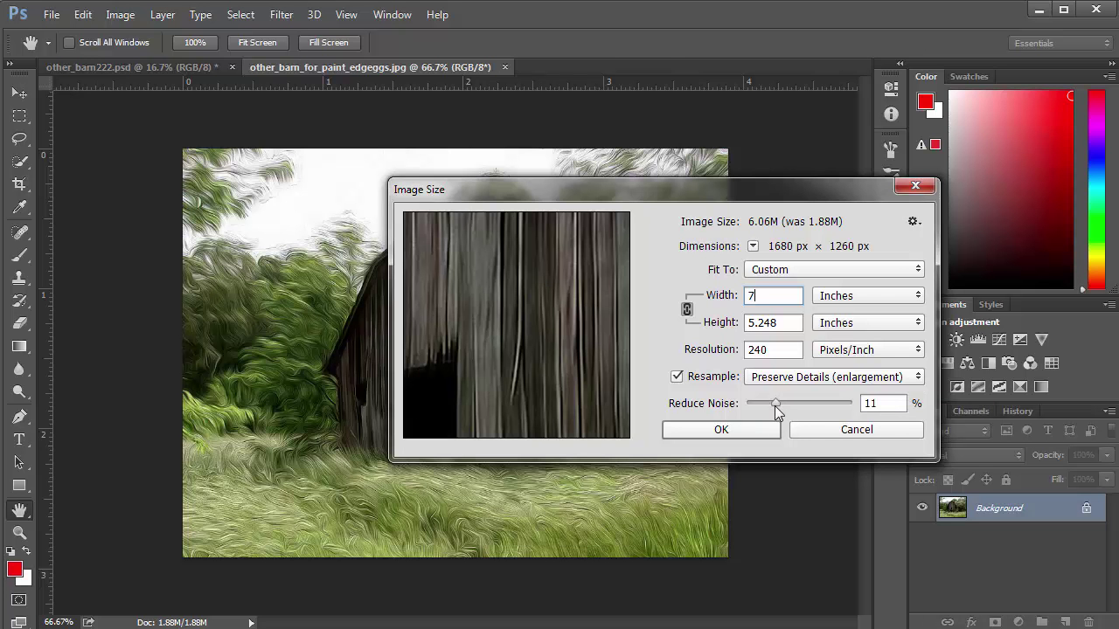
pyautogui.moveTo(774, 405); pyautogui.dragTo(775, 407)
# Step: Apply the 1680 × 1260 px resize and zoom out to 33.3% to view the whole barn
pyautogui.click(721, 430)
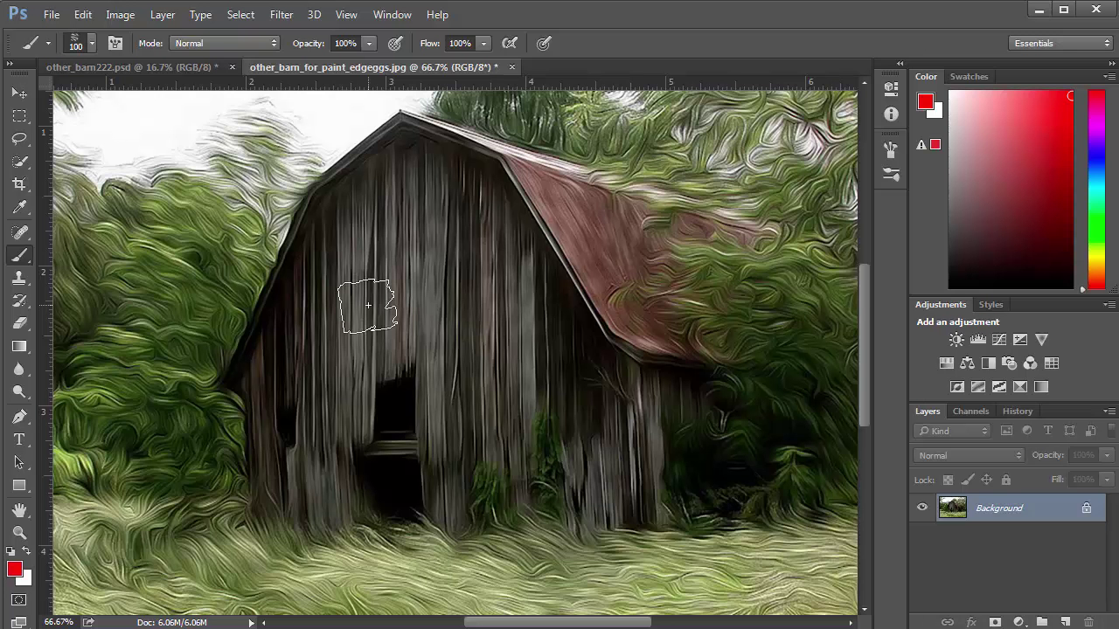
pyautogui.hotkey('ctrl', '-')
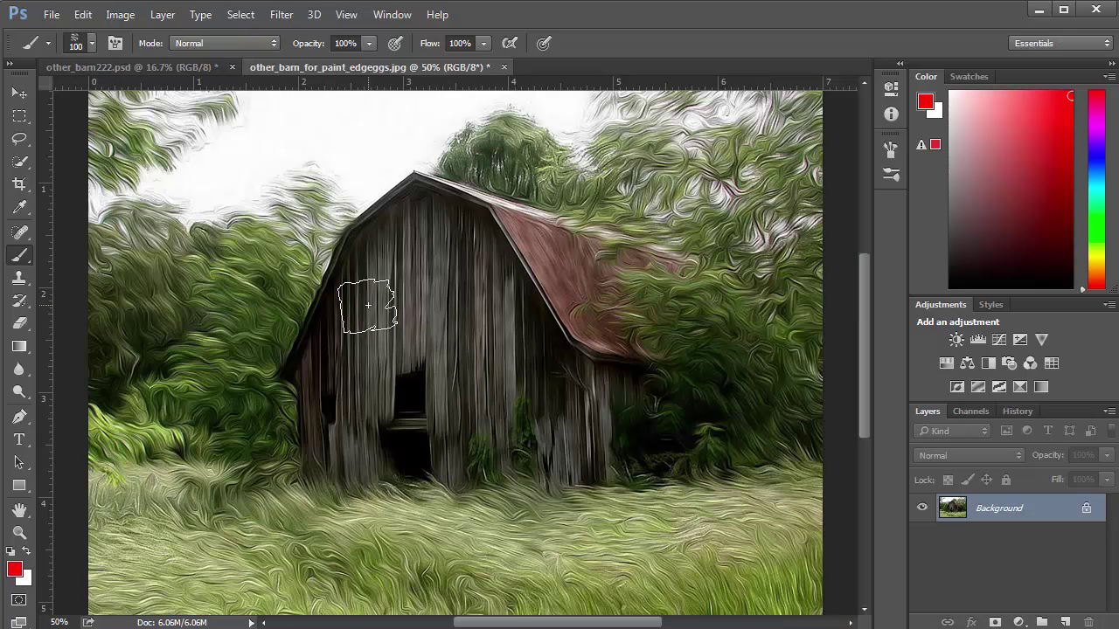
pyautogui.hotkey('ctrl', '-')
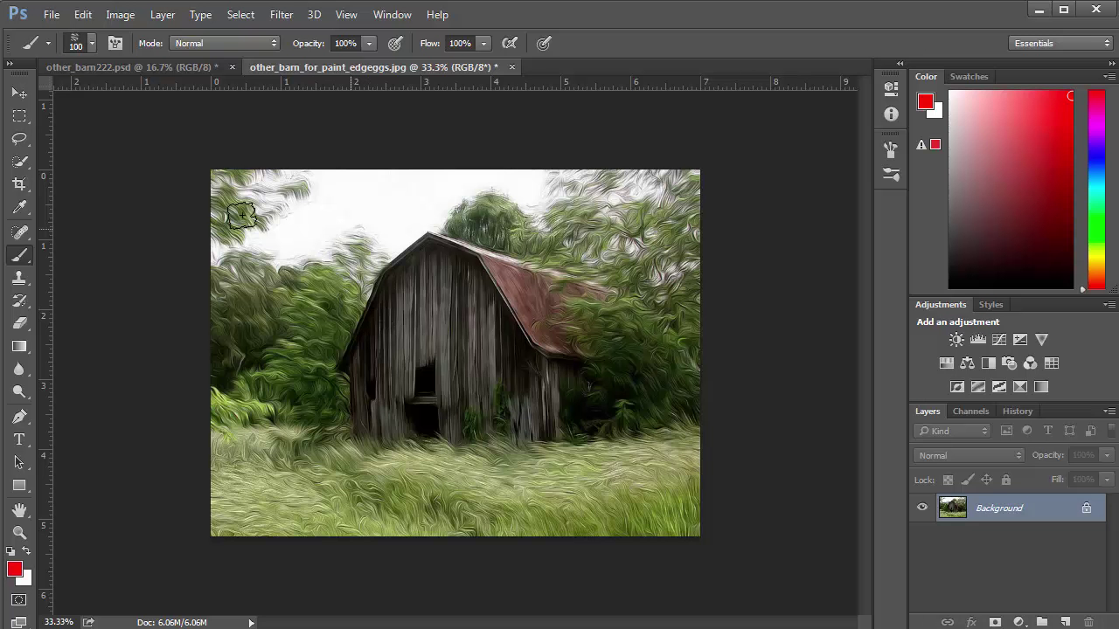
pyautogui.scroll(3, 231, 227)
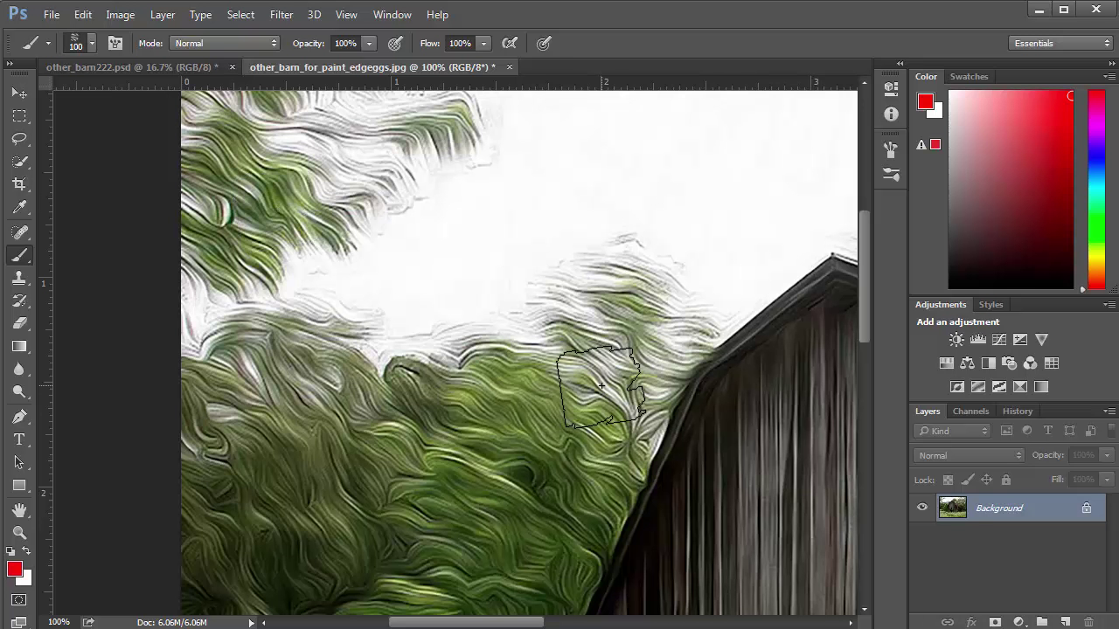
pyautogui.hotkey('ctrl', '-')
pyautogui.hotkey('ctrl', '-')
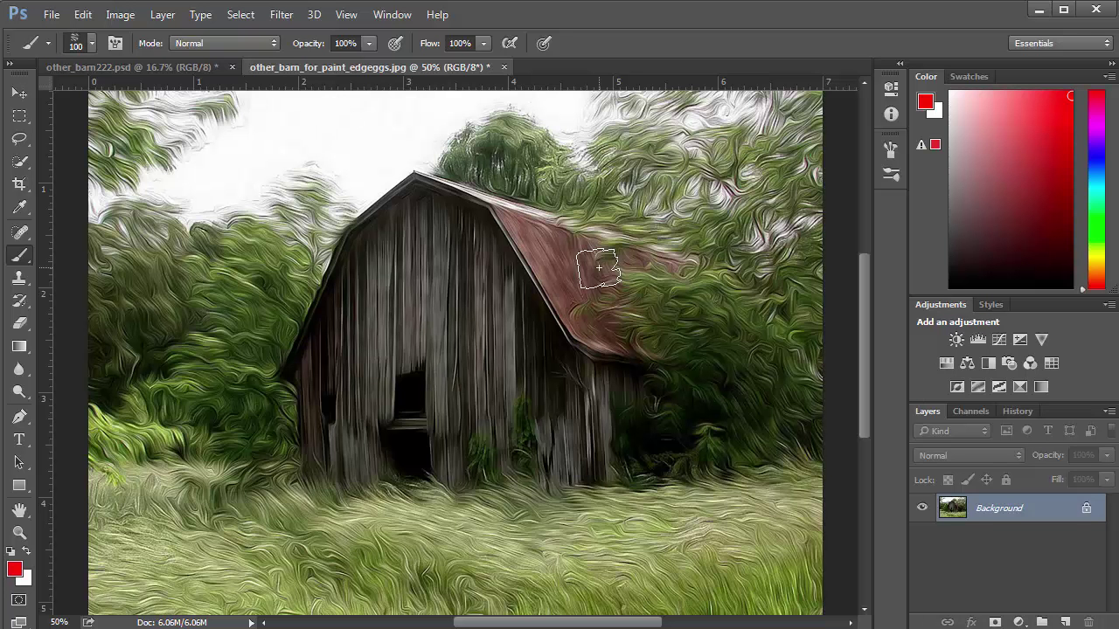
pyautogui.hotkey('ctrl', '-')
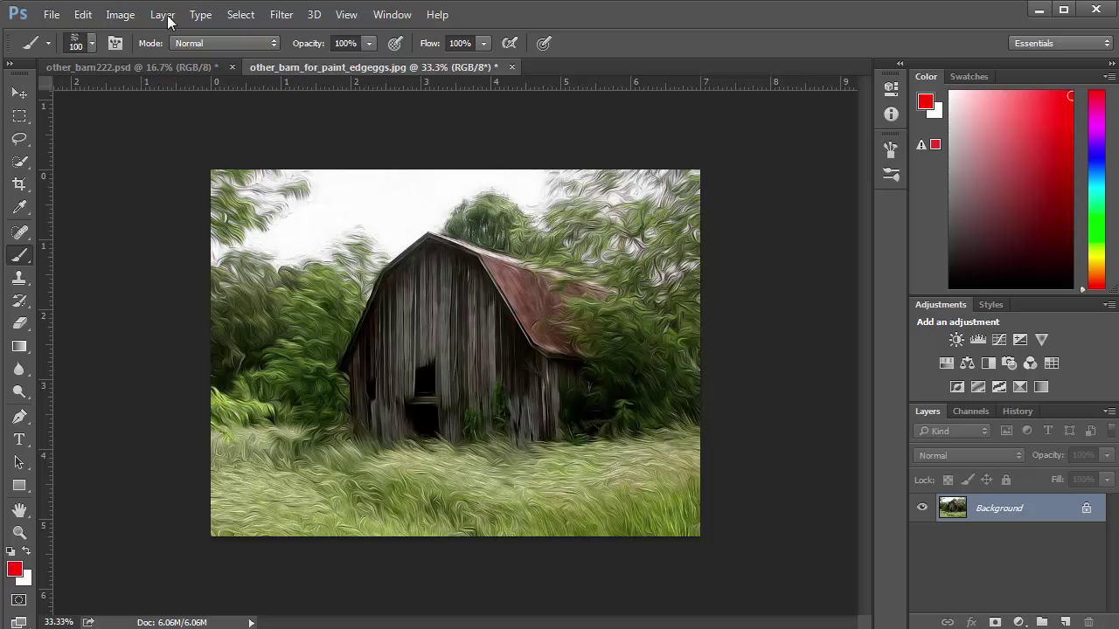
# Step: Check the current image size and close the Image Size dialog without changes
pyautogui.click(120, 15)
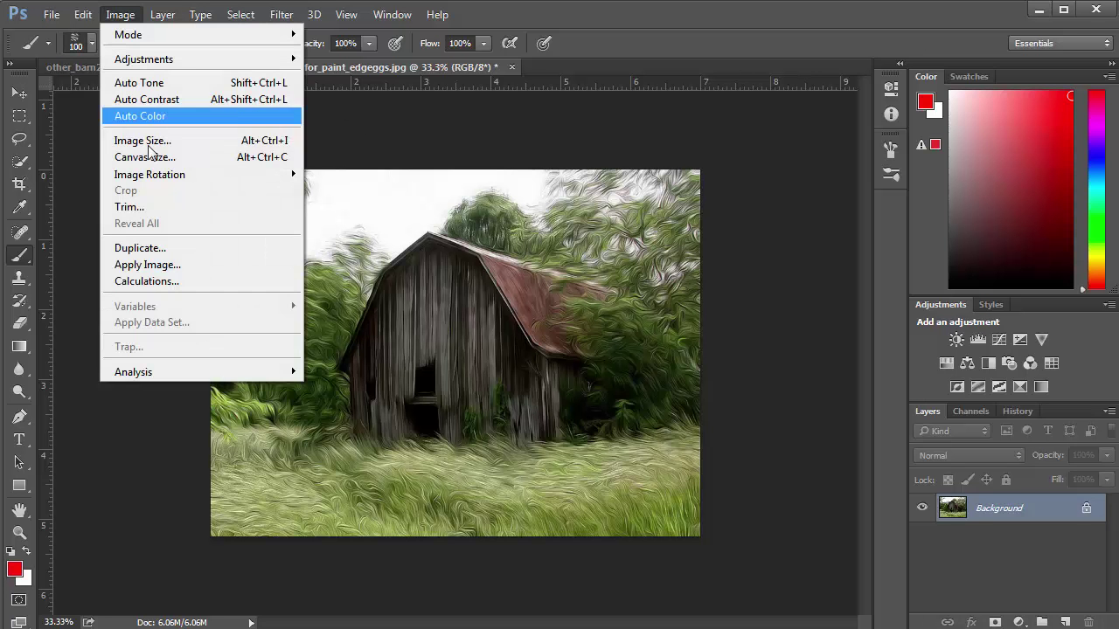
pyautogui.click(262, 143)
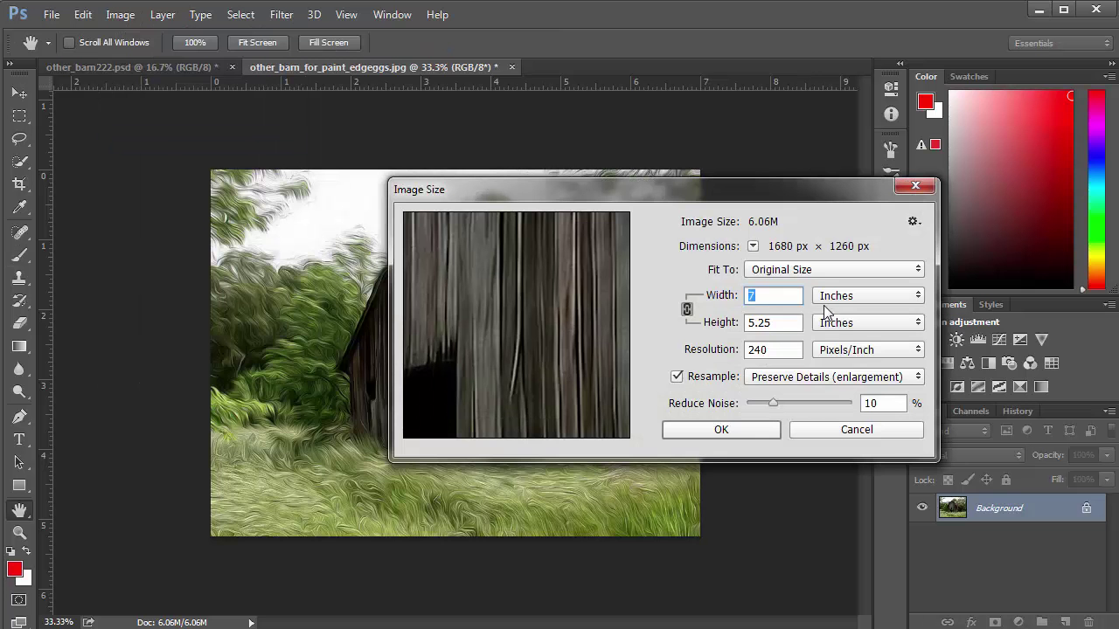
pyautogui.click(807, 430)
# Step: Crop the photo to 7 × 5 inches at 240 px/in, shifting the framing slightly upward
pyautogui.click(21, 185)
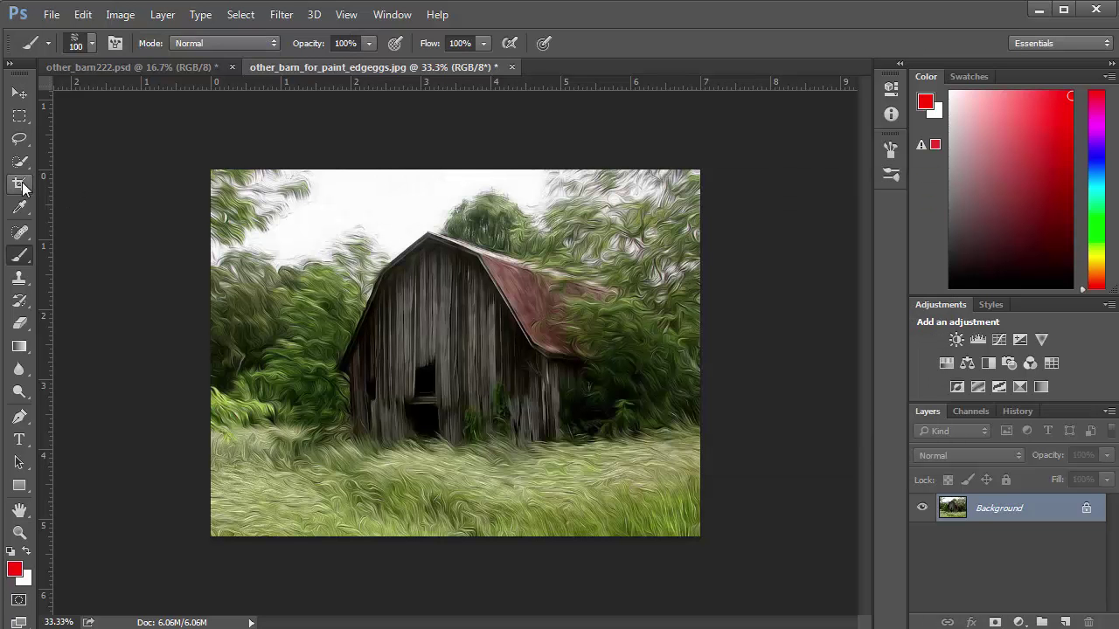
pyautogui.click(184, 43)
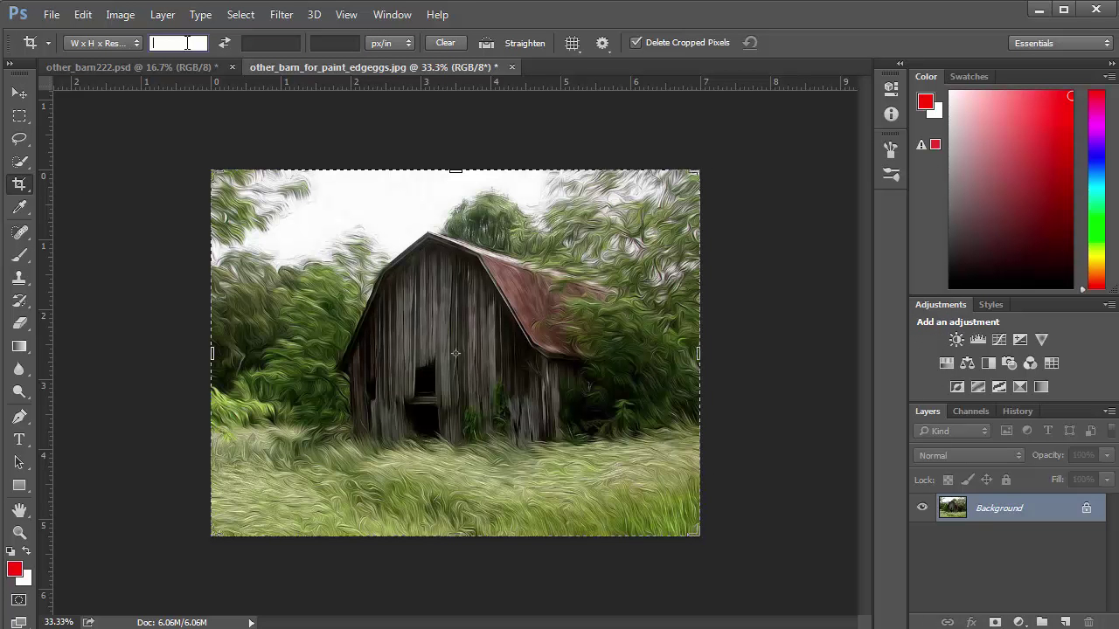
pyautogui.write('7')
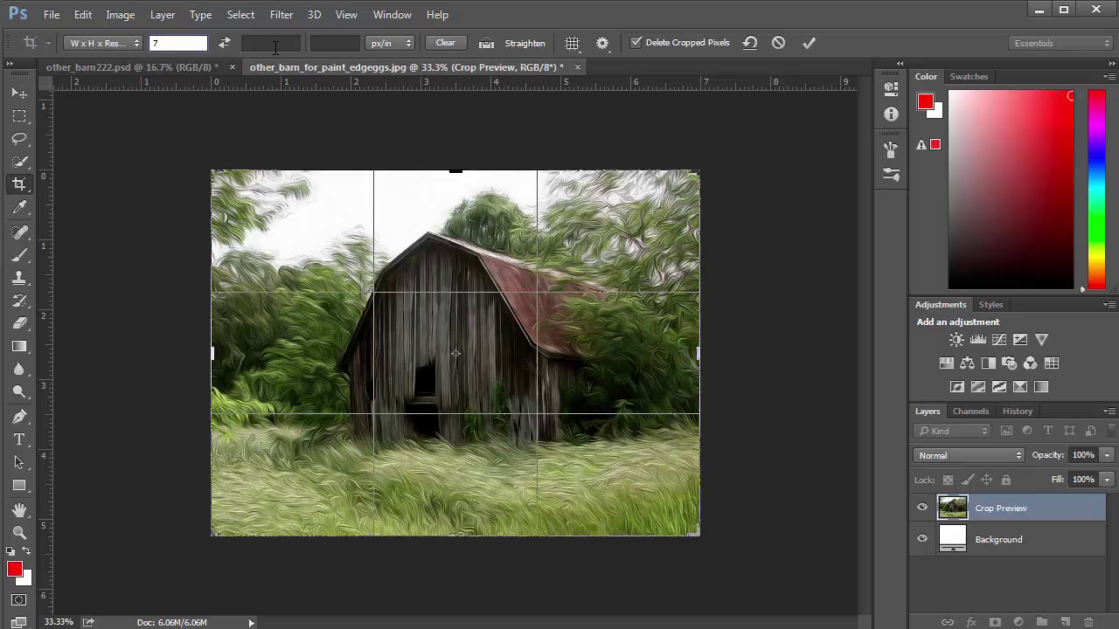
pyautogui.click(273, 44)
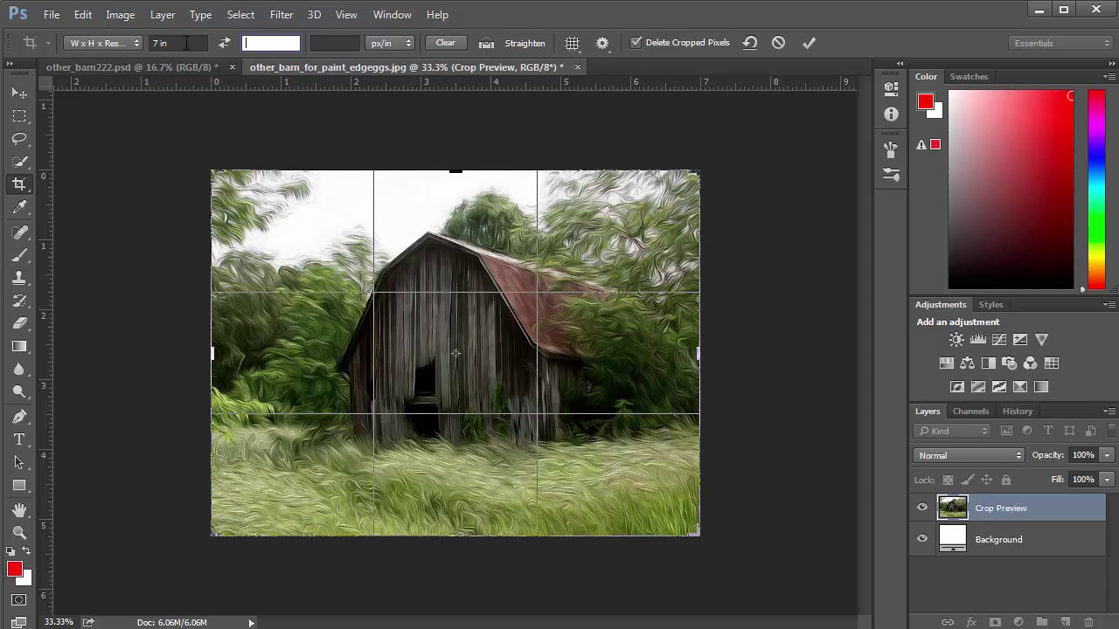
pyautogui.write('5')
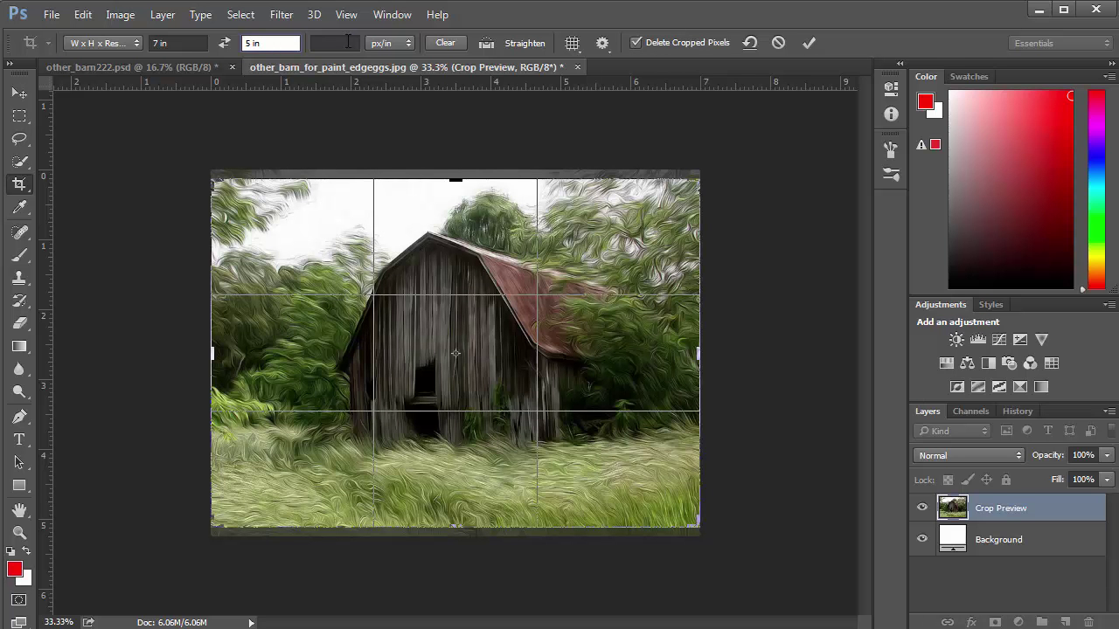
pyautogui.click(347, 41)
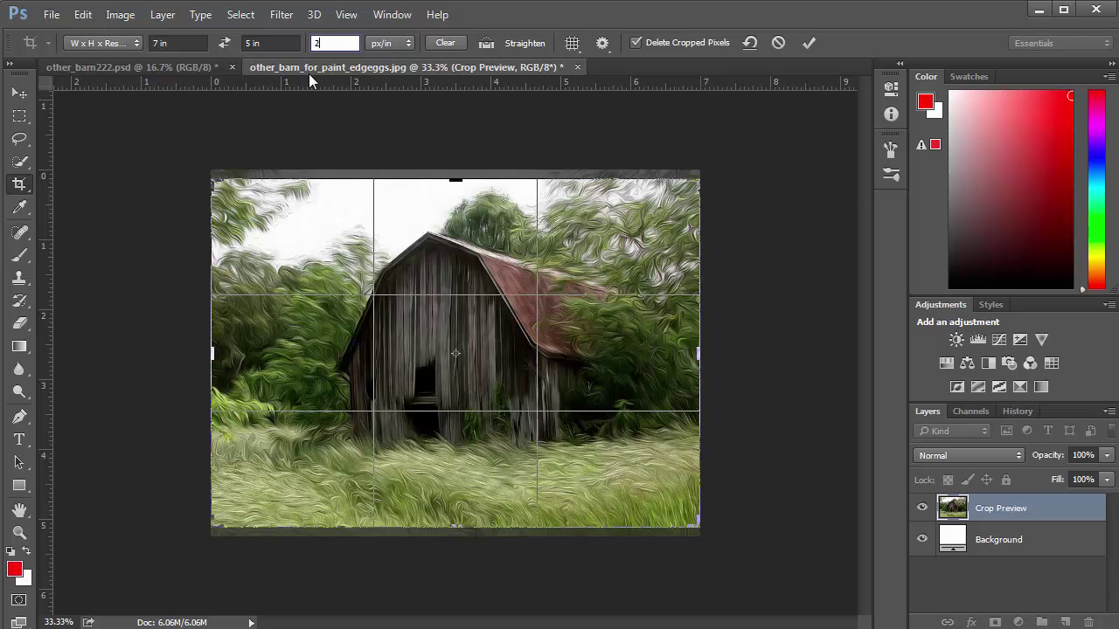
pyautogui.write('240')
pyautogui.moveTo(496, 249); pyautogui.dragTo(472, 289)
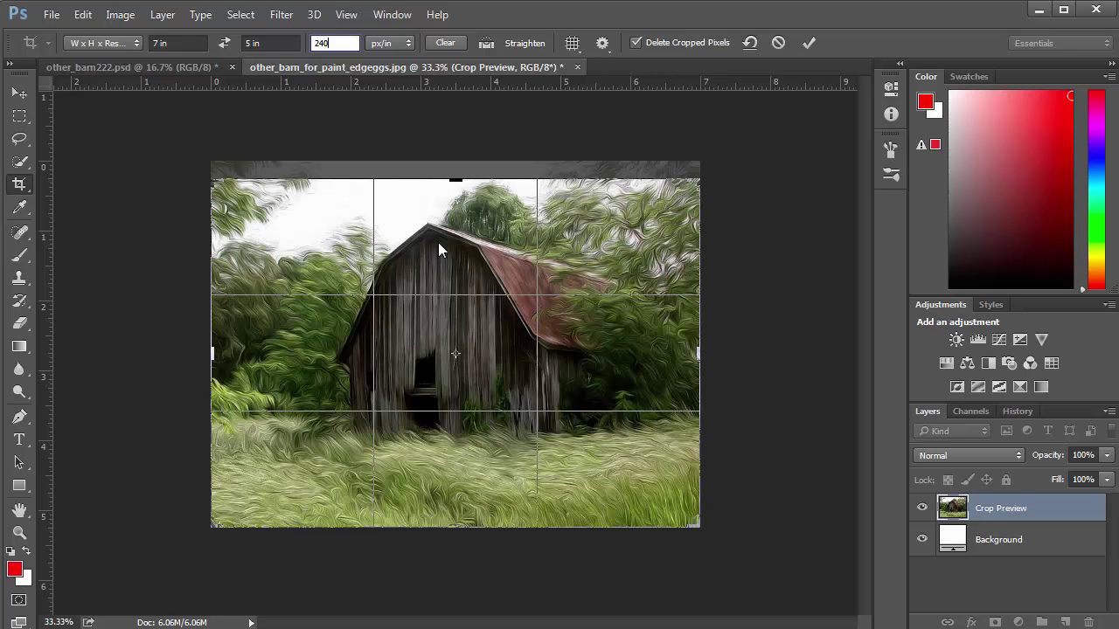
pyautogui.press('Return')
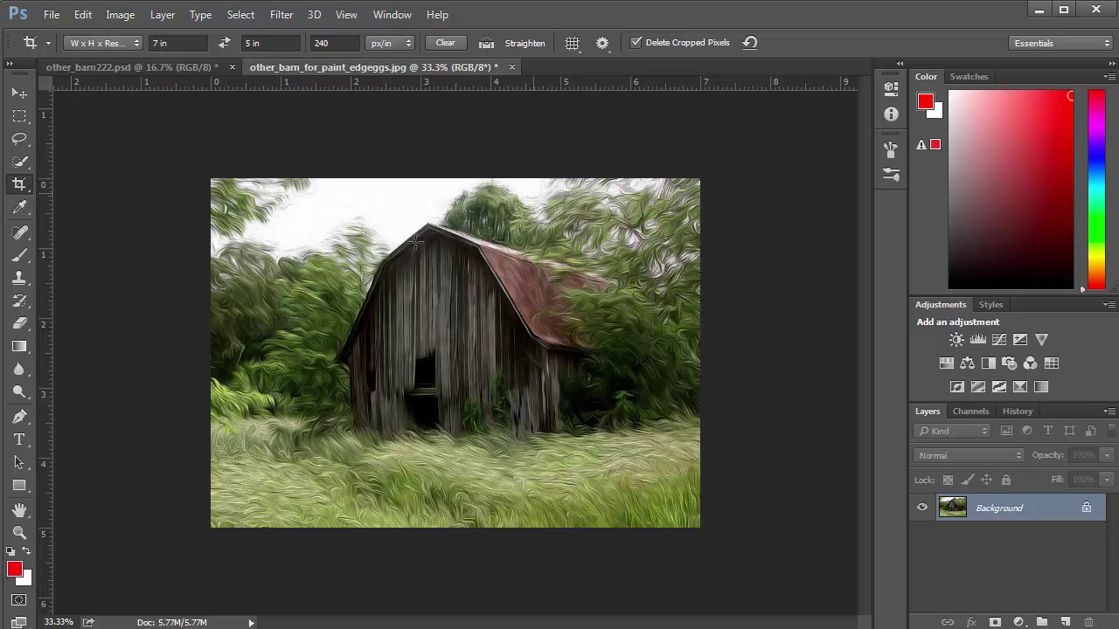
# Step: Enlarge the canvas to 10 × 8 inches, extending it with the white background colour
pyautogui.click(113, 17)
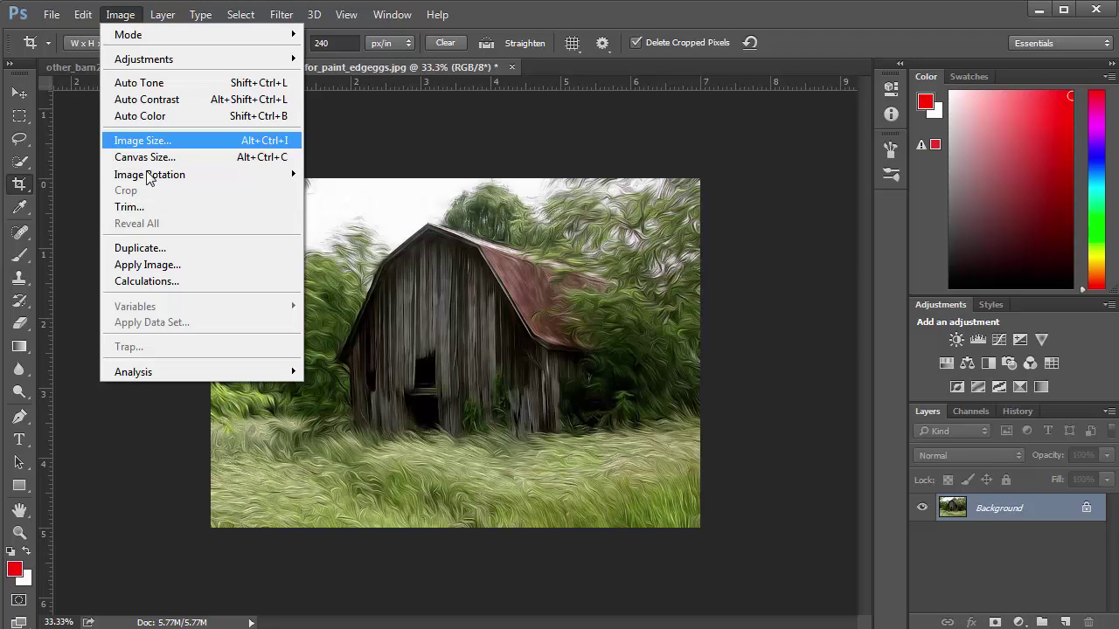
pyautogui.click(147, 160)
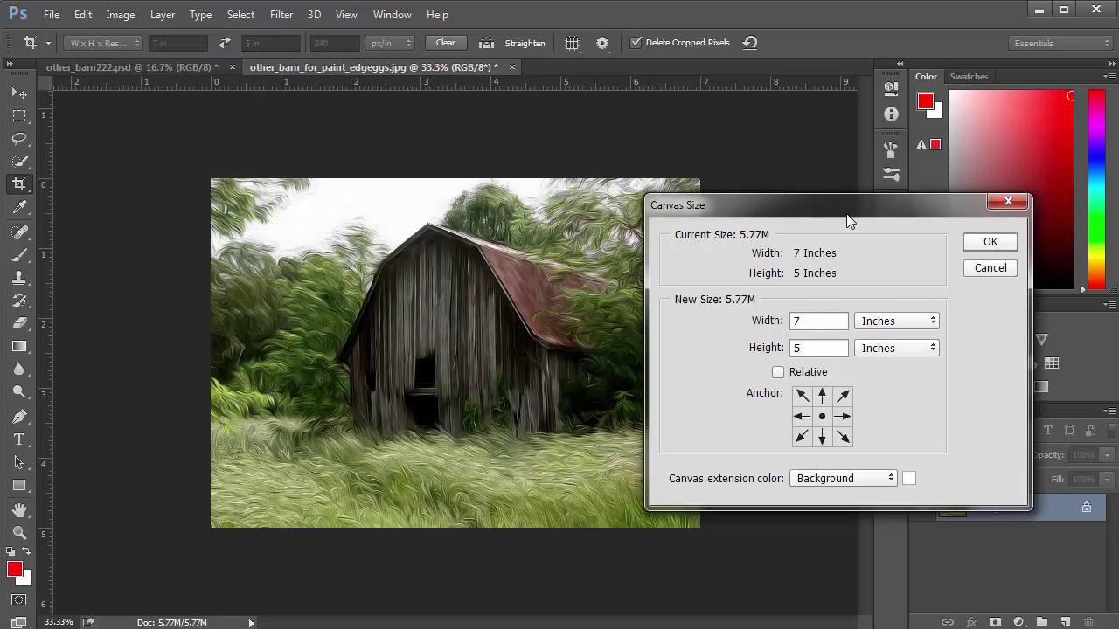
pyautogui.moveTo(844, 215); pyautogui.dragTo(676, 163)
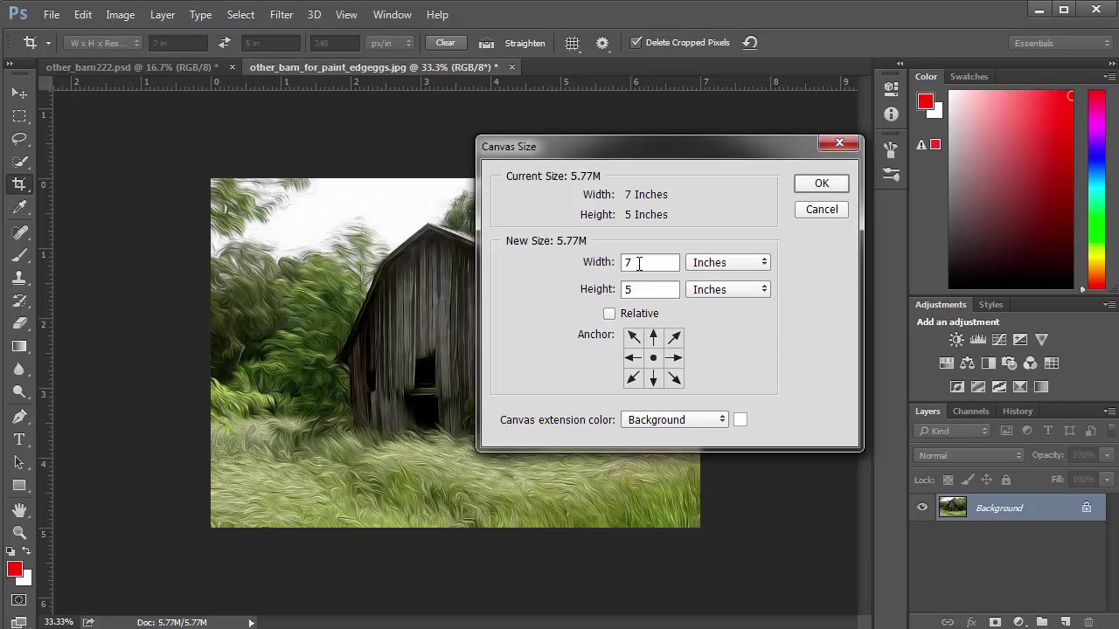
pyautogui.moveTo(636, 262); pyautogui.dragTo(618, 264)
pyautogui.write('8')
pyautogui.moveTo(643, 289); pyautogui.dragTo(597, 290)
pyautogui.write('6')
pyautogui.doubleClick(630, 264)
pyautogui.write('10')
pyautogui.press('Tab')
pyautogui.write('8')
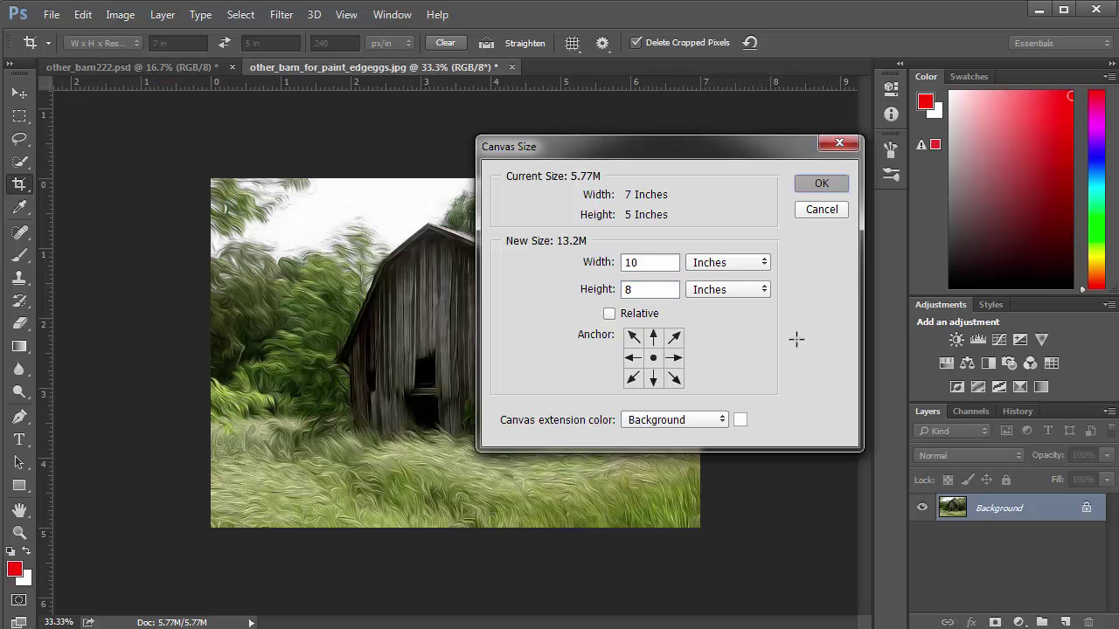
pyautogui.press('Return')
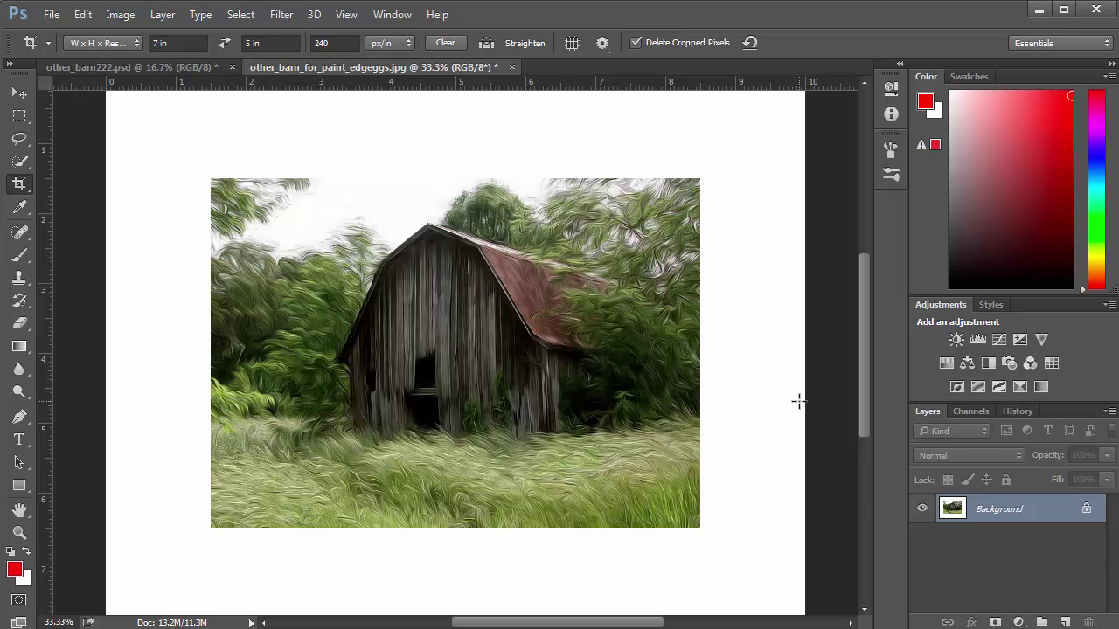
# Step: Copy the photo area onto Layer 1, select Background, and reset colours to black and white
pyautogui.click(18, 116)
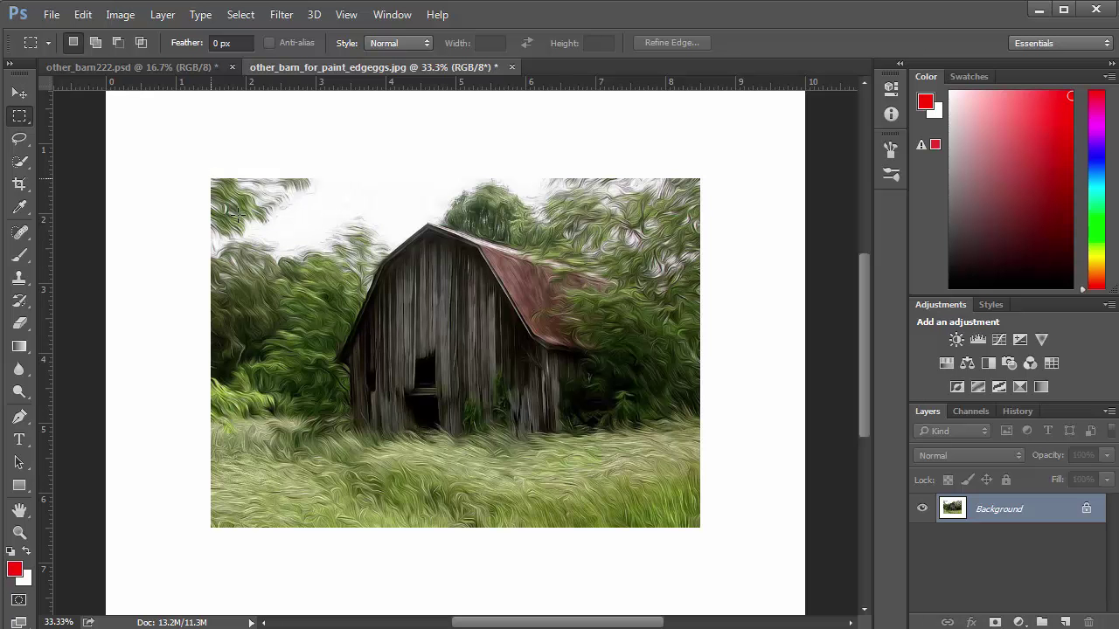
pyautogui.moveTo(211, 178); pyautogui.dragTo(700, 528)
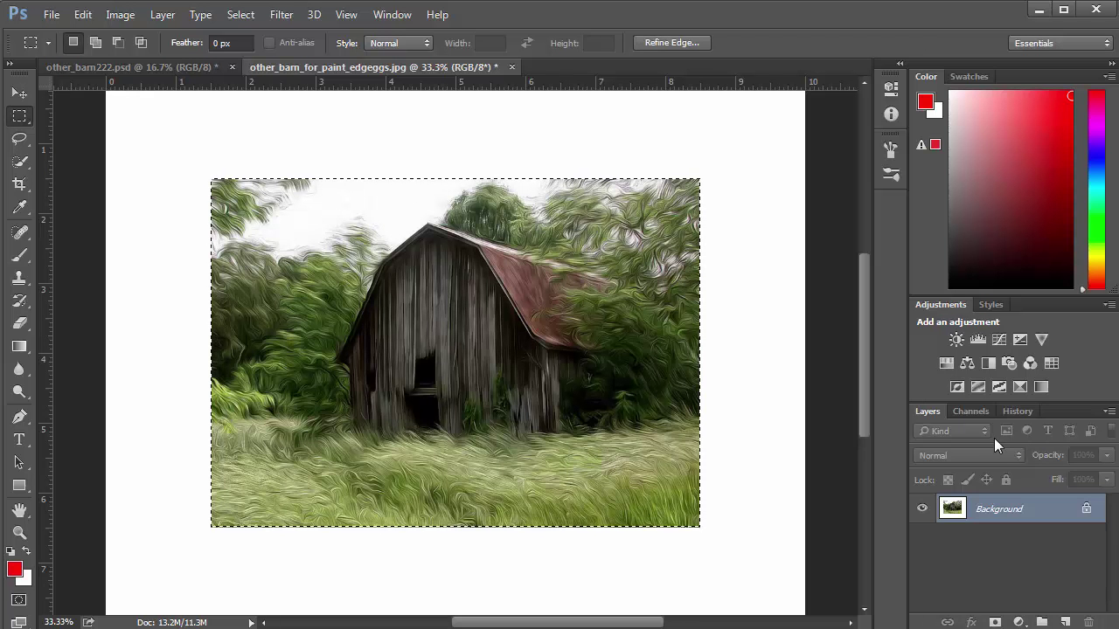
pyautogui.hotkey('ctrl', 'j')
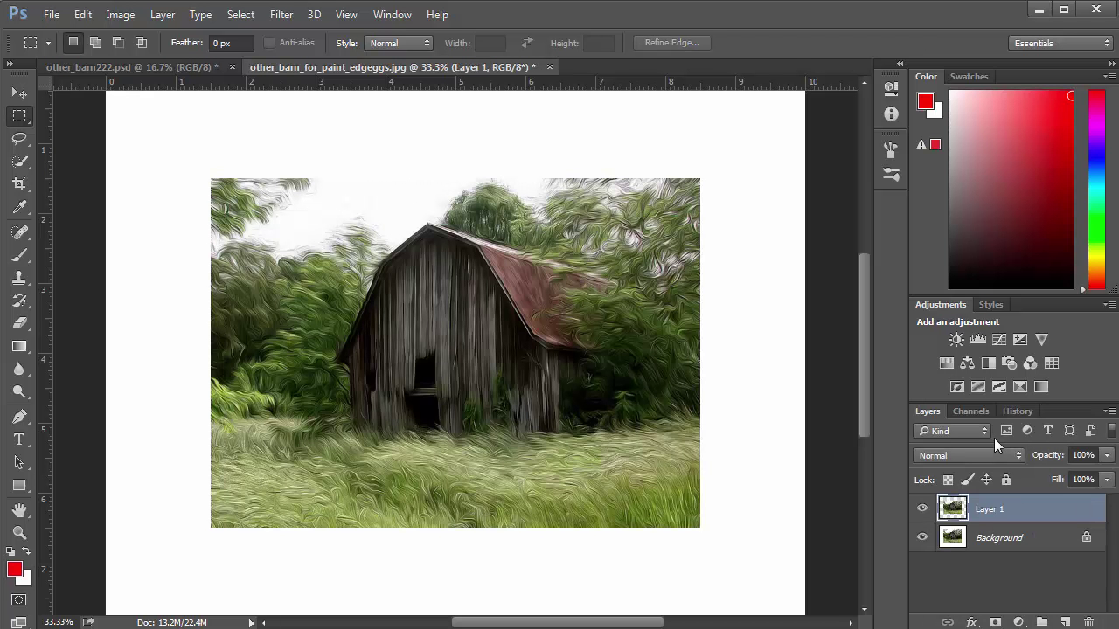
pyautogui.click(981, 542)
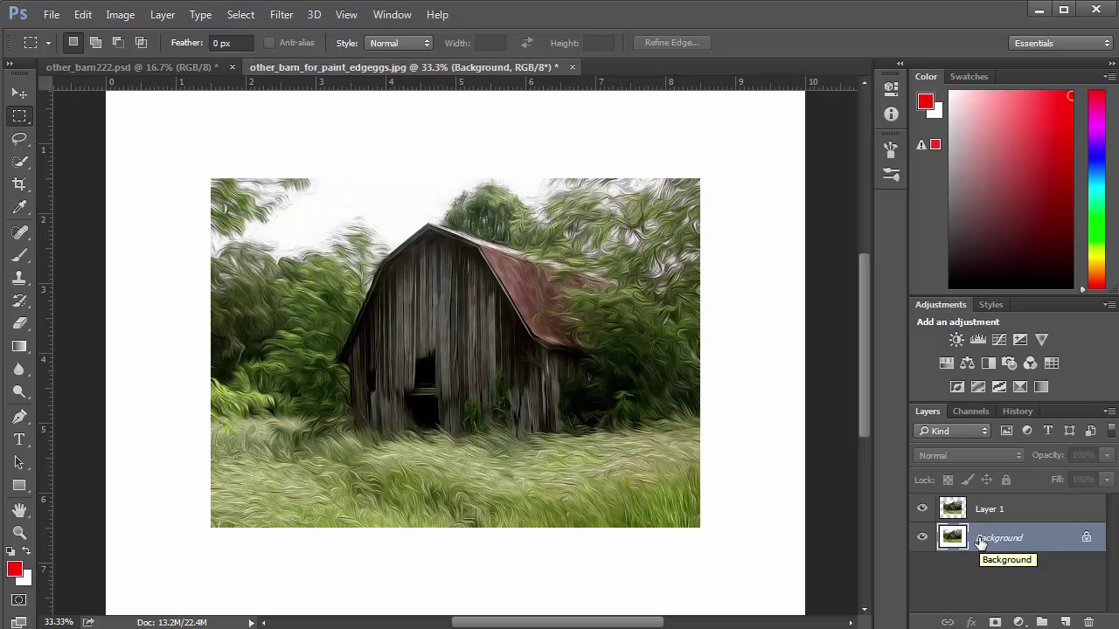
pyautogui.press('d')
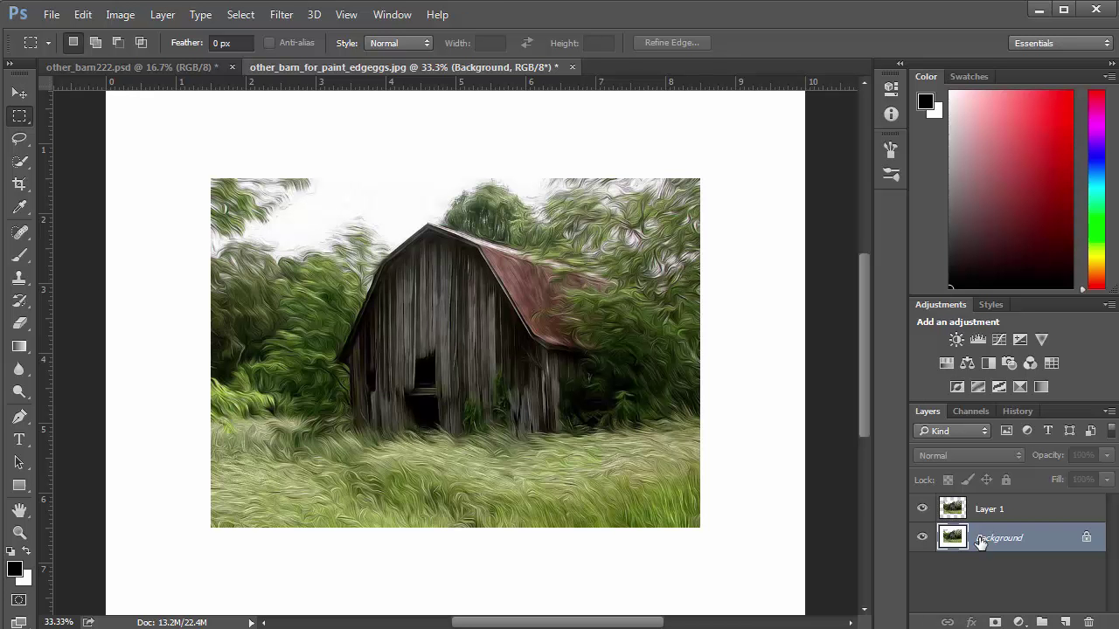
# Step: Fill the Background layer with white and toggle Layer 1's visibility to check it
pyautogui.rightClick(980, 542)
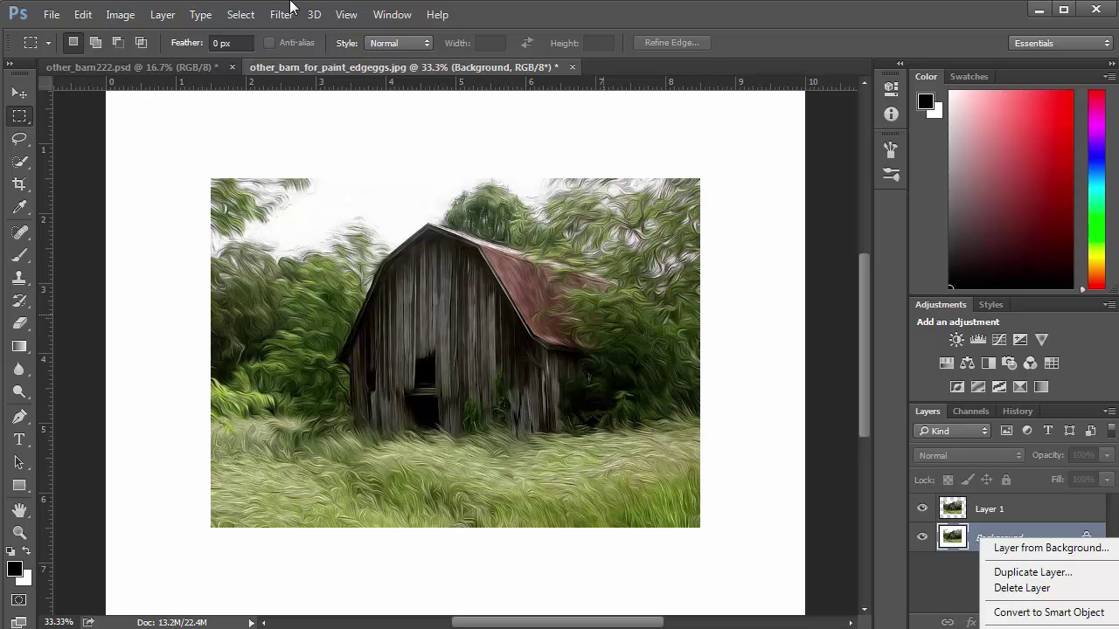
pyautogui.press('Escape')
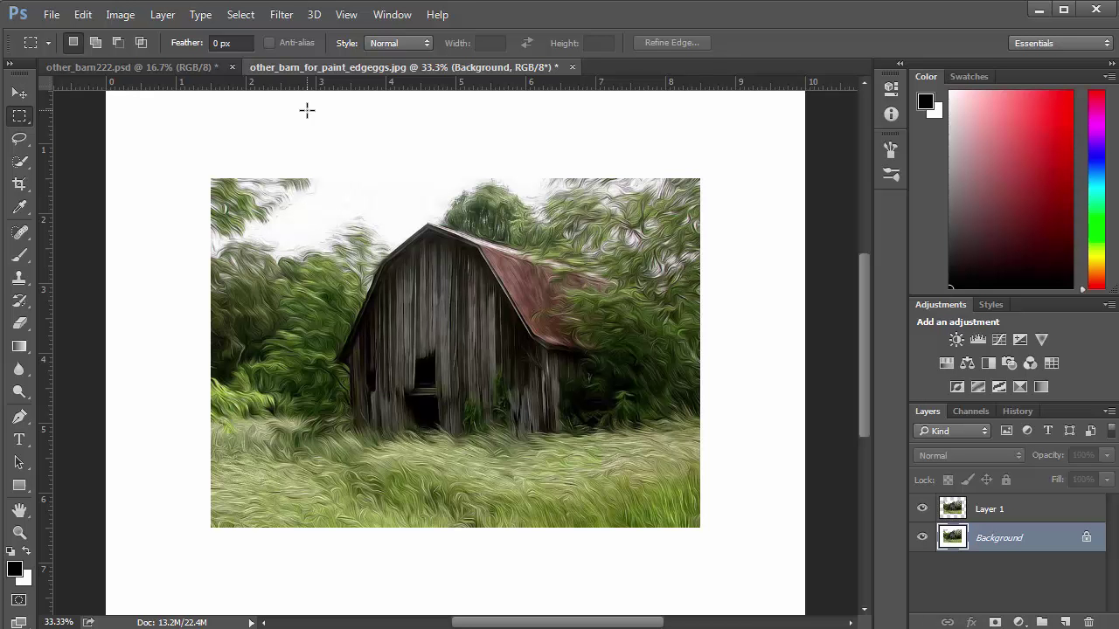
pyautogui.hotkey('ctrl', 'BackSpace')
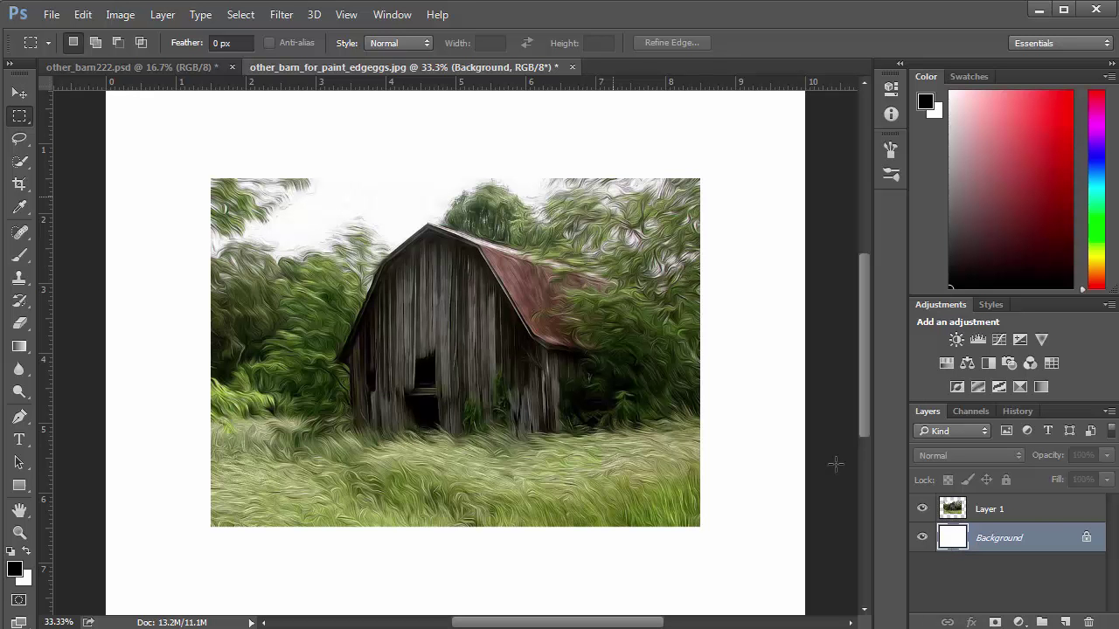
pyautogui.click(923, 509)
pyautogui.click(923, 508)
pyautogui.click(923, 509)
# Step: Give Layer 1 a white layer mask and switch to the Brush tool
pyautogui.click(949, 514)
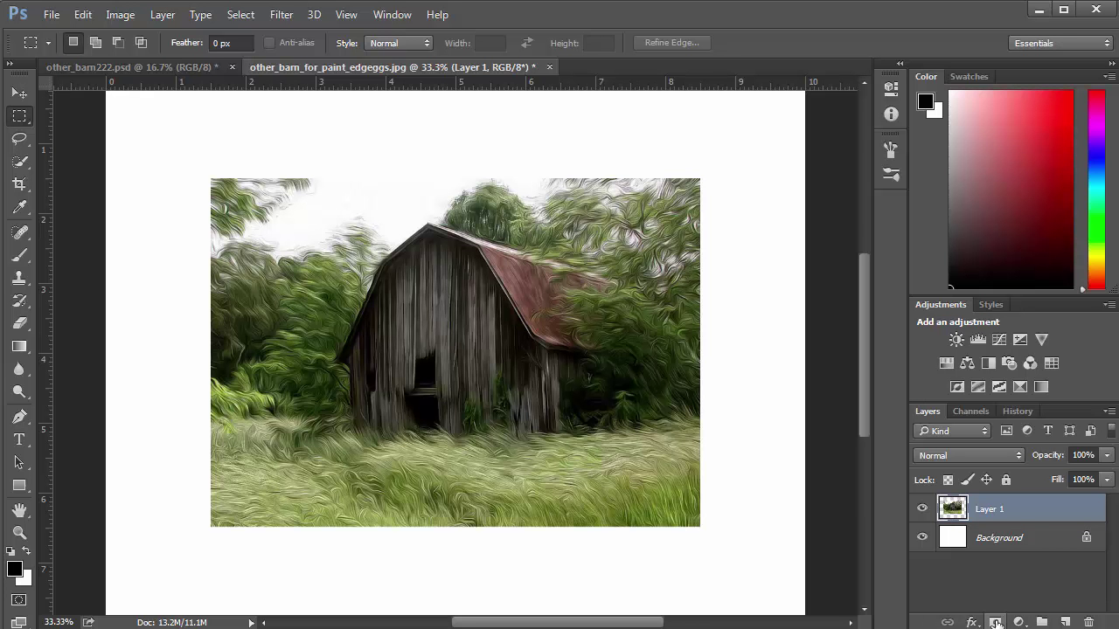
pyautogui.click(996, 623)
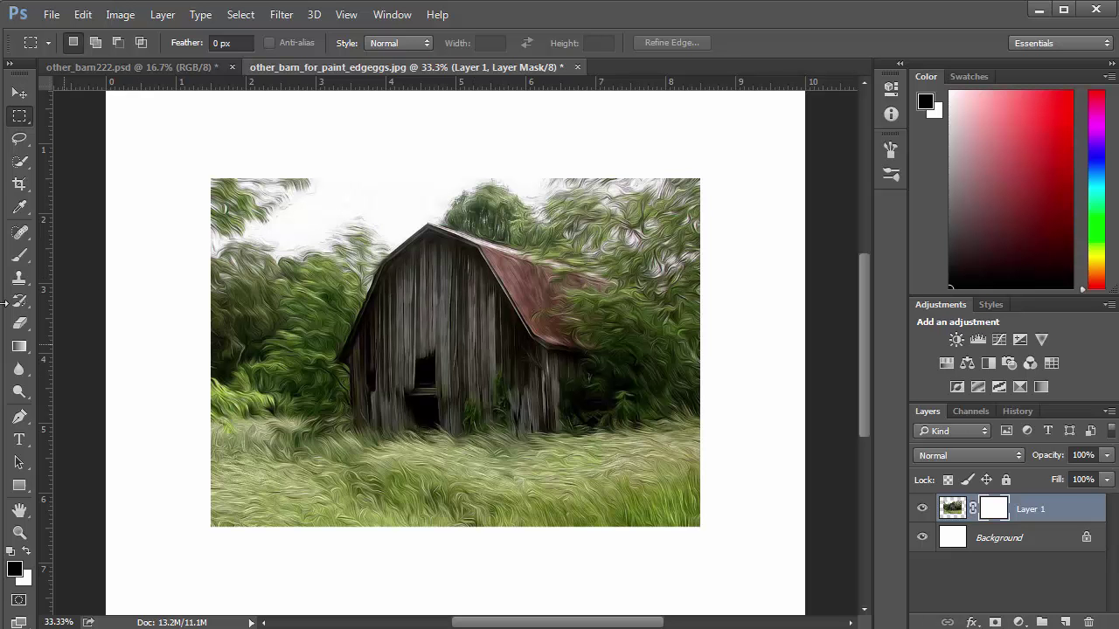
pyautogui.click(19, 255)
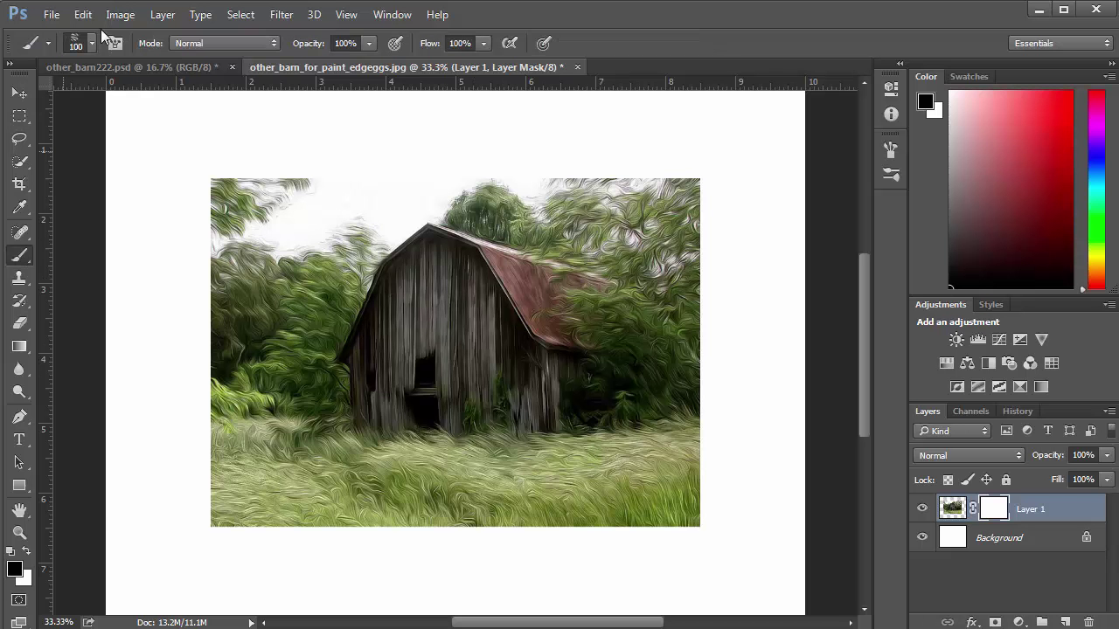
# Step: Append the Assorted Brushes set to the brush presets
pyautogui.click(77, 43)
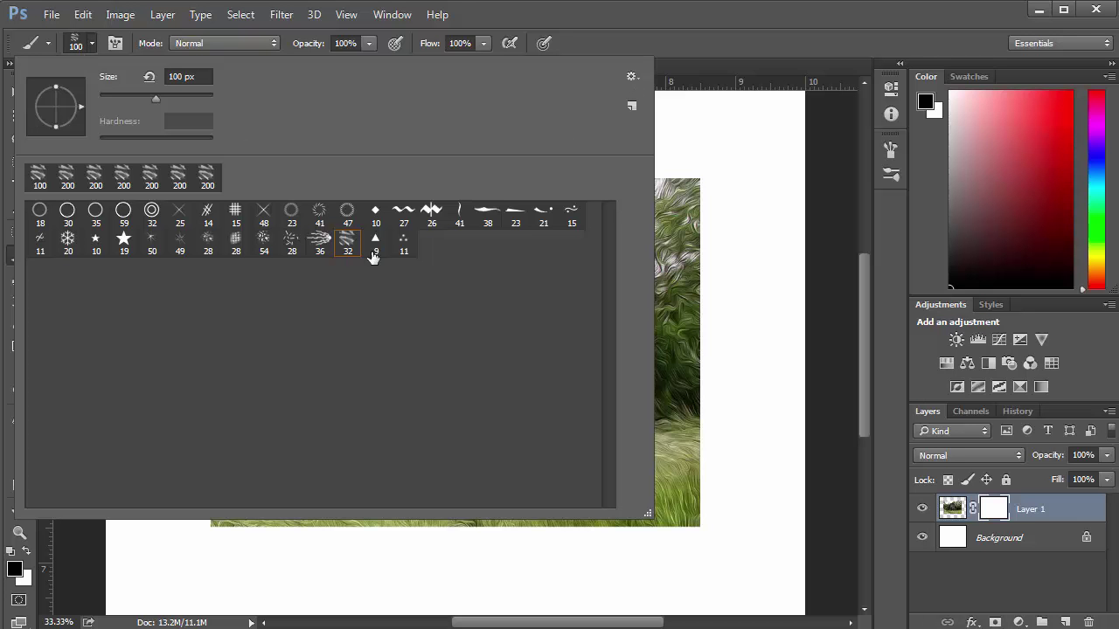
pyautogui.click(631, 76)
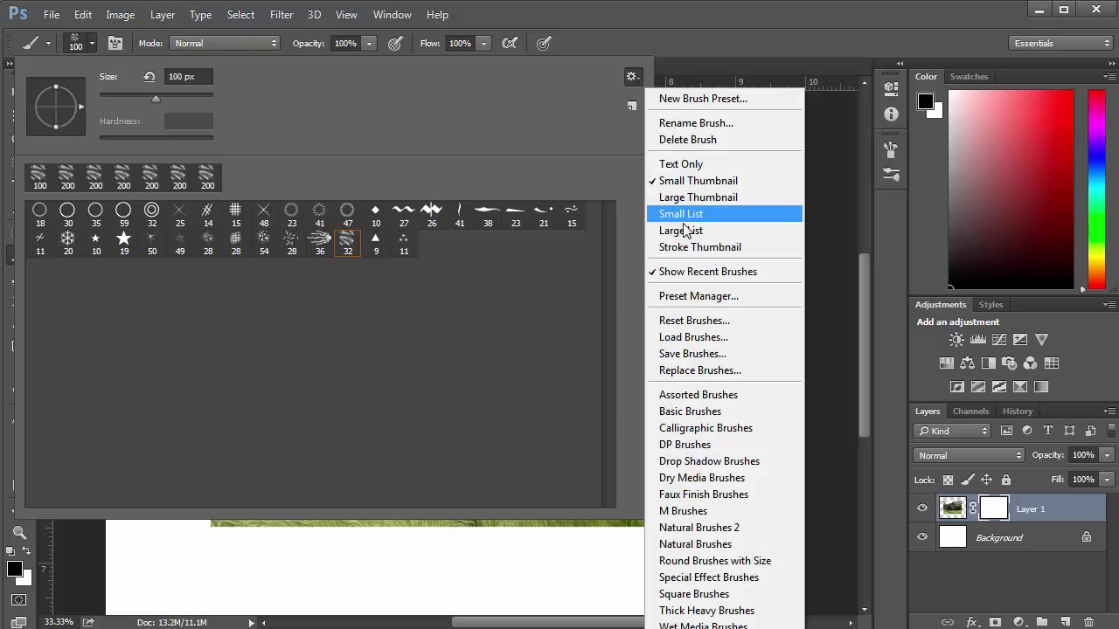
pyautogui.click(671, 394)
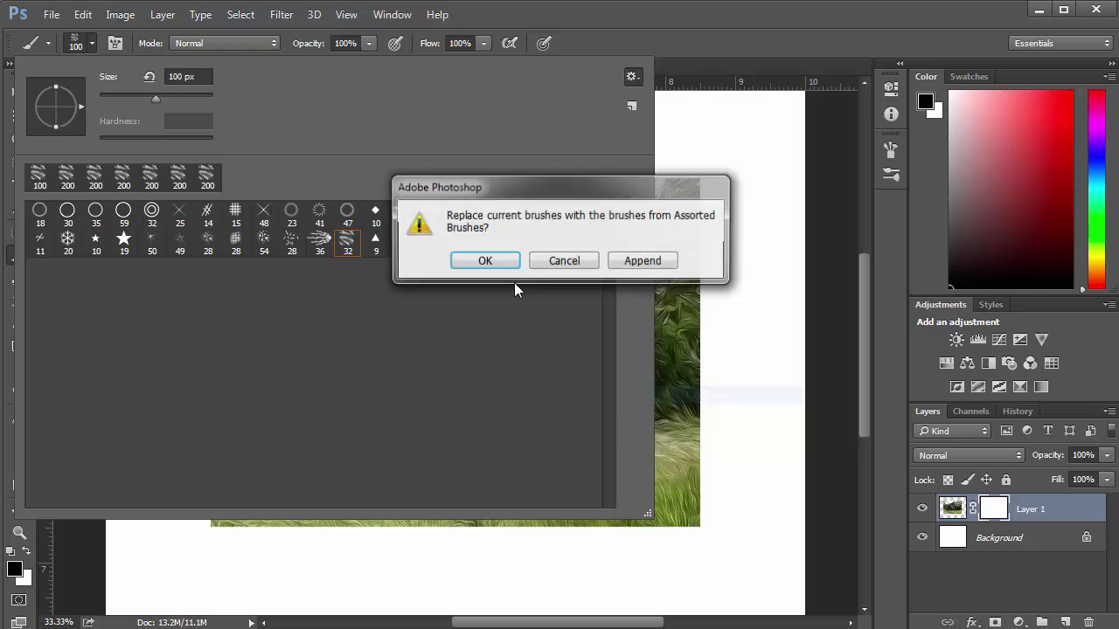
pyautogui.click(636, 262)
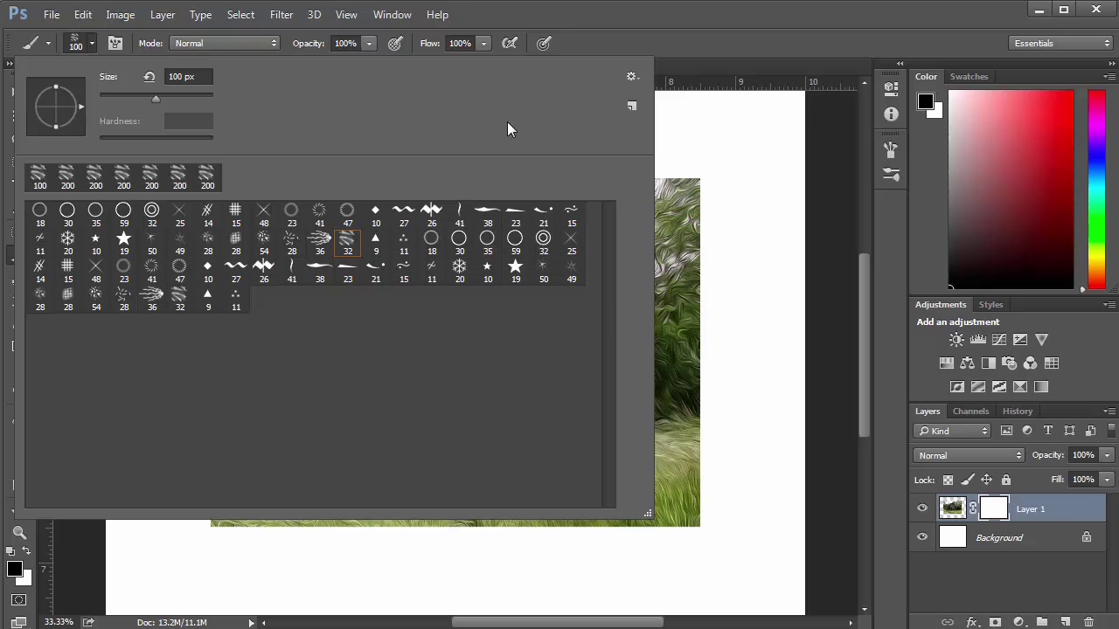
# Step: Append the default brushes and choose the soft round 100 px, 0% hardness brush
pyautogui.click(632, 76)
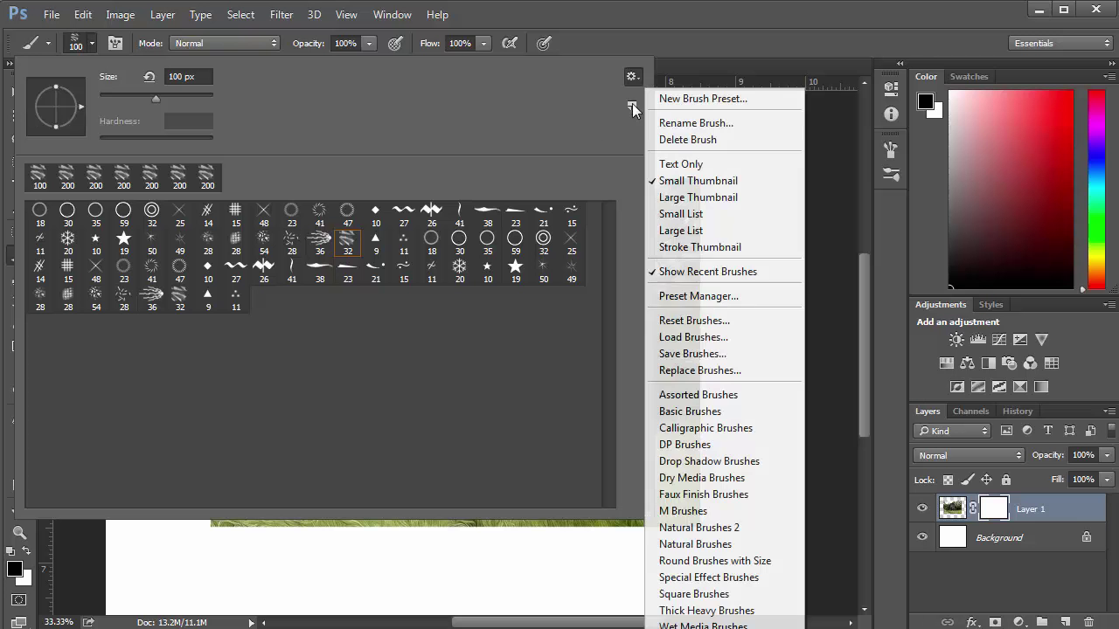
pyautogui.click(689, 320)
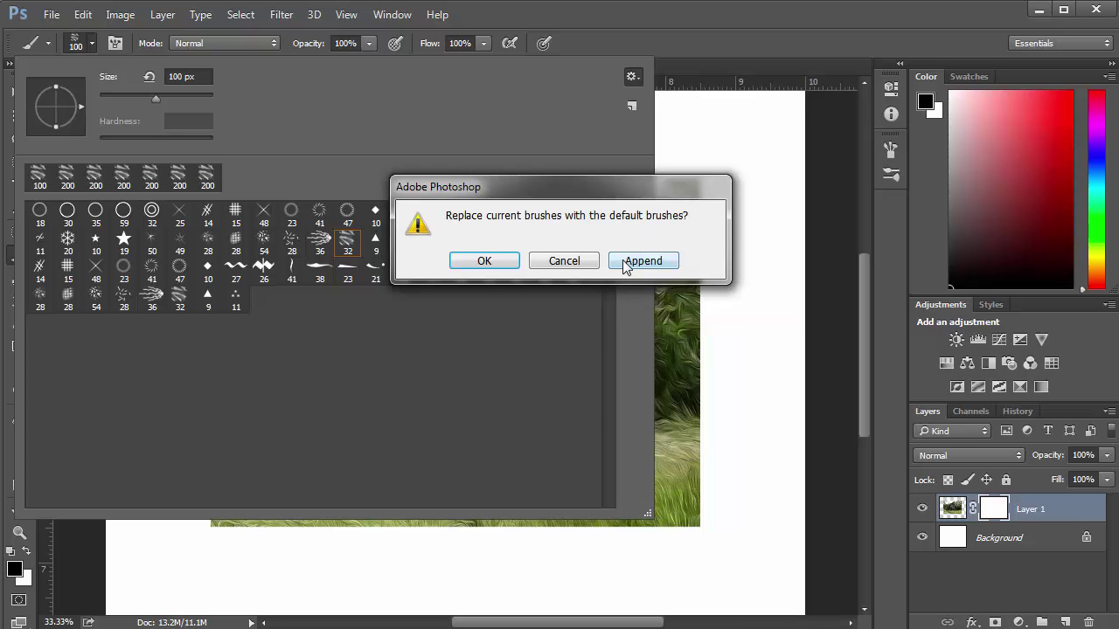
pyautogui.click(626, 264)
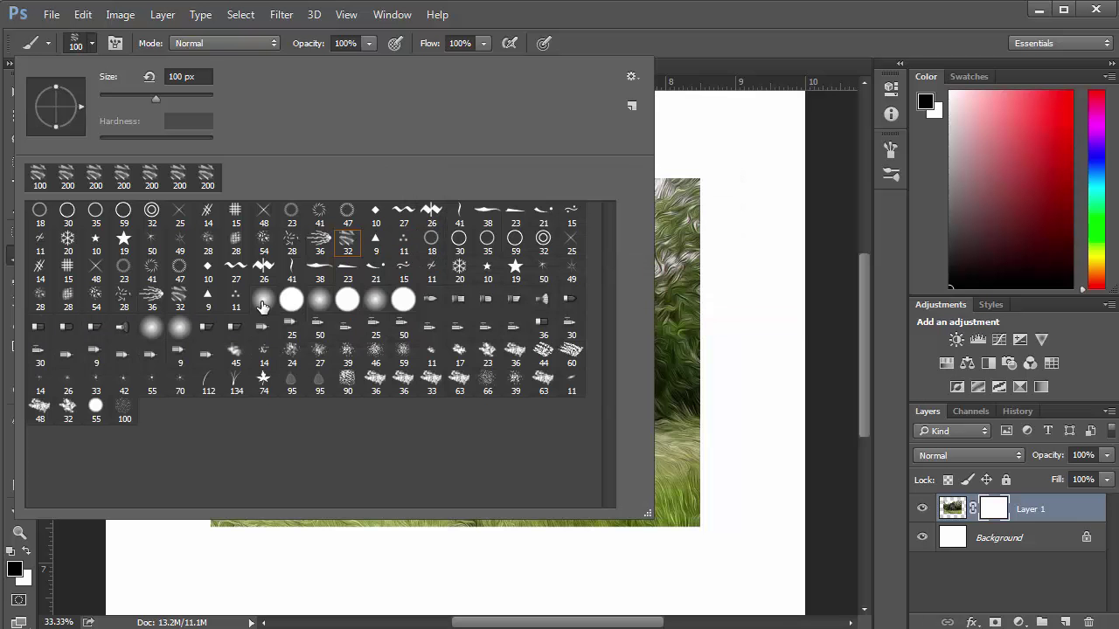
pyautogui.click(262, 301)
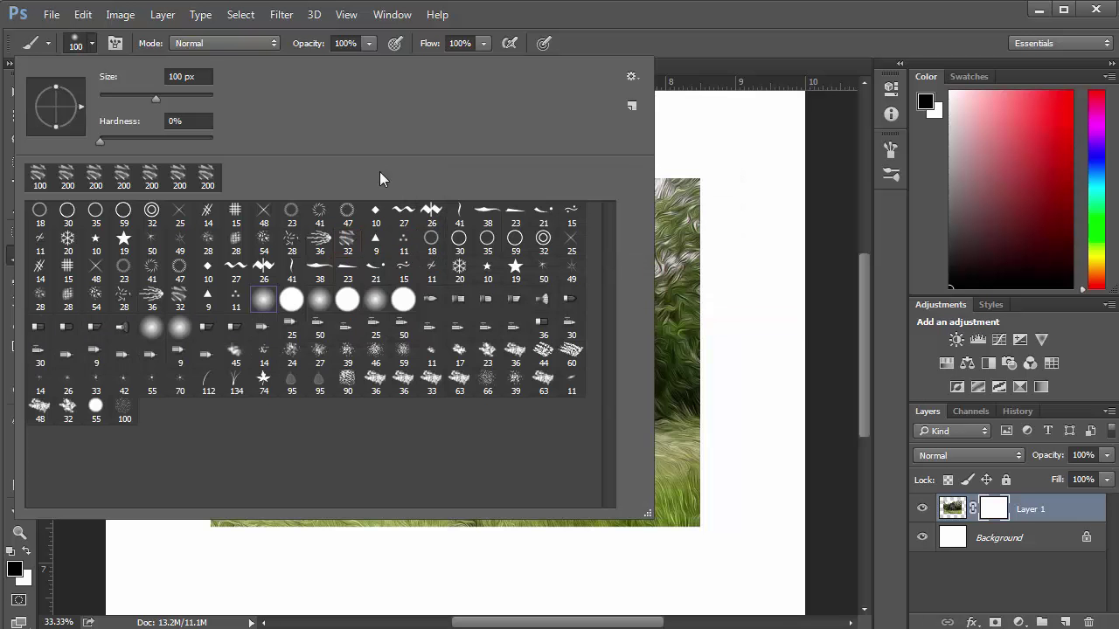
pyautogui.click(633, 20)
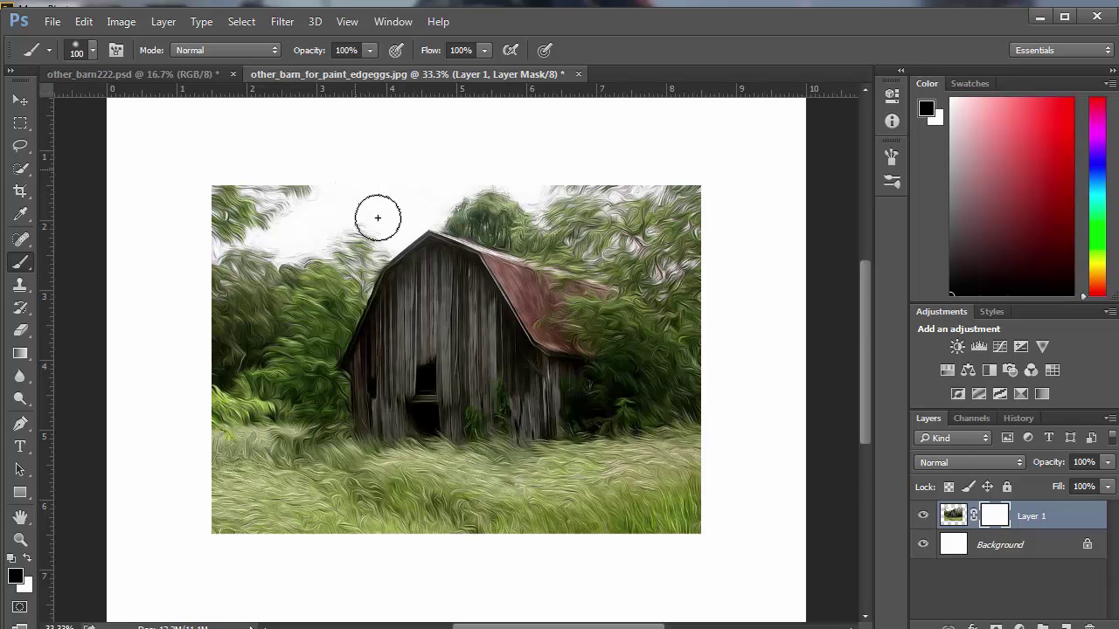
# Step: Test-paint black on Layer 1's mask, hiding a streak from the tree line through the barn
pyautogui.moveTo(395, 254); pyautogui.dragTo(441, 311)
pyautogui.moveTo(468, 359); pyautogui.dragTo(620, 574)
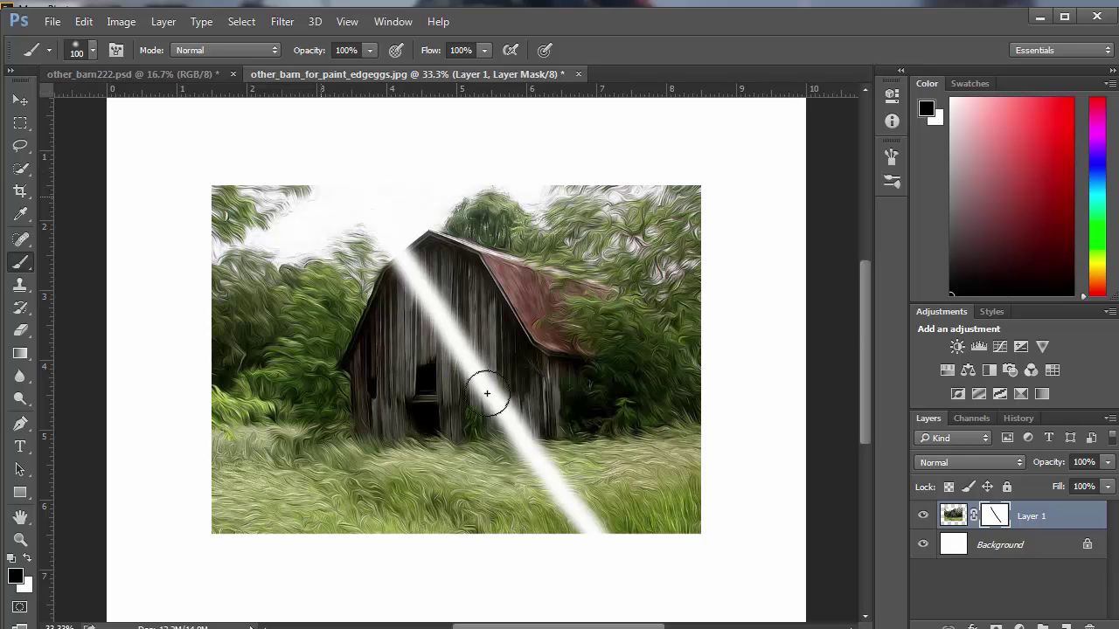
pyautogui.click(387, 248)
# Step: Switch to white and paint the hidden streak back until the barn is restored
pyautogui.click(28, 557)
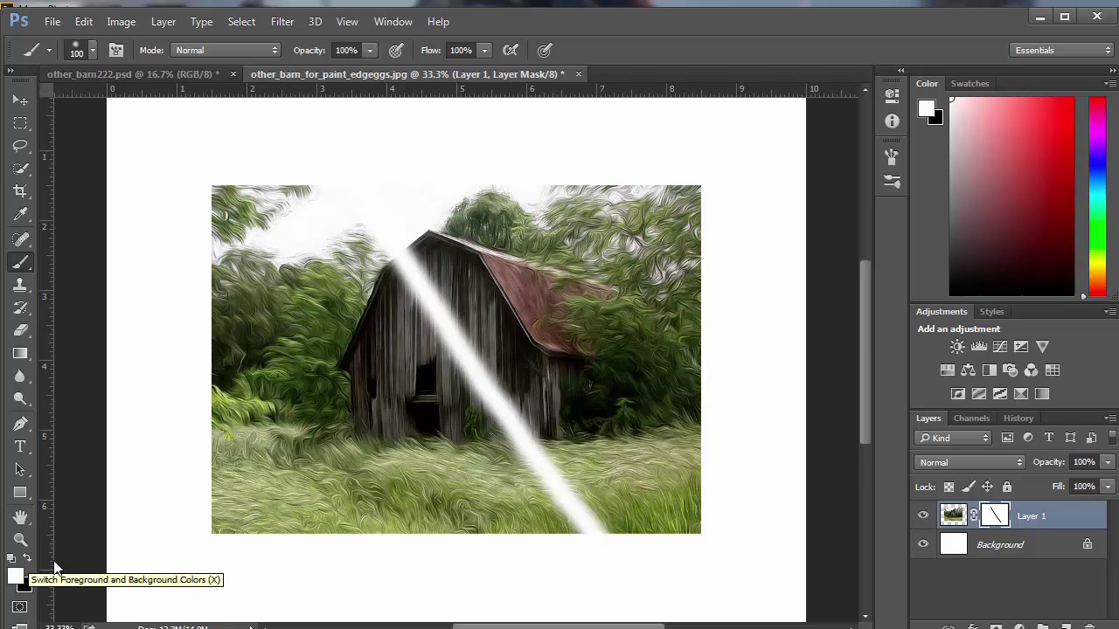
pyautogui.press('x')
pyautogui.press('x')
pyautogui.press('x')
pyautogui.press('x')
pyautogui.press('x')
pyautogui.press('x')
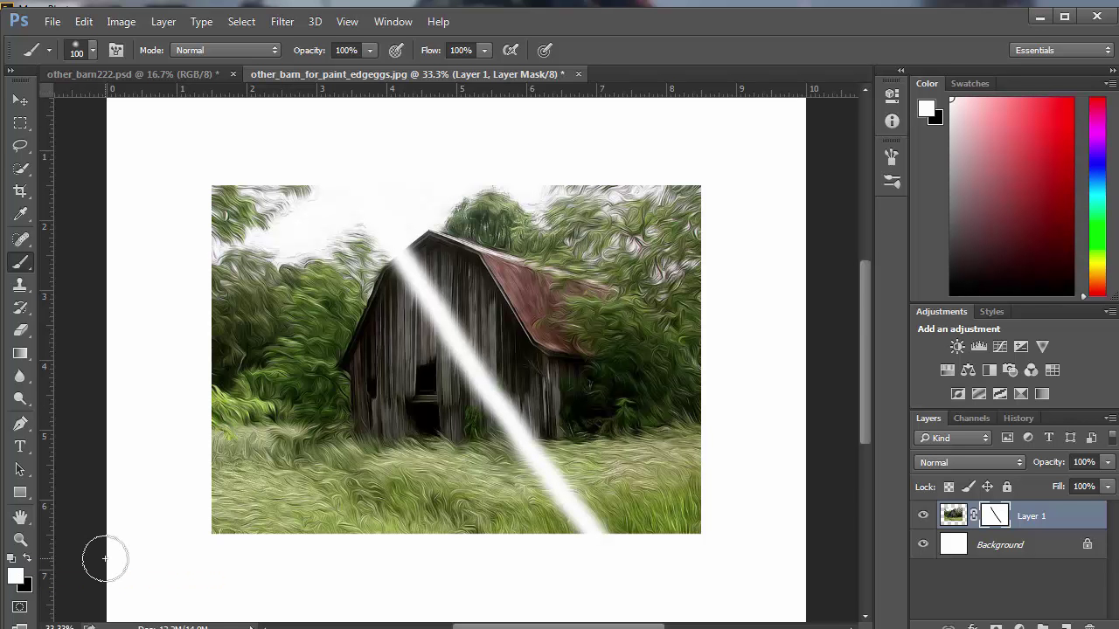
pyautogui.press('x')
pyautogui.press('x')
pyautogui.moveTo(375, 232)
pyautogui.mouseDown()
pyautogui.moveTo(424, 262)
pyautogui.moveTo(477, 378)
pyautogui.mouseUp()
pyautogui.moveTo(525, 427)
pyautogui.mouseDown()
pyautogui.moveTo(527, 503)
pyautogui.moveTo(544, 549)
pyautogui.moveTo(599, 598)
pyautogui.moveTo(455, 393)
pyautogui.moveTo(349, 257)
pyautogui.mouseUp()
pyautogui.moveTo(534, 432)
pyautogui.mouseDown()
pyautogui.moveTo(463, 372)
pyautogui.moveTo(487, 344)
pyautogui.moveTo(435, 285)
pyautogui.moveTo(420, 317)
pyautogui.mouseUp()
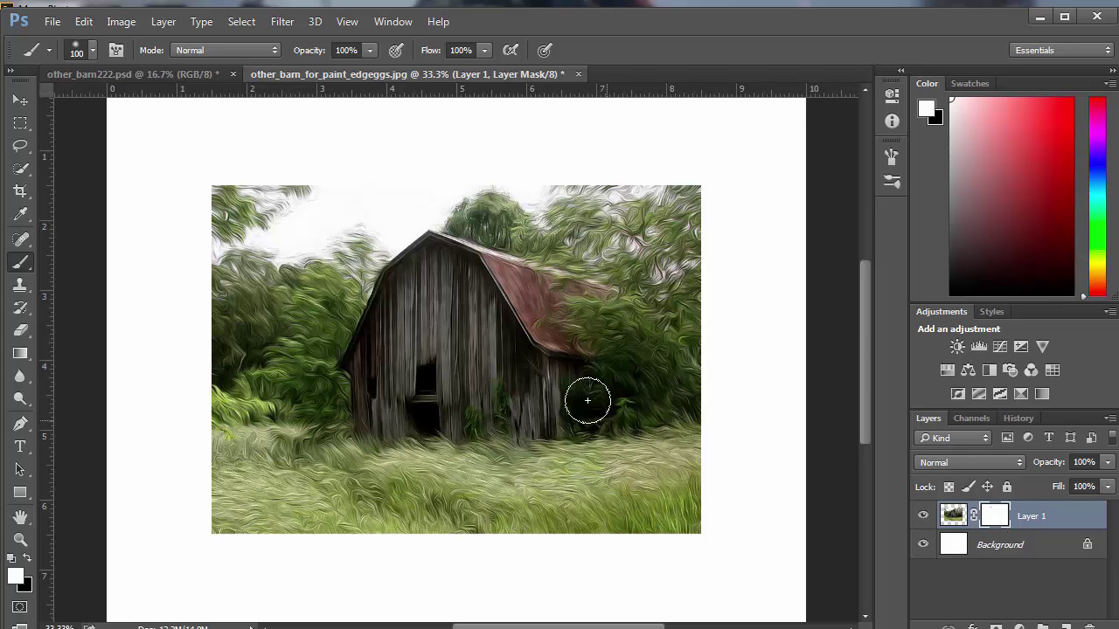
# Step: Paint another black streak, then restore it in white while enlarging the brush to 500 px
pyautogui.click(26, 560)
pyautogui.moveTo(152, 466)
pyautogui.mouseDown()
pyautogui.moveTo(384, 365)
pyautogui.moveTo(406, 313)
pyautogui.moveTo(610, 402)
pyautogui.moveTo(567, 382)
pyautogui.moveTo(612, 411)
pyautogui.mouseUp()
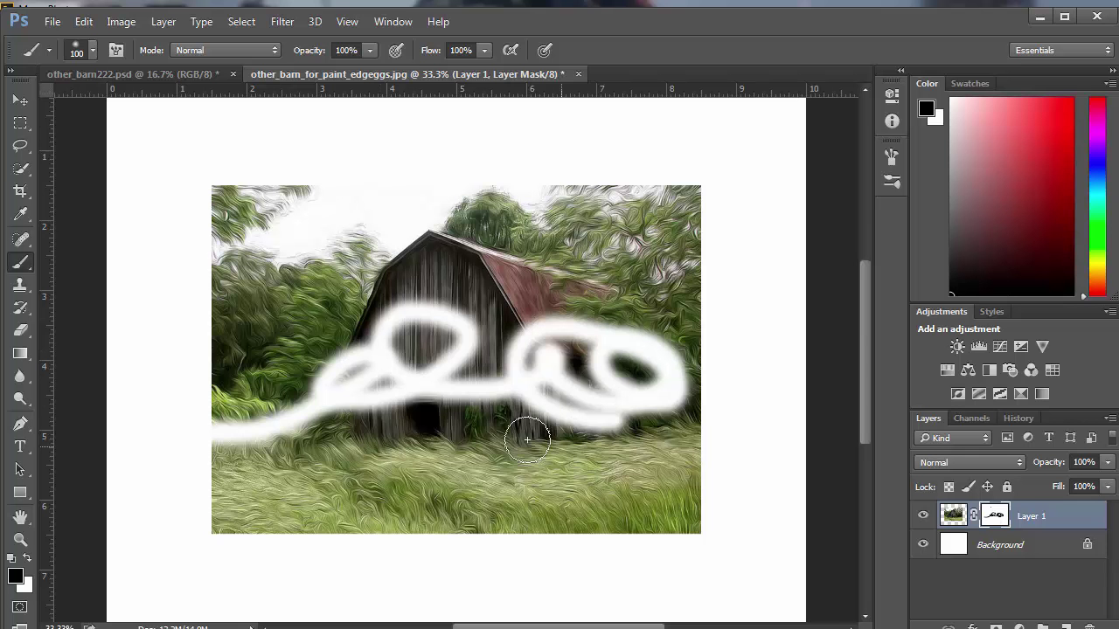
pyautogui.press('x')
pyautogui.moveTo(522, 432)
pyautogui.mouseDown()
pyautogui.moveTo(504, 407)
pyautogui.moveTo(460, 413)
pyautogui.moveTo(456, 338)
pyautogui.moveTo(332, 320)
pyautogui.moveTo(337, 385)
pyautogui.mouseUp()
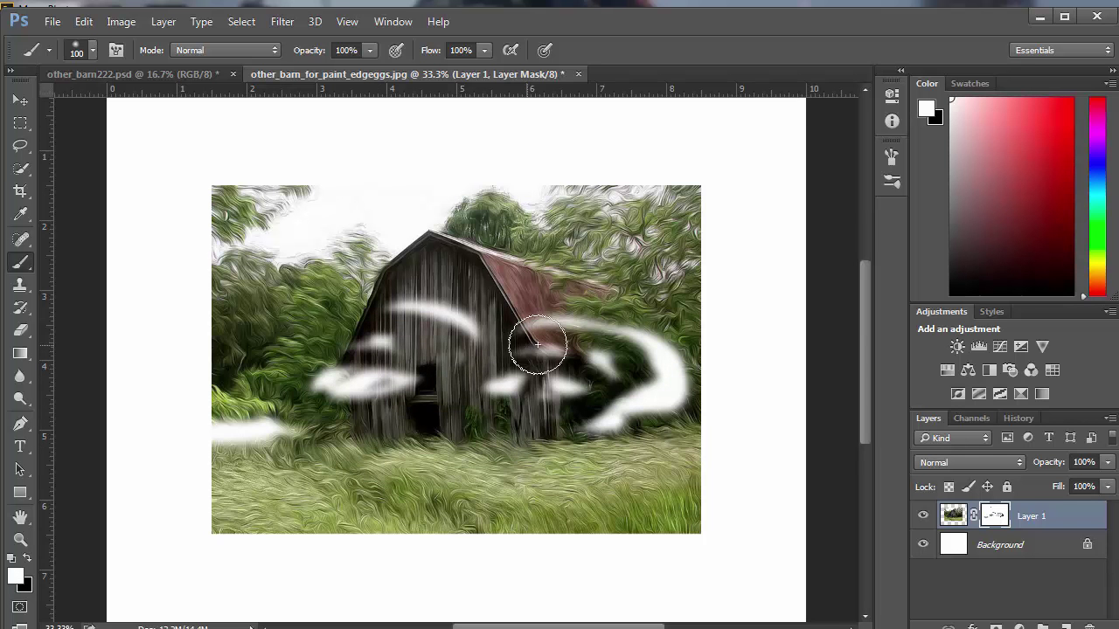
pyautogui.press(']')
pyautogui.press(']')
pyautogui.press(']')
pyautogui.press(']')
pyautogui.press(']')
pyautogui.press(']')
pyautogui.press(']')
pyautogui.press(']')
pyautogui.moveTo(472, 411); pyautogui.dragTo(137, 425)
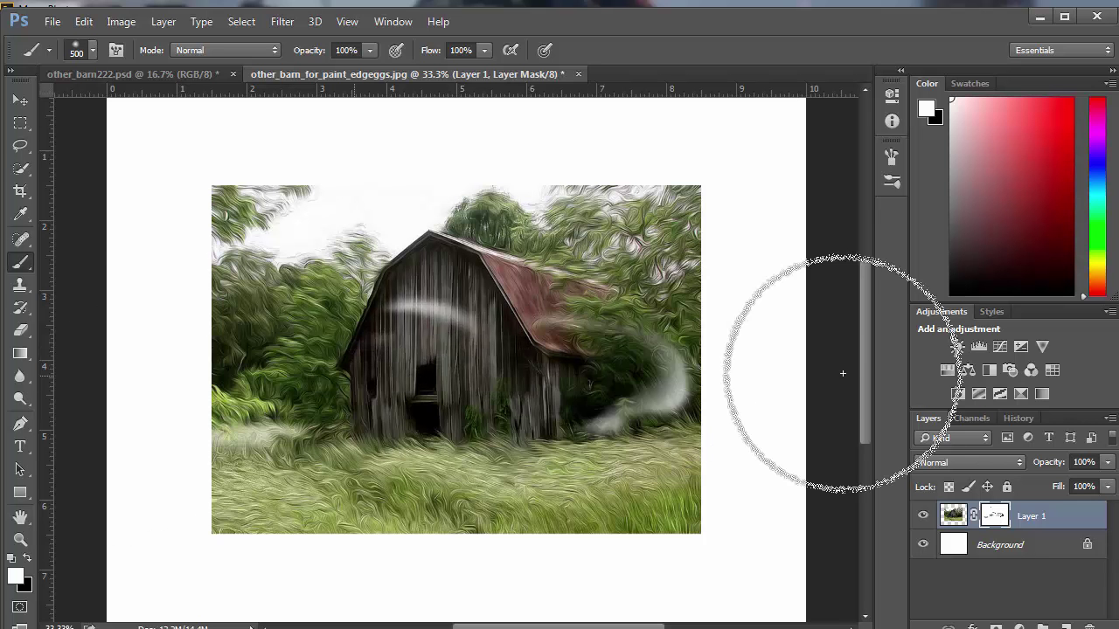
pyautogui.moveTo(836, 362); pyautogui.dragTo(288, 350)
pyautogui.press(']')
pyautogui.press(']')
pyautogui.moveTo(170, 344); pyautogui.dragTo(724, 467)
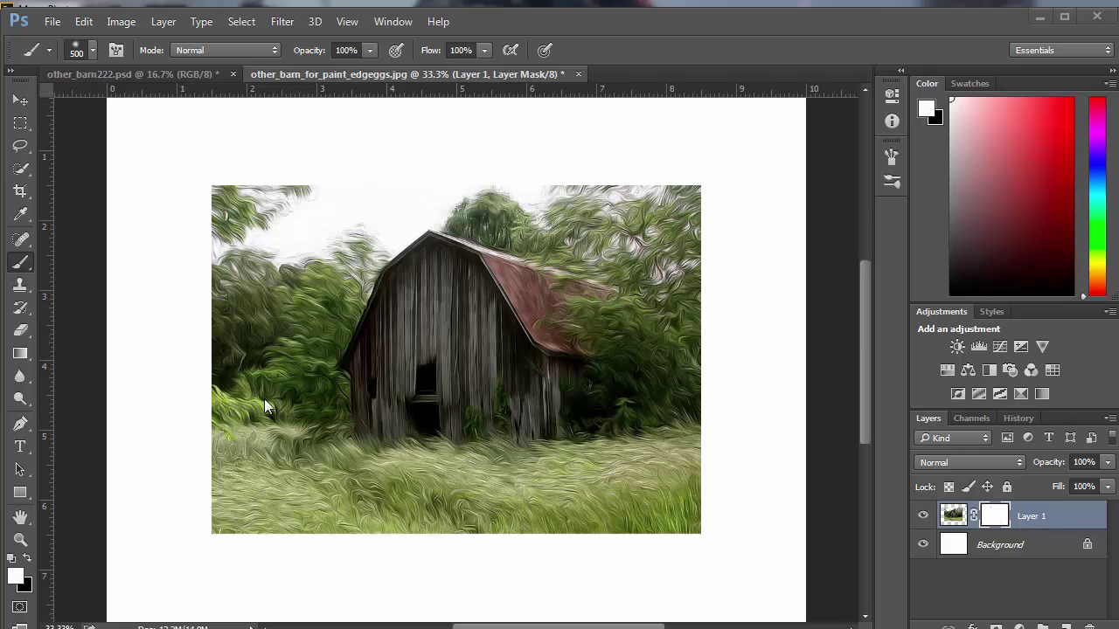
# Step: Swap to a black foreground and bring up the Brush Preset picker from the options bar
pyautogui.click(28, 558)
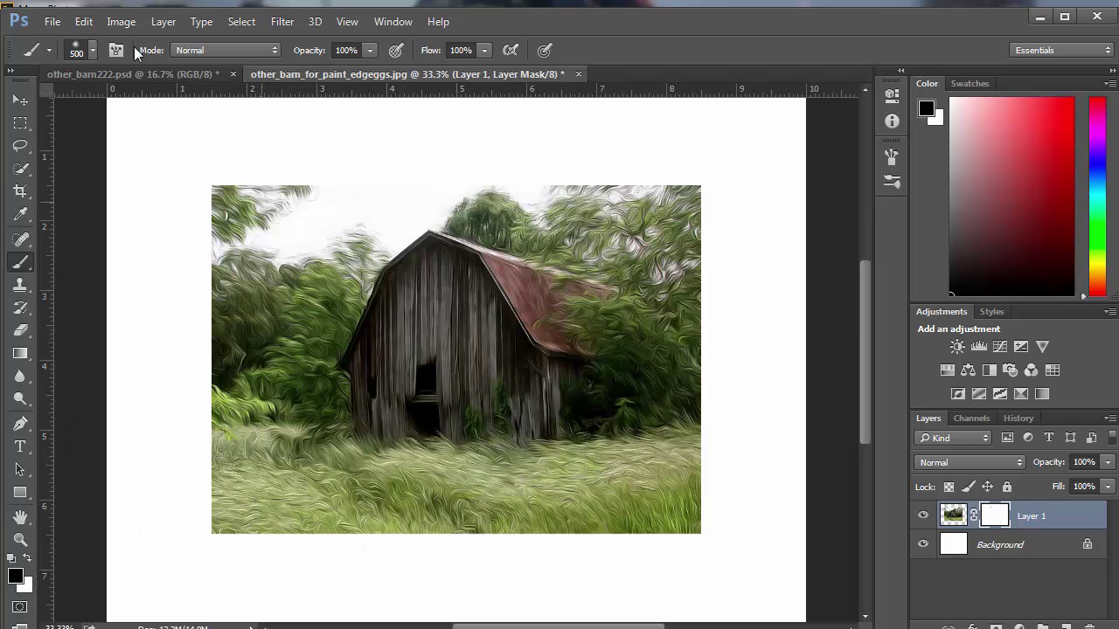
pyautogui.click(75, 49)
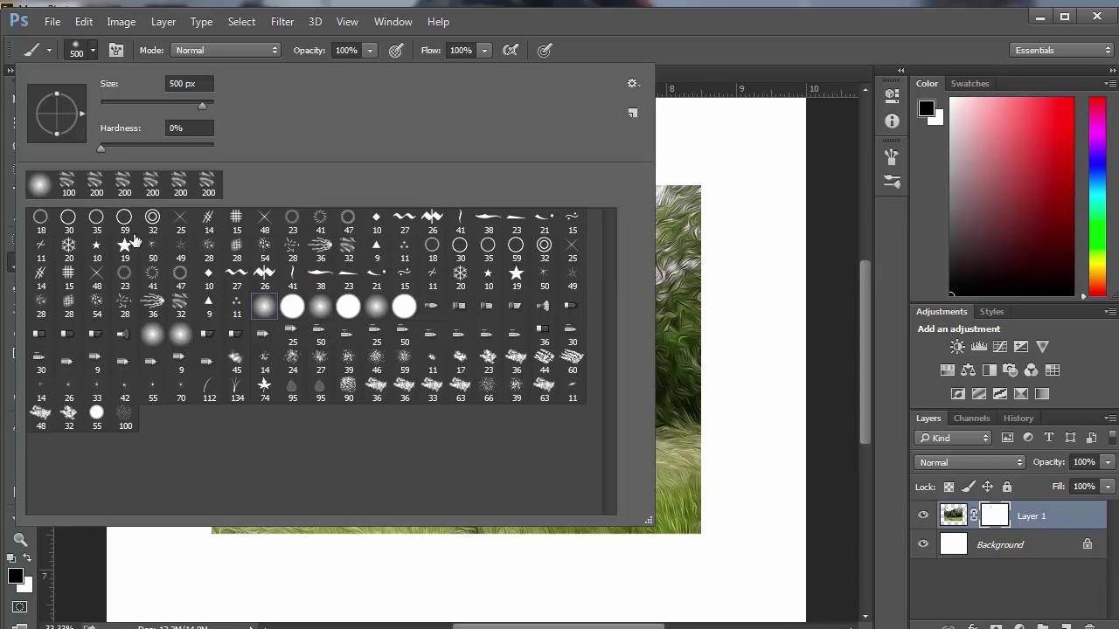
# Step: Append the default brushes to the brush preset list again
pyautogui.click(632, 85)
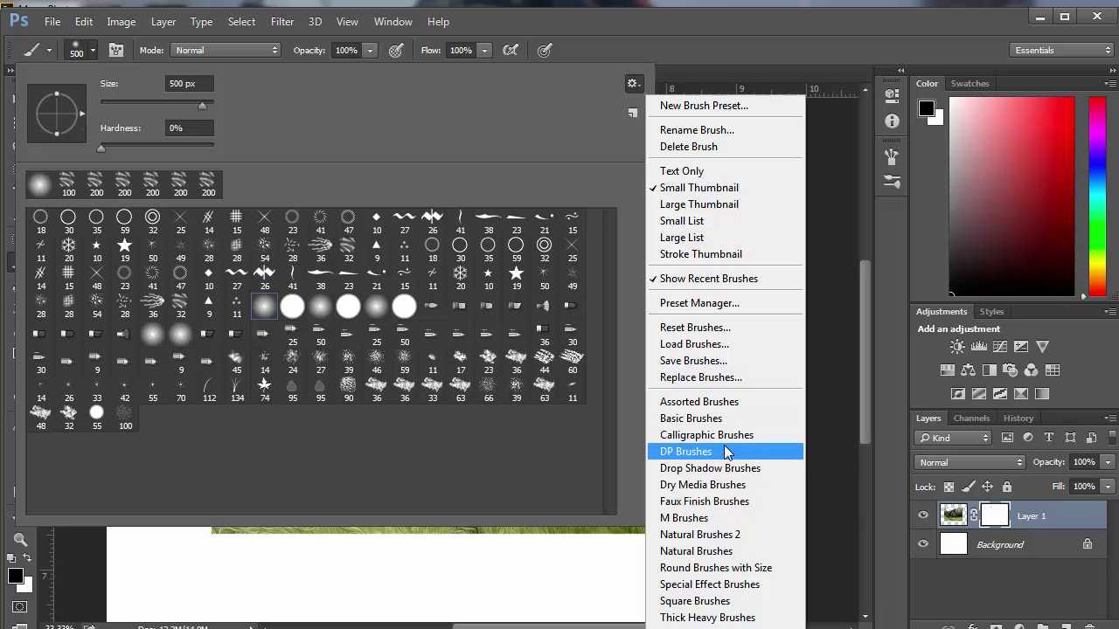
pyautogui.click(691, 328)
pyautogui.click(616, 261)
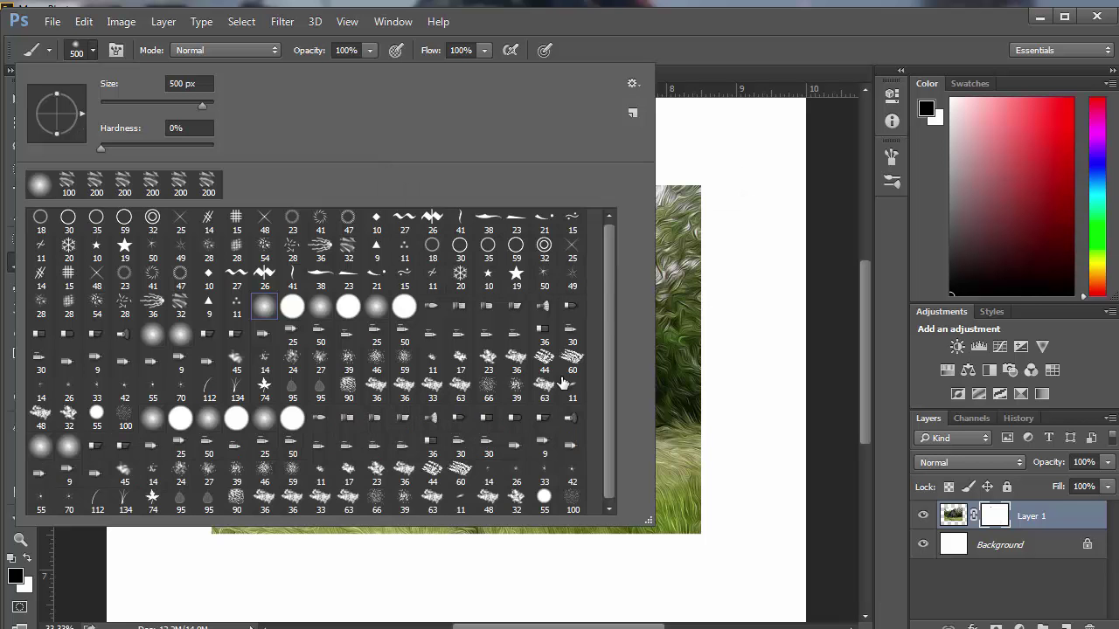
# Step: Start replacing the brush set, save the current brushes at the prompt, and reopen the library list
pyautogui.click(633, 84)
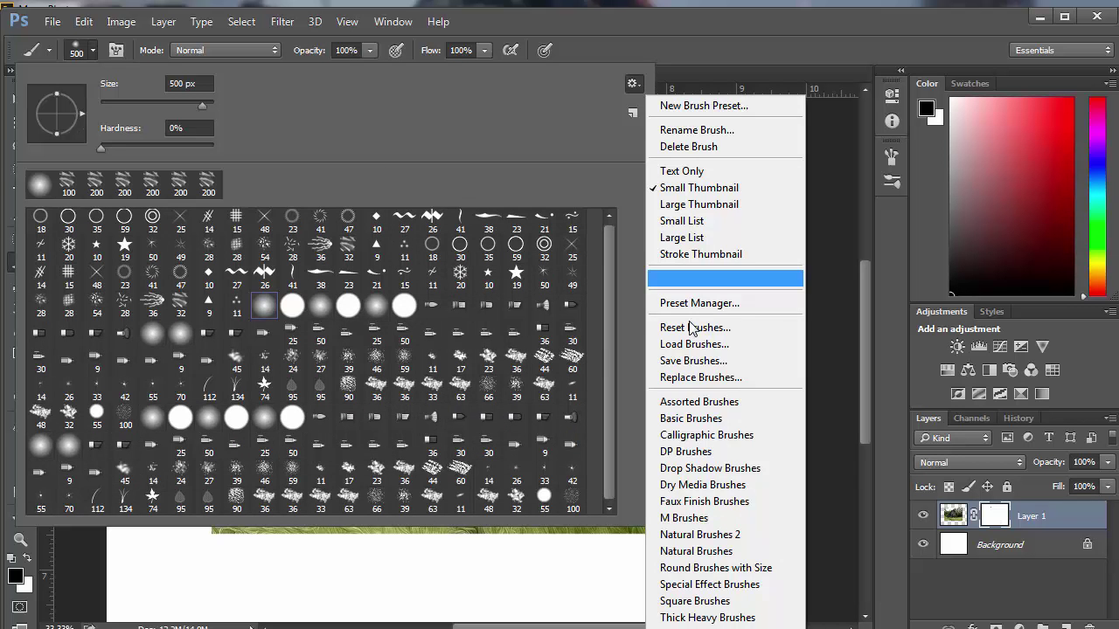
pyautogui.click(712, 378)
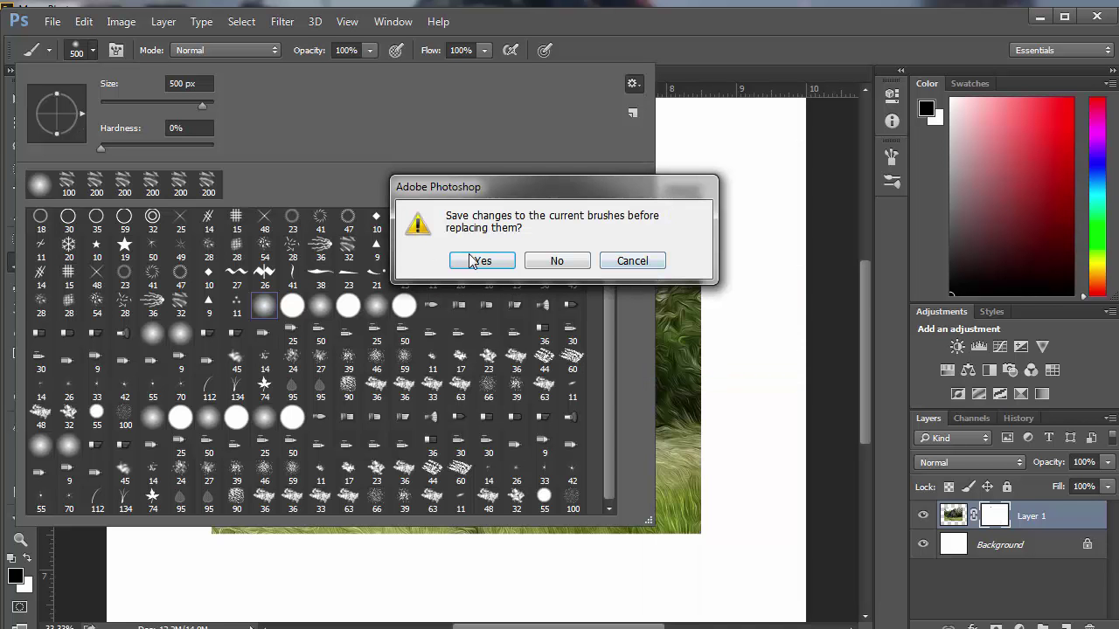
pyautogui.click(480, 261)
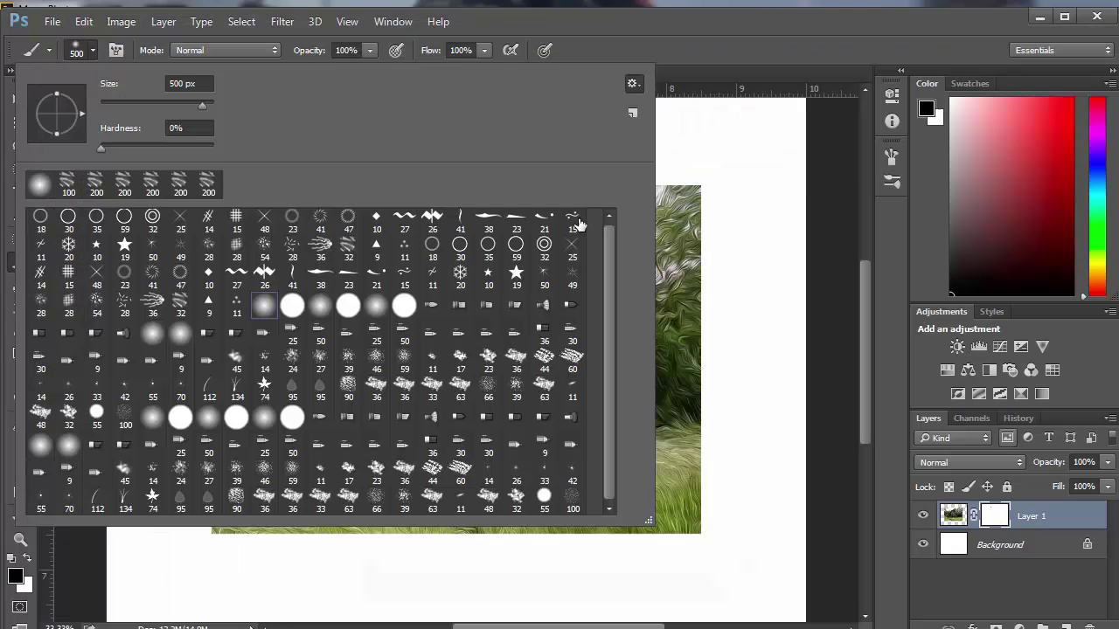
pyautogui.click(632, 84)
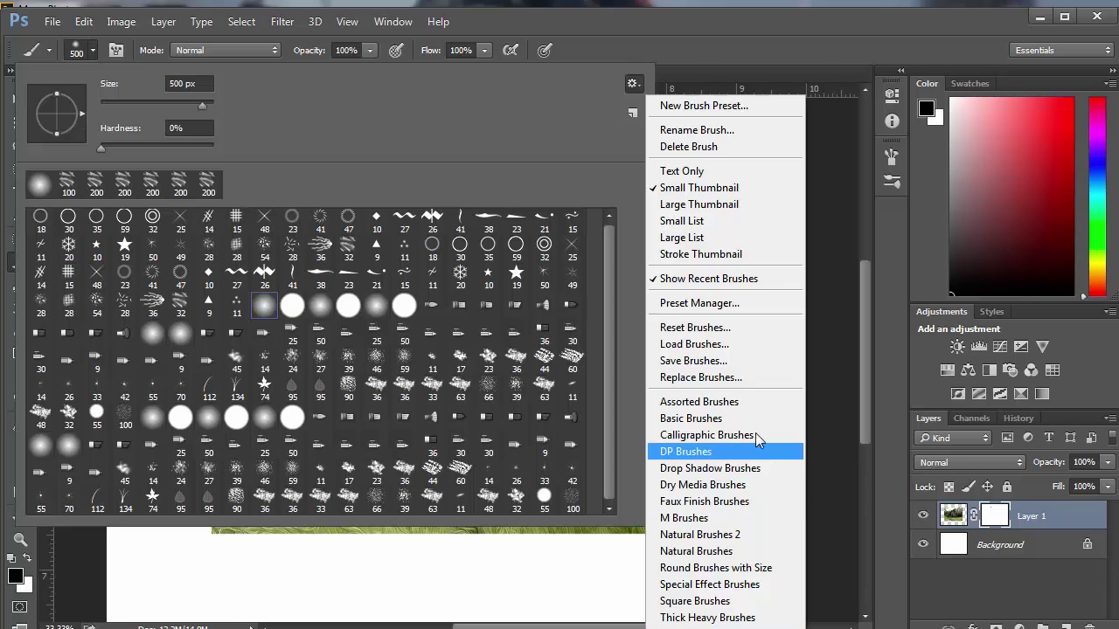
# Step: Swap the current brush presets for the Basic Brushes library, declining to save the old set
pyautogui.click(706, 420)
pyautogui.click(651, 258)
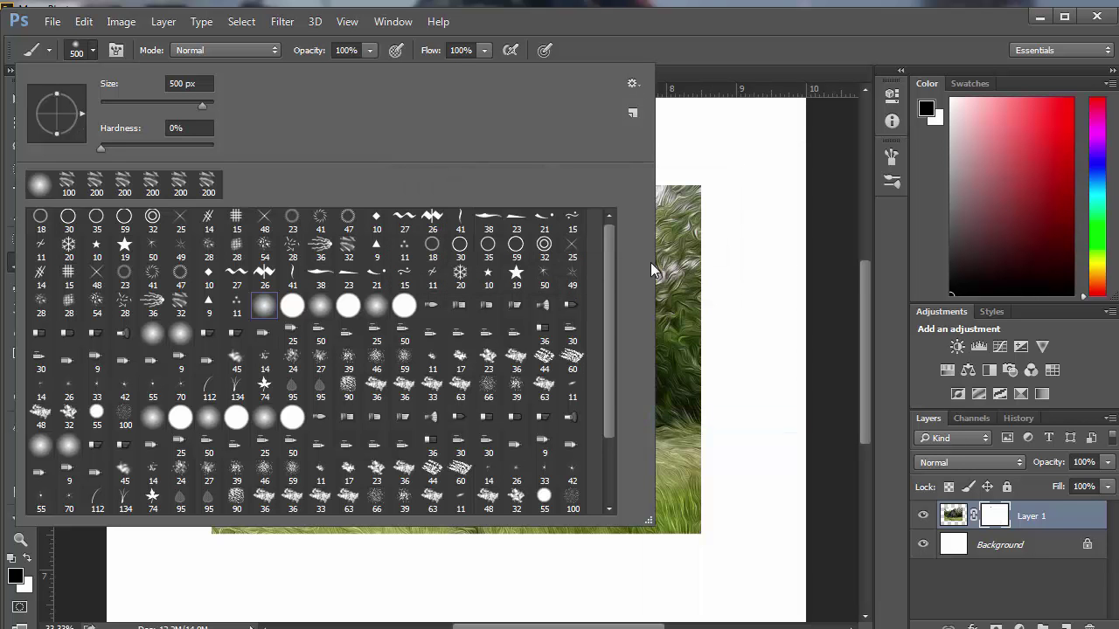
pyautogui.click(632, 83)
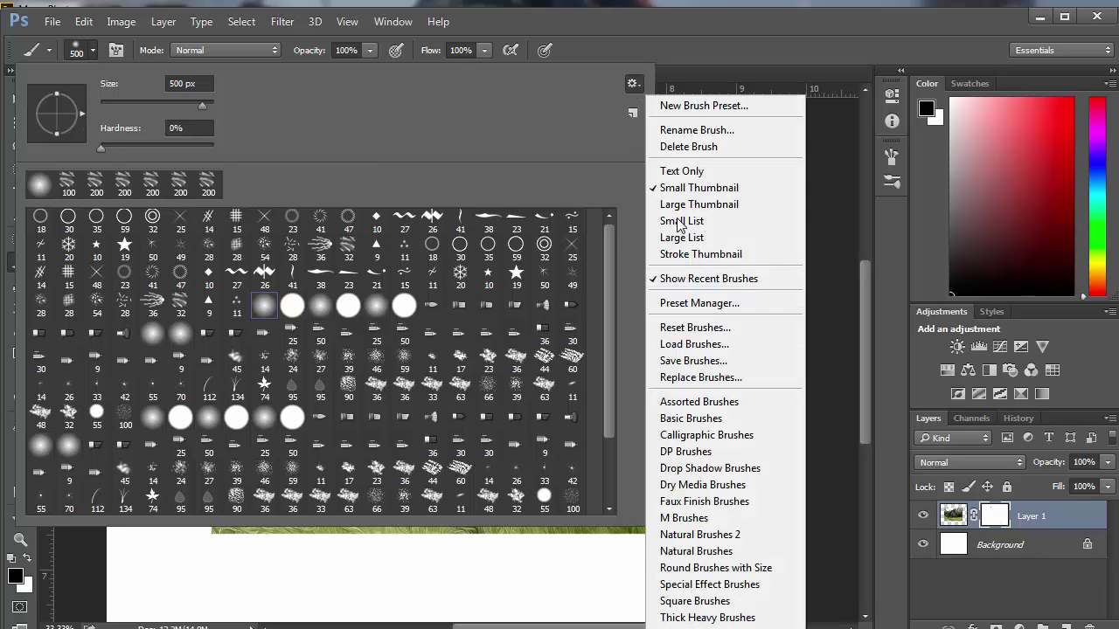
pyautogui.click(691, 418)
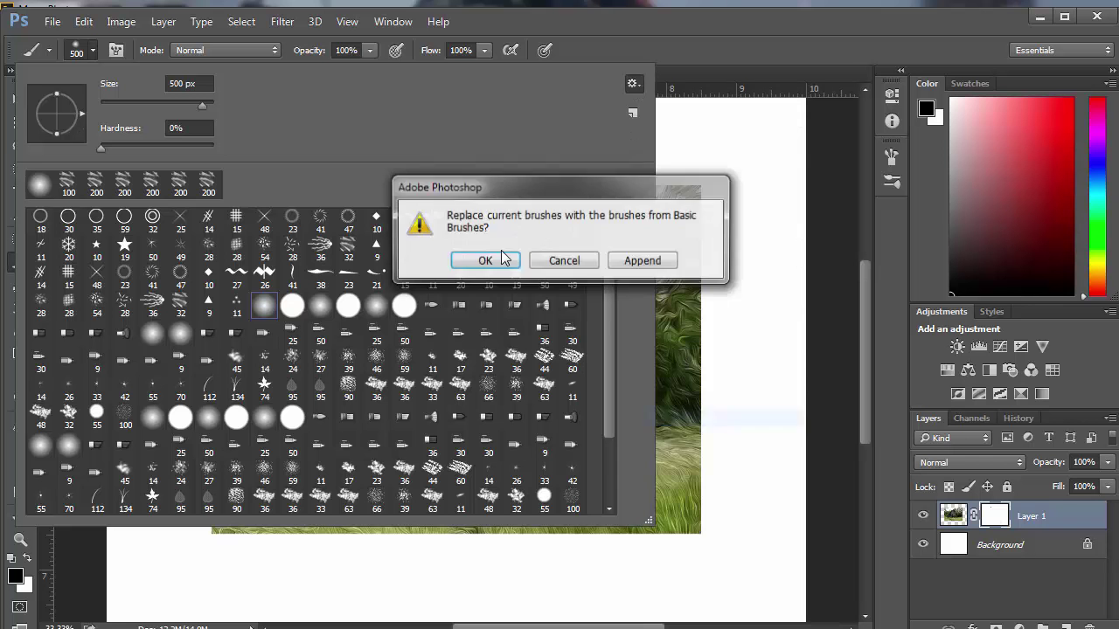
pyautogui.click(503, 260)
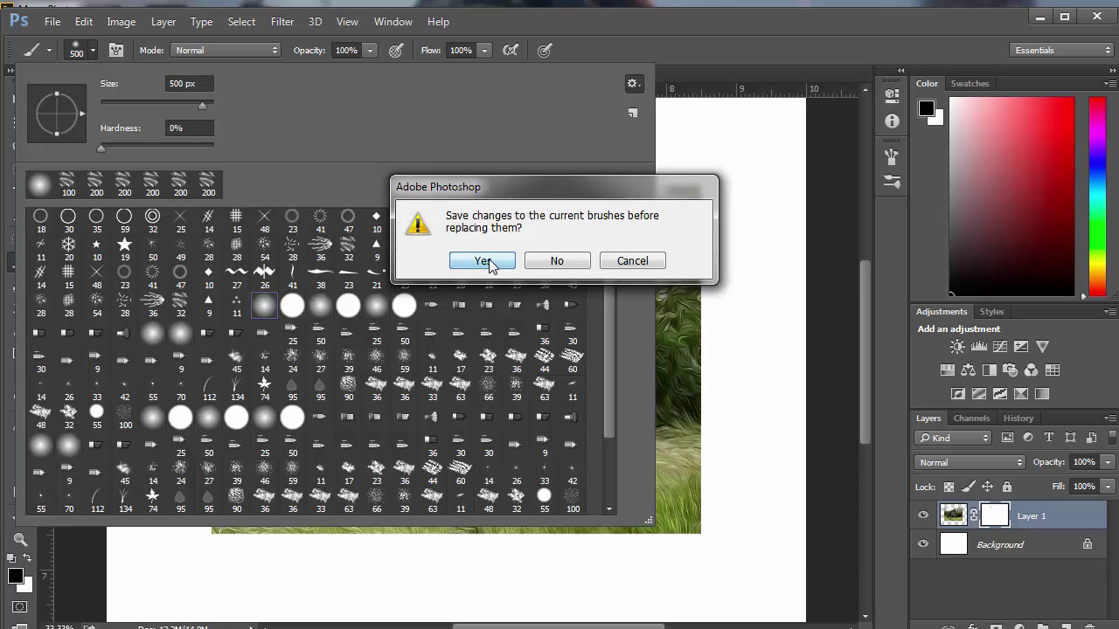
pyautogui.click(483, 262)
pyautogui.press('Return')
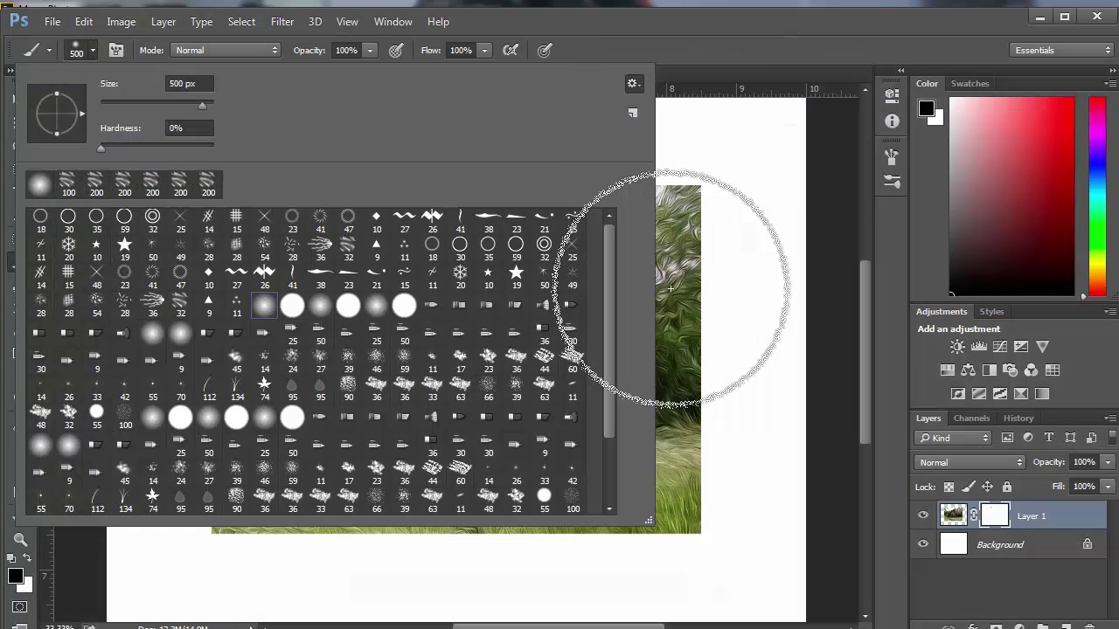
pyautogui.click(633, 84)
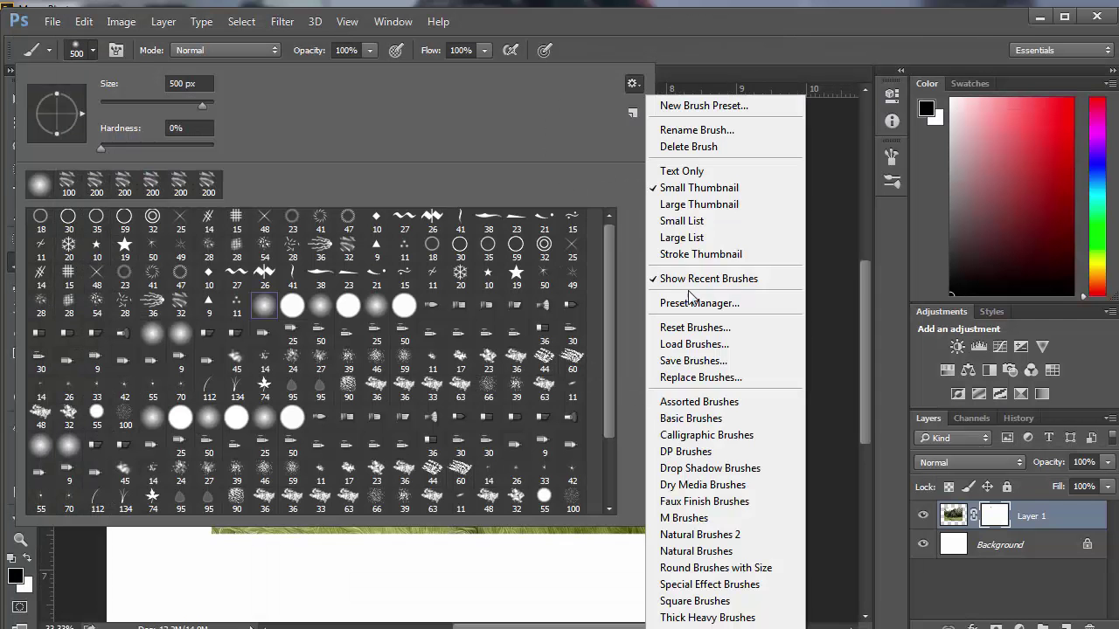
pyautogui.click(691, 419)
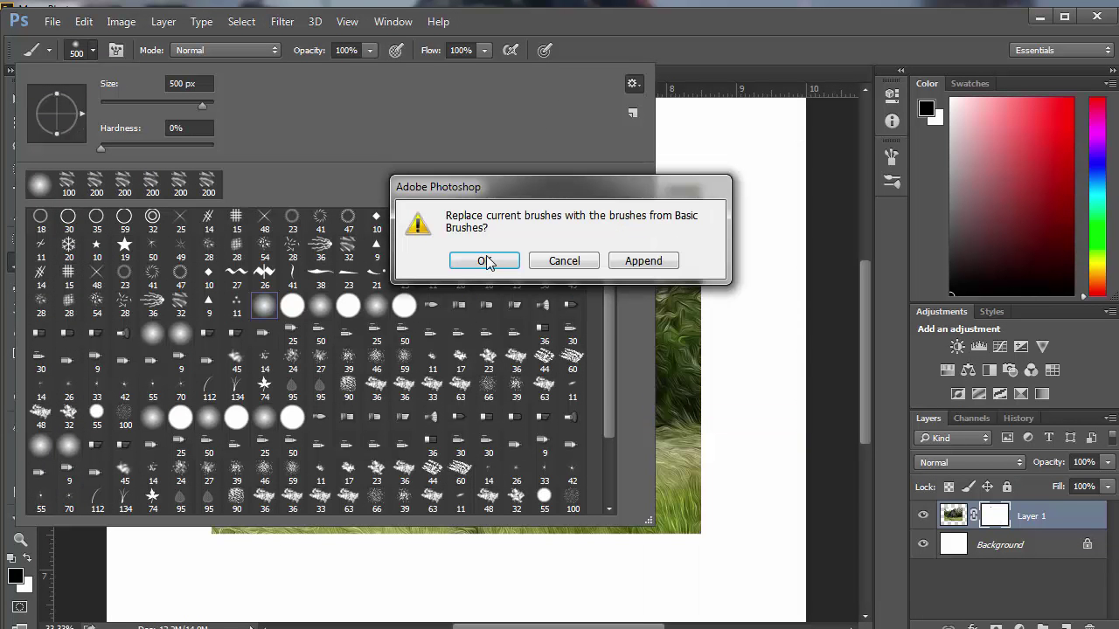
pyautogui.click(486, 260)
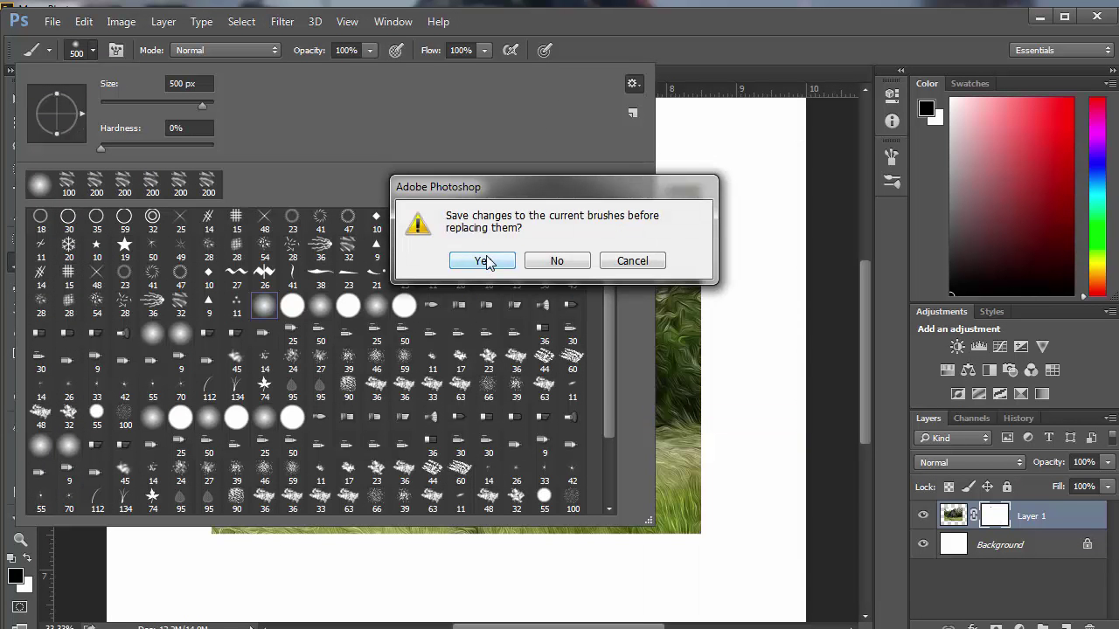
pyautogui.click(573, 262)
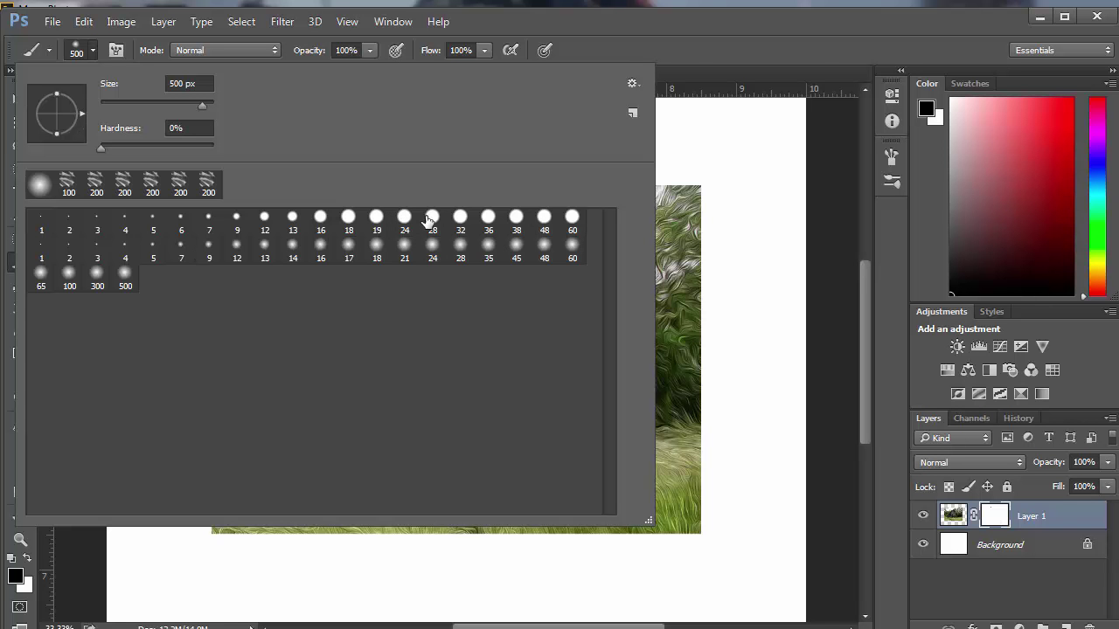
# Step: Choose the hard round 19 px preset at 100% hardness and close the brush presets
pyautogui.click(377, 249)
pyautogui.click(110, 102)
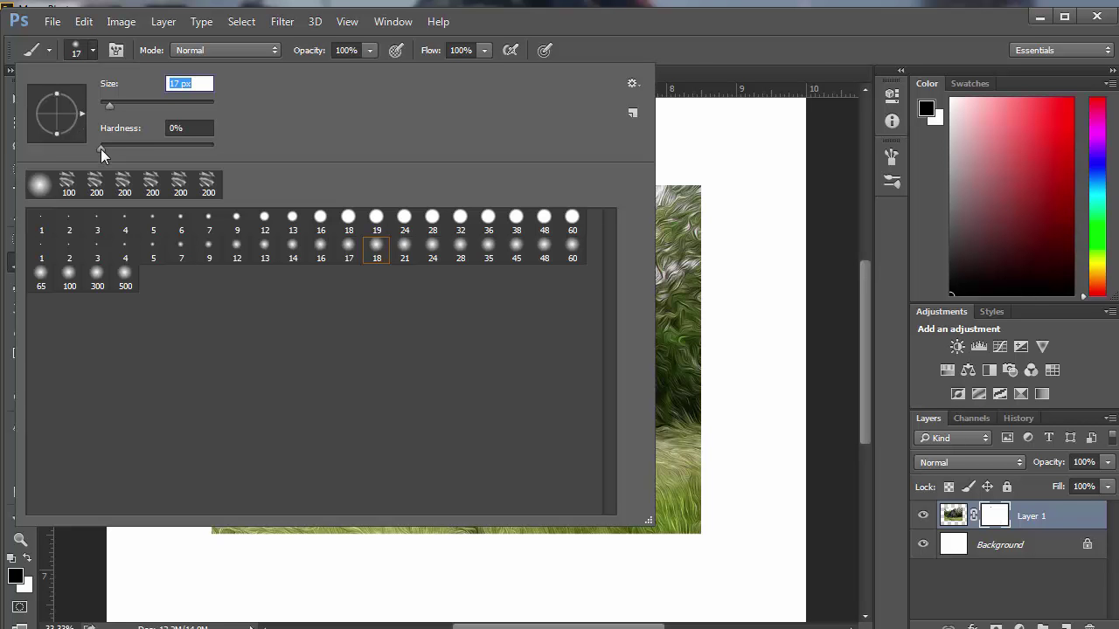
pyautogui.press('Tab')
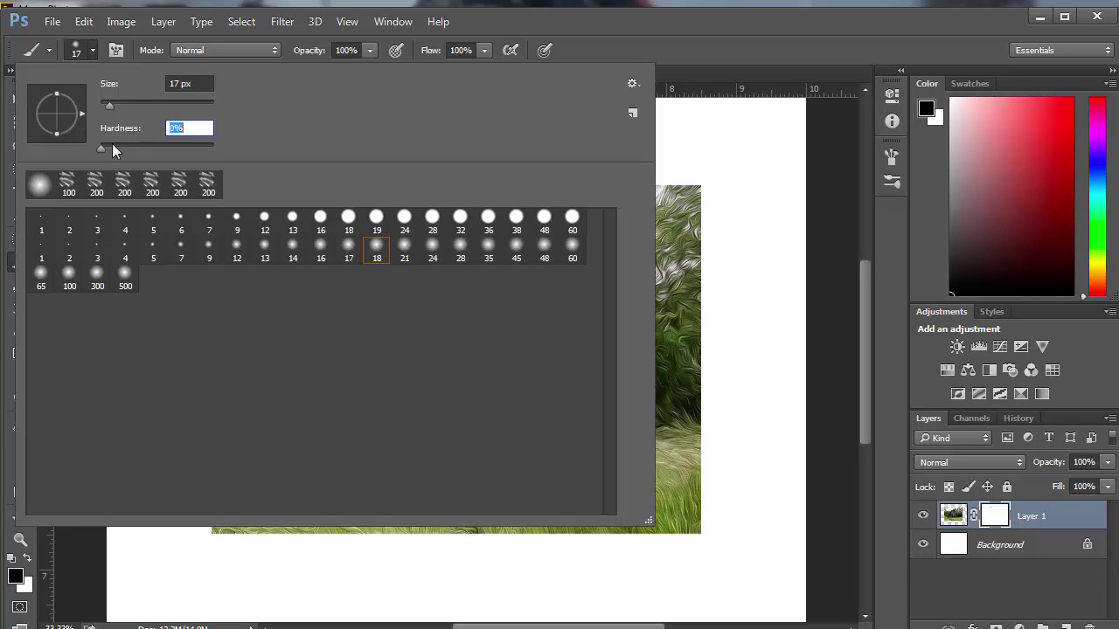
pyautogui.click(186, 129)
pyautogui.click(349, 217)
pyautogui.click(376, 219)
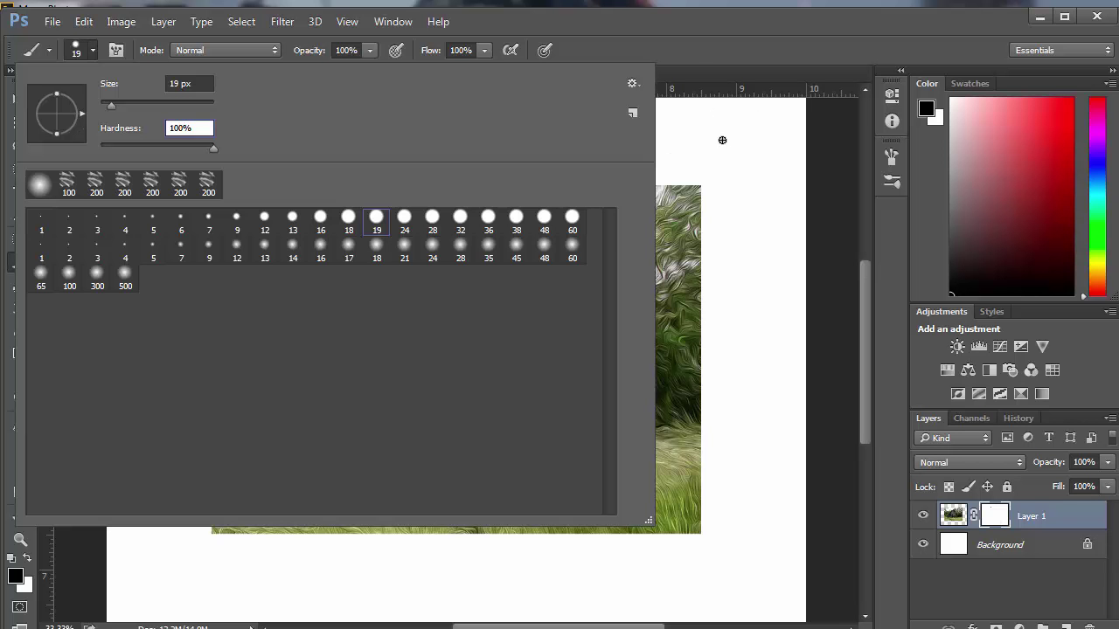
pyautogui.click(738, 60)
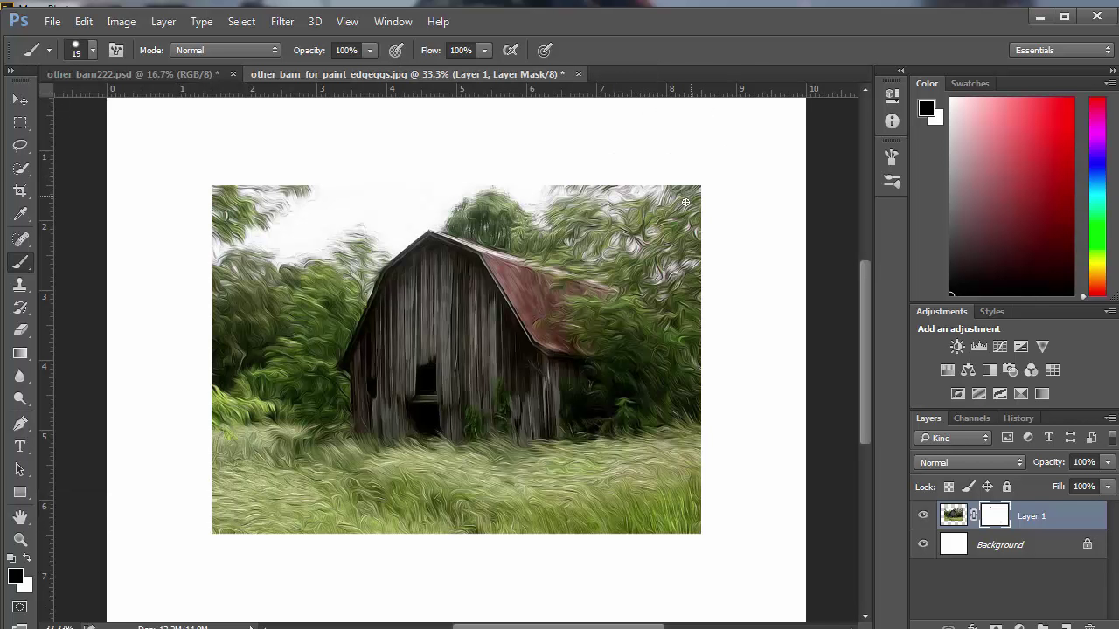
# Step: Enlarge the brush to 70 px, test it along the mask's right edge, undo, and reopen presets
pyautogui.press(']')
pyautogui.press(']')
pyautogui.press(']')
pyautogui.press(']')
pyautogui.press(']')
pyautogui.press(']')
pyautogui.press(']')
pyautogui.press(']')
pyautogui.moveTo(698, 182); pyautogui.dragTo(695, 337)
pyautogui.moveTo(691, 392); pyautogui.dragTo(687, 566)
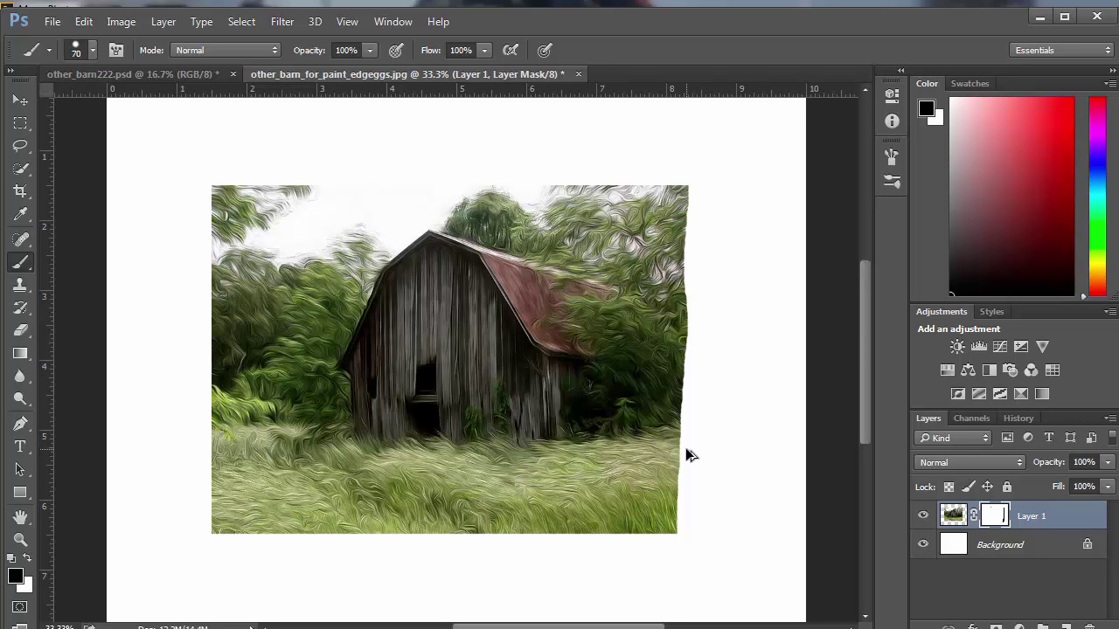
pyautogui.hotkey('ctrl', 'z')
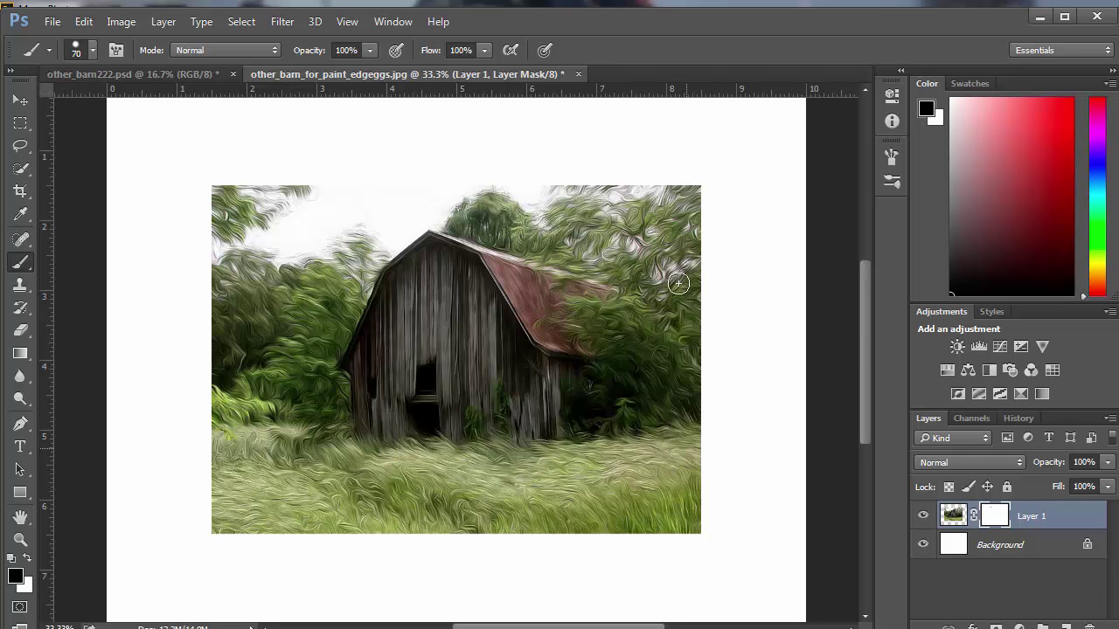
pyautogui.click(80, 50)
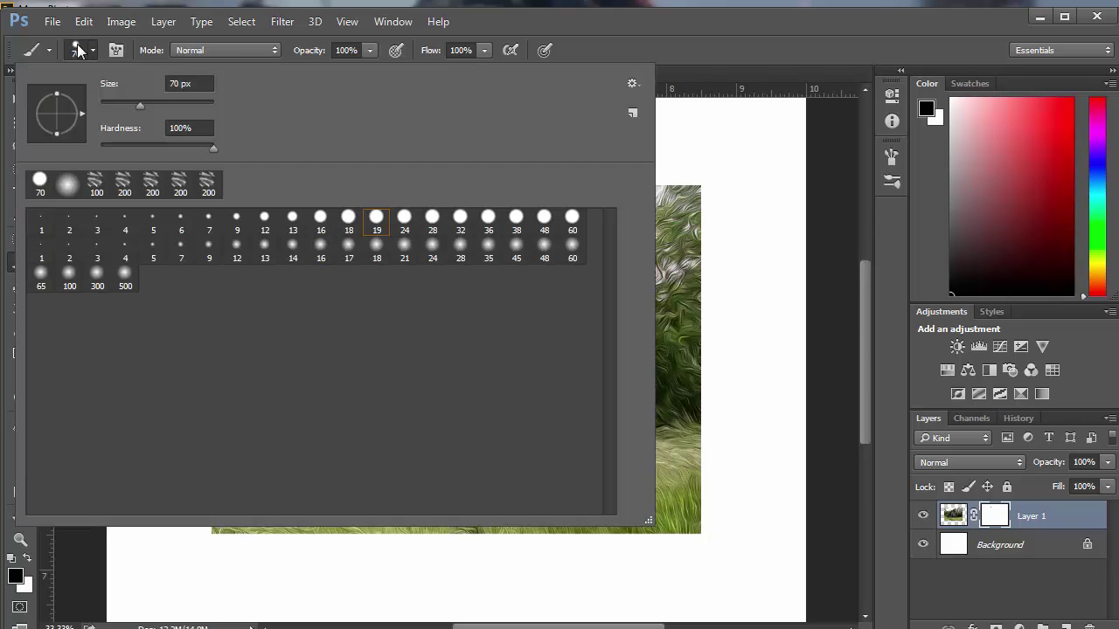
# Step: Append the Special Effect, Dry Media, Wet Media and Thick Heavy brush libraries to the presets
pyautogui.click(632, 86)
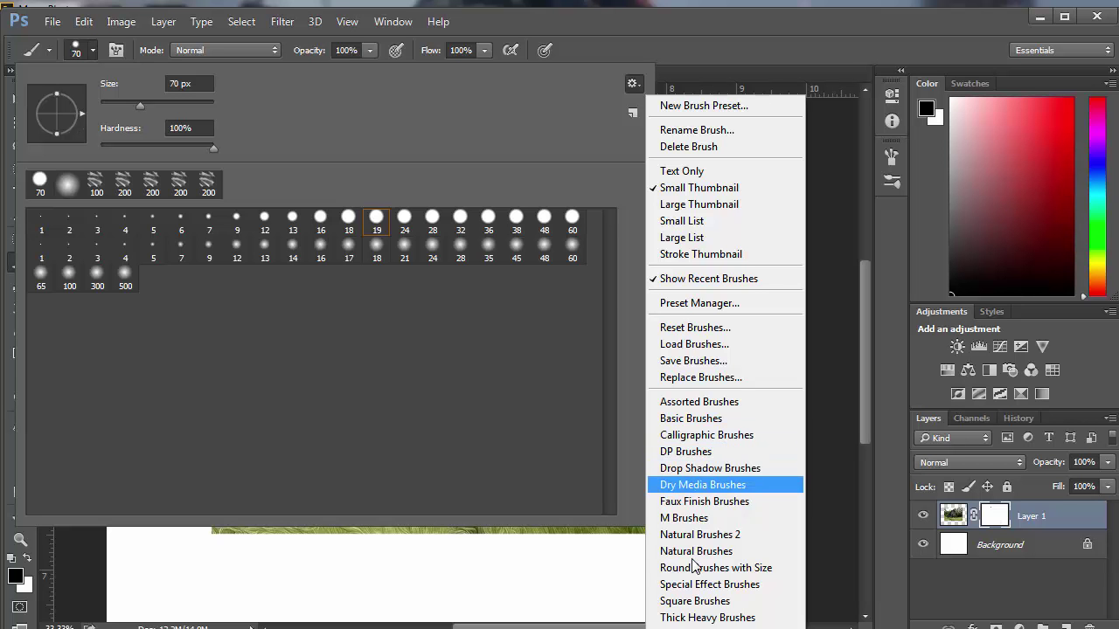
pyautogui.click(706, 585)
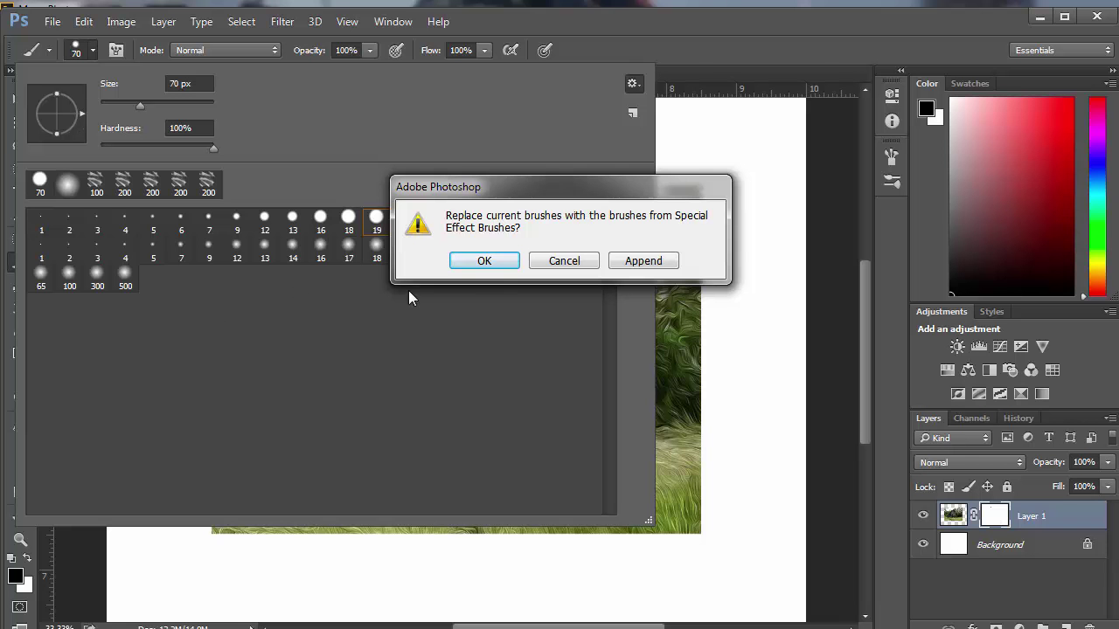
pyautogui.click(643, 262)
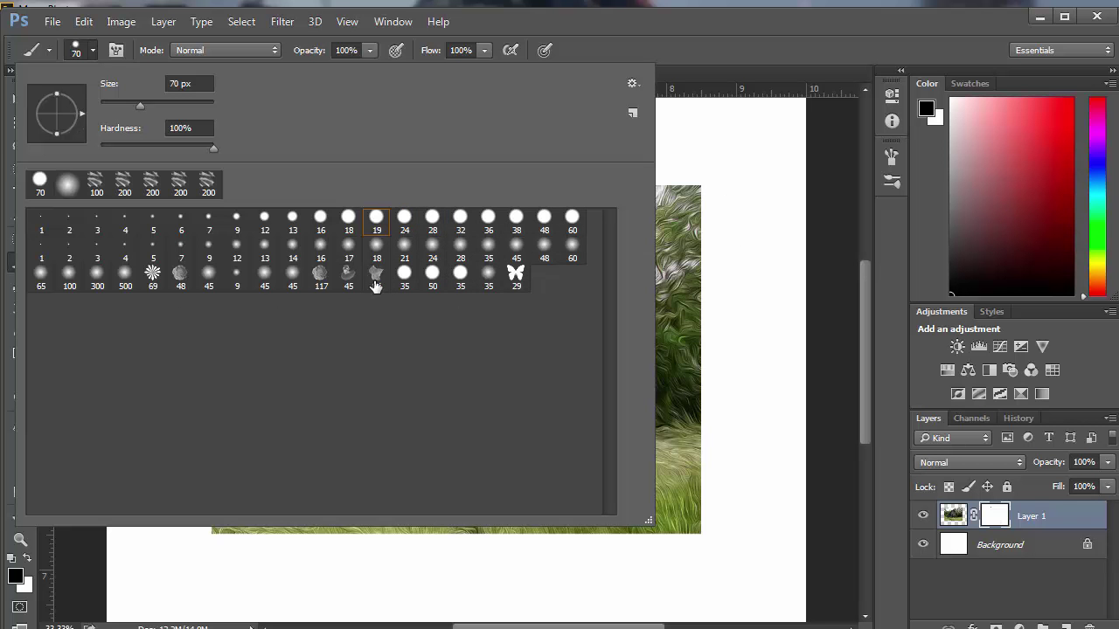
pyautogui.click(633, 83)
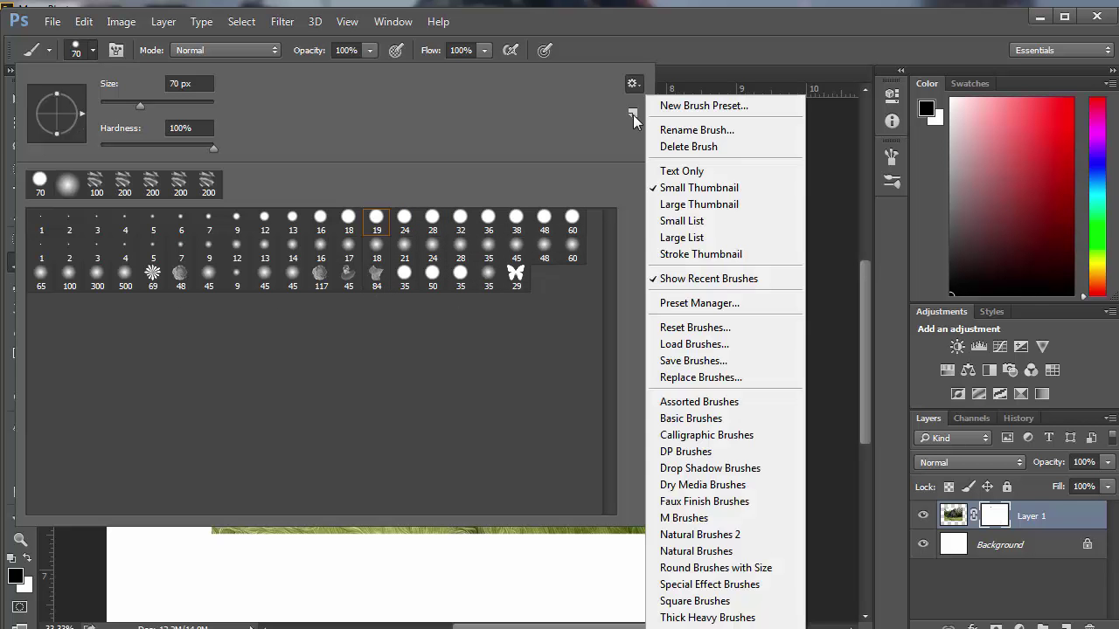
pyautogui.click(698, 486)
pyautogui.click(657, 263)
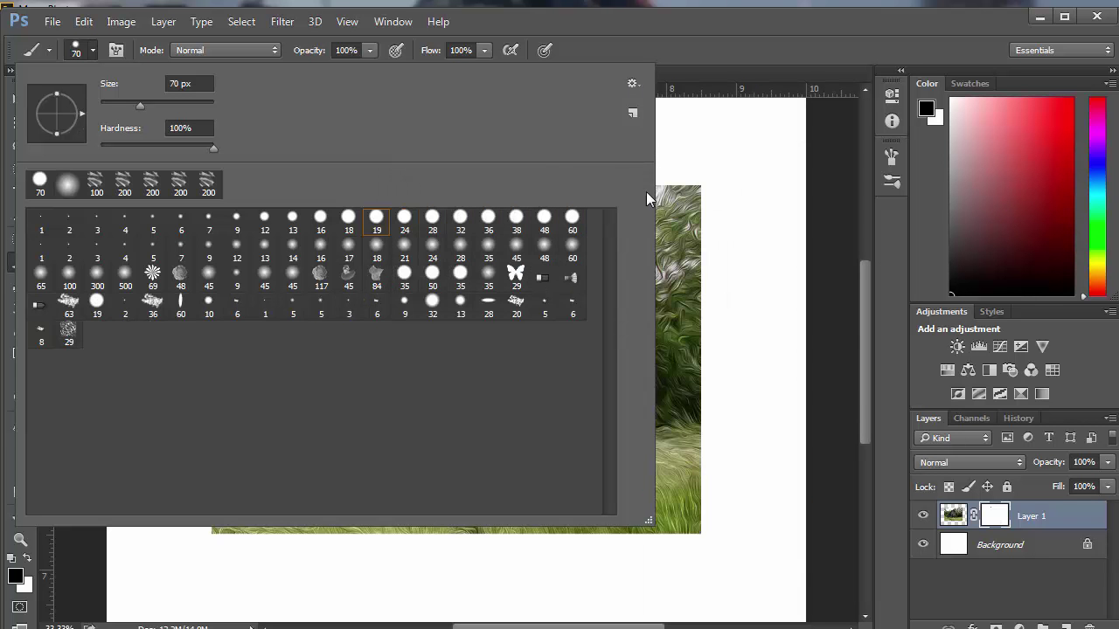
pyautogui.click(633, 83)
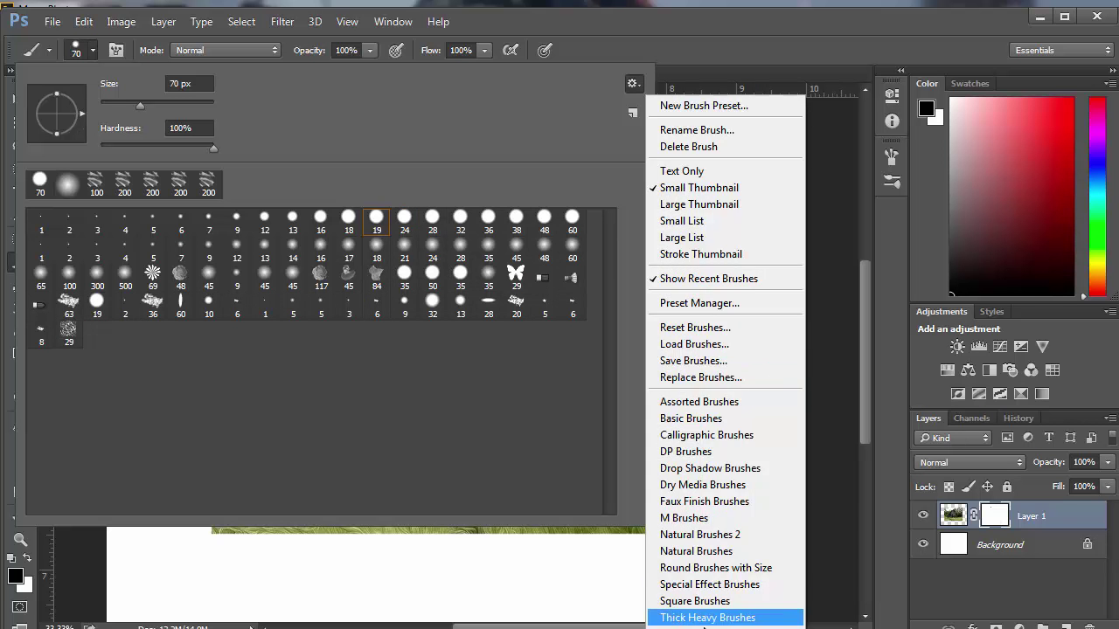
pyautogui.click(703, 626)
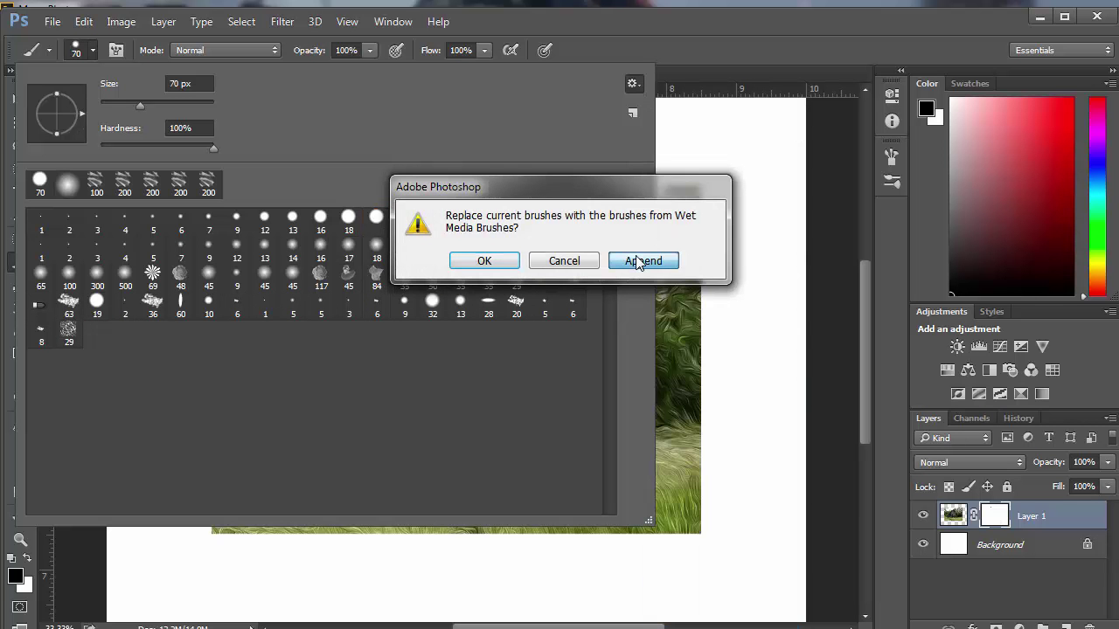
pyautogui.click(638, 260)
pyautogui.click(634, 83)
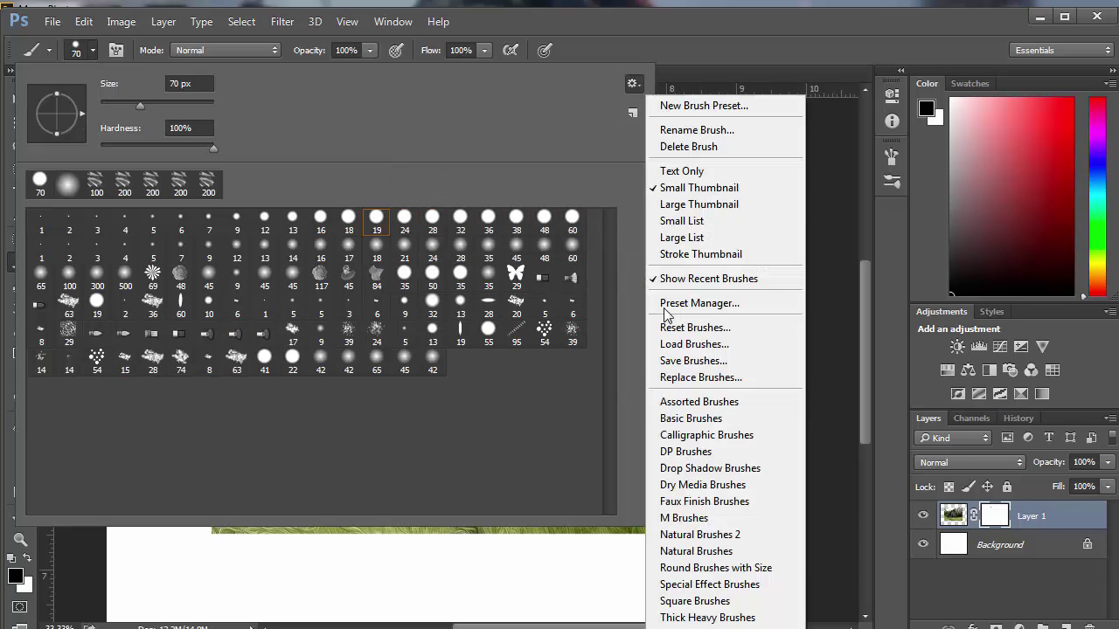
pyautogui.click(707, 617)
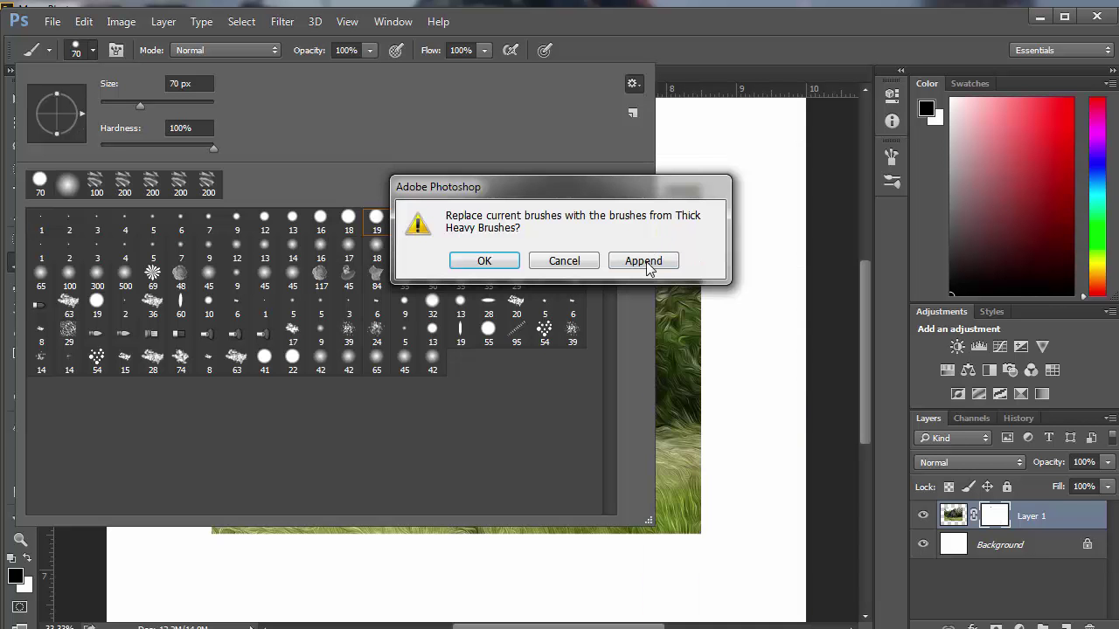
pyautogui.click(647, 263)
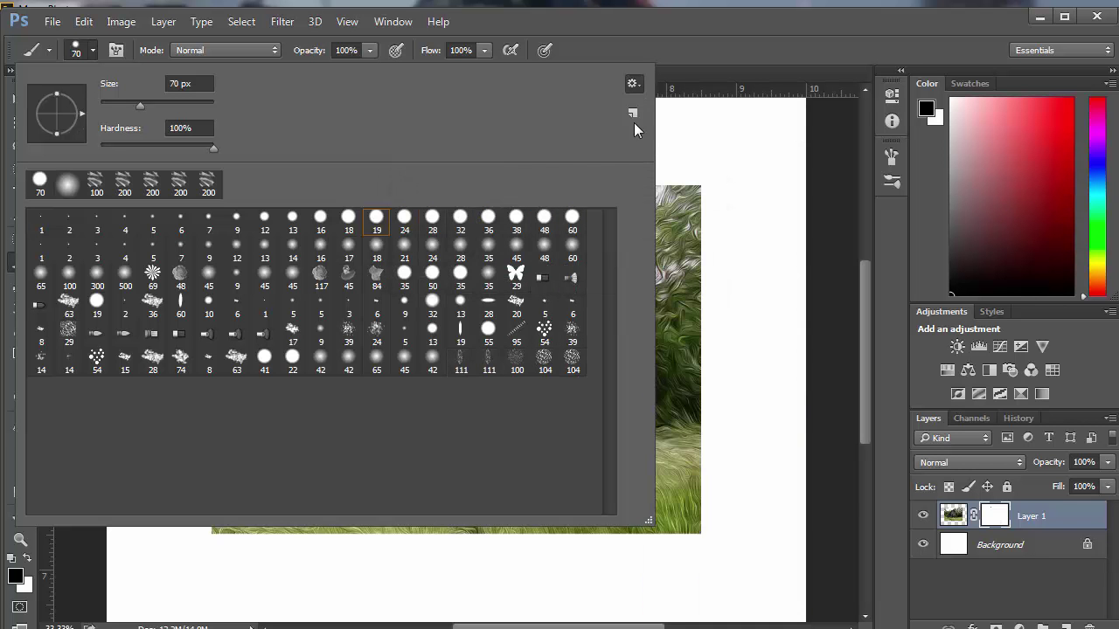
# Step: Append the Round Brushes with Size, Faux Finish and Assorted brush sets as well
pyautogui.click(633, 83)
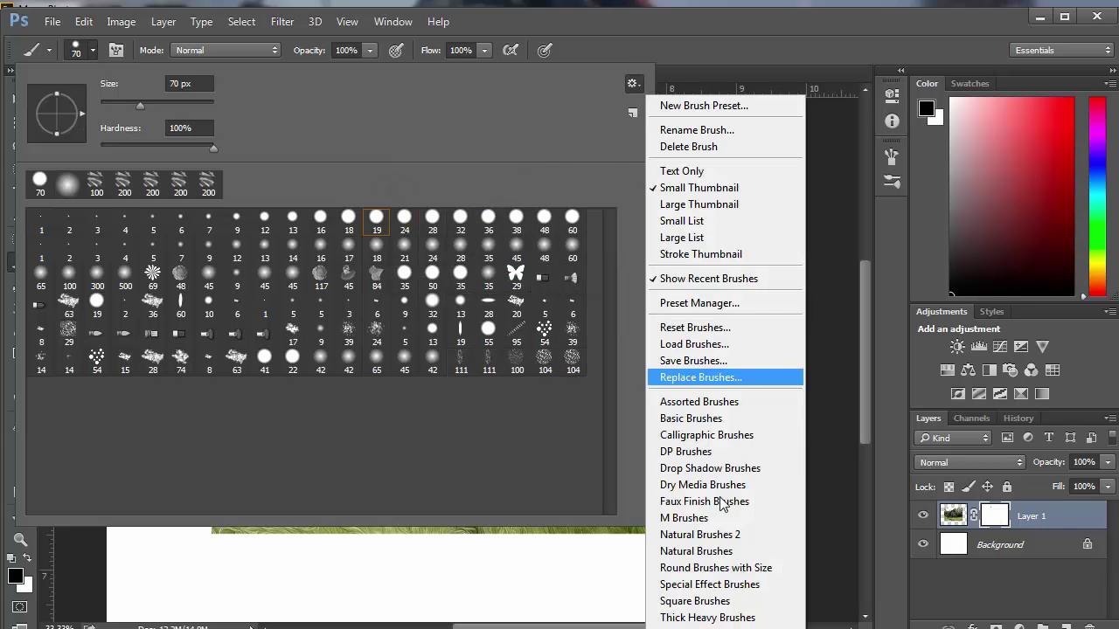
pyautogui.click(715, 568)
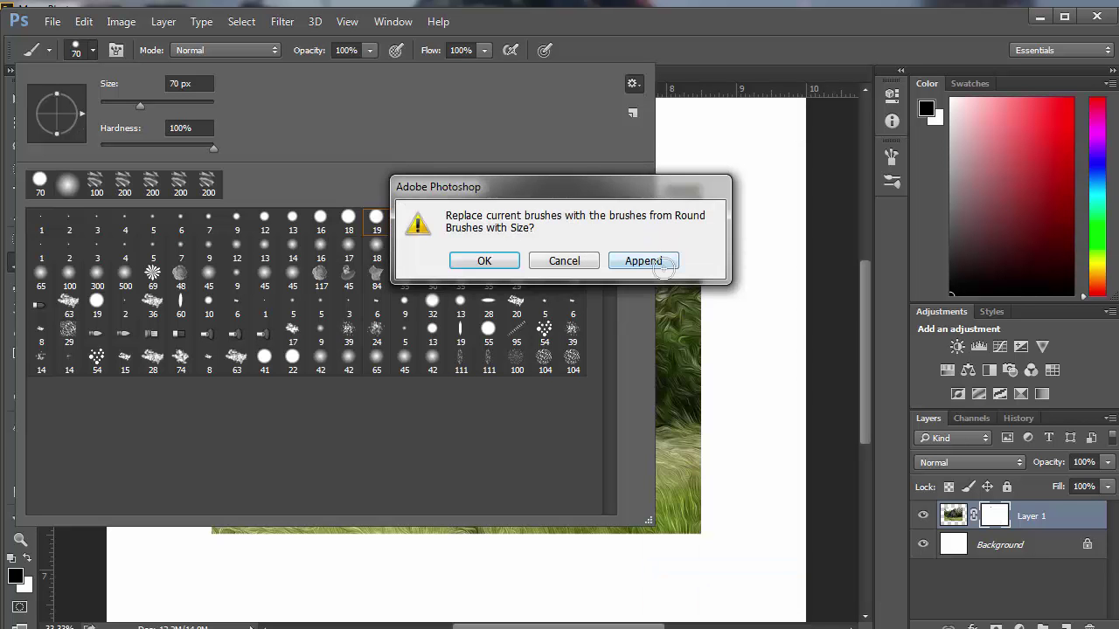
pyautogui.click(653, 261)
pyautogui.click(634, 85)
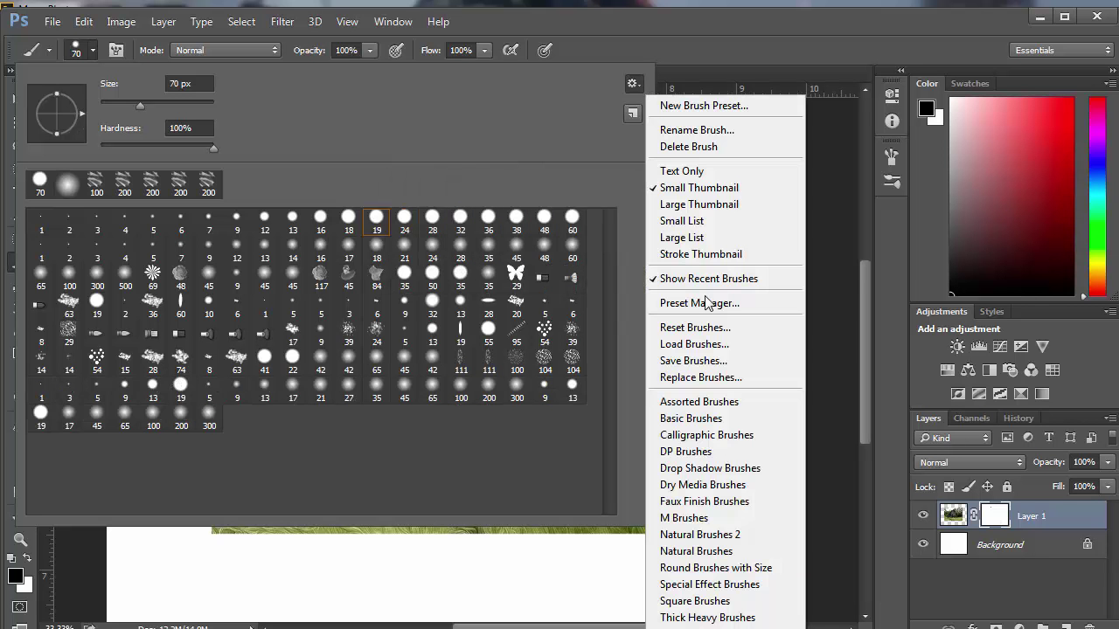
pyautogui.click(705, 501)
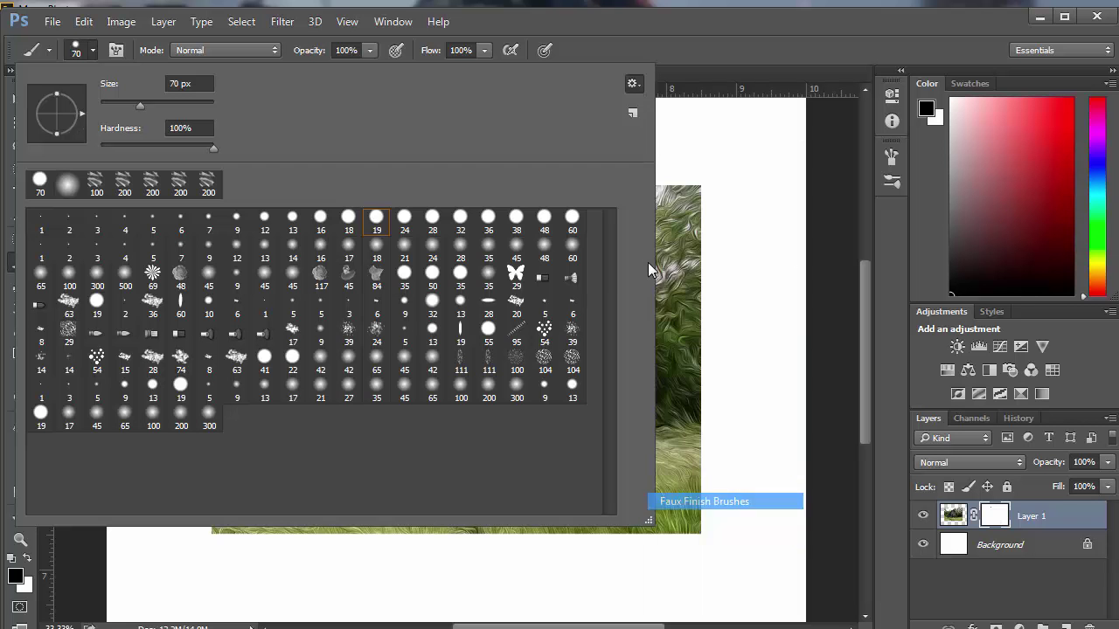
pyautogui.click(651, 262)
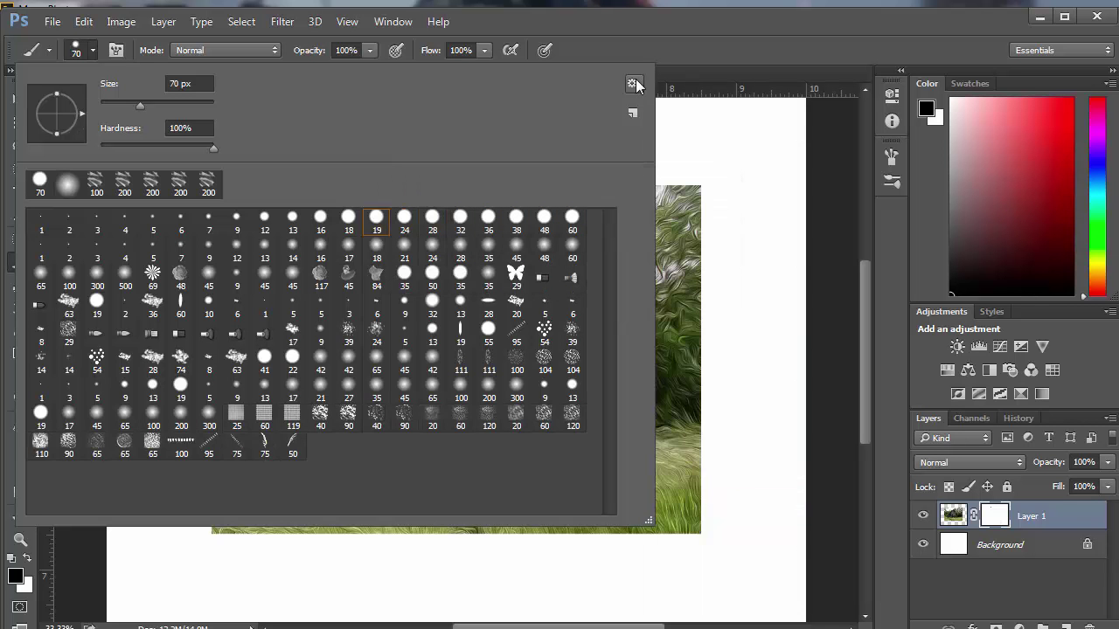
pyautogui.click(633, 83)
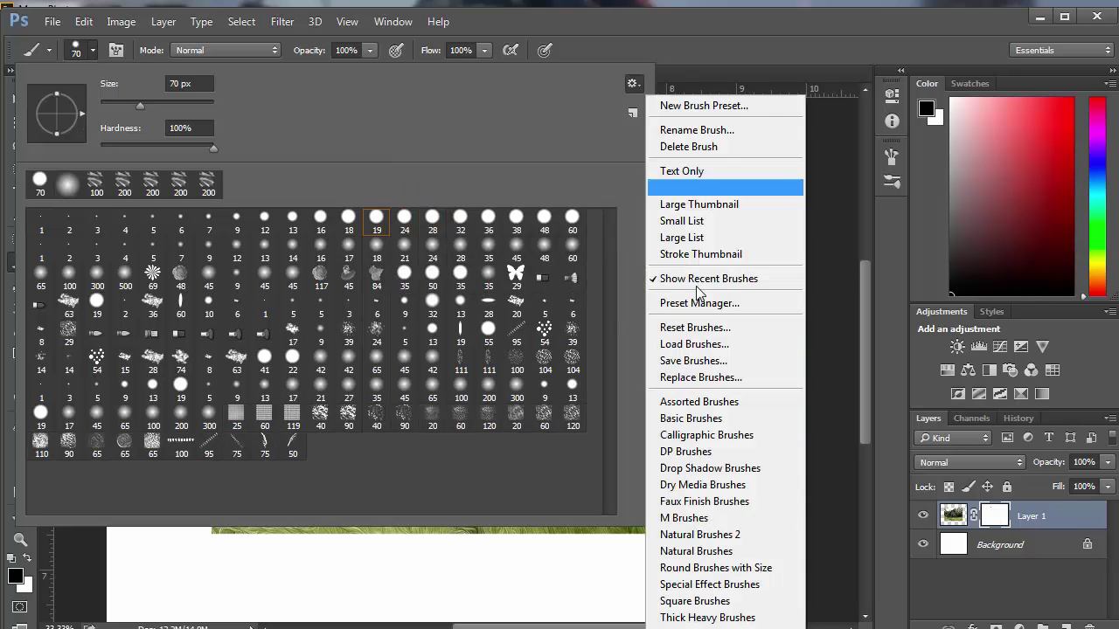
pyautogui.click(735, 404)
pyautogui.click(646, 261)
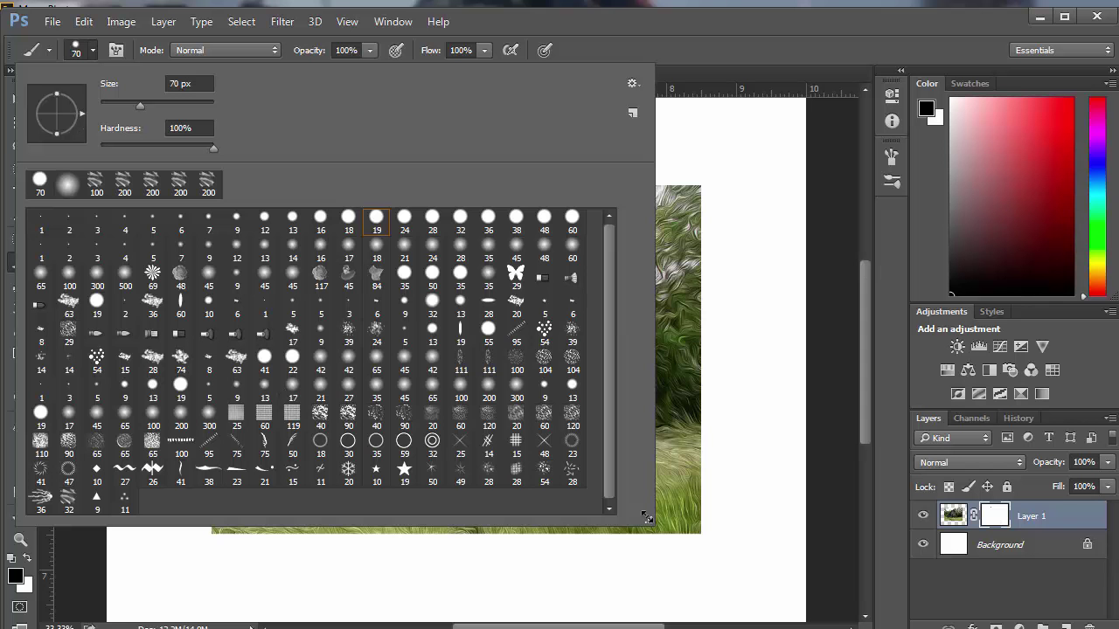
# Step: Enlarge the preset picker, select the 36 px textured brush, and show the Brush panel
pyautogui.moveTo(648, 520); pyautogui.dragTo(653, 546)
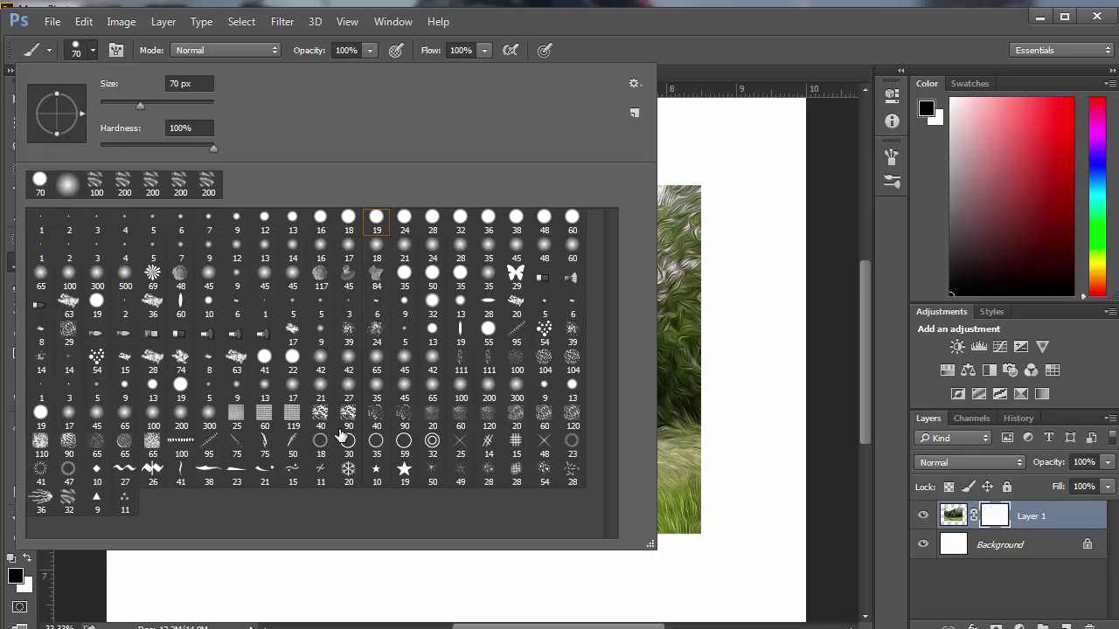
pyautogui.click(41, 502)
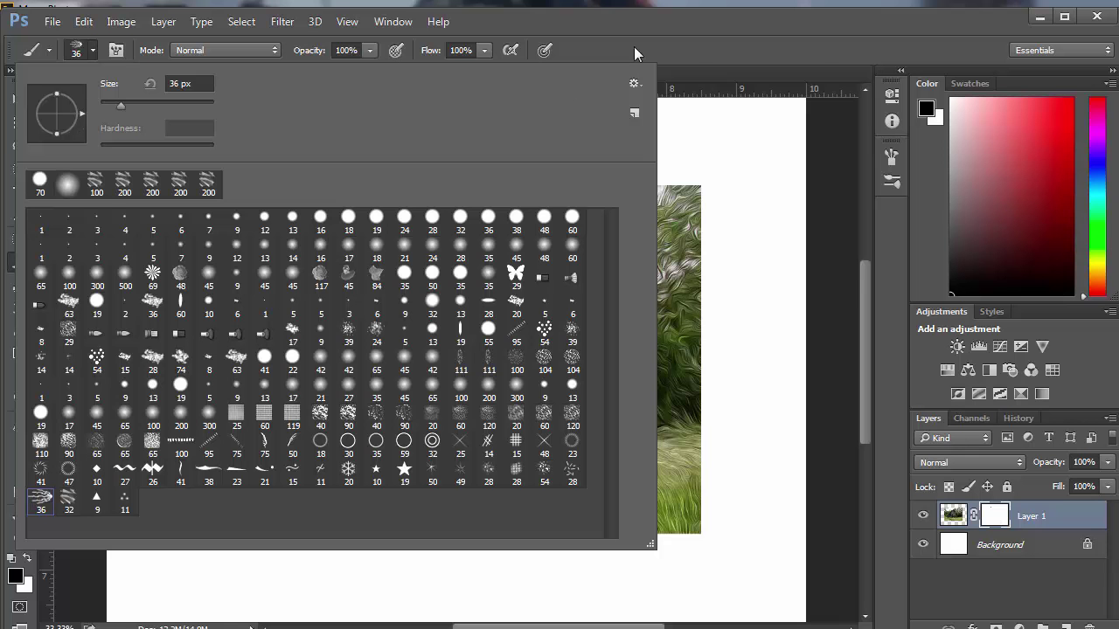
pyautogui.click(116, 50)
# Step: Enlarge the textured brush to 200 px, test-paint the mask's left edge, then undo the strokes
pyautogui.click(117, 51)
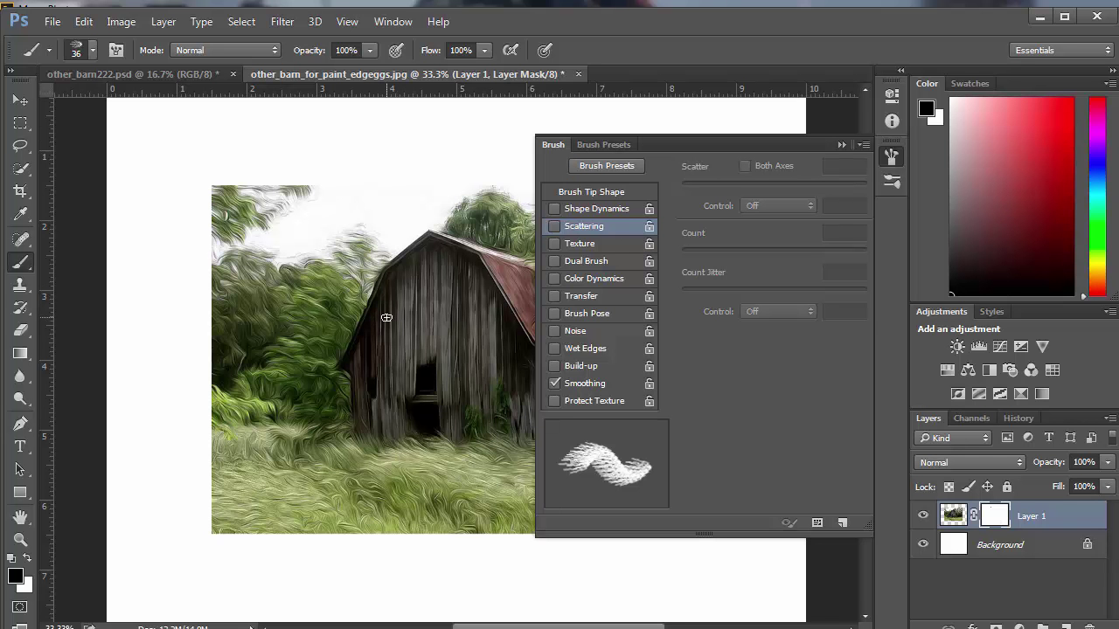
pyautogui.press(']')
pyautogui.press(']')
pyautogui.press(']')
pyautogui.press(']')
pyautogui.press(']')
pyautogui.press(']')
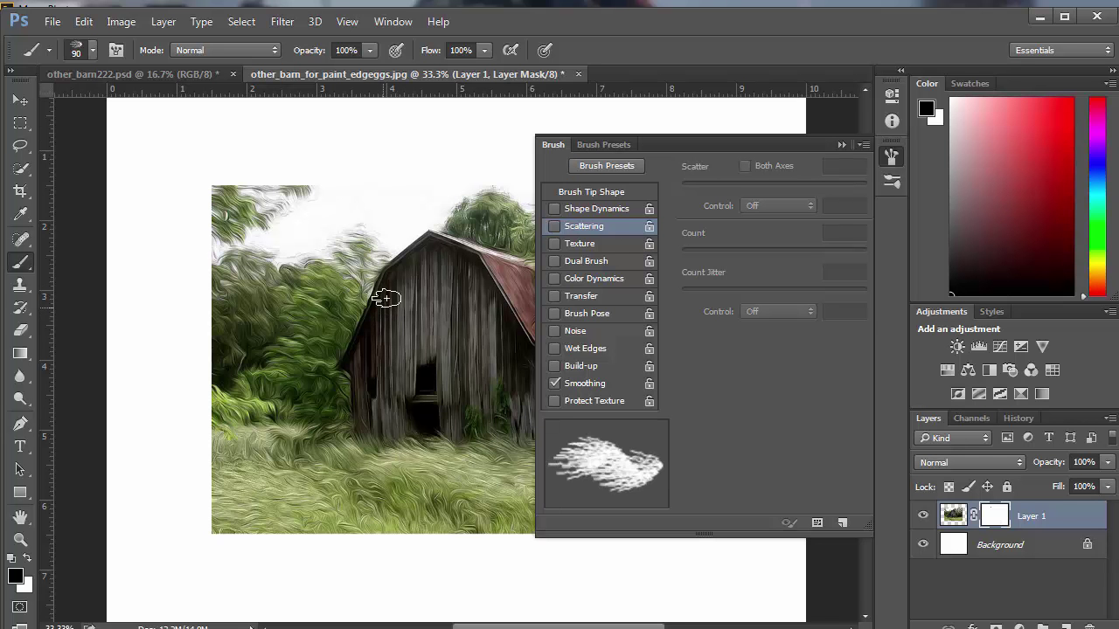
pyautogui.press(']')
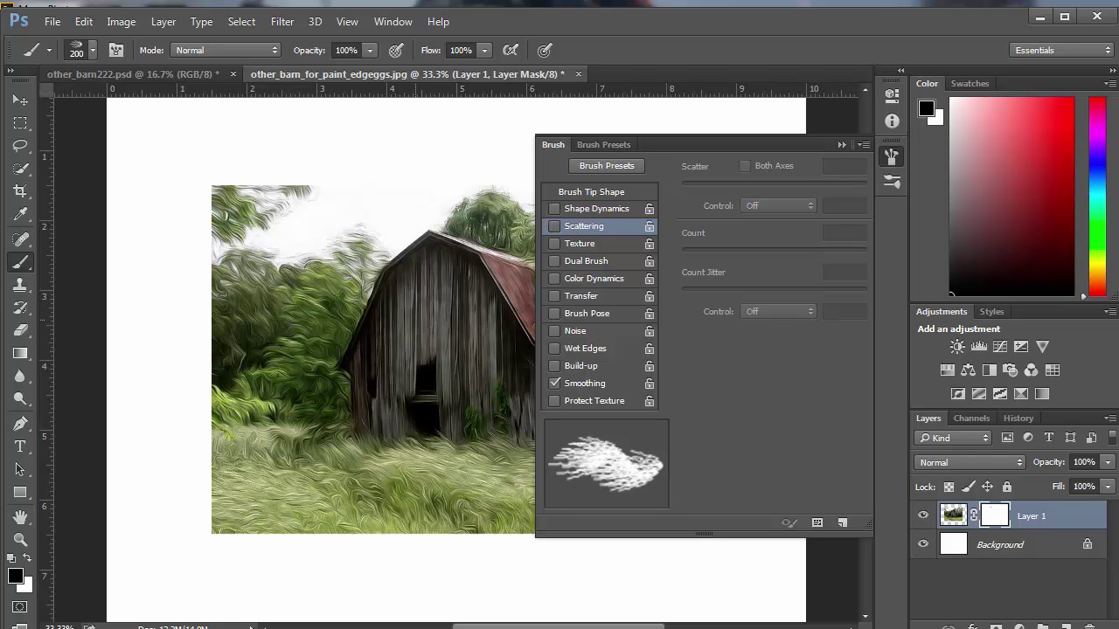
pyautogui.click(420, 313)
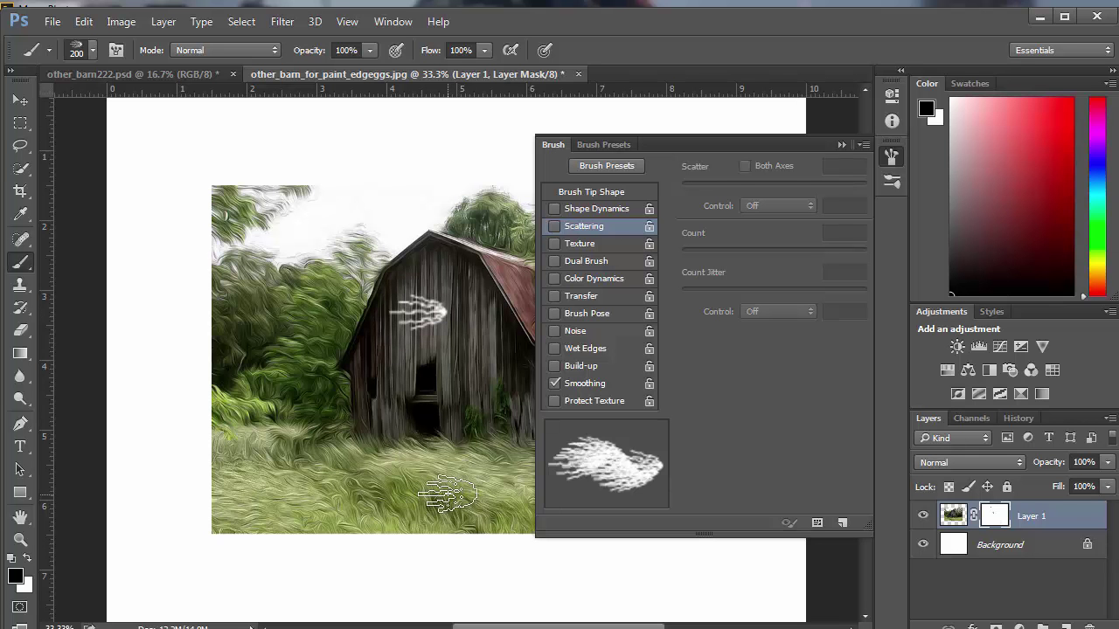
pyautogui.moveTo(214, 183)
pyautogui.mouseDown()
pyautogui.moveTo(199, 277)
pyautogui.moveTo(208, 341)
pyautogui.mouseUp()
pyautogui.moveTo(214, 453); pyautogui.dragTo(210, 536)
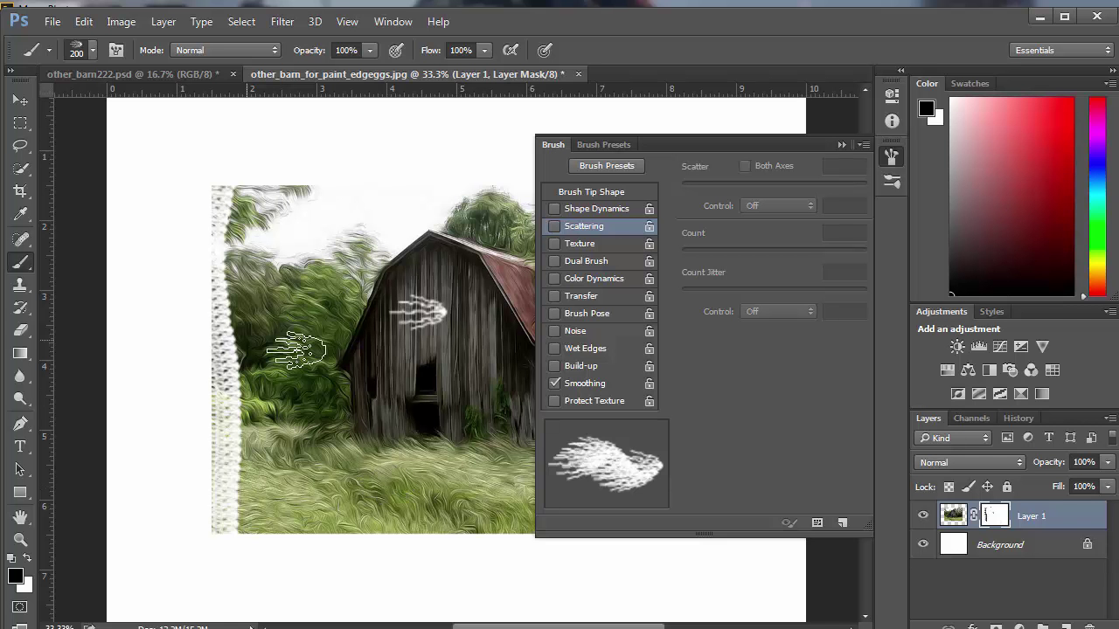
pyautogui.hotkey('ctrl', 'z')
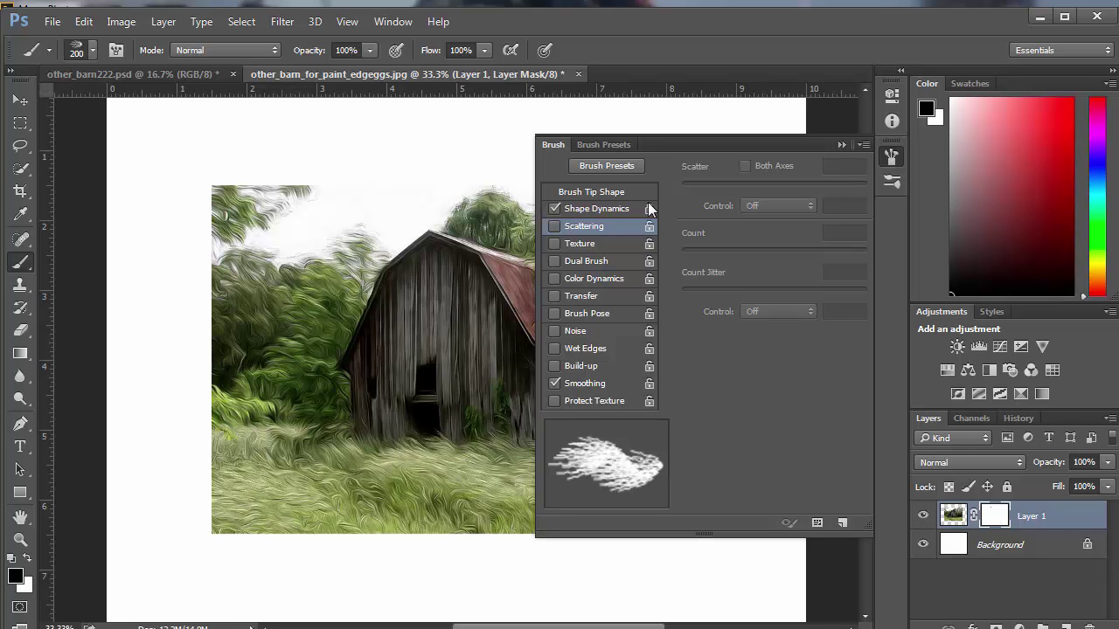
# Step: Set Shape Dynamics Size Jitter to 42% and Minimum Diameter to 29%, undoing each test stroke
pyautogui.click(581, 208)
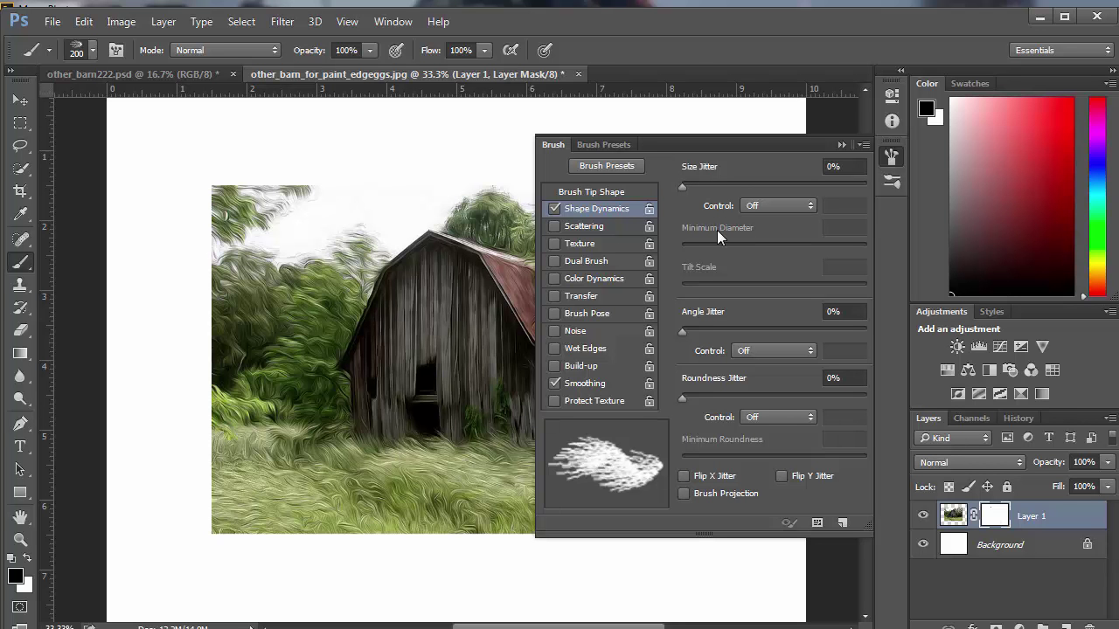
pyautogui.moveTo(683, 185); pyautogui.dragTo(714, 189)
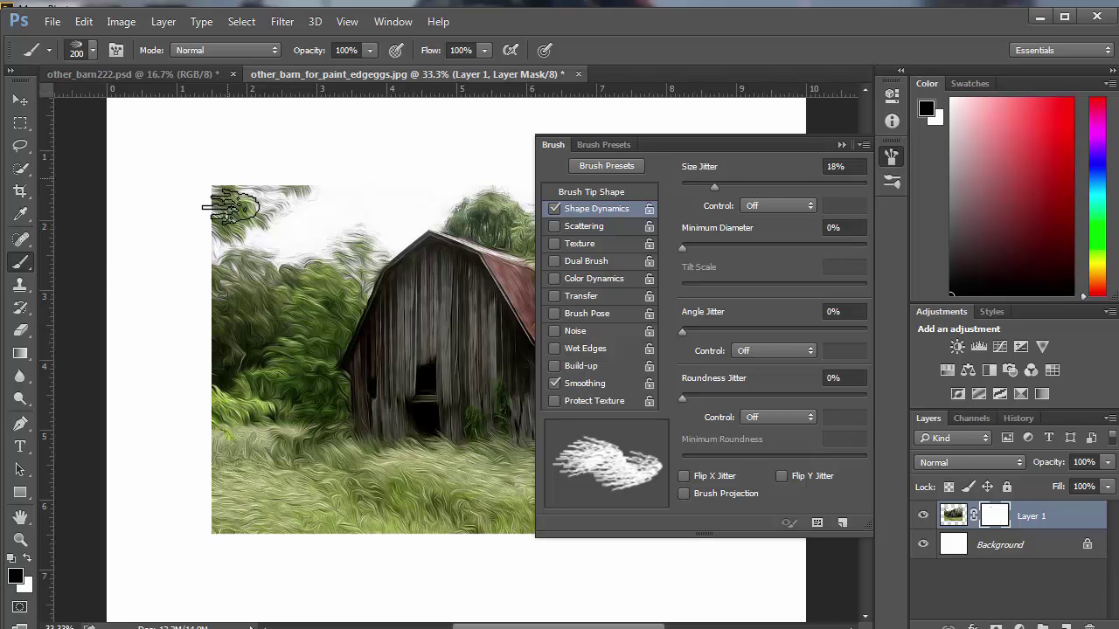
pyautogui.moveTo(230, 207)
pyautogui.mouseDown()
pyautogui.moveTo(255, 343)
pyautogui.moveTo(264, 538)
pyautogui.mouseUp()
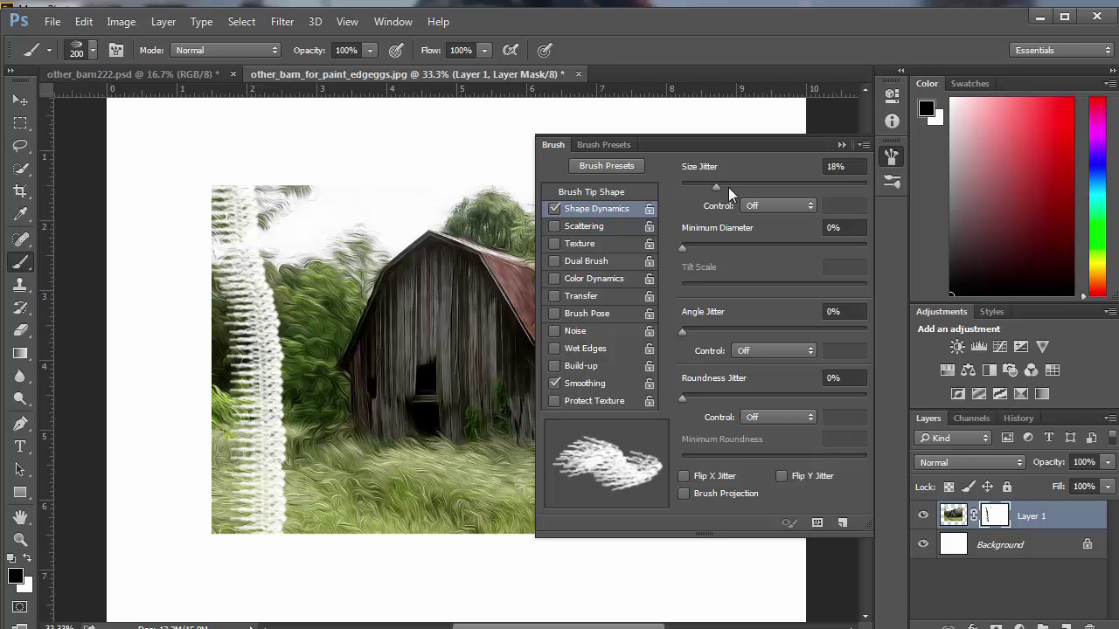
pyautogui.moveTo(728, 187); pyautogui.dragTo(759, 187)
pyautogui.moveTo(337, 275); pyautogui.dragTo(354, 367)
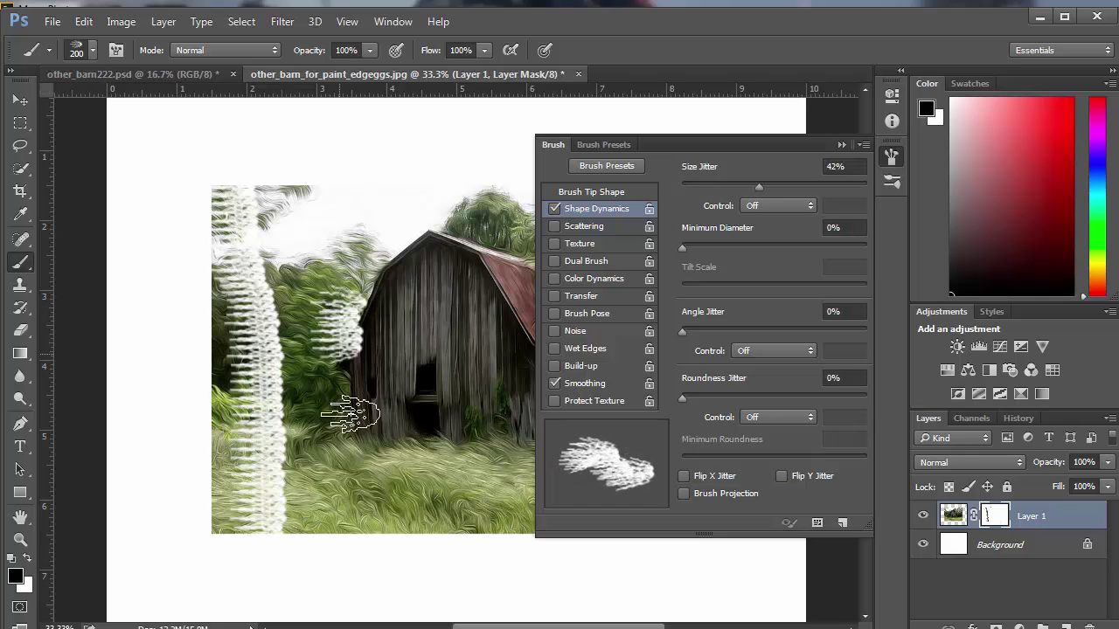
pyautogui.moveTo(350, 415); pyautogui.dragTo(358, 524)
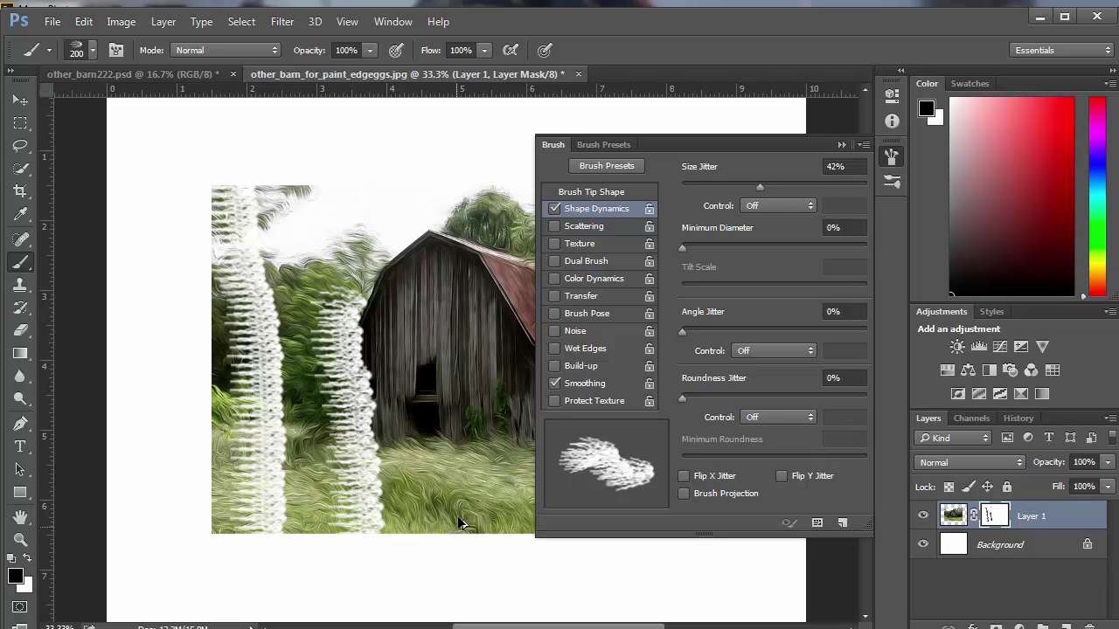
pyautogui.hotkey('ctrl', 'alt', 'z')
pyautogui.hotkey('ctrl', 'alt', 'z')
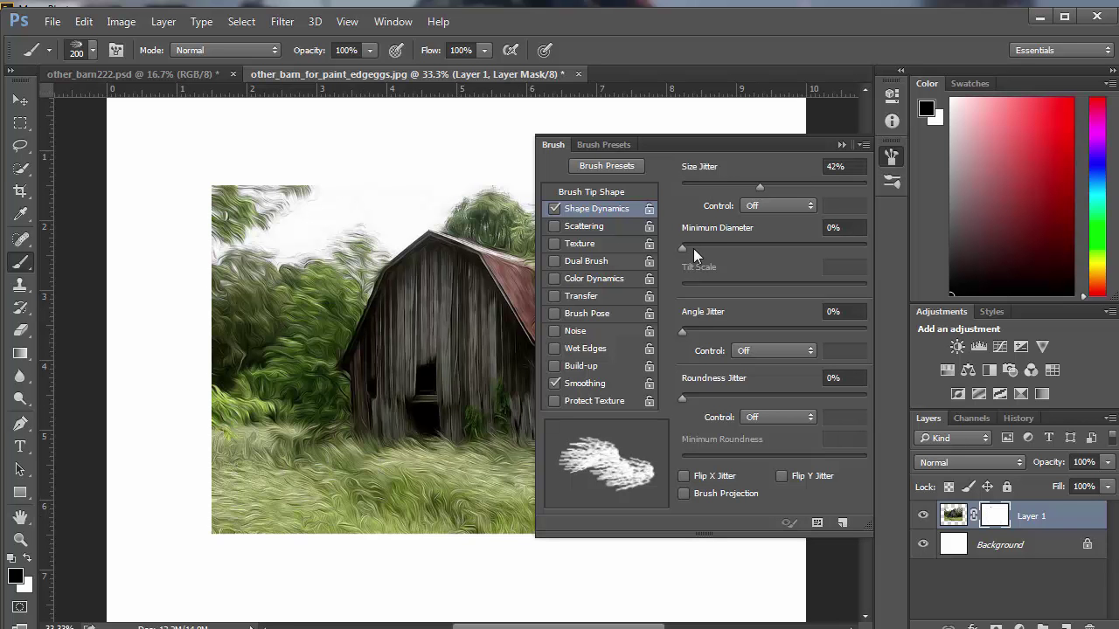
pyautogui.moveTo(685, 248); pyautogui.dragTo(735, 248)
pyautogui.moveTo(288, 348)
pyautogui.mouseDown()
pyautogui.moveTo(274, 387)
pyautogui.moveTo(271, 522)
pyautogui.mouseUp()
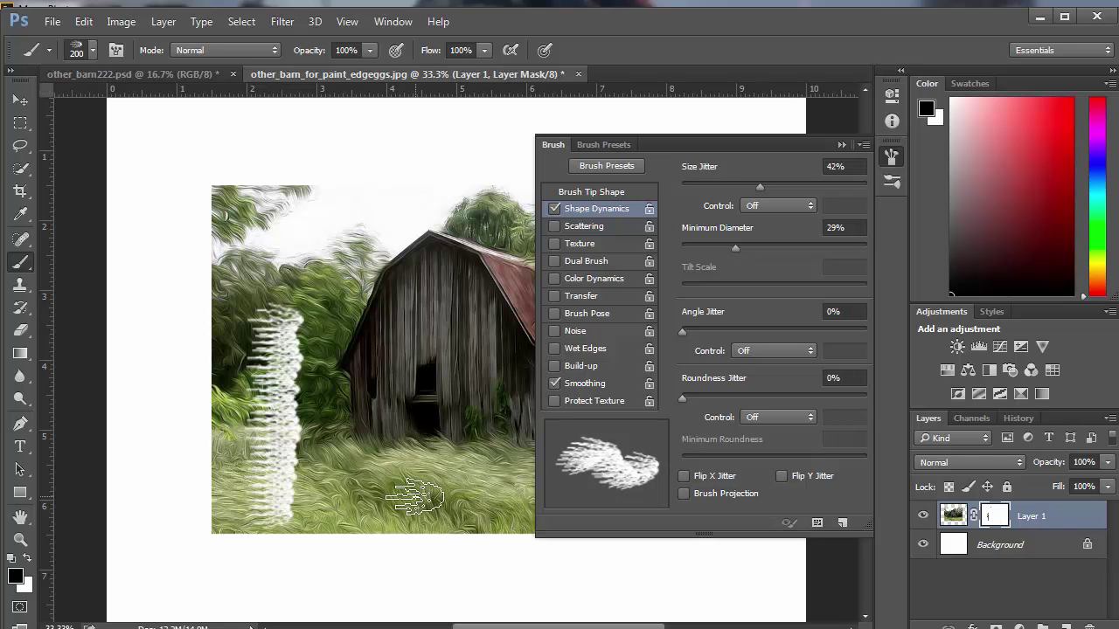
pyautogui.hotkey('ctrl', 'z')
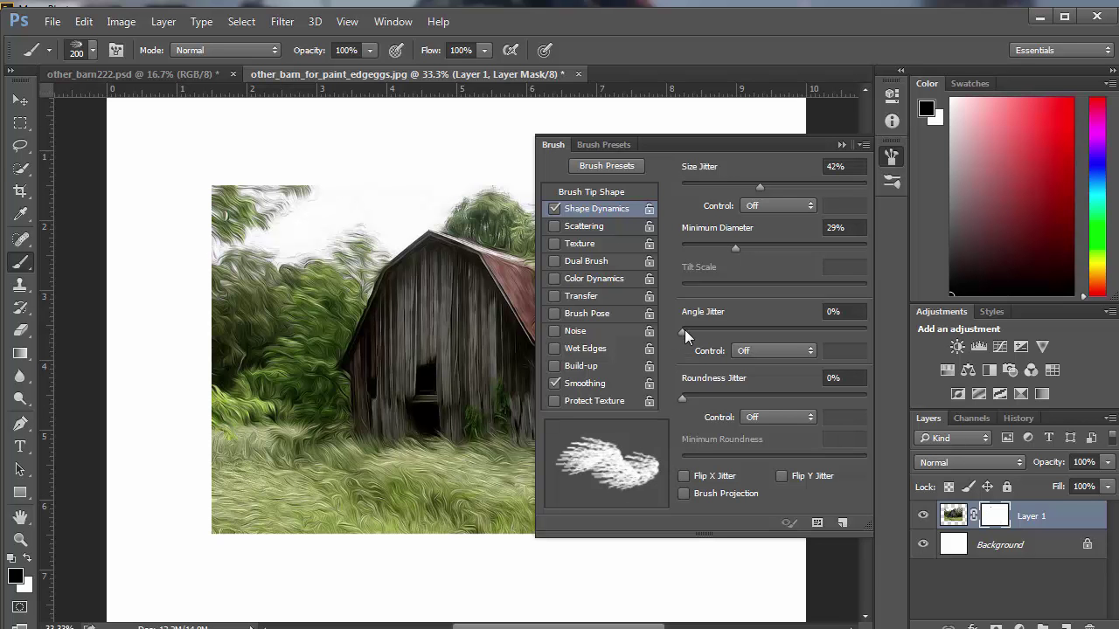
# Step: Add 18% angle jitter, test strokes and dabs over the barn, then undo them
pyautogui.moveTo(684, 330); pyautogui.dragTo(715, 328)
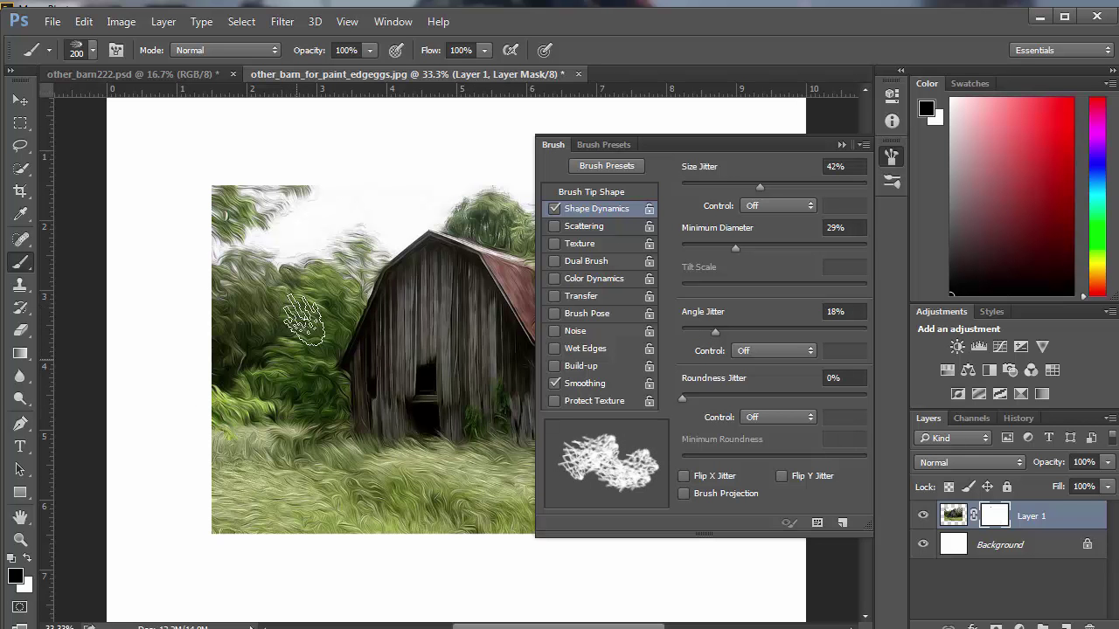
pyautogui.moveTo(302, 291); pyautogui.dragTo(299, 332)
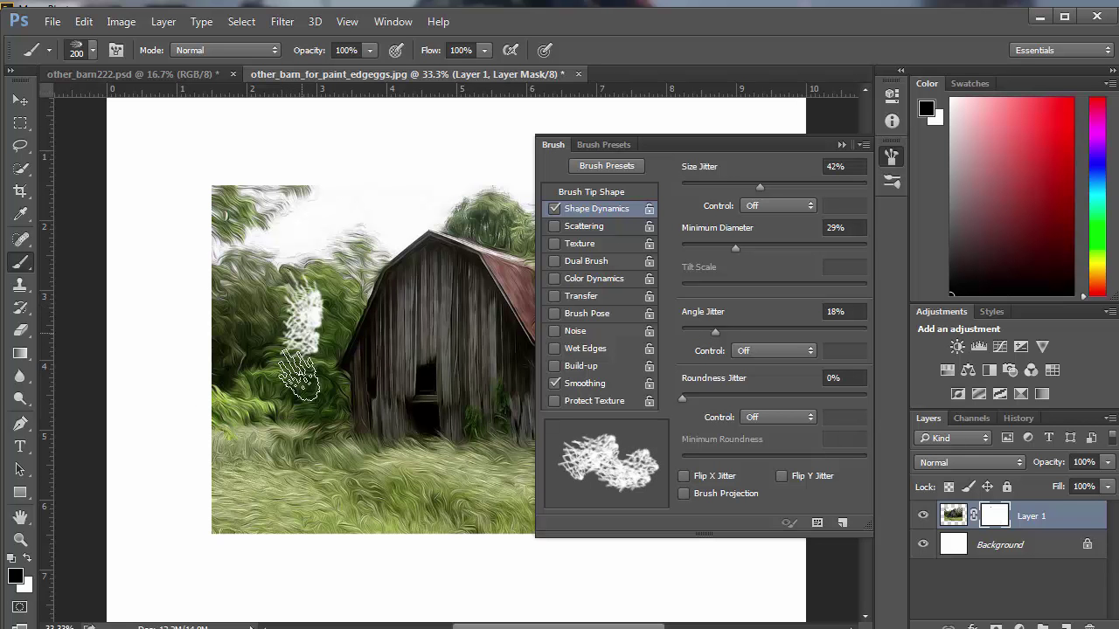
pyautogui.moveTo(298, 372); pyautogui.dragTo(295, 524)
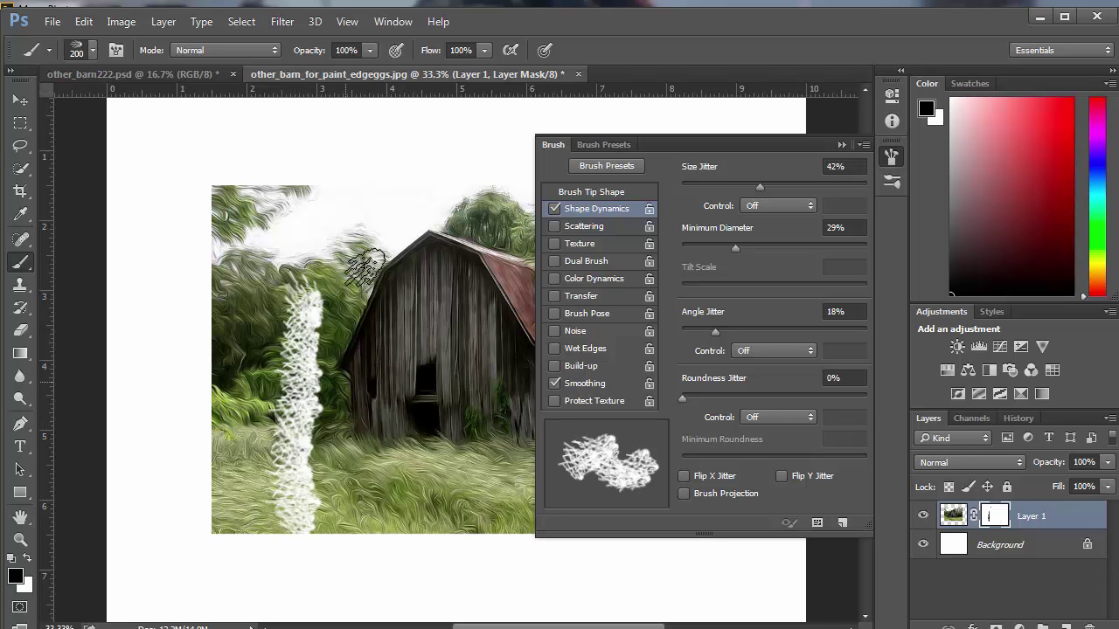
pyautogui.click(408, 282)
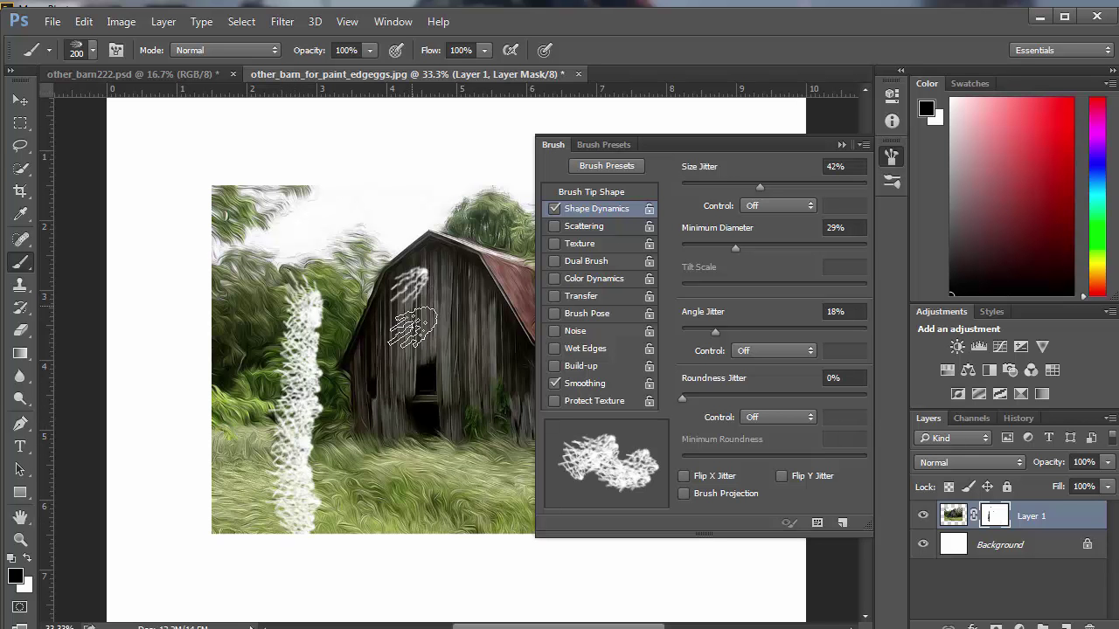
pyautogui.click(410, 334)
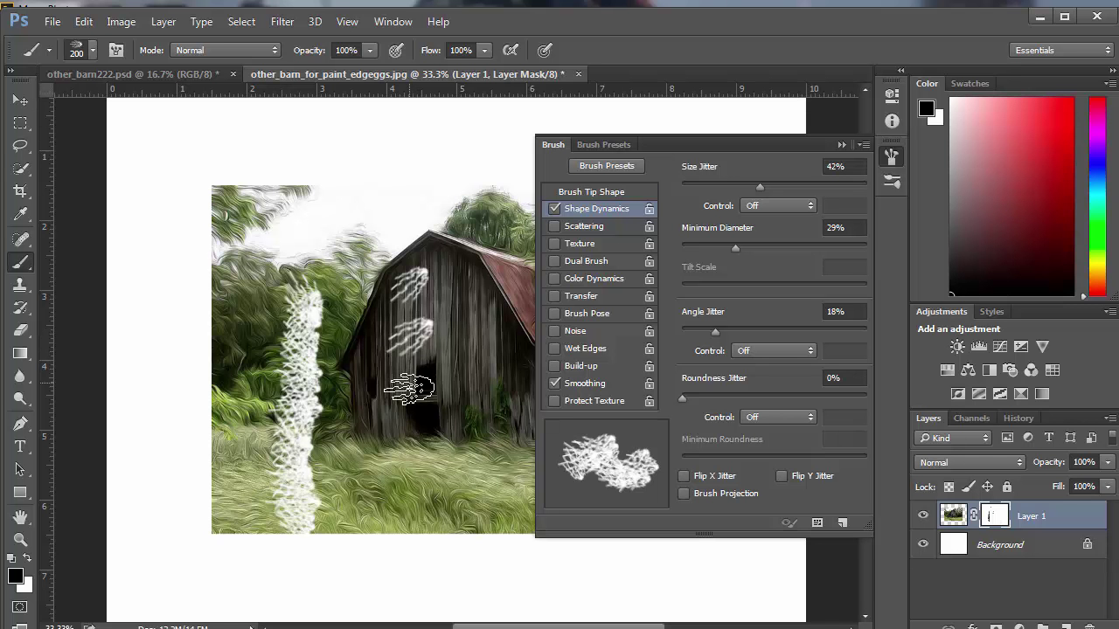
pyautogui.moveTo(409, 389); pyautogui.dragTo(411, 441)
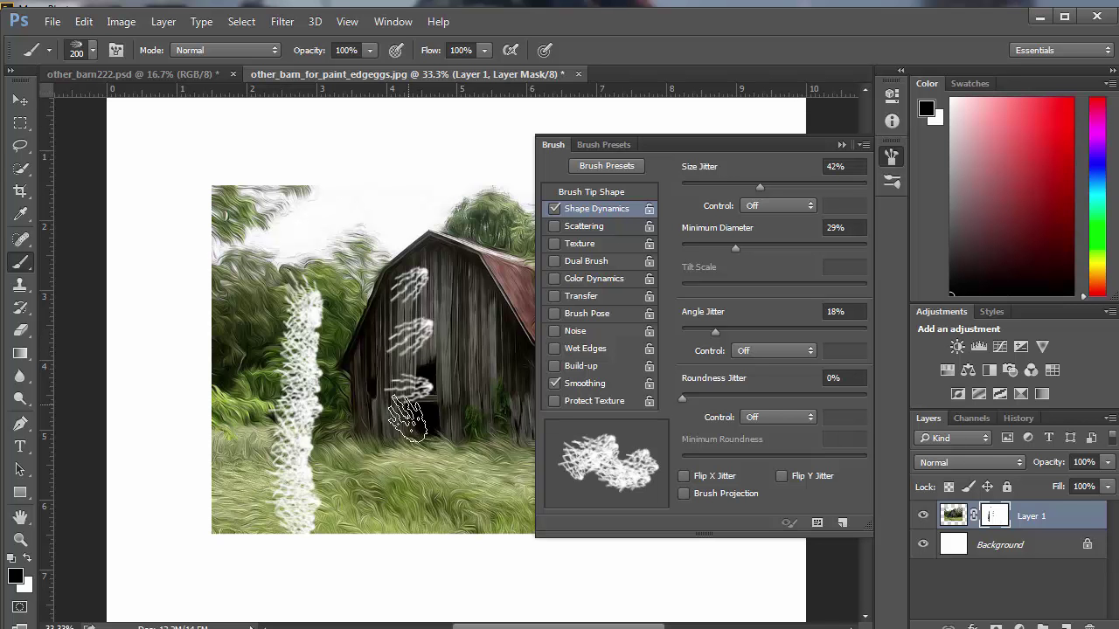
pyautogui.click(401, 479)
pyautogui.click(479, 399)
pyautogui.click(479, 448)
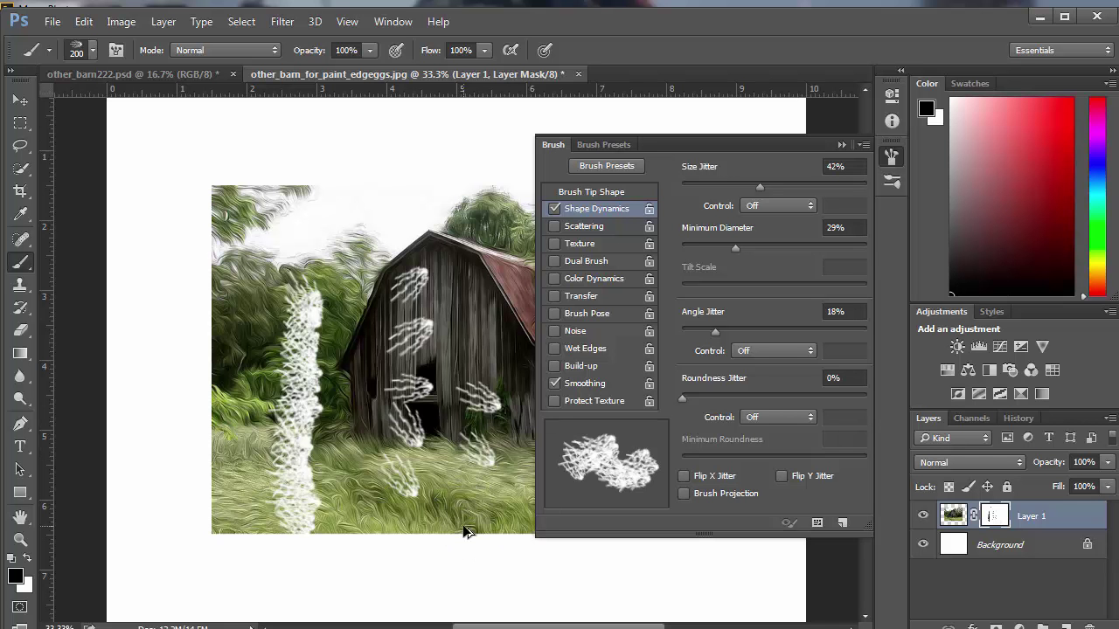
pyautogui.hotkey('ctrl', 'alt', 'z')
pyautogui.hotkey('ctrl', 'alt', 'z')
pyautogui.hotkey('ctrl', 'alt', 'z')
pyautogui.hotkey('ctrl', 'alt', 'z')
pyautogui.hotkey('ctrl', 'alt', 'z')
pyautogui.hotkey('ctrl', 'alt', 'z')
pyautogui.hotkey('ctrl', 'alt', 'z')
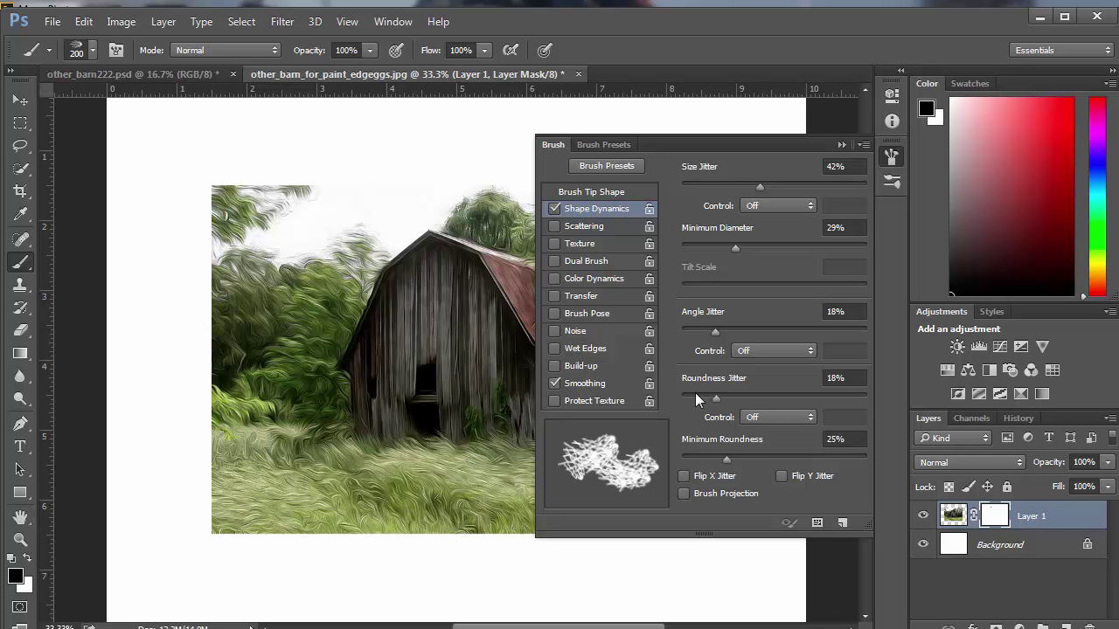
# Step: Test a few more brush dabs along the grass on the mask and undo them
pyautogui.click(296, 284)
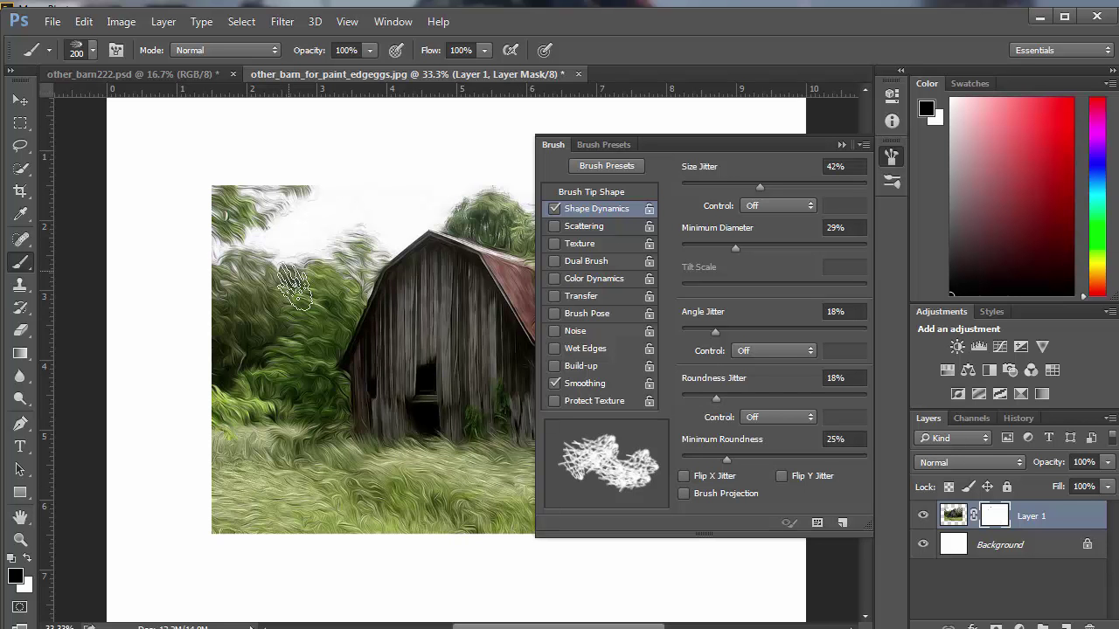
pyautogui.click(304, 345)
pyautogui.click(322, 418)
pyautogui.click(358, 466)
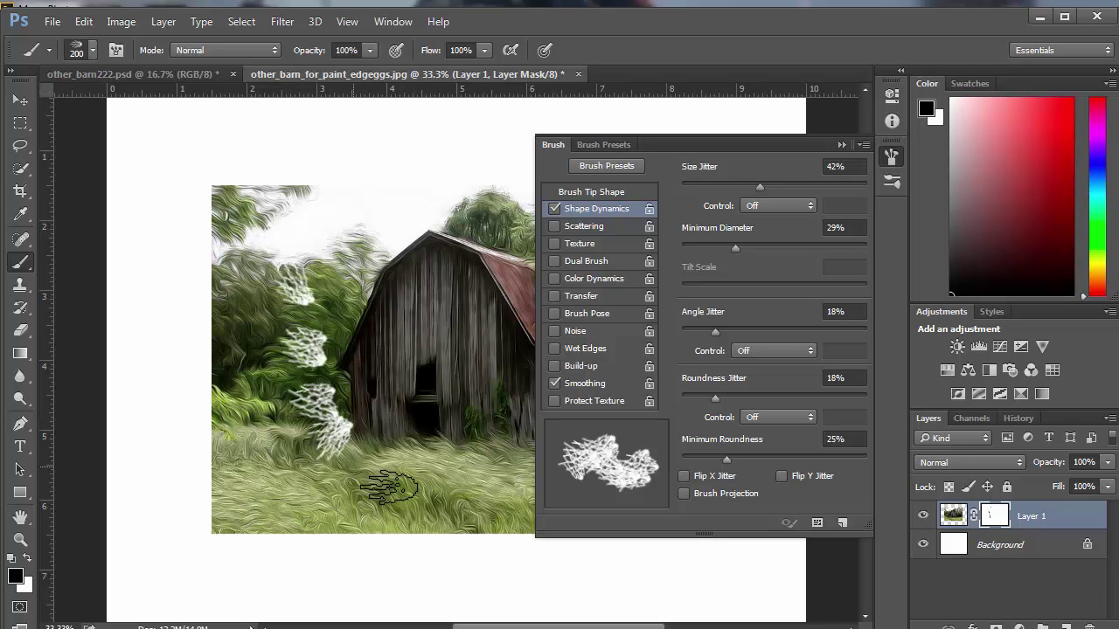
pyautogui.hotkey('ctrl', 'alt', 'z')
pyautogui.hotkey('ctrl', 'alt', 'z')
pyautogui.hotkey('ctrl', 'alt', 'z')
pyautogui.hotkey('ctrl', 'alt', 'z')
pyautogui.hotkey('ctrl', 'alt', 'z')
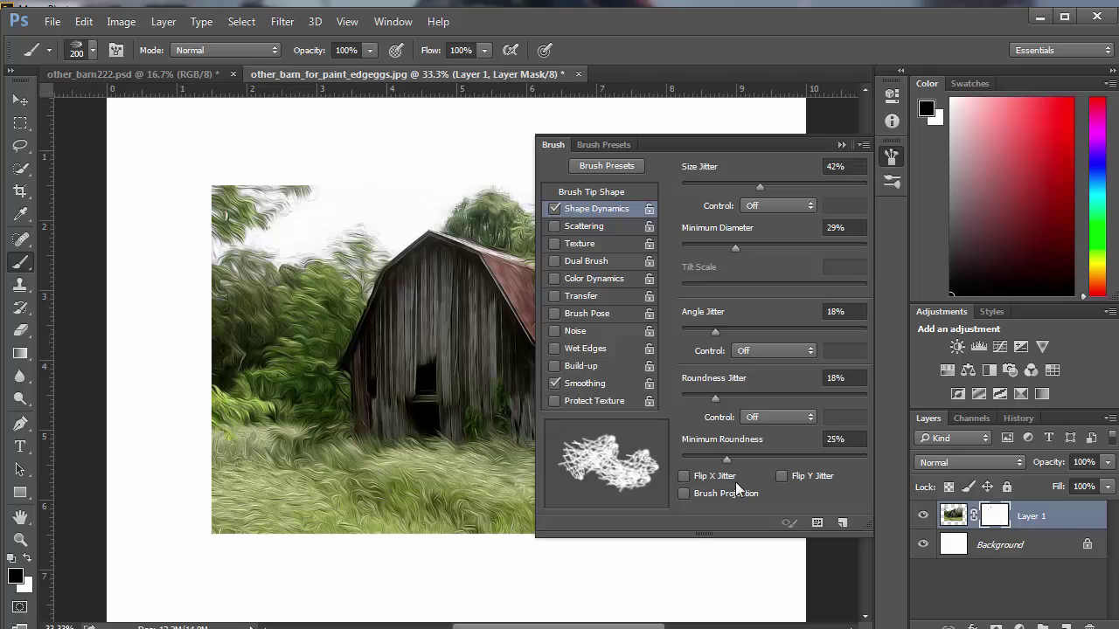
# Step: Enable Scattering at 52% with Count 2 and 12% Count Jitter, test-painting along the way
pyautogui.click(584, 227)
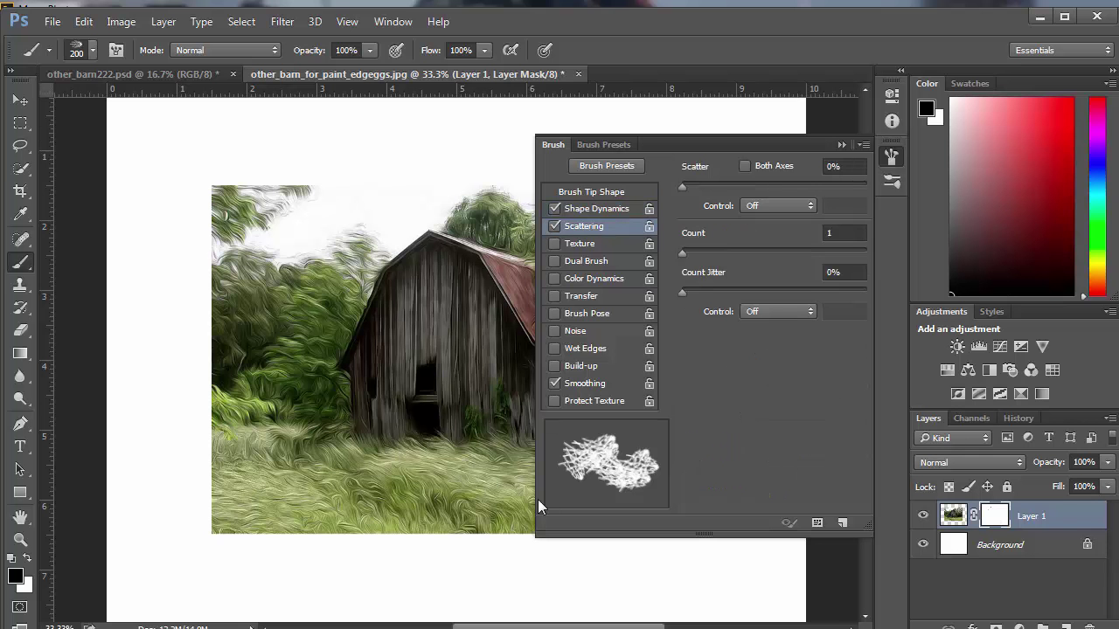
pyautogui.moveTo(681, 187); pyautogui.dragTo(696, 193)
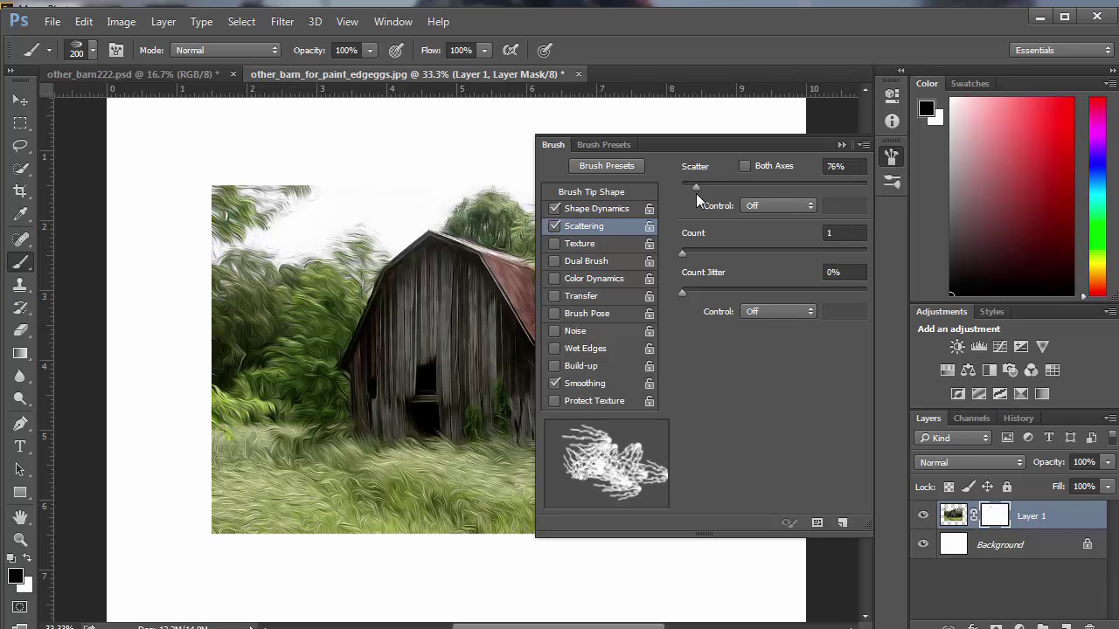
pyautogui.moveTo(276, 262); pyautogui.dragTo(278, 306)
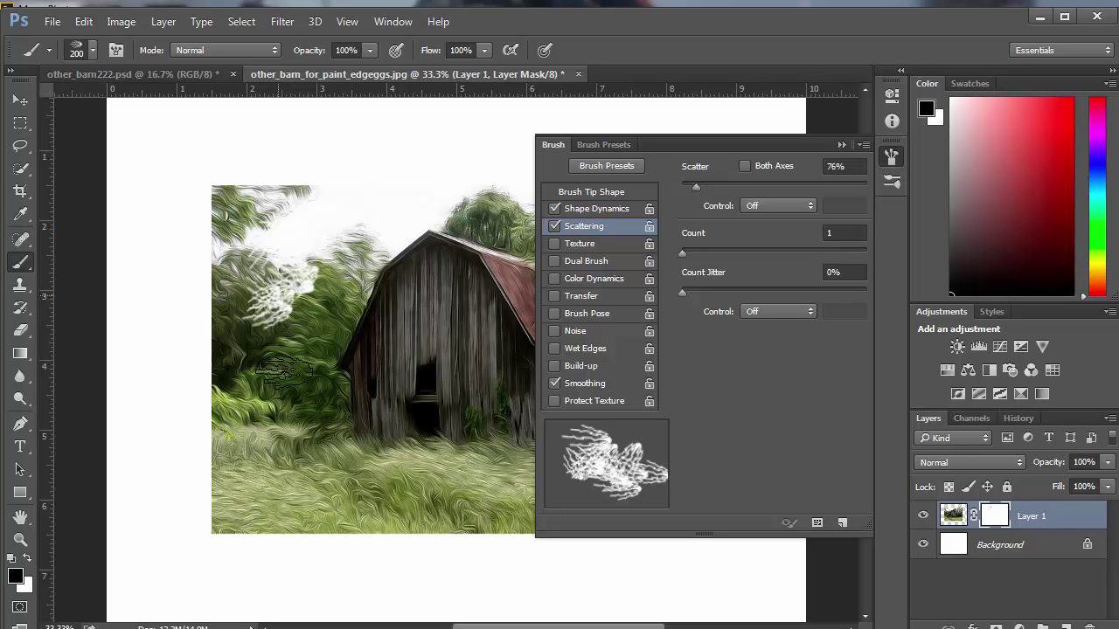
pyautogui.moveTo(284, 372)
pyautogui.mouseDown()
pyautogui.moveTo(328, 441)
pyautogui.moveTo(397, 456)
pyautogui.moveTo(432, 315)
pyautogui.moveTo(450, 284)
pyautogui.moveTo(463, 301)
pyautogui.moveTo(454, 279)
pyautogui.mouseUp()
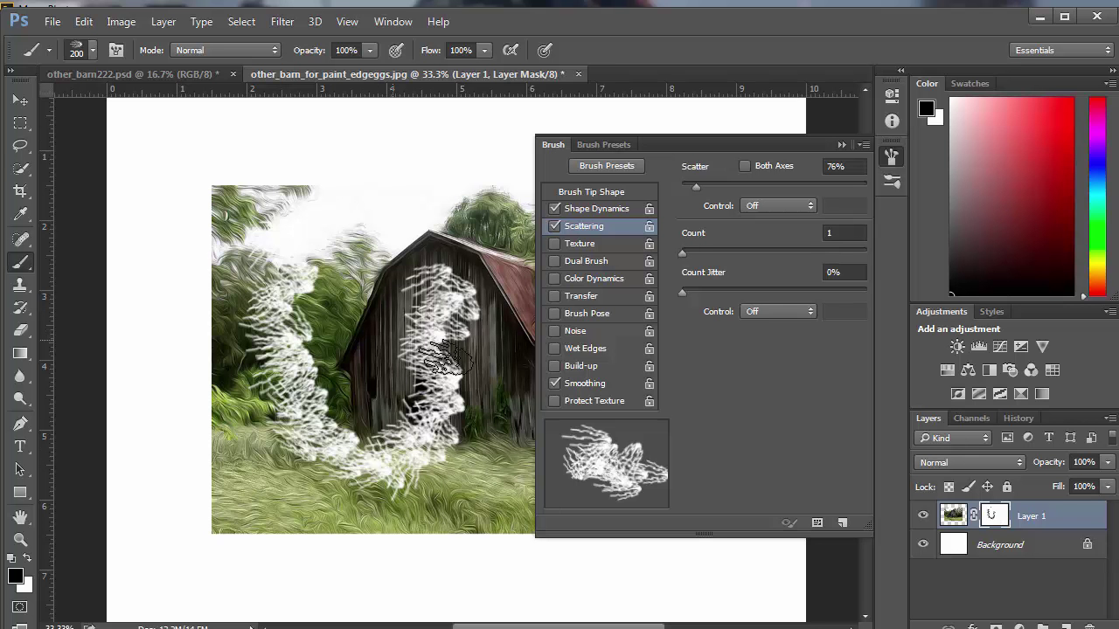
pyautogui.moveTo(684, 254)
pyautogui.mouseDown()
pyautogui.moveTo(699, 253)
pyautogui.moveTo(674, 261)
pyautogui.moveTo(690, 261)
pyautogui.mouseUp()
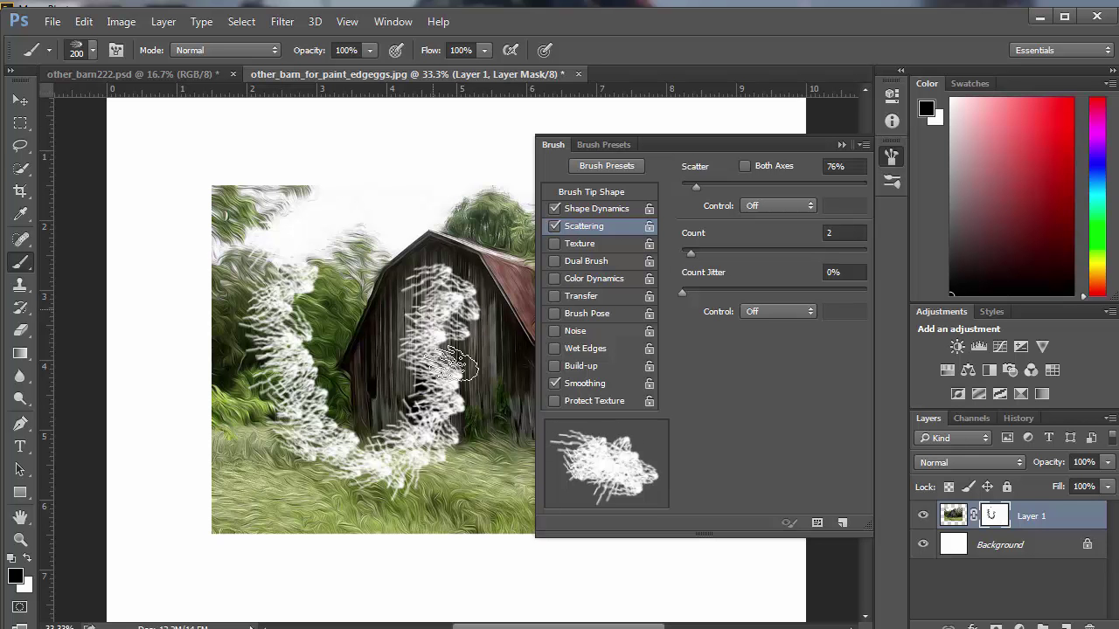
pyautogui.moveTo(351, 347)
pyautogui.mouseDown()
pyautogui.moveTo(367, 401)
pyautogui.moveTo(448, 410)
pyautogui.moveTo(520, 359)
pyautogui.mouseUp()
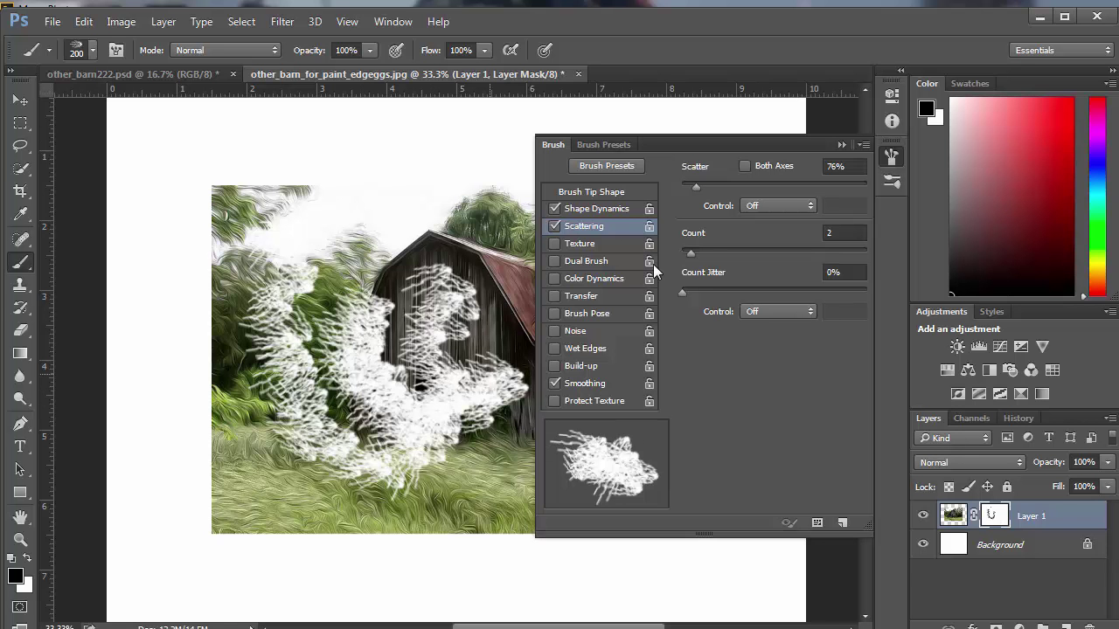
pyautogui.moveTo(694, 190); pyautogui.dragTo(690, 190)
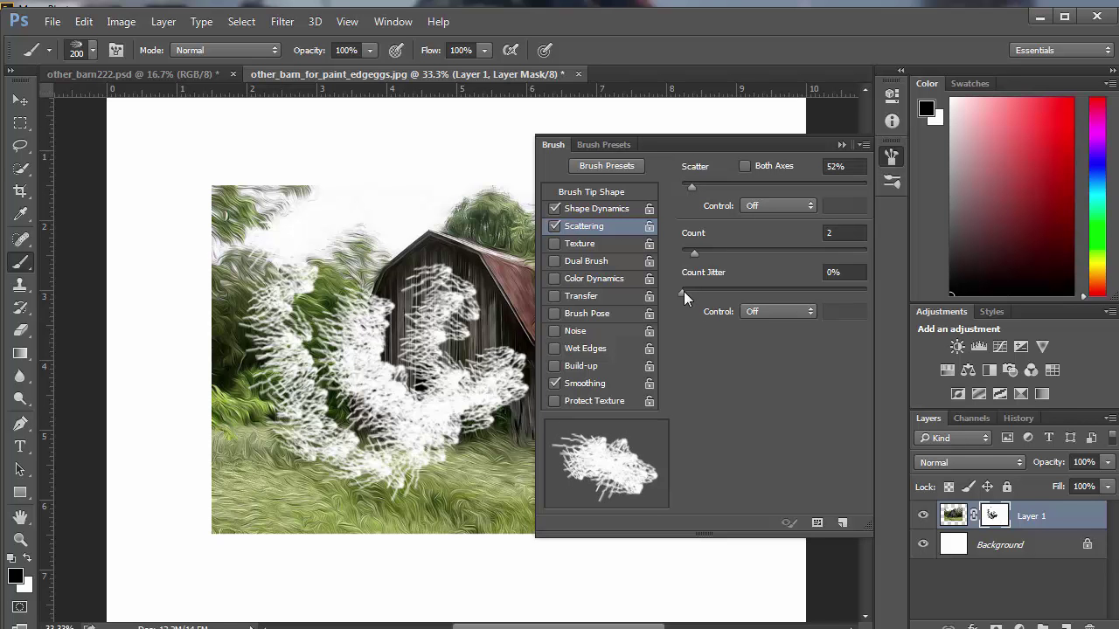
pyautogui.moveTo(684, 291); pyautogui.dragTo(706, 292)
# Step: Test the scatter brush over the barn and left edge, undo every stroke, and close brush settings
pyautogui.press('Delete')
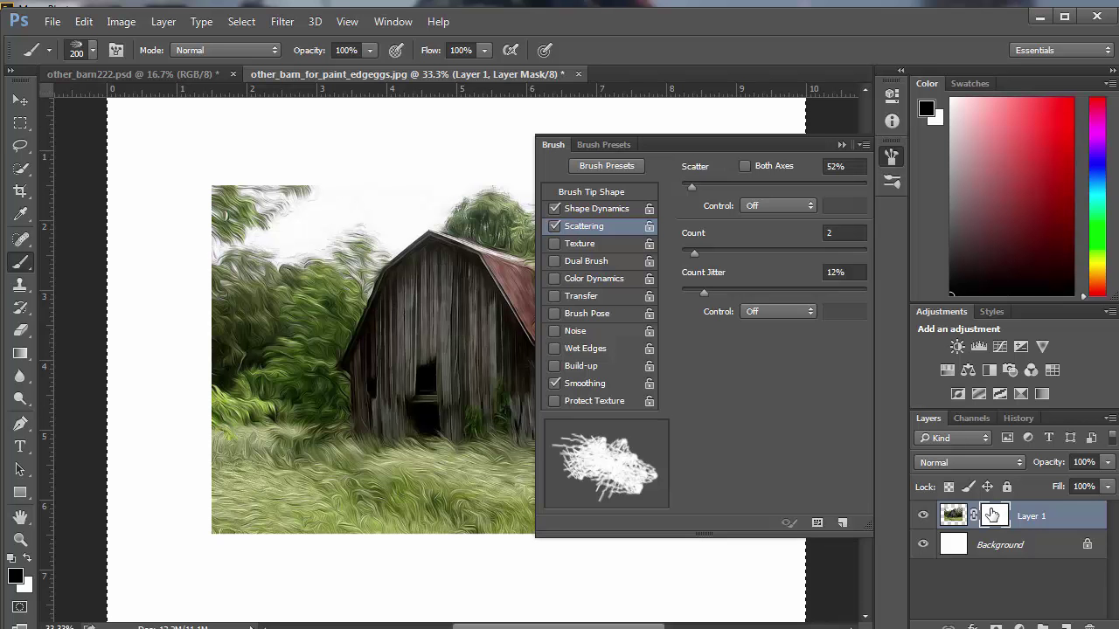
pyautogui.moveTo(345, 261)
pyautogui.mouseDown()
pyautogui.moveTo(232, 446)
pyautogui.moveTo(407, 371)
pyautogui.mouseUp()
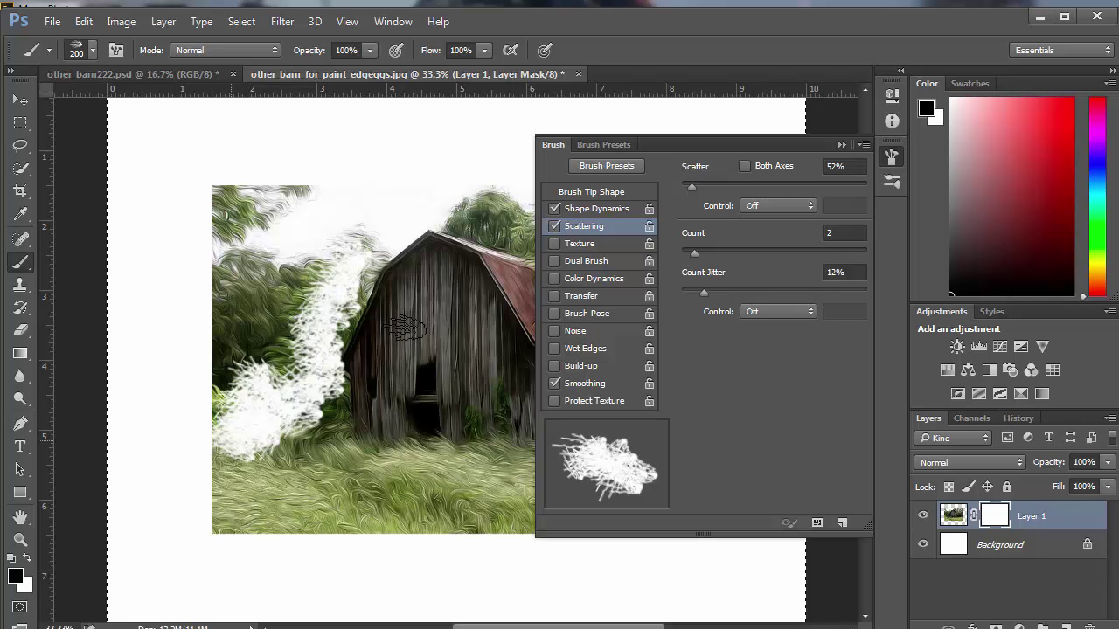
pyautogui.moveTo(424, 463); pyautogui.dragTo(245, 481)
pyautogui.moveTo(456, 319); pyautogui.dragTo(472, 223)
pyautogui.moveTo(481, 432)
pyautogui.mouseDown()
pyautogui.moveTo(411, 441)
pyautogui.moveTo(376, 463)
pyautogui.mouseUp()
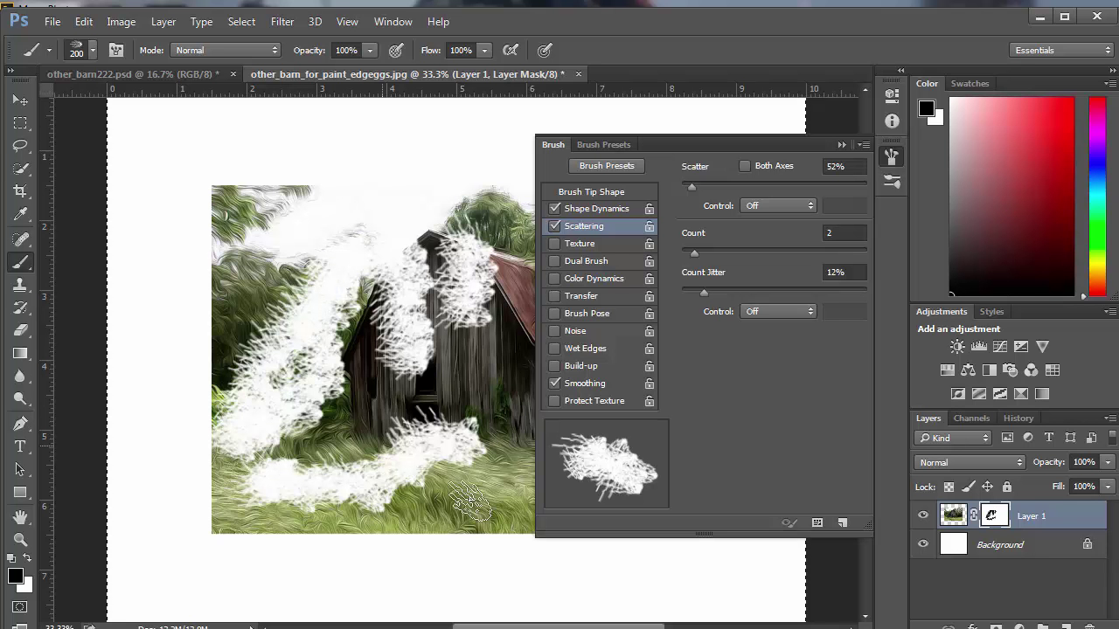
pyautogui.hotkey('ctrl', 'BackSpace')
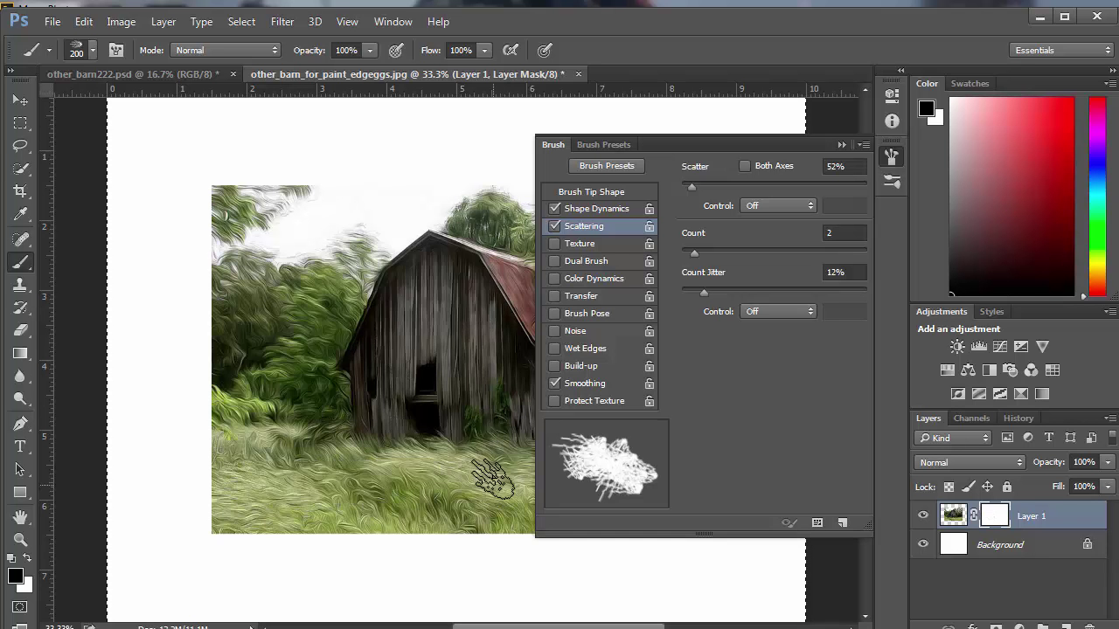
pyautogui.moveTo(344, 265); pyautogui.dragTo(283, 414)
pyautogui.hotkey('ctrl', 'BackSpace')
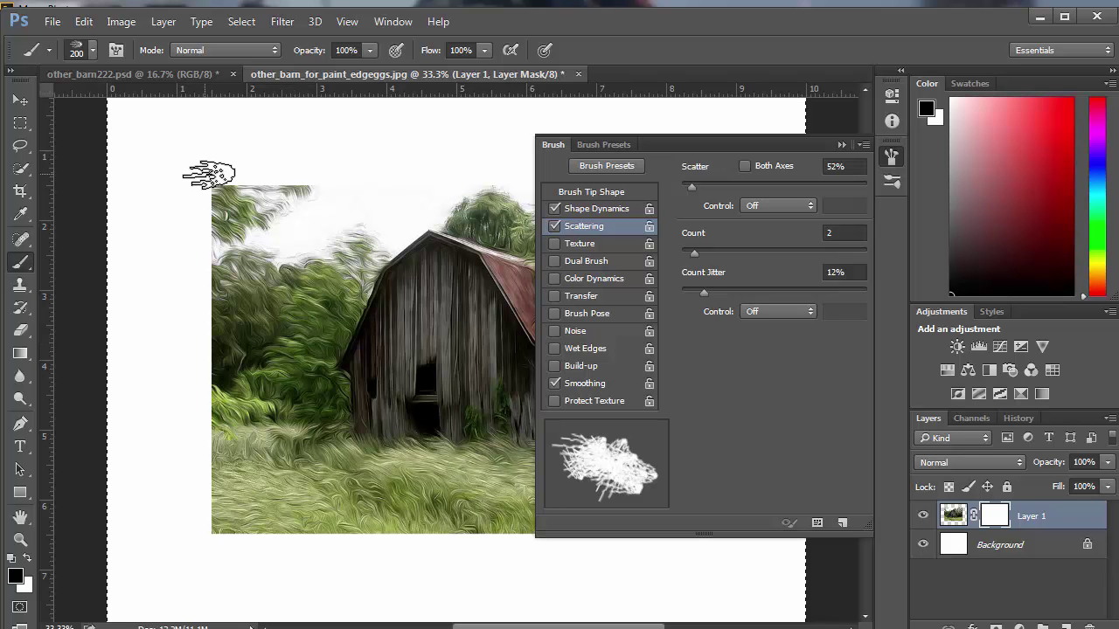
pyautogui.moveTo(206, 308); pyautogui.dragTo(200, 537)
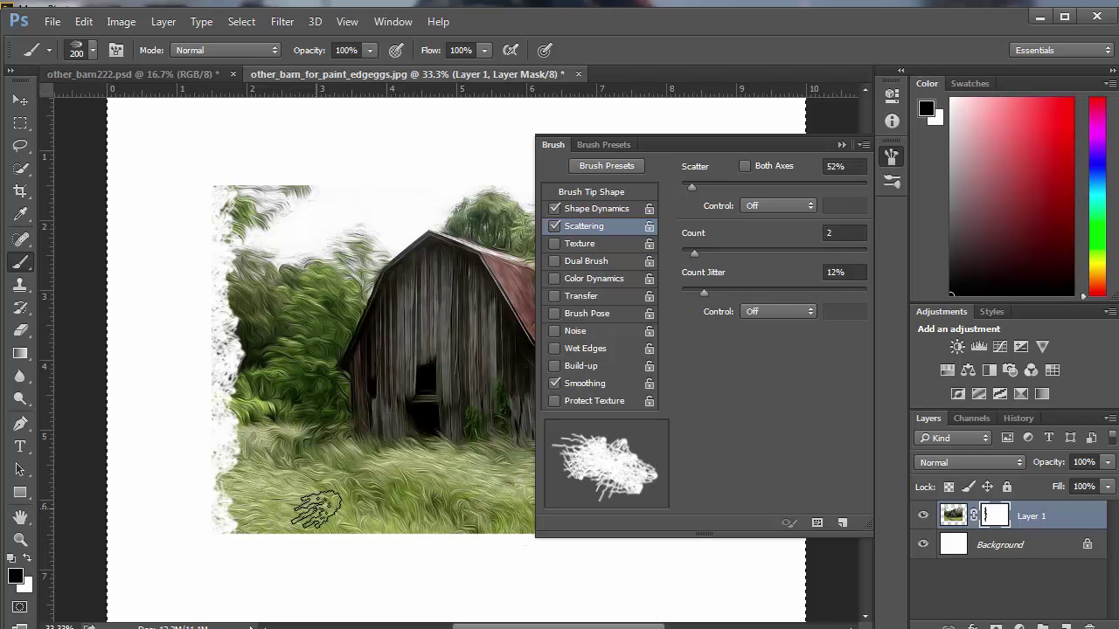
pyautogui.hotkey('ctrl', 'z')
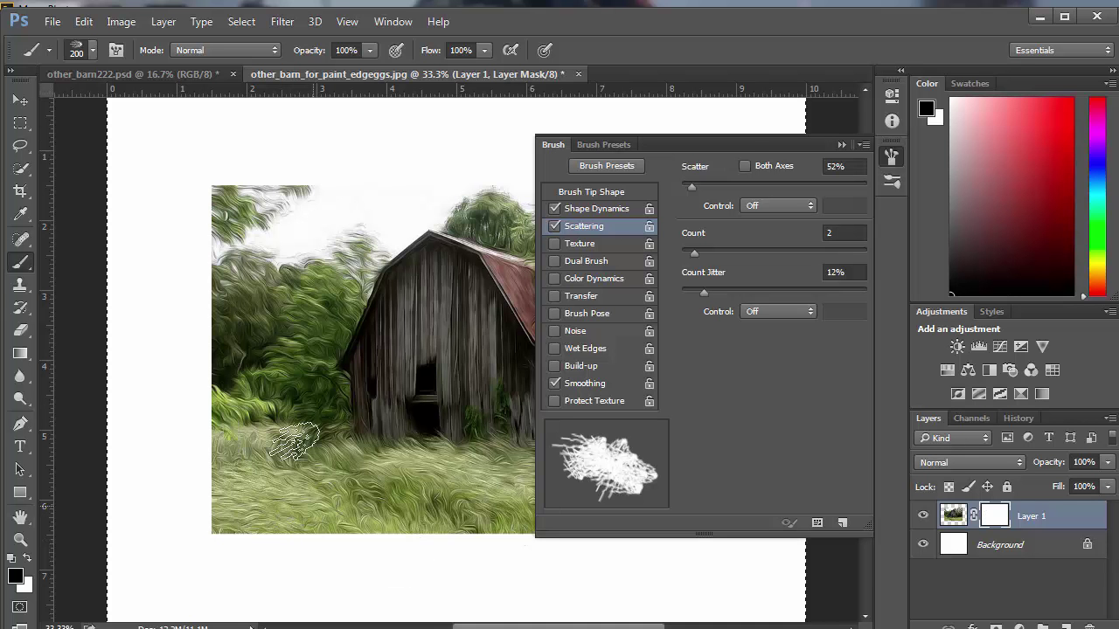
pyautogui.click(840, 144)
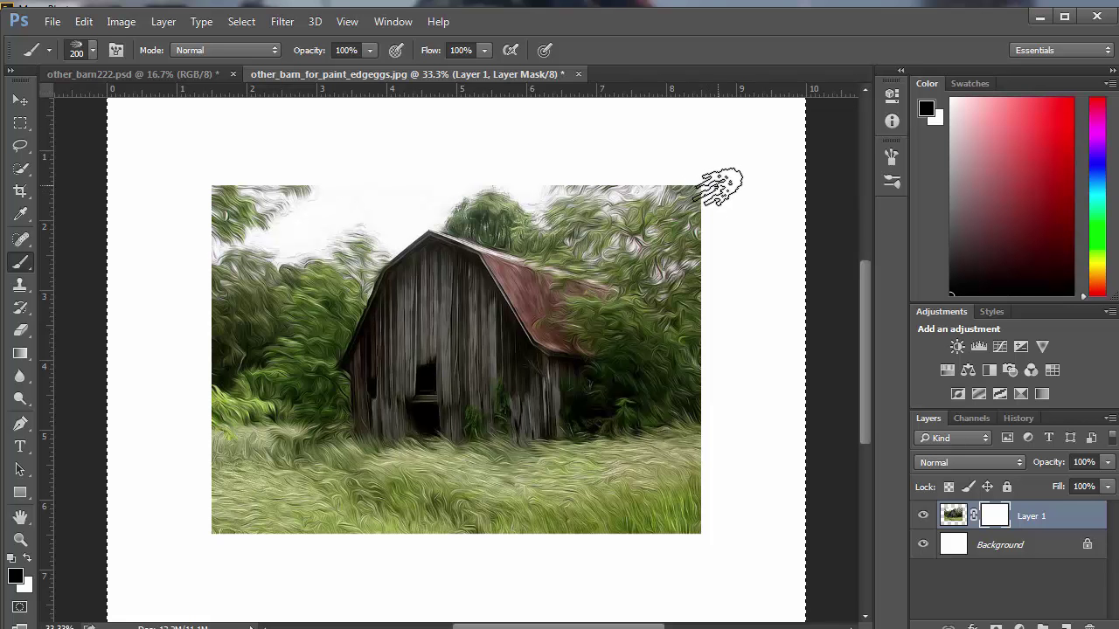
# Step: Mask away a ragged strip down the full right edge with the scatter brush, in two passes
pyautogui.moveTo(719, 185); pyautogui.dragTo(718, 531)
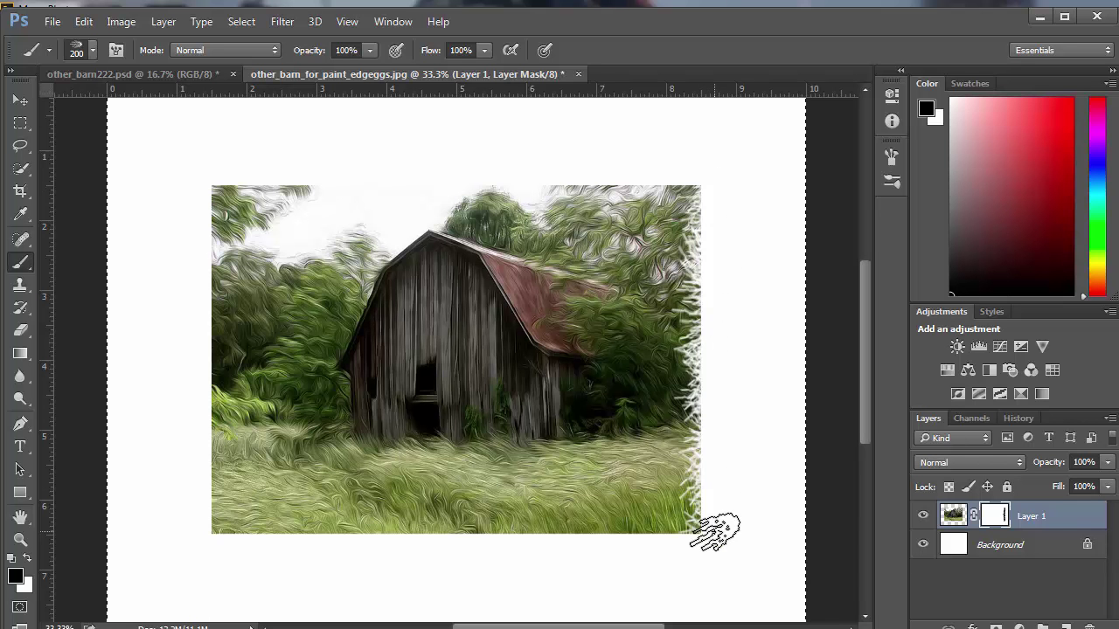
pyautogui.hotkey('ctrl', 'z')
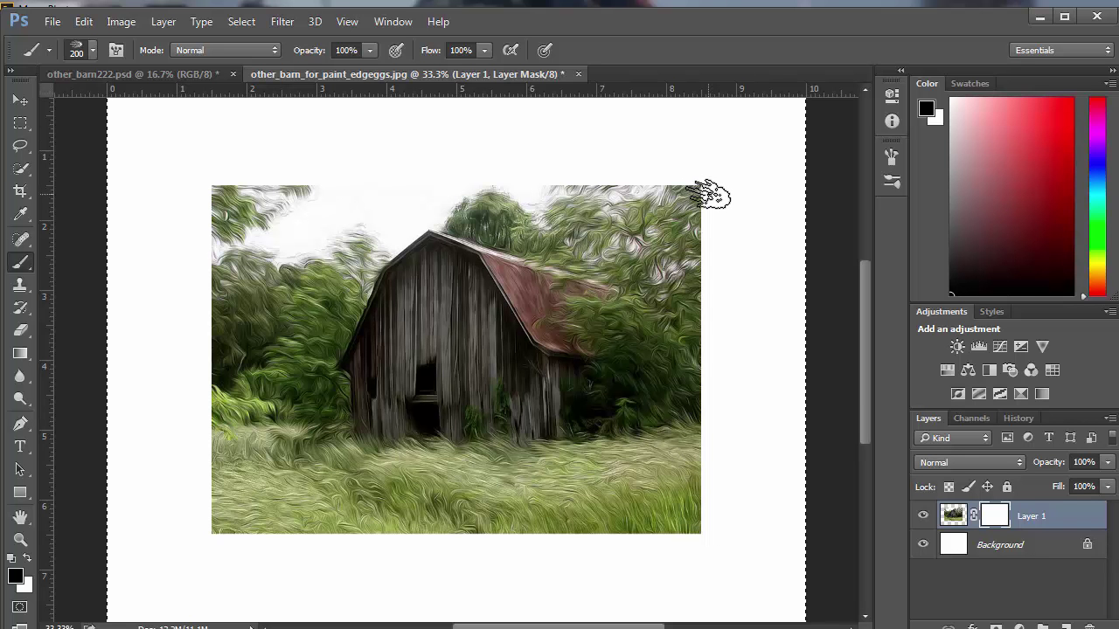
pyautogui.keyDown('shift'); pyautogui.click(710, 530); pyautogui.keyUp('shift')
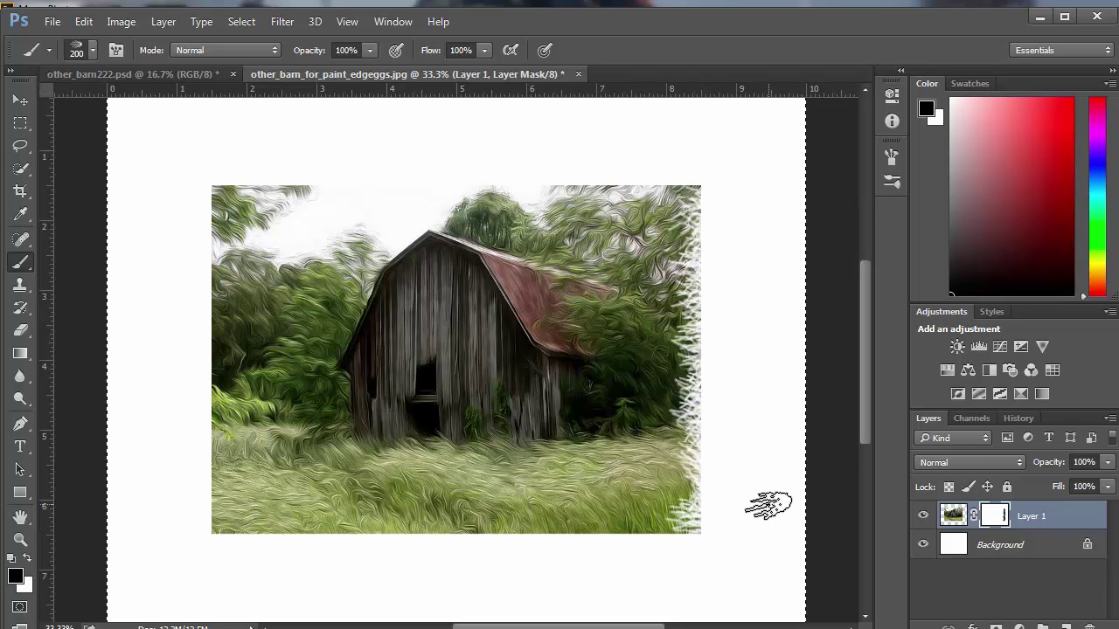
pyautogui.keyDown('shift'); pyautogui.click(714, 182); pyautogui.keyUp('shift')
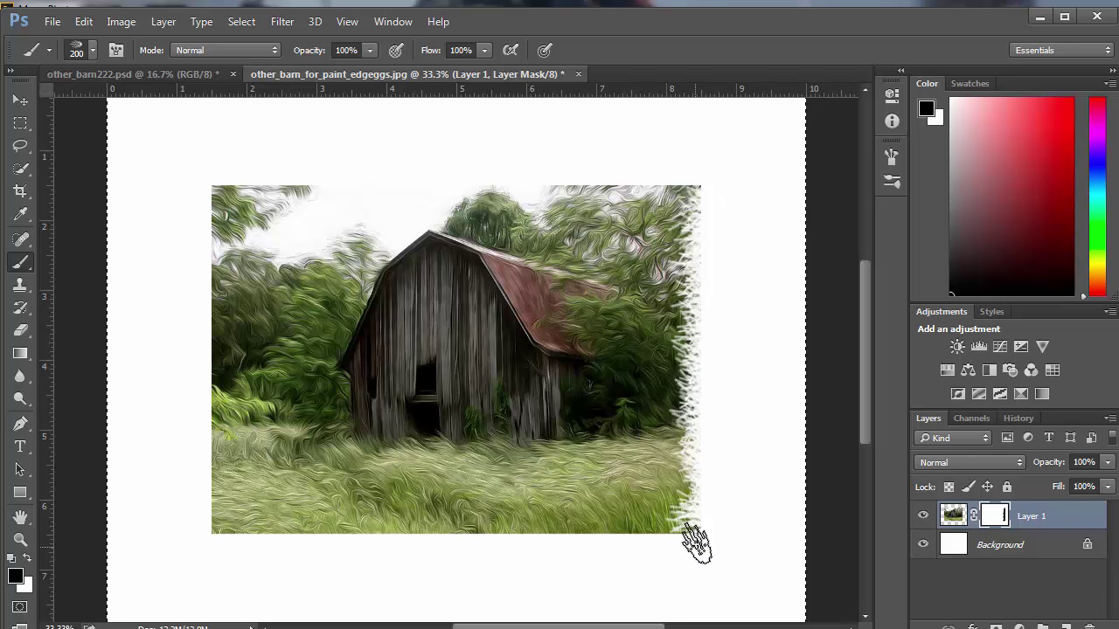
# Step: Roughen the image's bottom edge, bottom-left corner and left edge on Layer 1's mask
pyautogui.keyDown('shift'); pyautogui.click(218, 548); pyautogui.keyUp('shift')
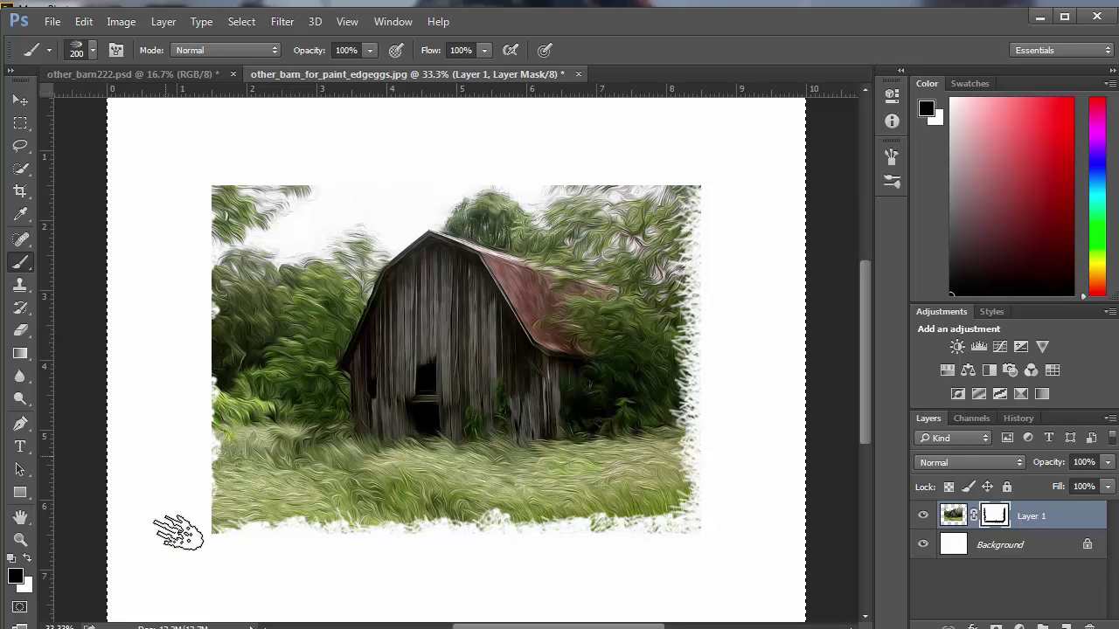
pyautogui.moveTo(179, 533); pyautogui.dragTo(191, 531)
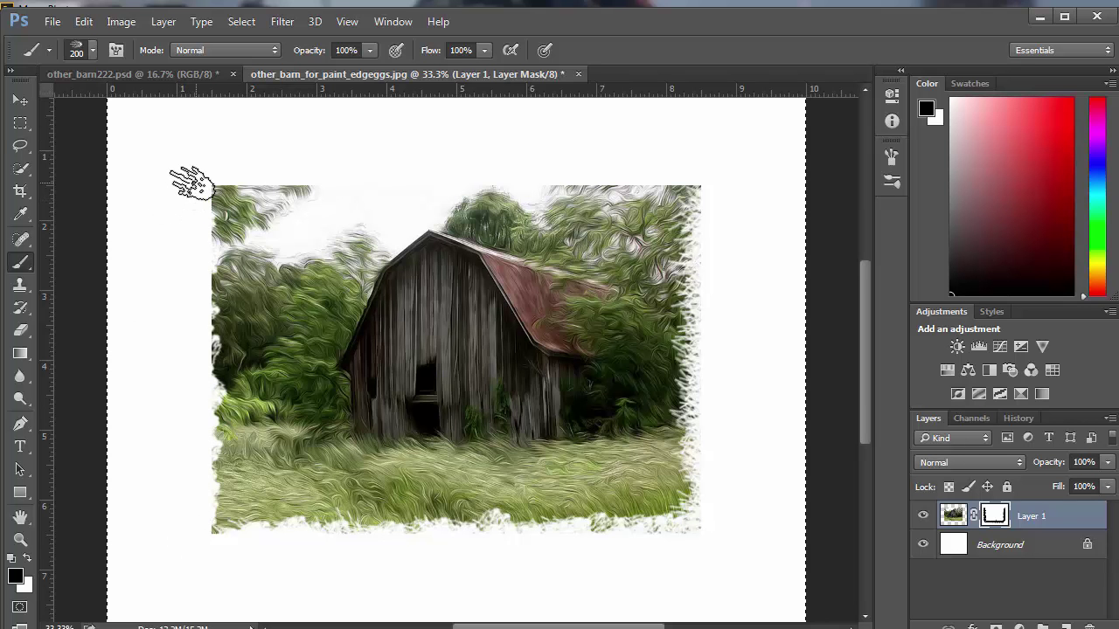
pyautogui.keyDown('shift'); pyautogui.click(189, 513); pyautogui.keyUp('shift')
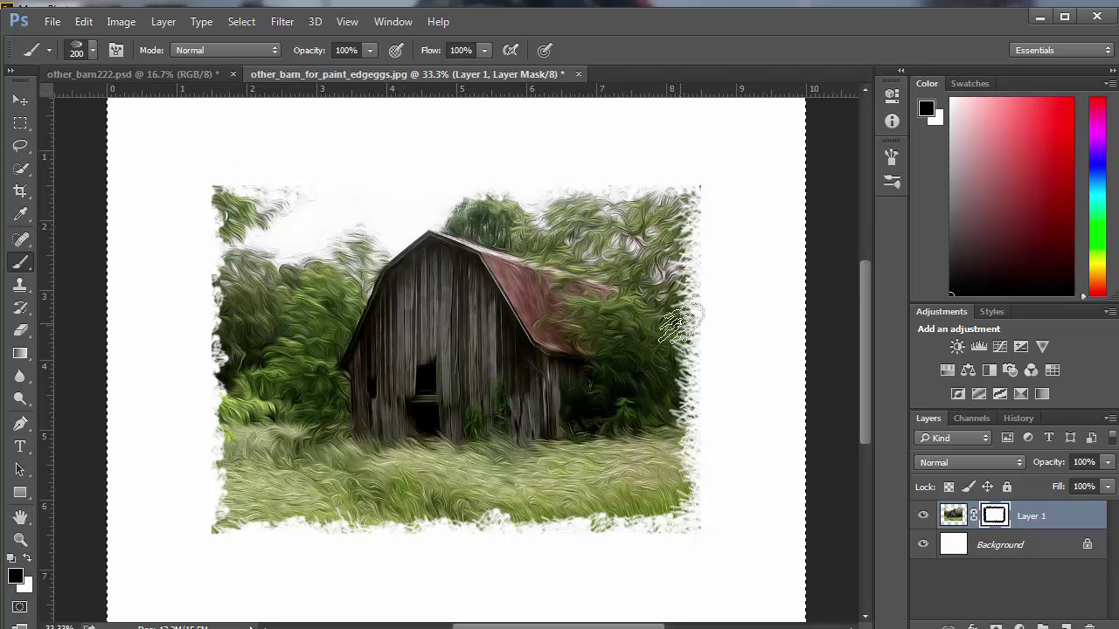
# Step: Preview the ragged-edged photo full screen, deselect, zoom out, then return to the standard workspace
pyautogui.press('f')
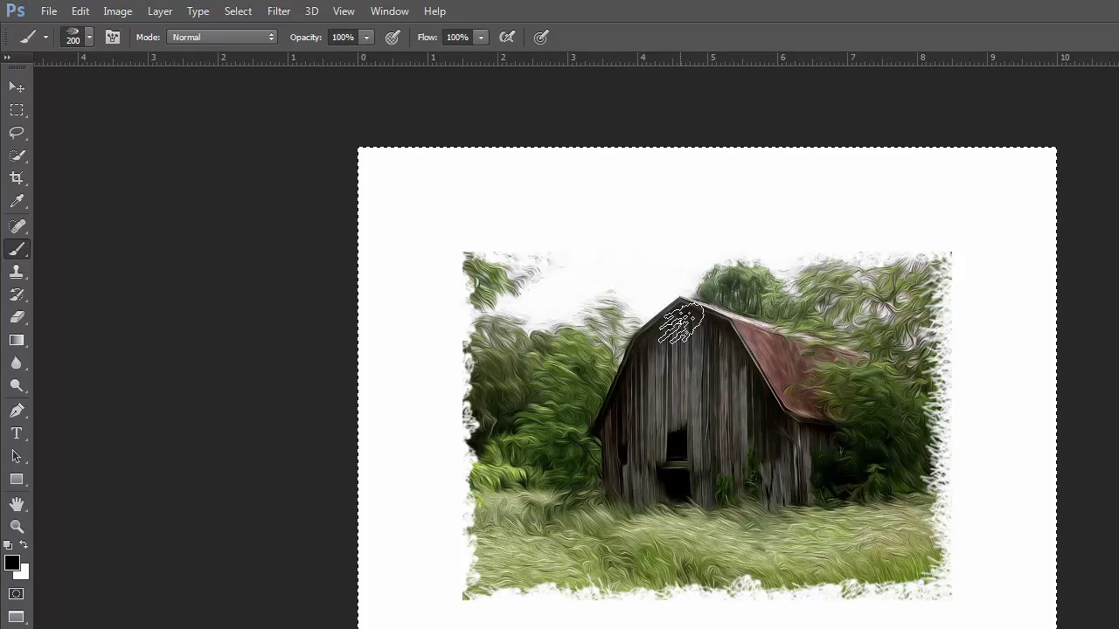
pyautogui.press('f')
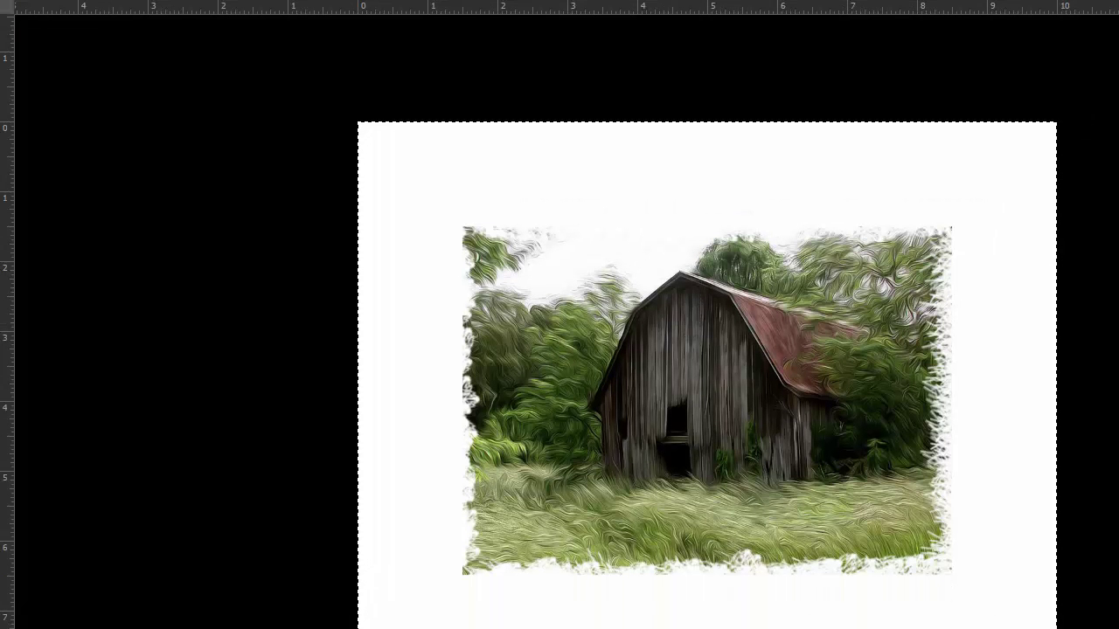
pyautogui.hotkey('ctrl', 'd')
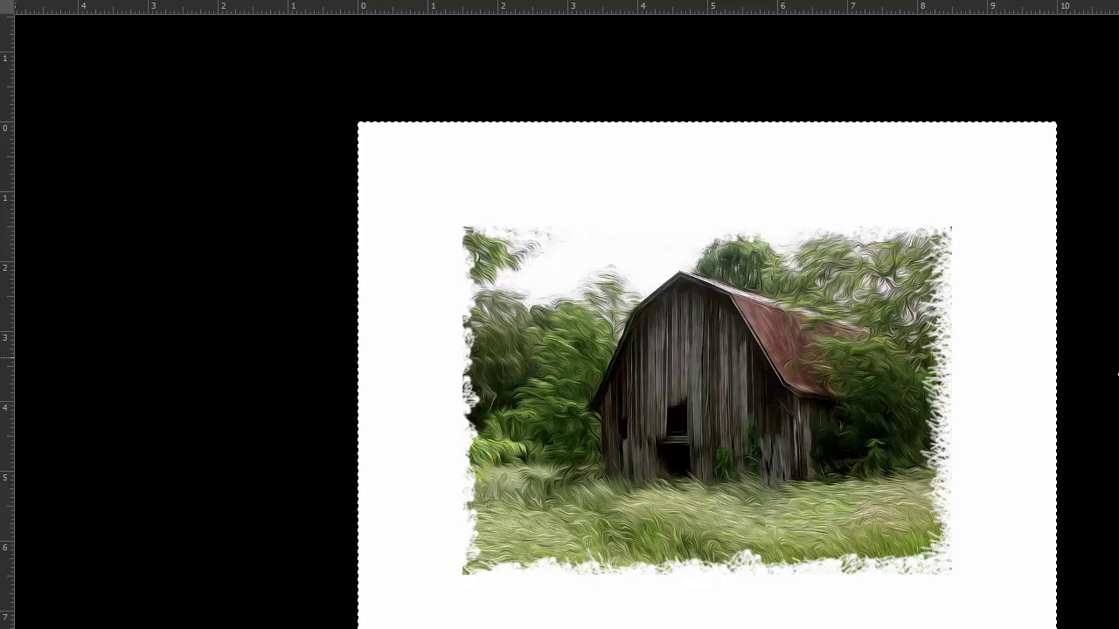
pyautogui.scroll(1, 716, 361)
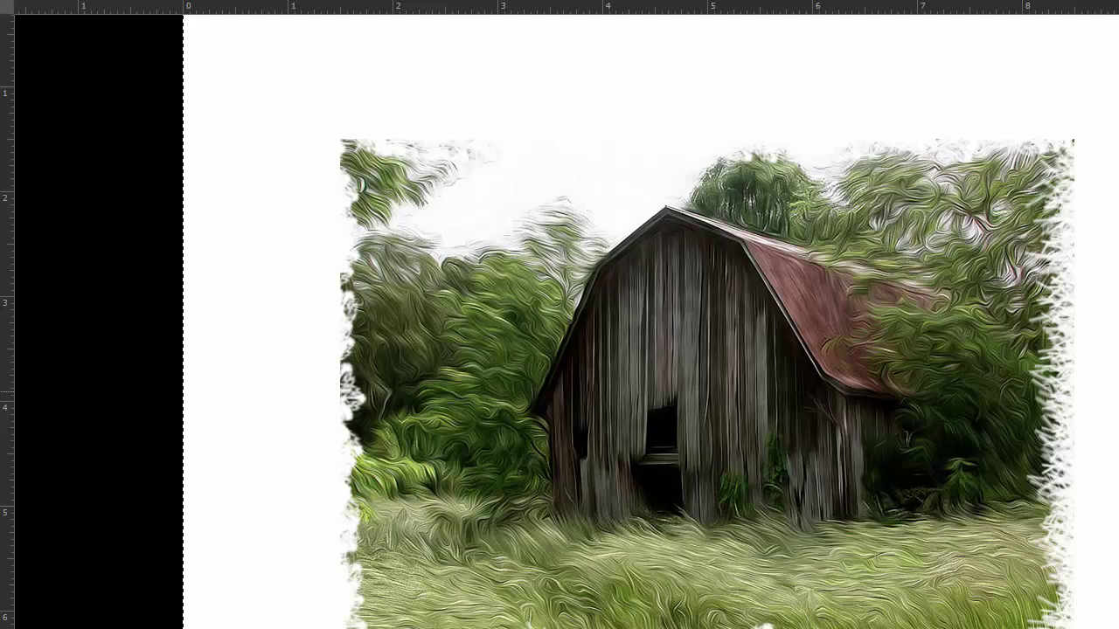
pyautogui.hotkey('ctrl', '-')
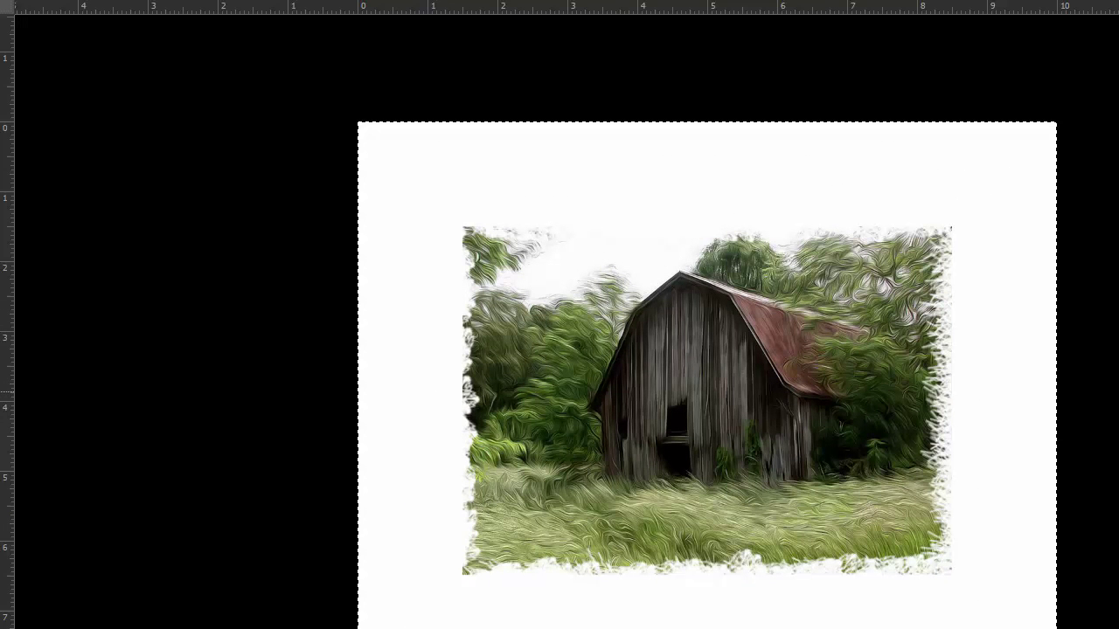
pyautogui.press('f')
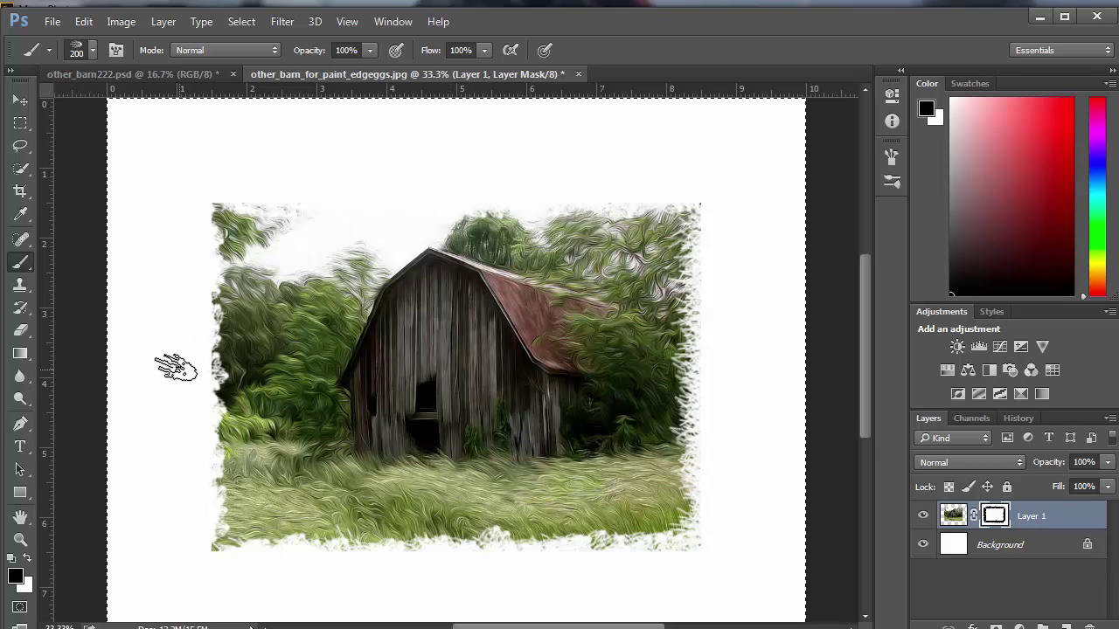
# Step: Undo the ragged mask painting and select the 40 px scattered brush preset, showing its settings
pyautogui.hotkey('ctrl', 'z')
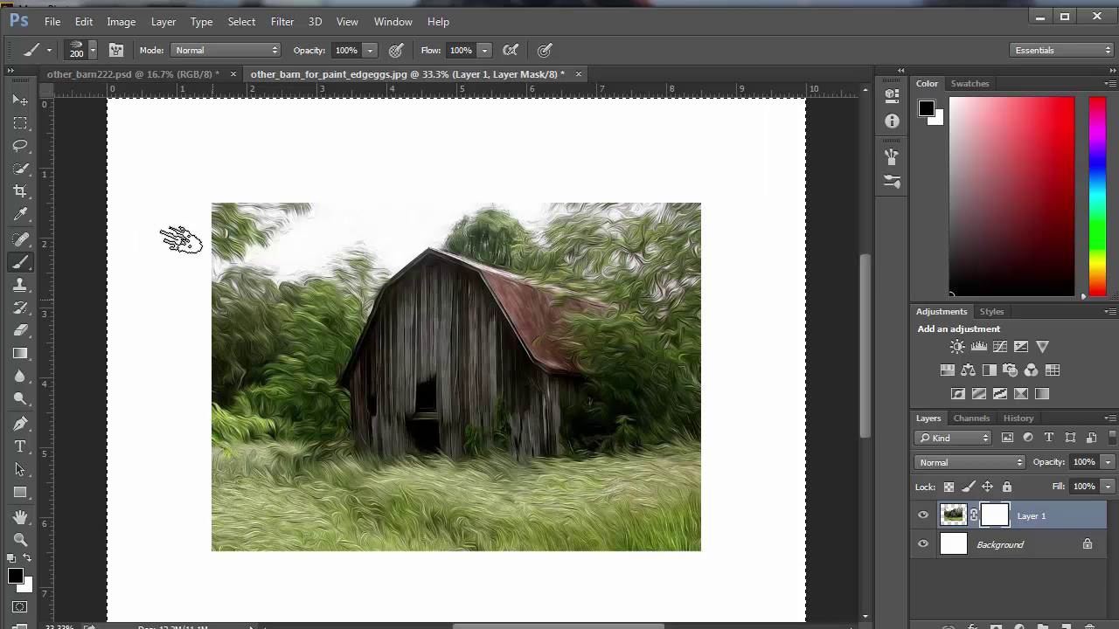
pyautogui.click(71, 51)
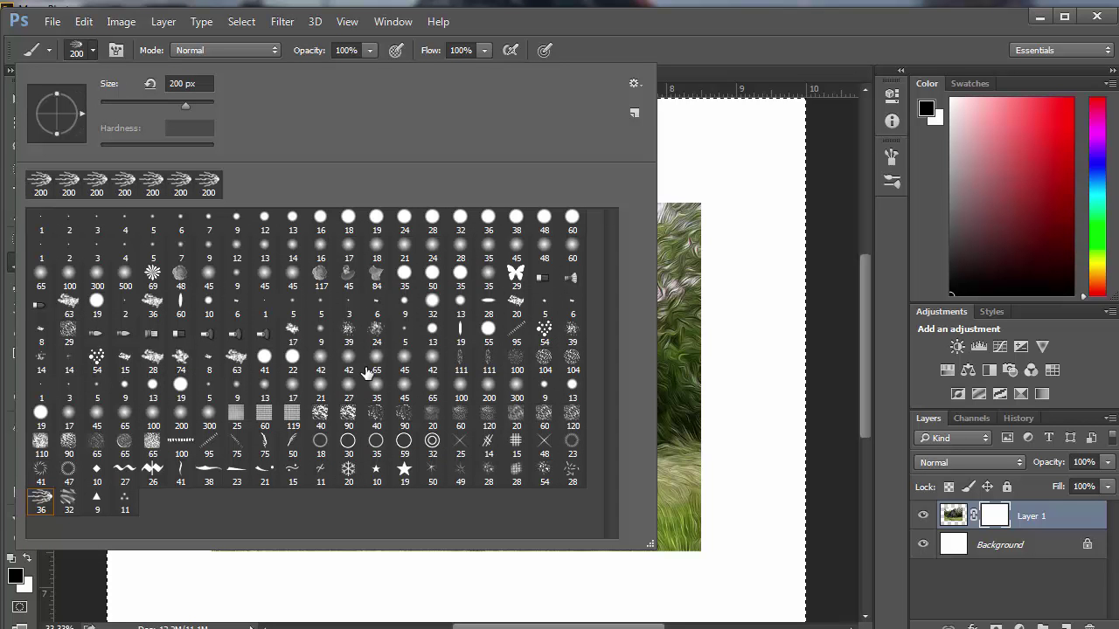
pyautogui.click(321, 415)
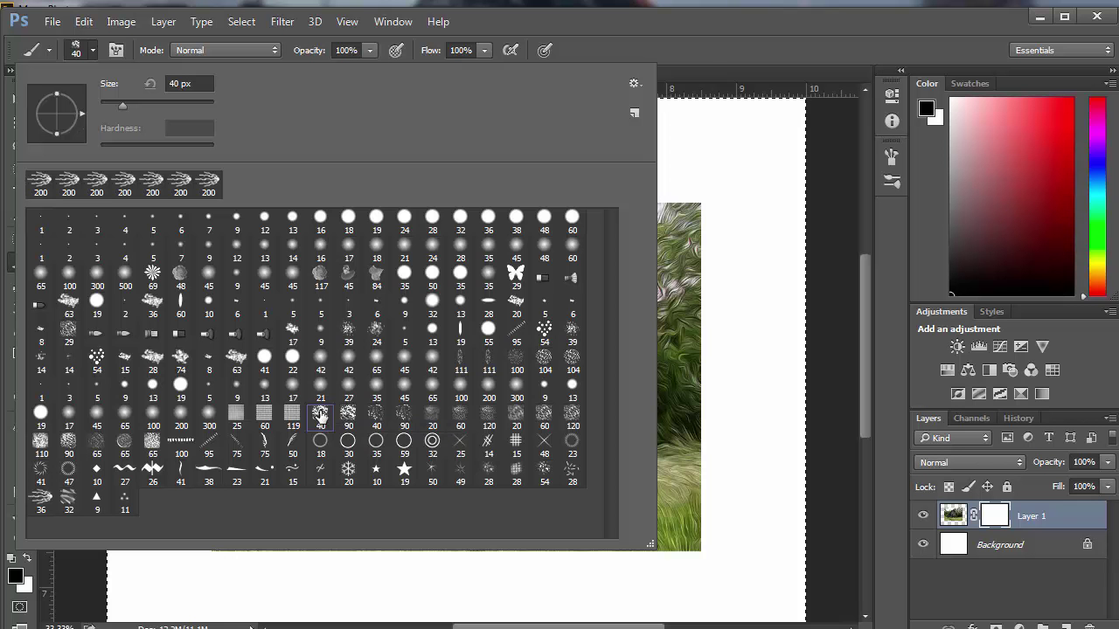
pyautogui.click(118, 50)
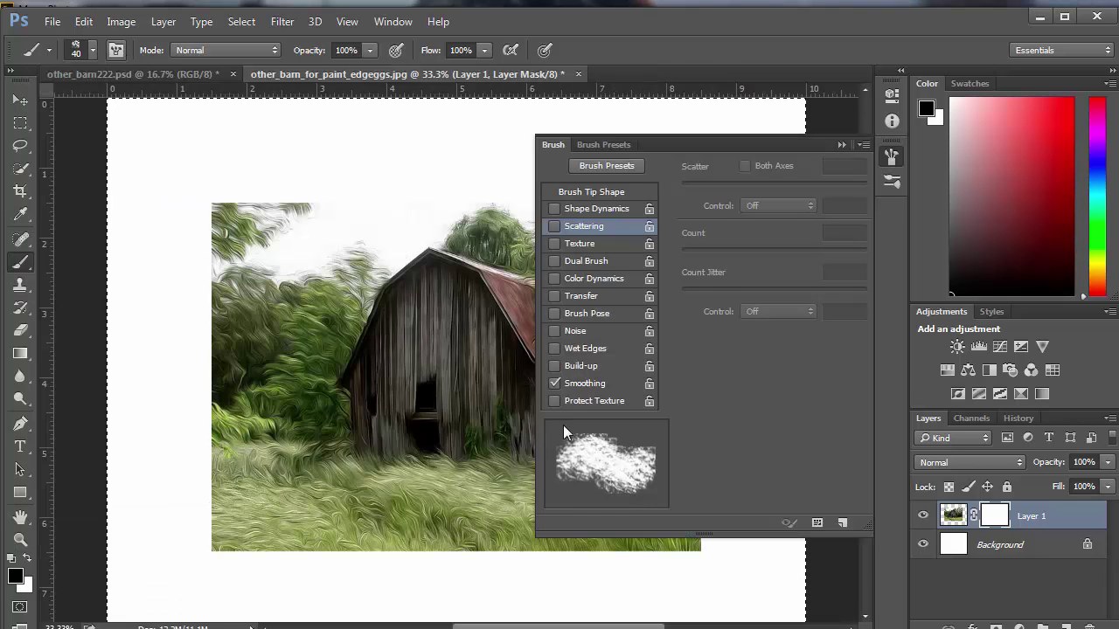
# Step: Enable Shape Dynamics: 29% size jitter, 51% minimum diameter, 21% angle jitter, 9% roundness jitter, 20% minimum roundness
pyautogui.click(586, 207)
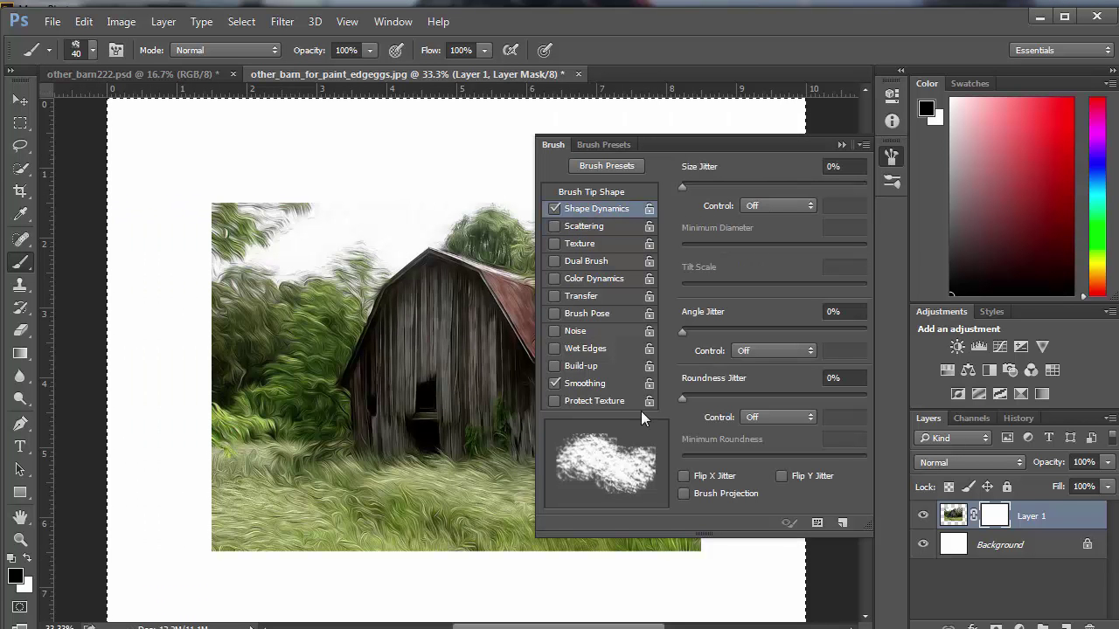
pyautogui.click(736, 186)
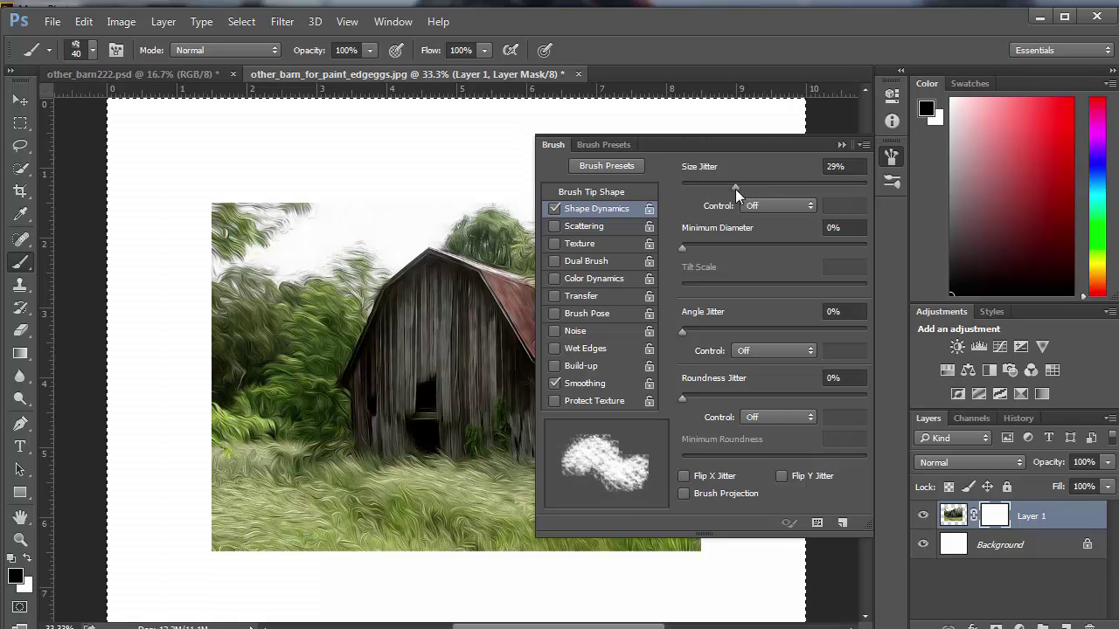
pyautogui.click(724, 245)
pyautogui.click(776, 247)
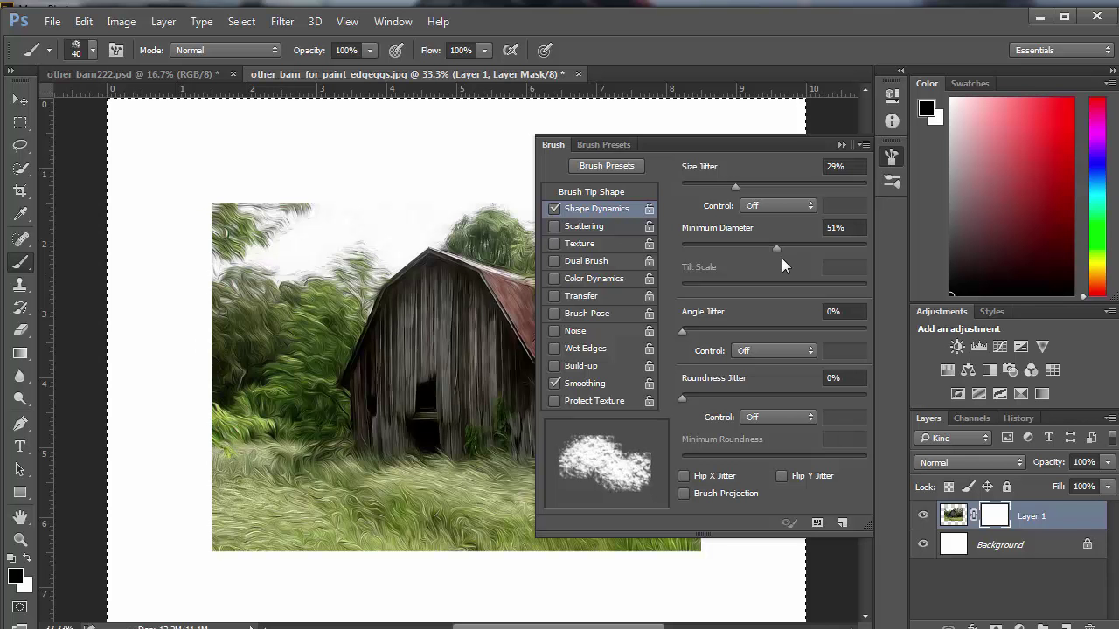
pyautogui.click(720, 329)
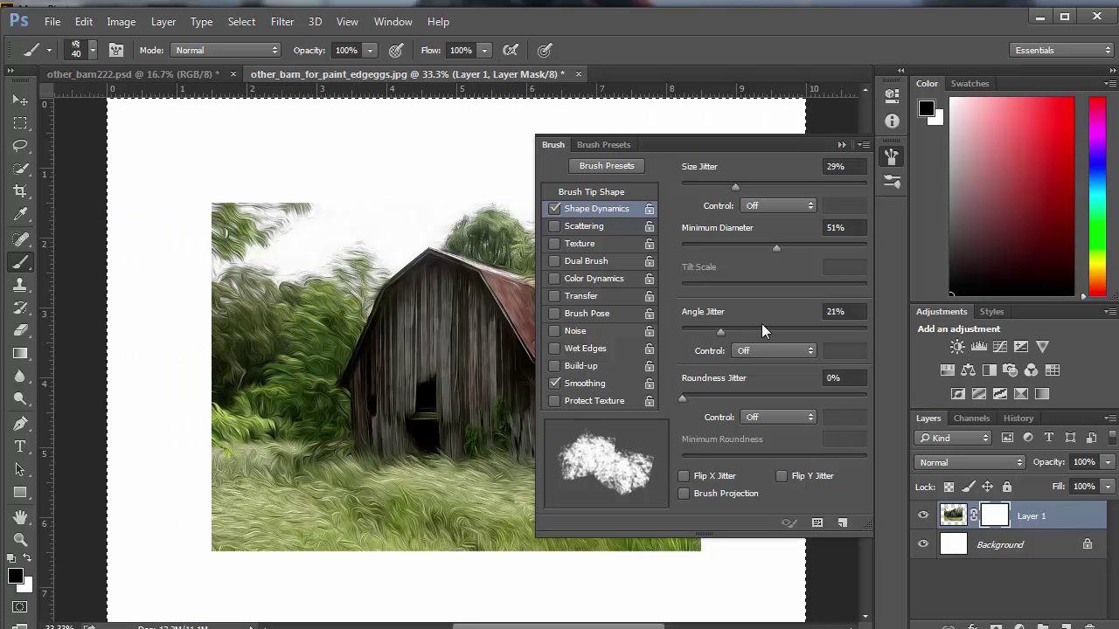
pyautogui.click(763, 329)
pyautogui.click(721, 329)
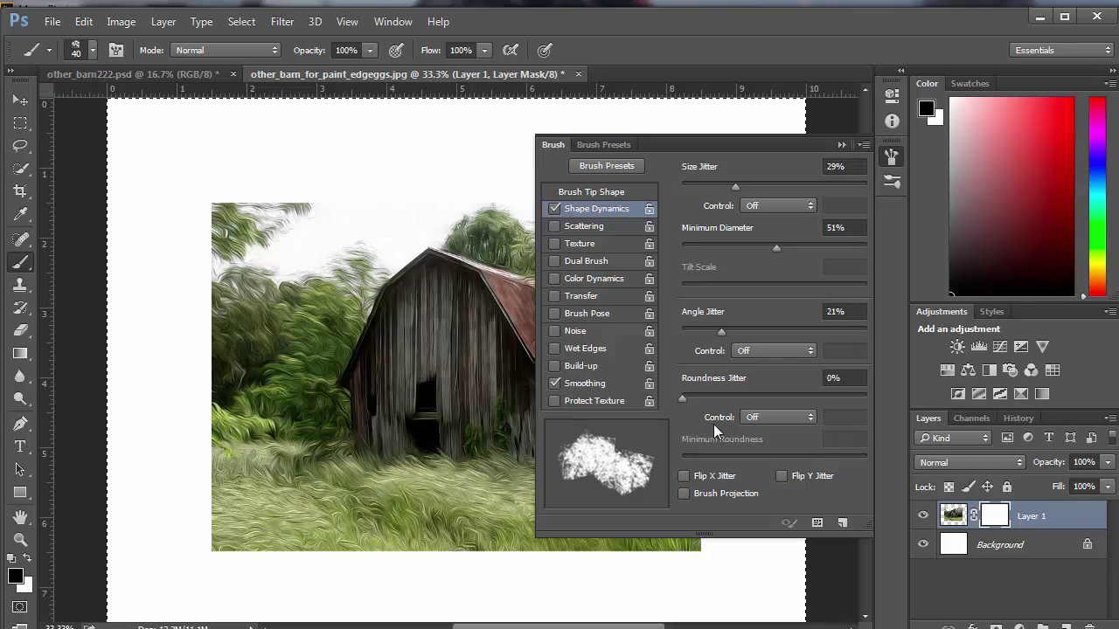
pyautogui.click(732, 396)
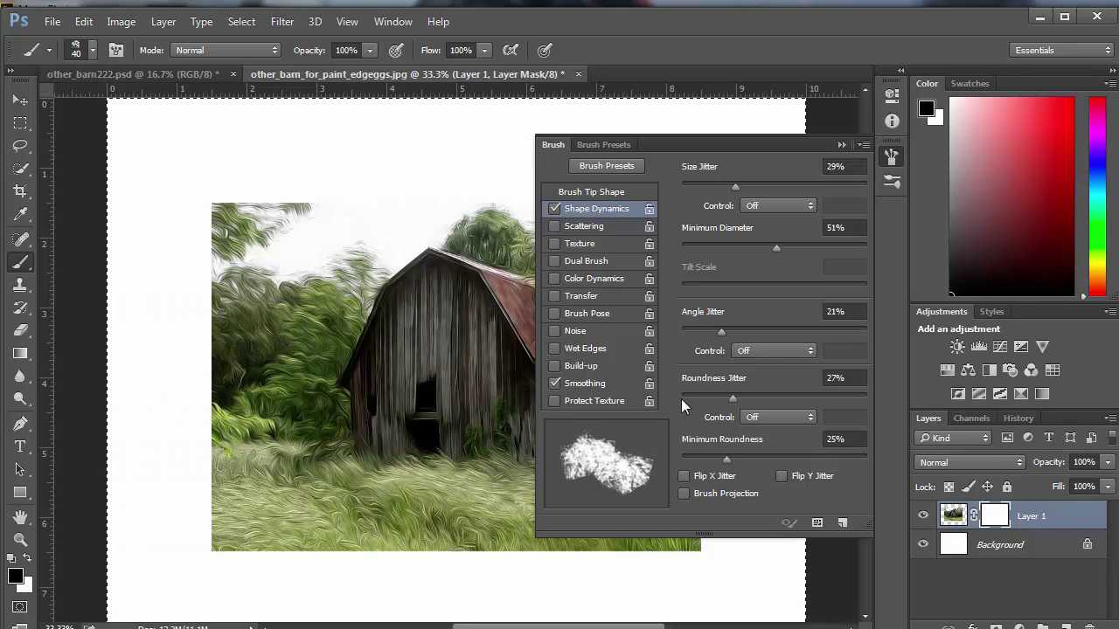
pyautogui.click(698, 396)
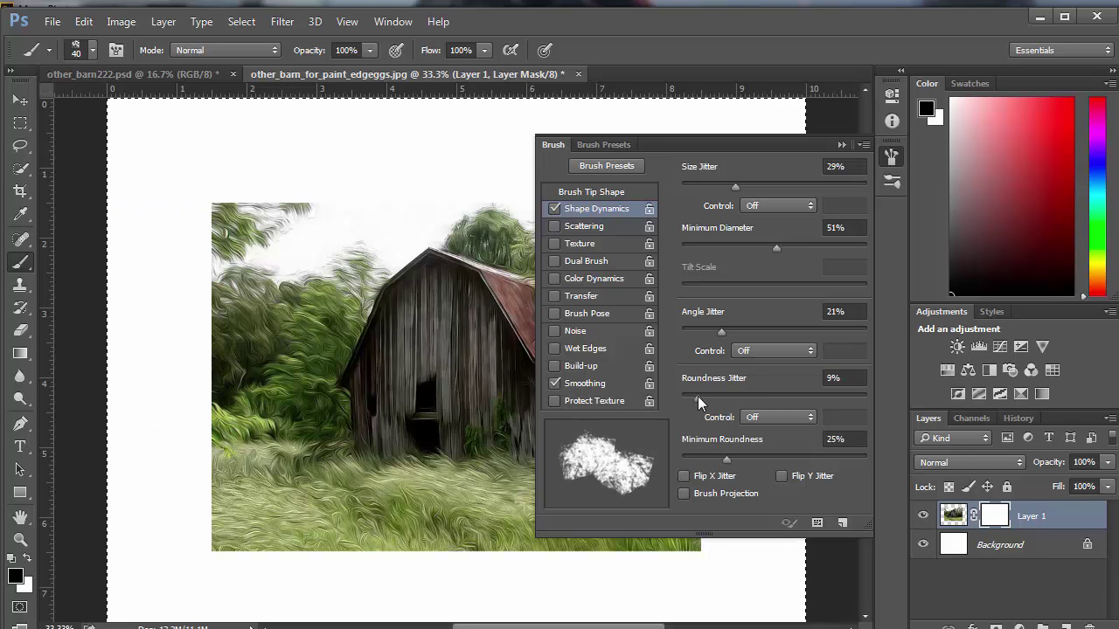
pyautogui.click(787, 456)
pyautogui.click(718, 456)
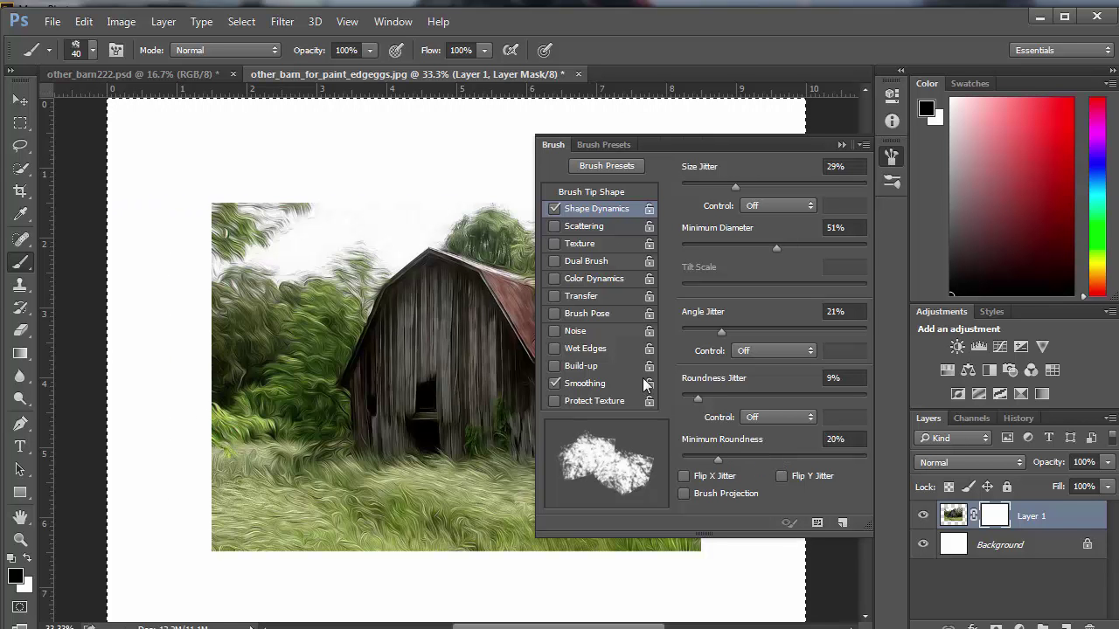
# Step: Enable Scattering at 118% scatter with count 3 and 37% count jitter
pyautogui.click(554, 226)
pyautogui.click(584, 227)
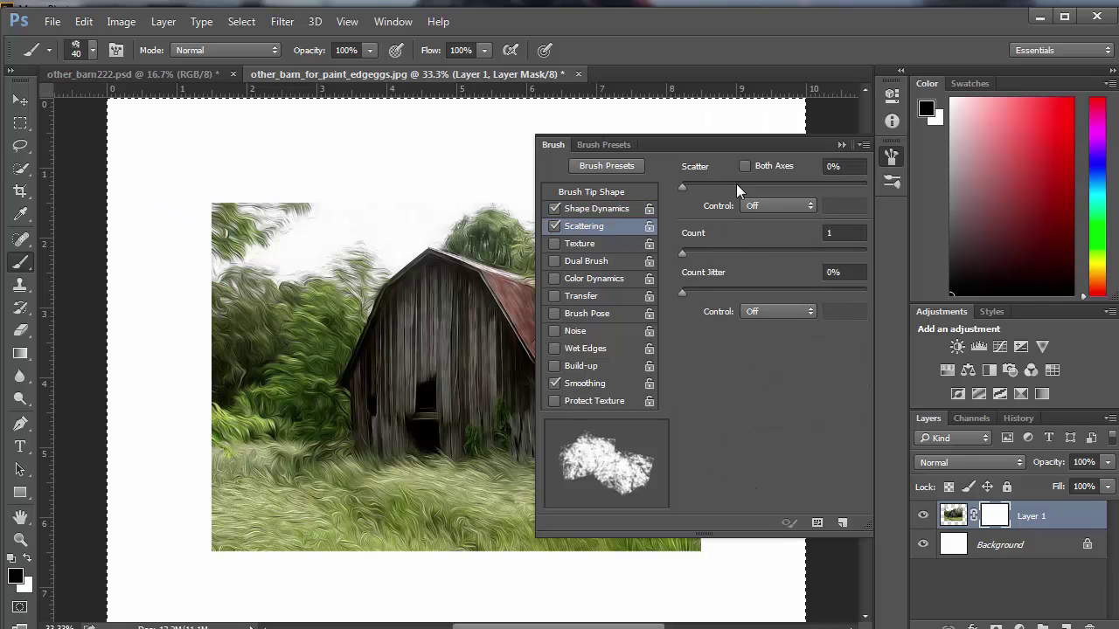
pyautogui.moveTo(736, 186); pyautogui.dragTo(704, 187)
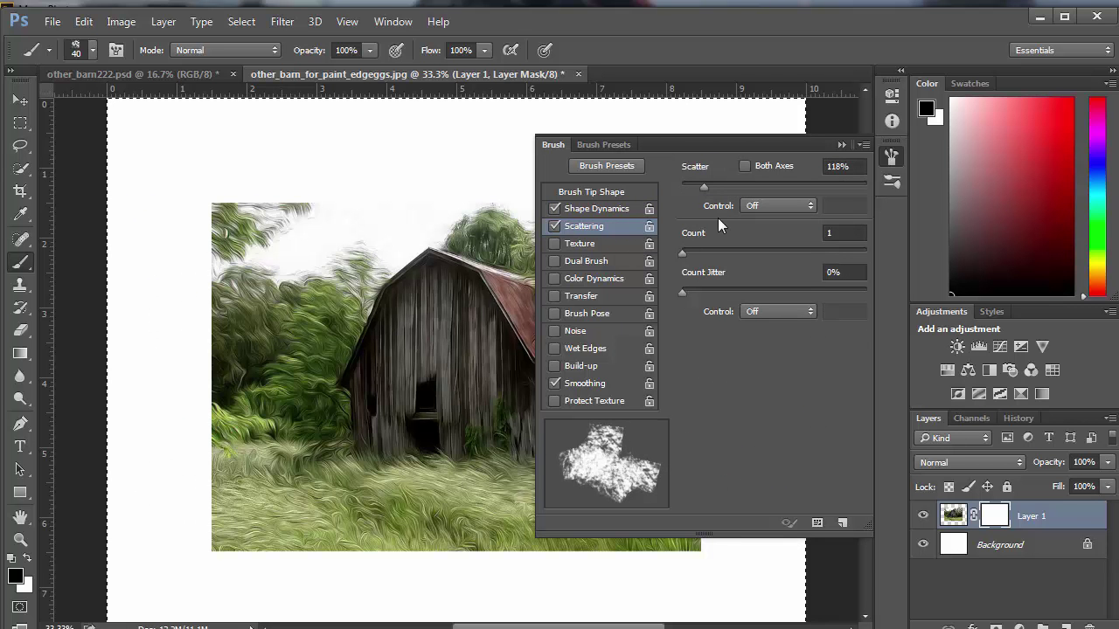
pyautogui.moveTo(722, 251); pyautogui.dragTo(706, 254)
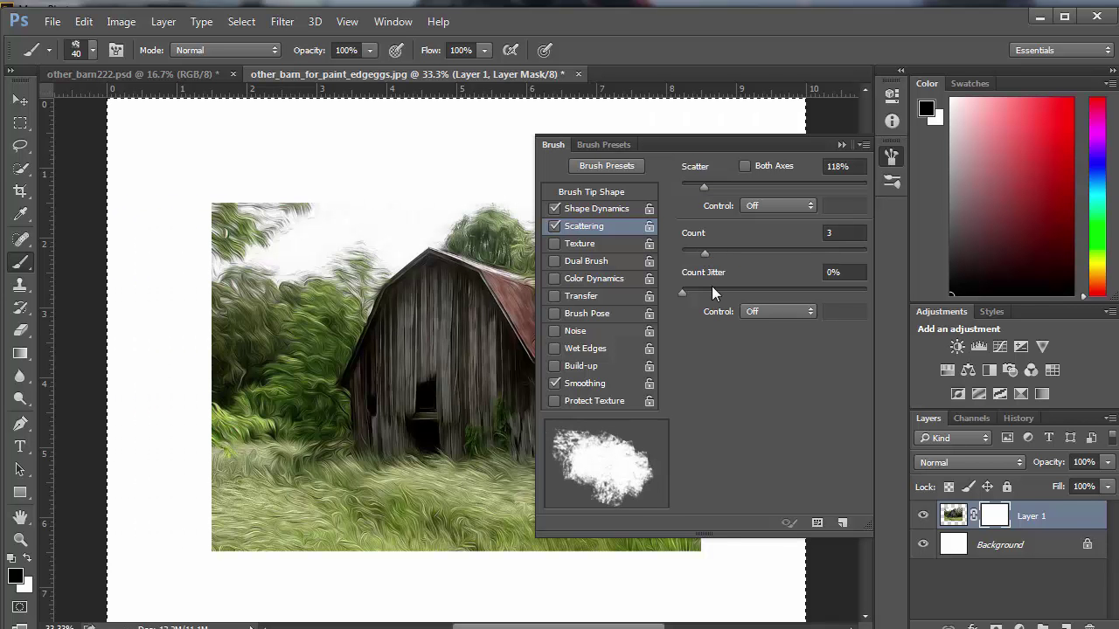
pyautogui.click(716, 292)
pyautogui.moveTo(735, 291); pyautogui.dragTo(751, 289)
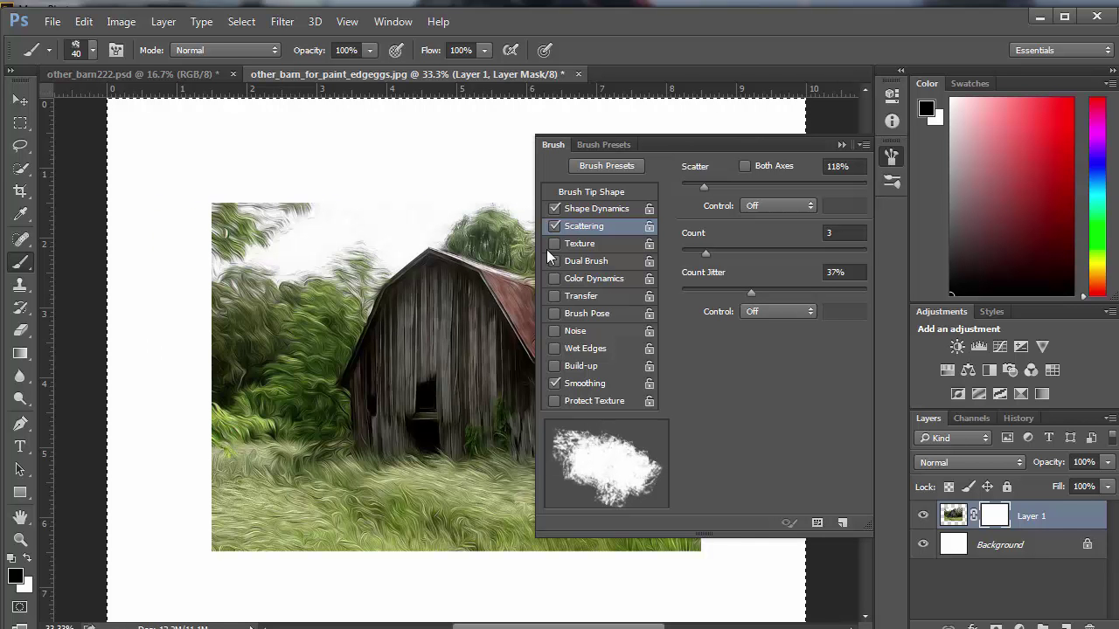
# Step: Try a texture (scale 43%, brightness -77, contrast 10), then disable Texture and close the settings
pyautogui.click(605, 244)
pyautogui.moveTo(771, 219); pyautogui.dragTo(720, 216)
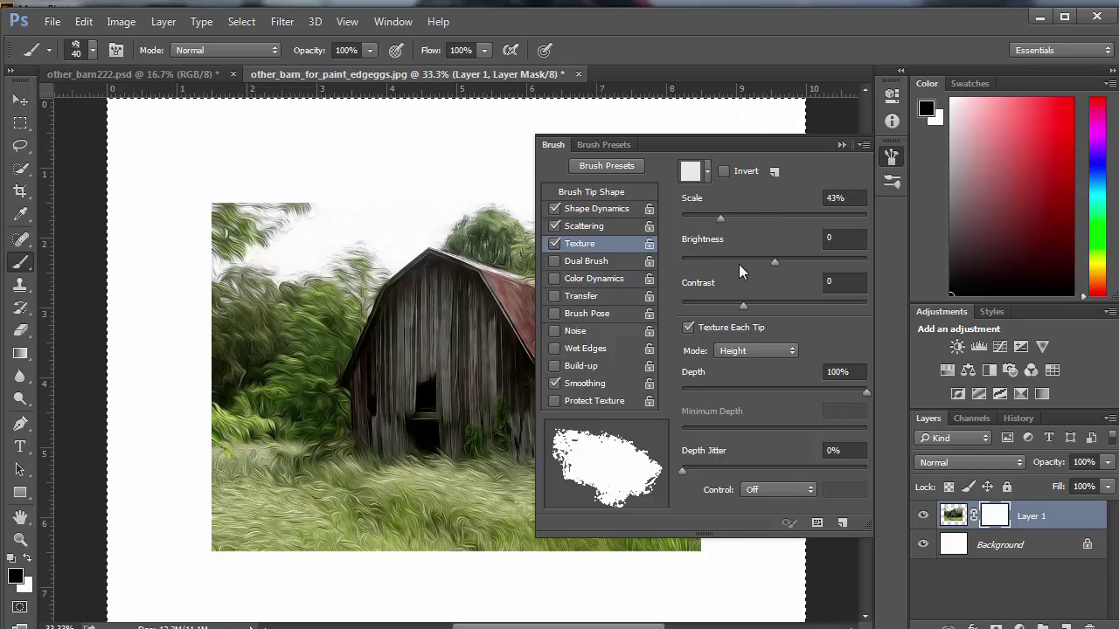
pyautogui.moveTo(739, 263); pyautogui.dragTo(727, 262)
pyautogui.moveTo(734, 301)
pyautogui.mouseDown()
pyautogui.moveTo(706, 303)
pyautogui.moveTo(755, 306)
pyautogui.mouseUp()
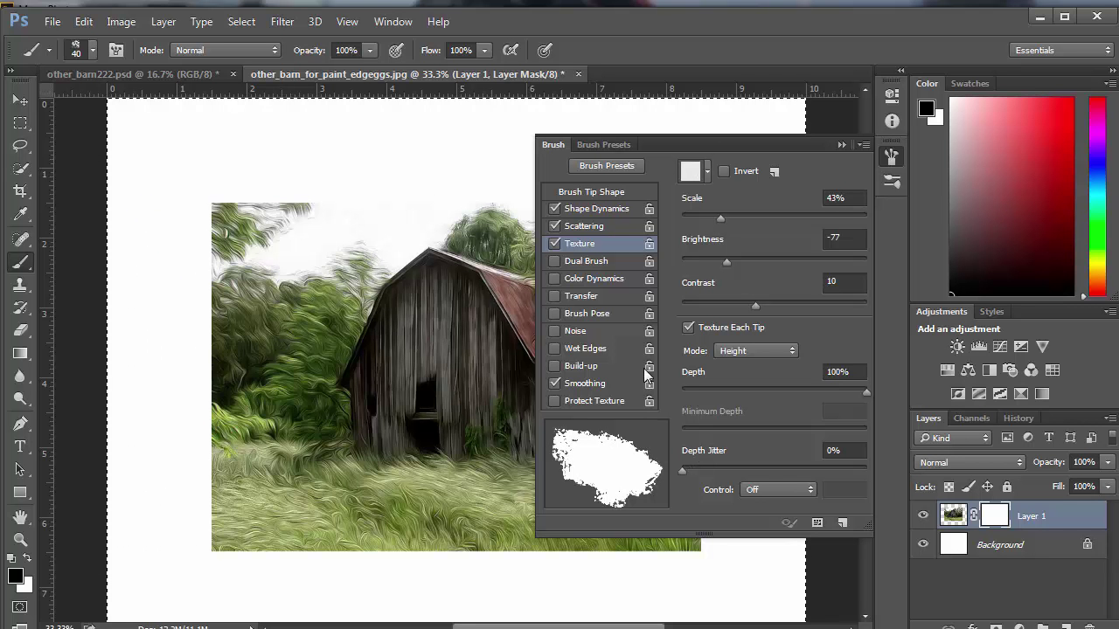
pyautogui.click(553, 243)
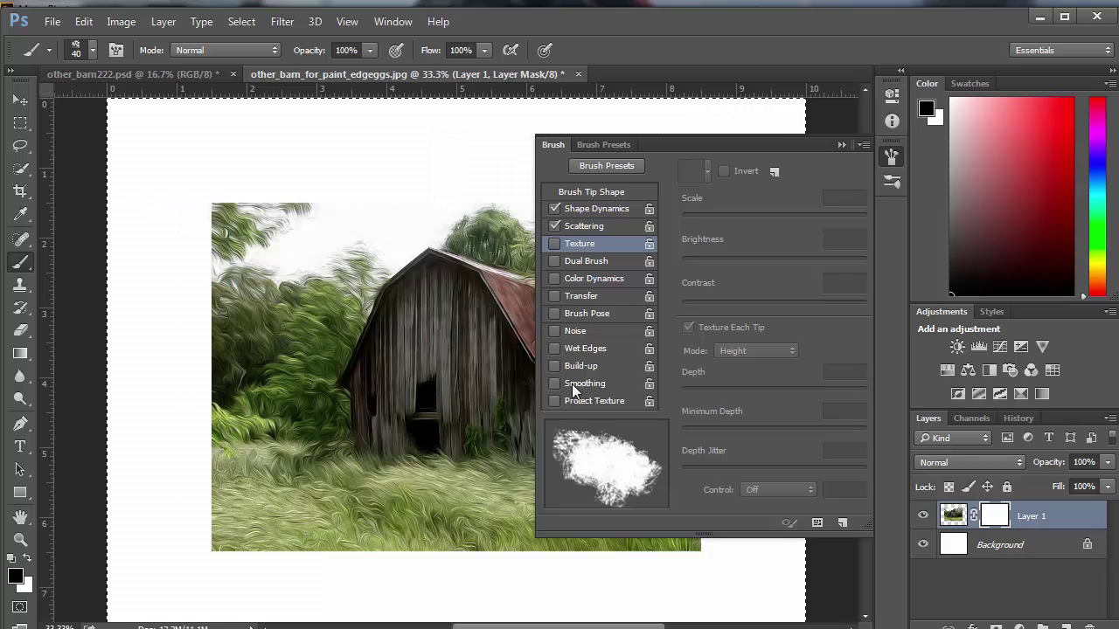
pyautogui.click(840, 144)
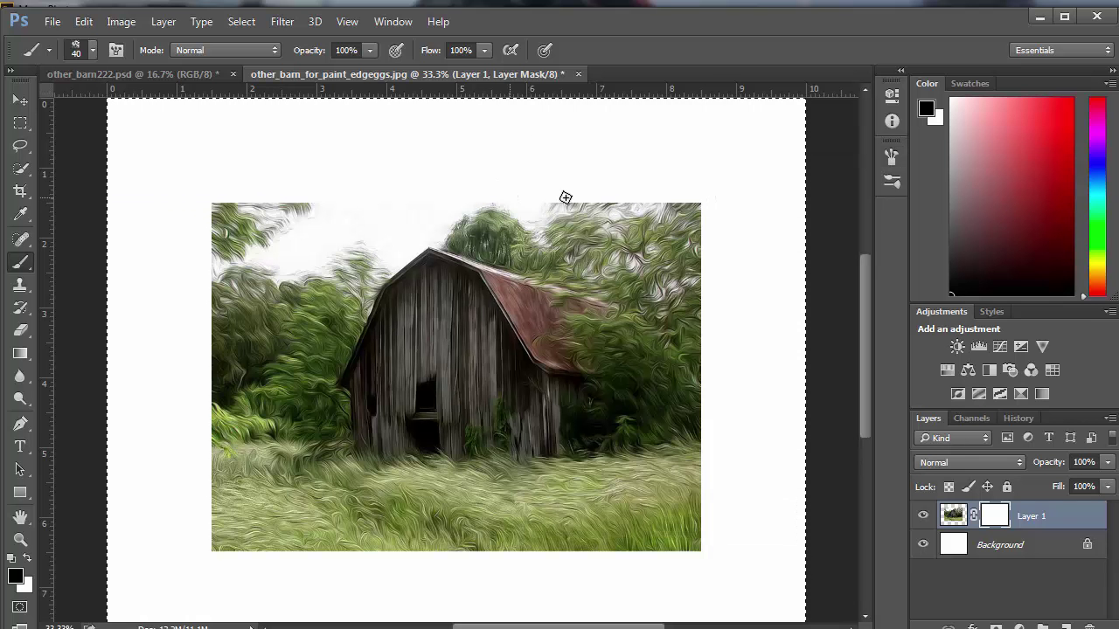
# Step: Enlarge the brush to 90 then 300 px, undoing test strokes on the top-right and right edges
pyautogui.press(']')
pyautogui.press(']')
pyautogui.press(']')
pyautogui.press(']')
pyautogui.press(']')
pyautogui.press(']')
pyautogui.press(']')
pyautogui.press(']')
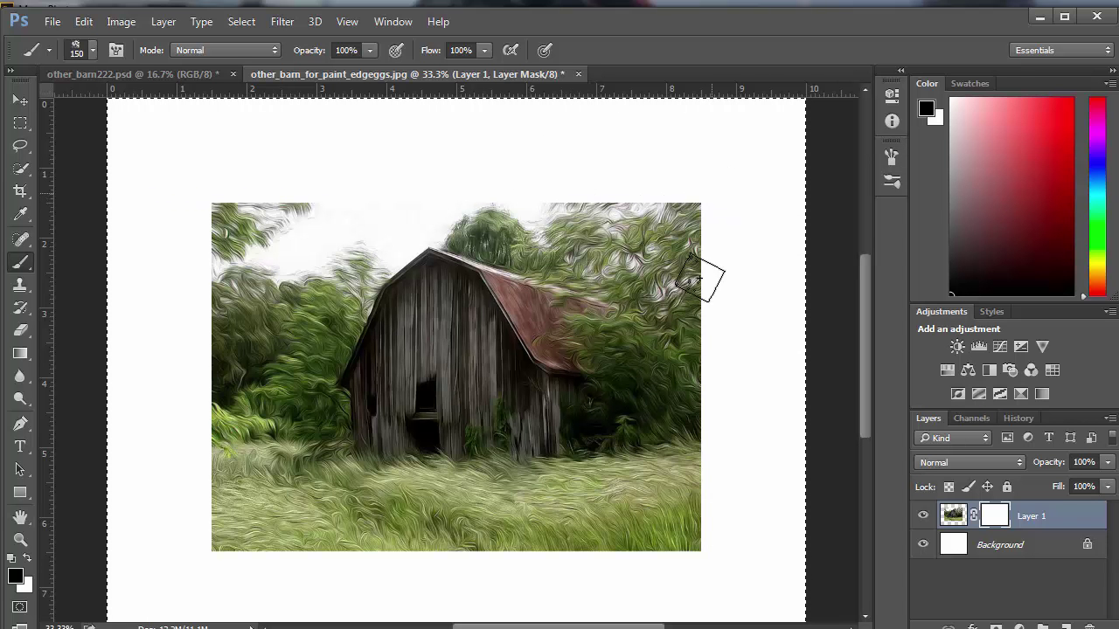
pyautogui.moveTo(699, 210); pyautogui.dragTo(704, 341)
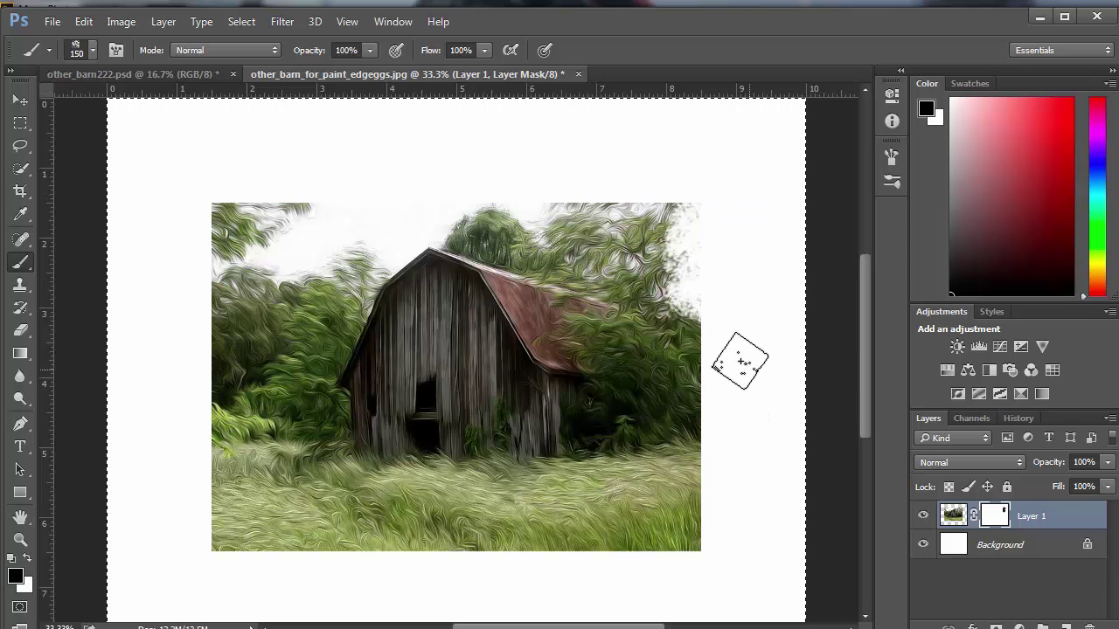
pyautogui.hotkey('ctrl', 'z')
pyautogui.press(']')
pyautogui.press(']')
pyautogui.press(']')
pyautogui.press(']')
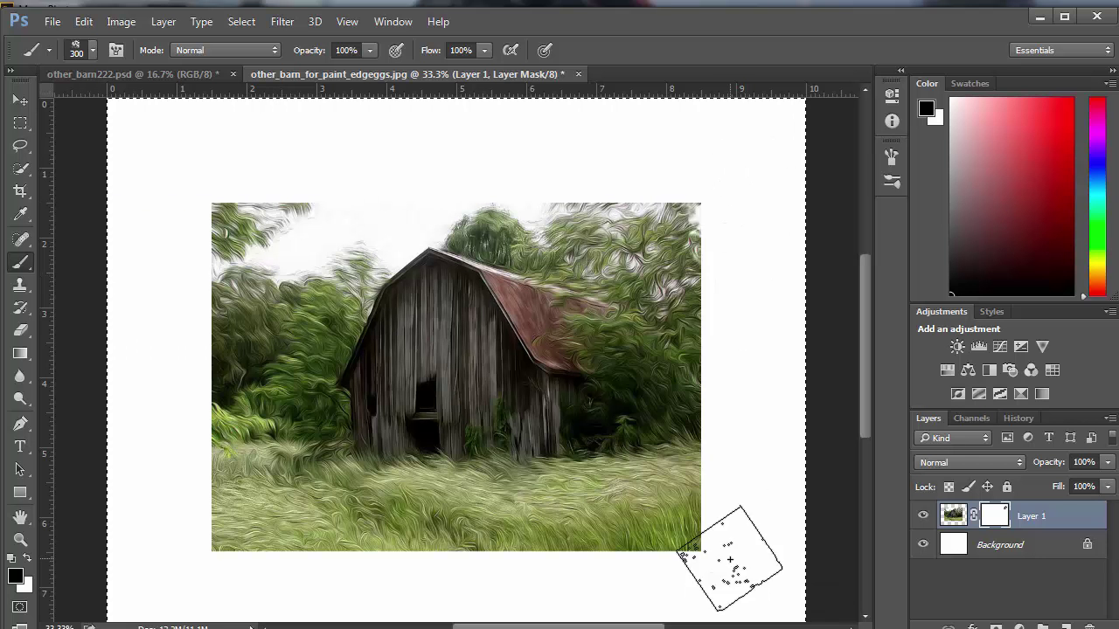
pyautogui.moveTo(731, 562)
pyautogui.mouseDown()
pyautogui.moveTo(794, 469)
pyautogui.moveTo(742, 429)
pyautogui.mouseUp()
pyautogui.hotkey('ctrl', 'z')
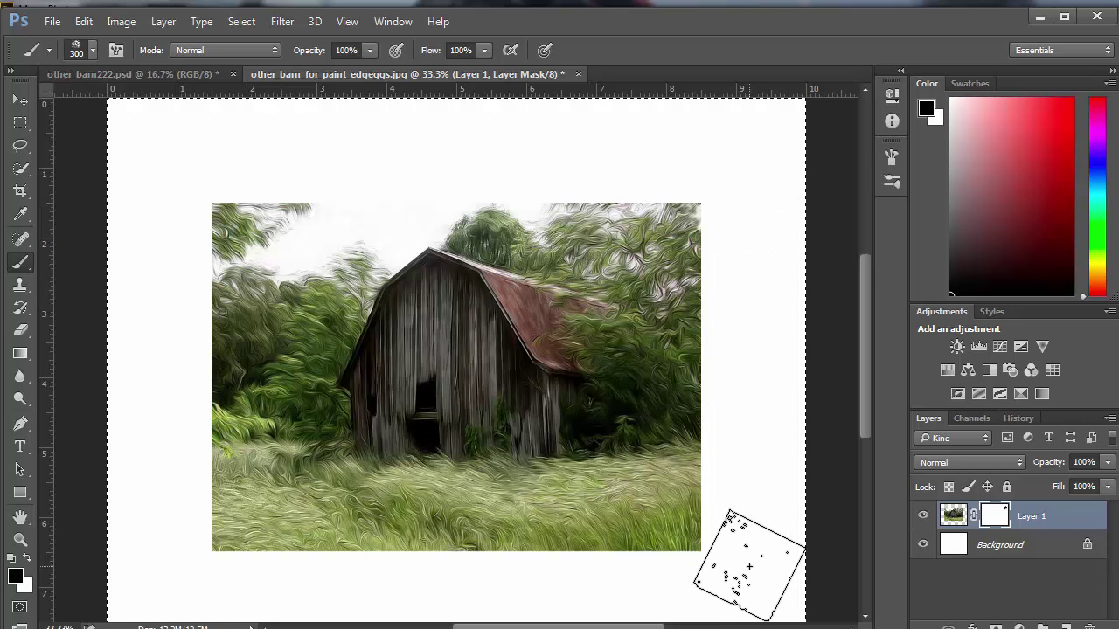
# Step: Paint test fades along the right, top and bottom edges, then fill the whole mask with white
pyautogui.keyDown('shift'); pyautogui.click(749, 567); pyautogui.keyUp('shift')
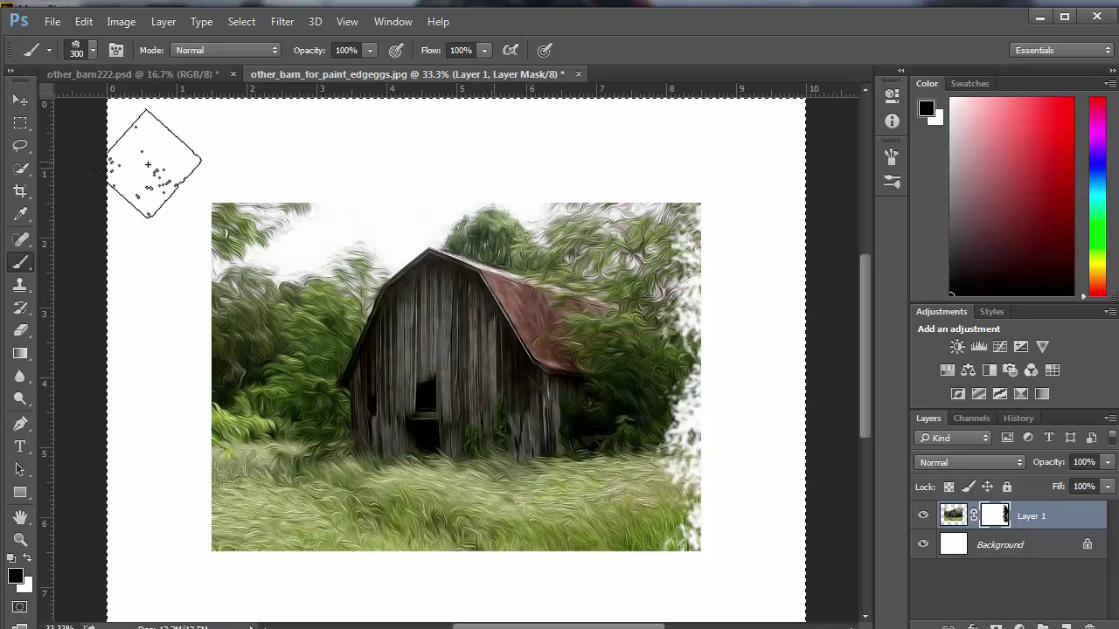
pyautogui.keyDown('shift'); pyautogui.click(211, 155); pyautogui.keyUp('shift')
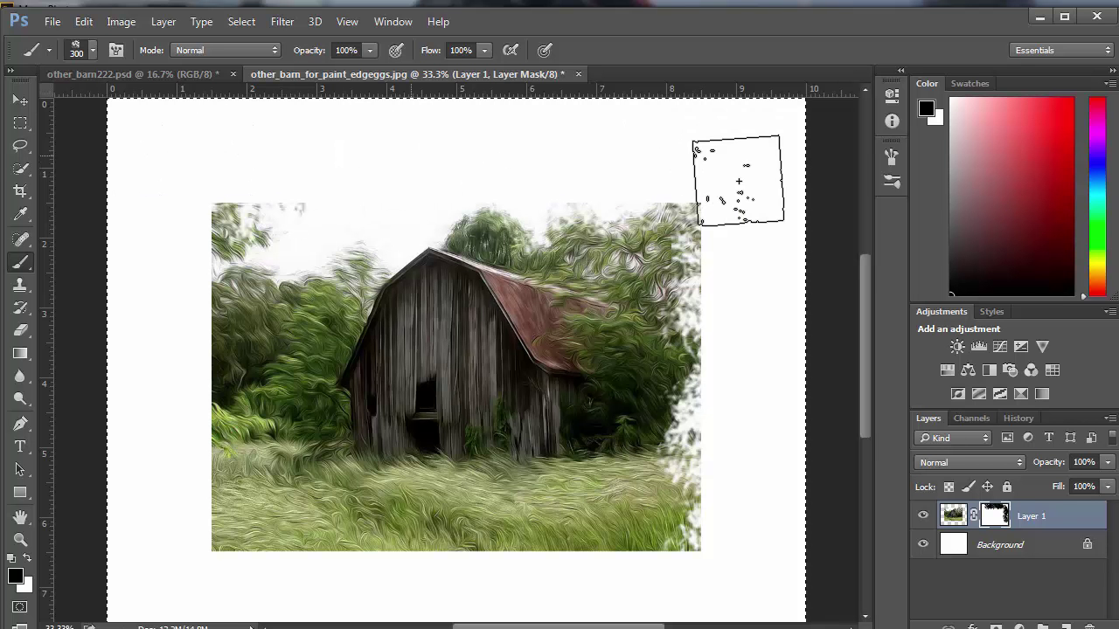
pyautogui.hotkey('ctrl', 'z')
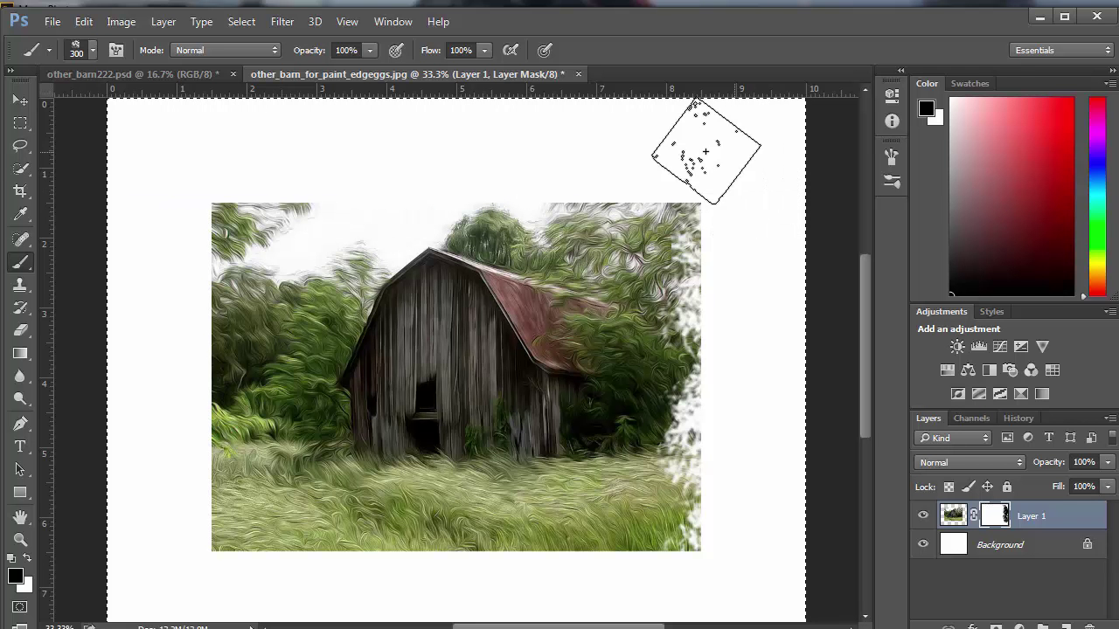
pyautogui.hotkey('ctrl', 'z')
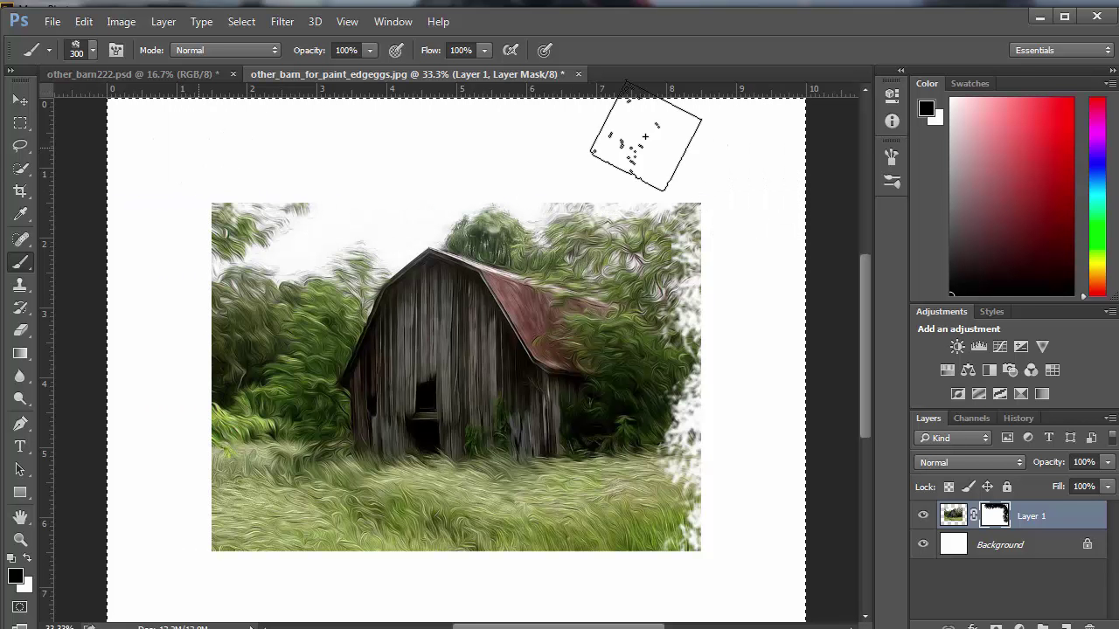
pyautogui.hotkey('ctrl', 'shift', 'z')
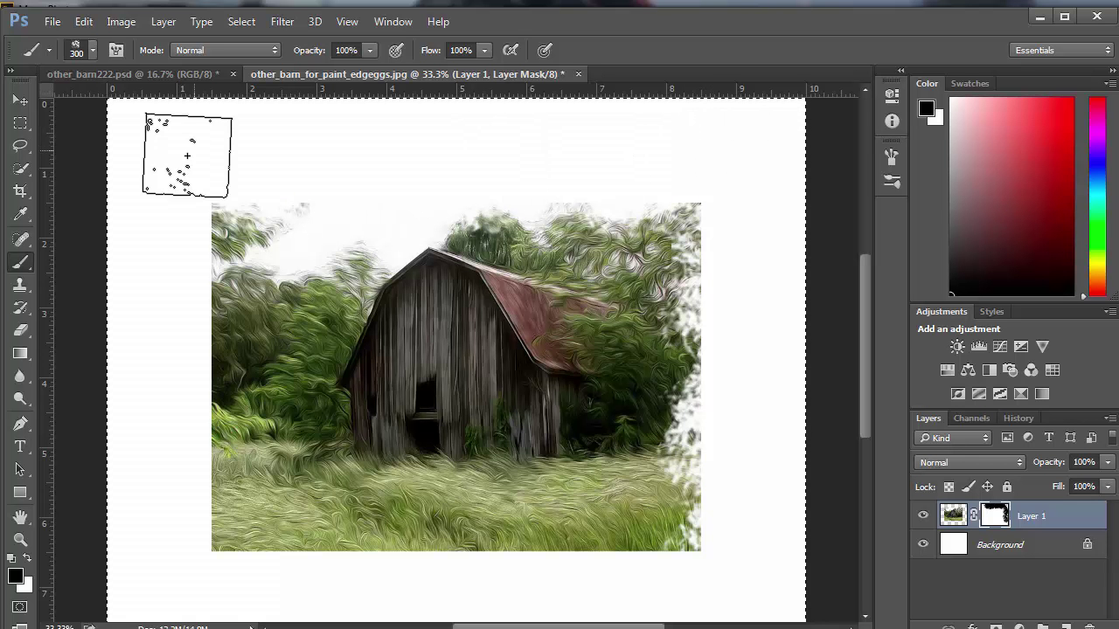
pyautogui.hotkey('ctrl', 'shift', 'z')
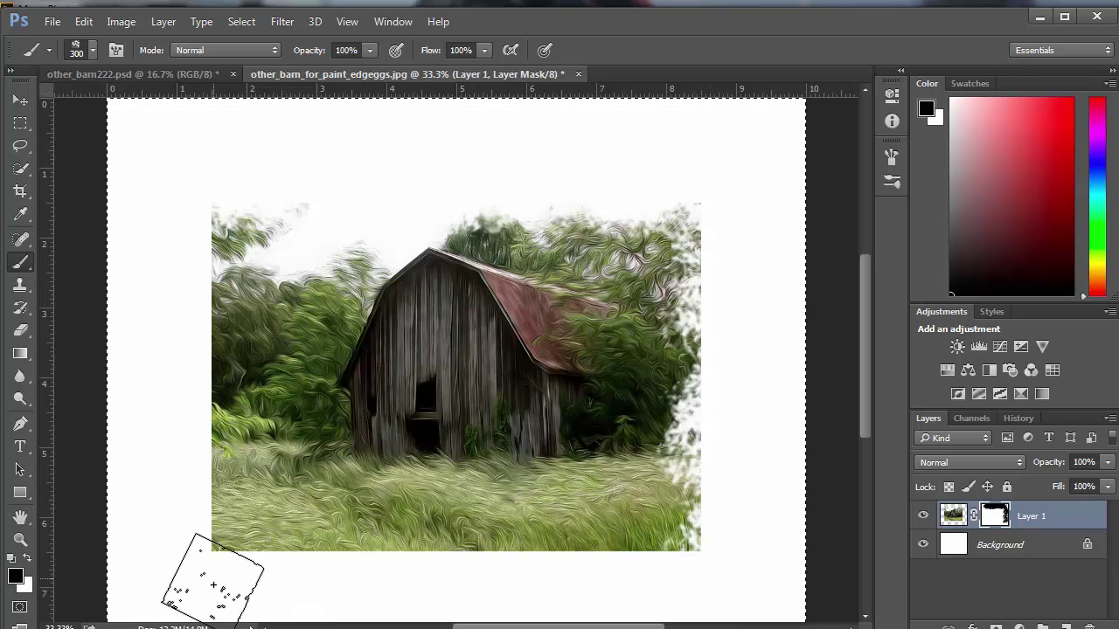
pyautogui.keyDown('shift'); pyautogui.click(214, 586); pyautogui.keyUp('shift')
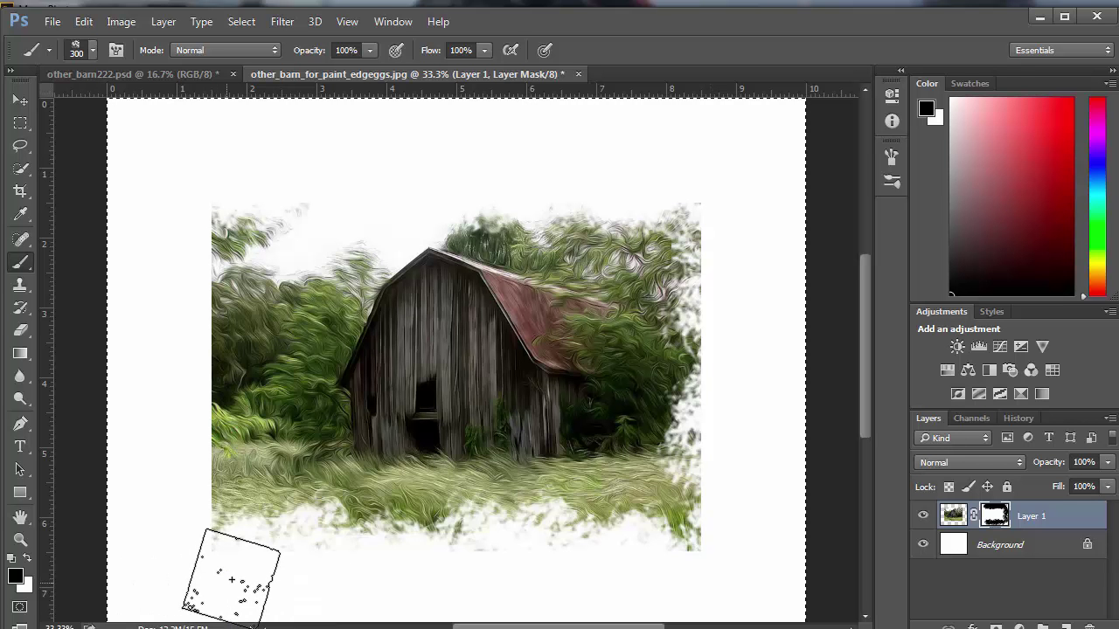
pyautogui.hotkey('ctrl', 'z')
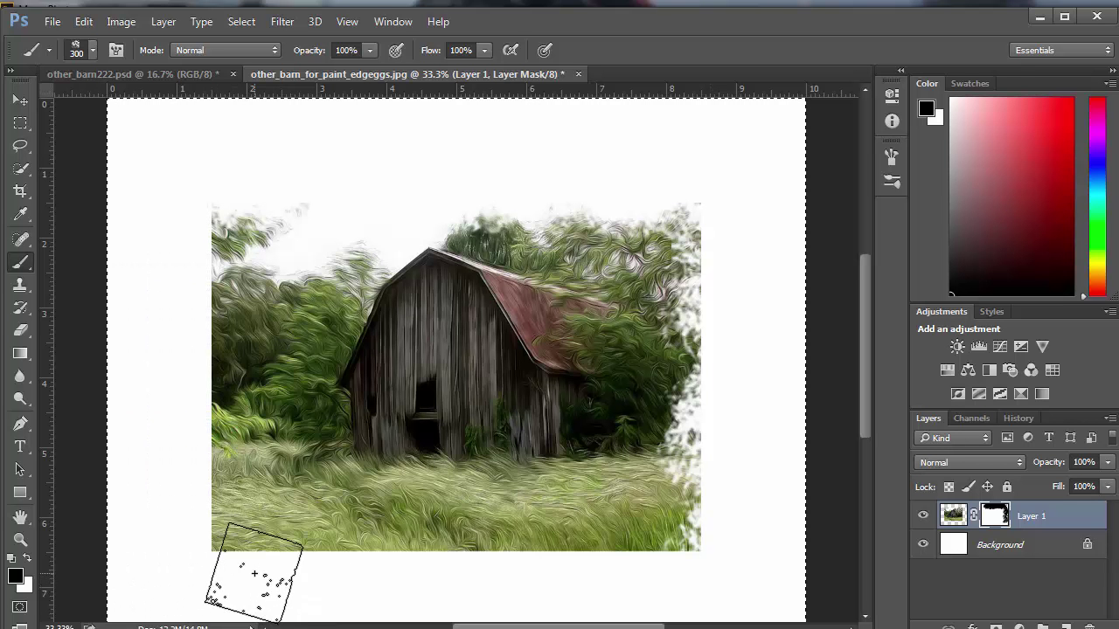
pyautogui.hotkey('ctrl', 'BackSpace')
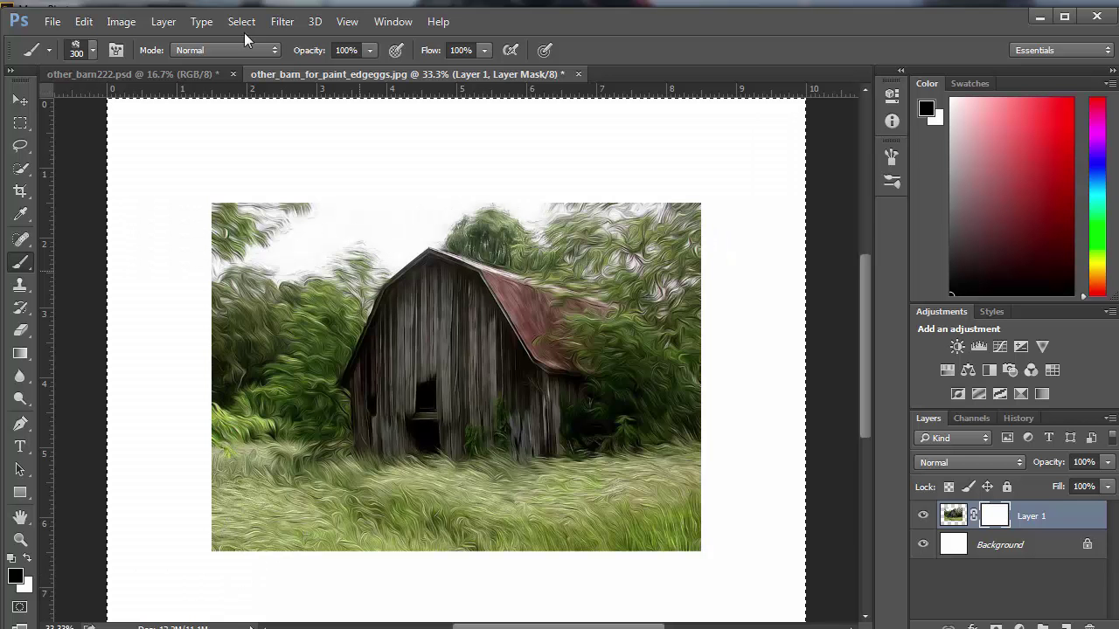
# Step: In the Brush panel's Scattering settings, set Count Jitter to 9% and Scatter to 66%
pyautogui.click(116, 50)
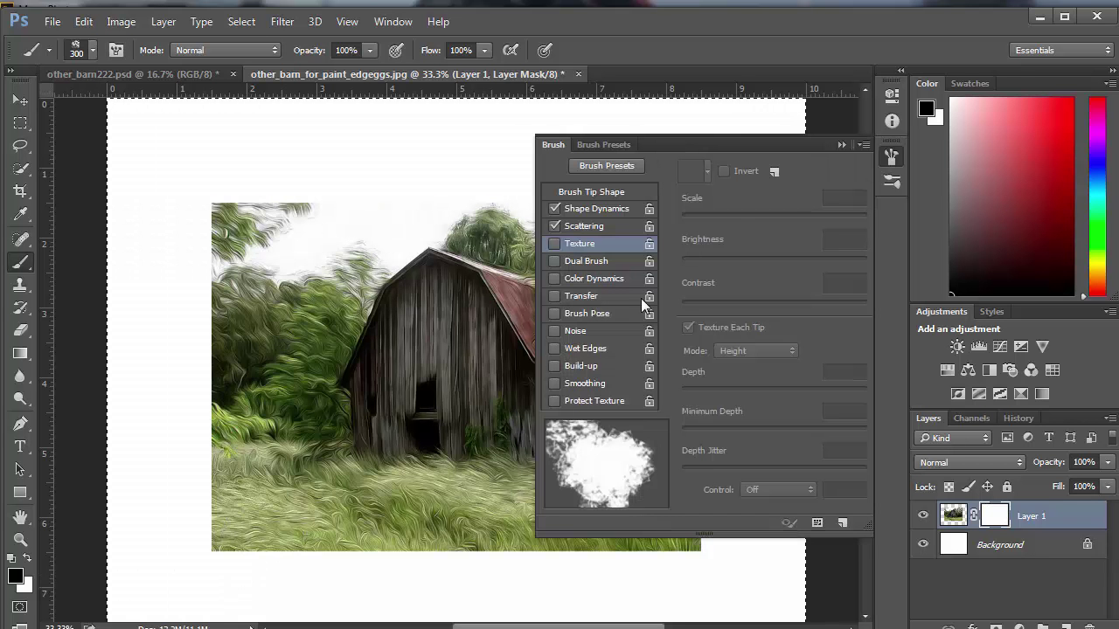
pyautogui.click(584, 227)
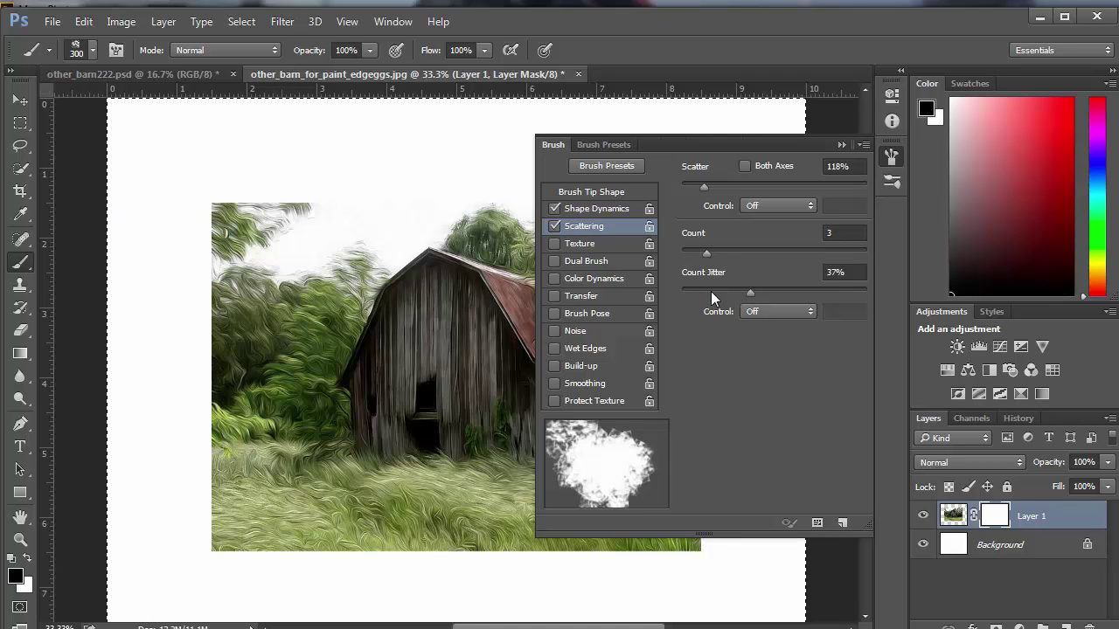
pyautogui.click(700, 293)
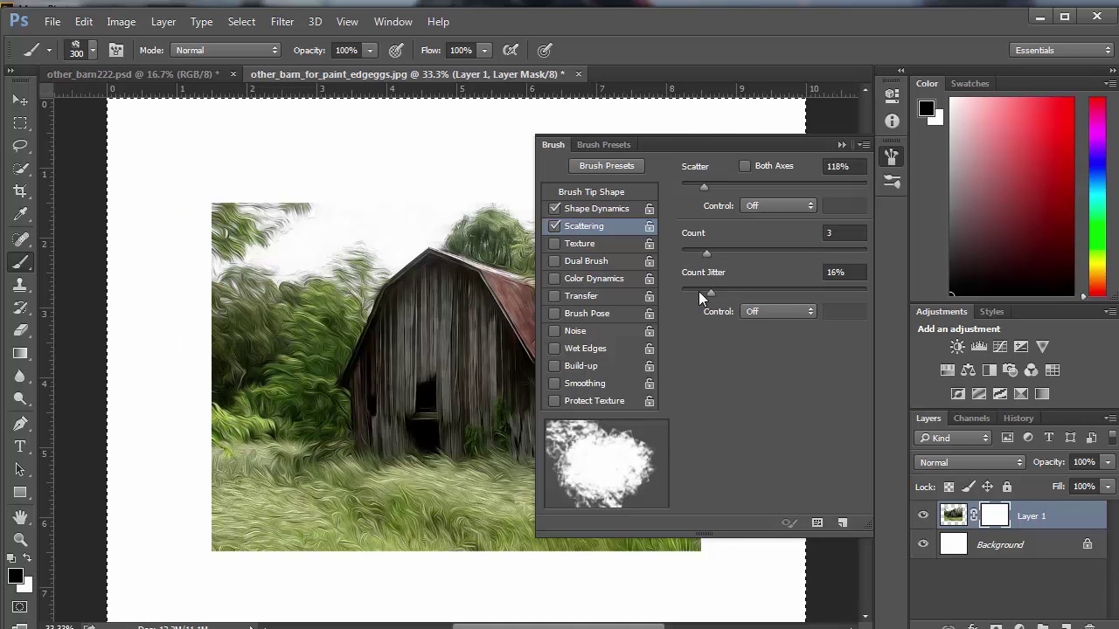
pyautogui.click(694, 185)
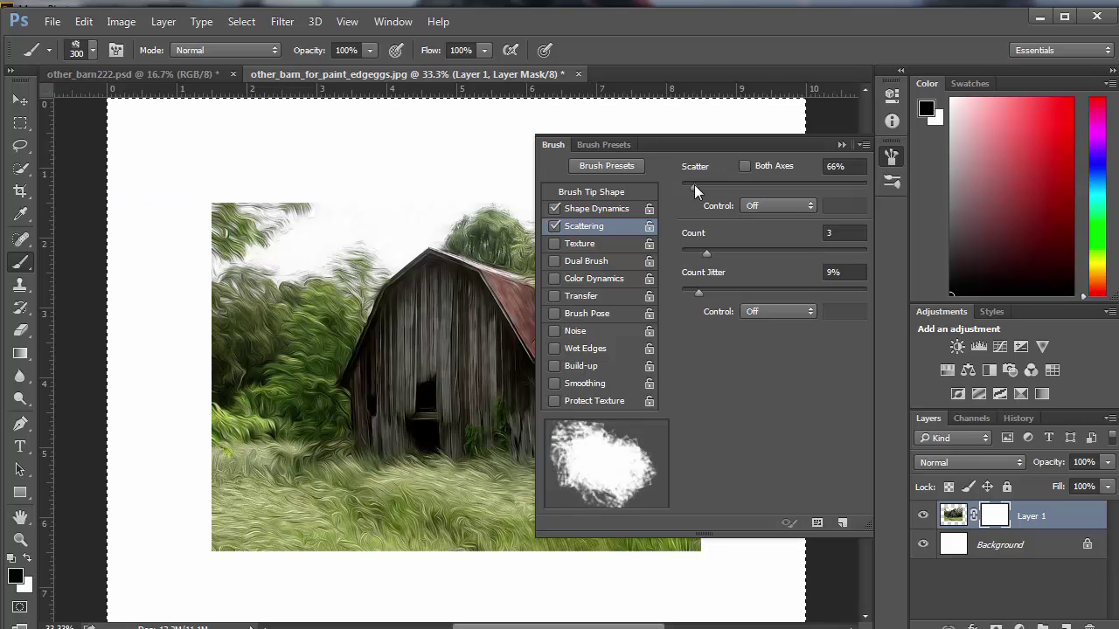
pyautogui.click(842, 144)
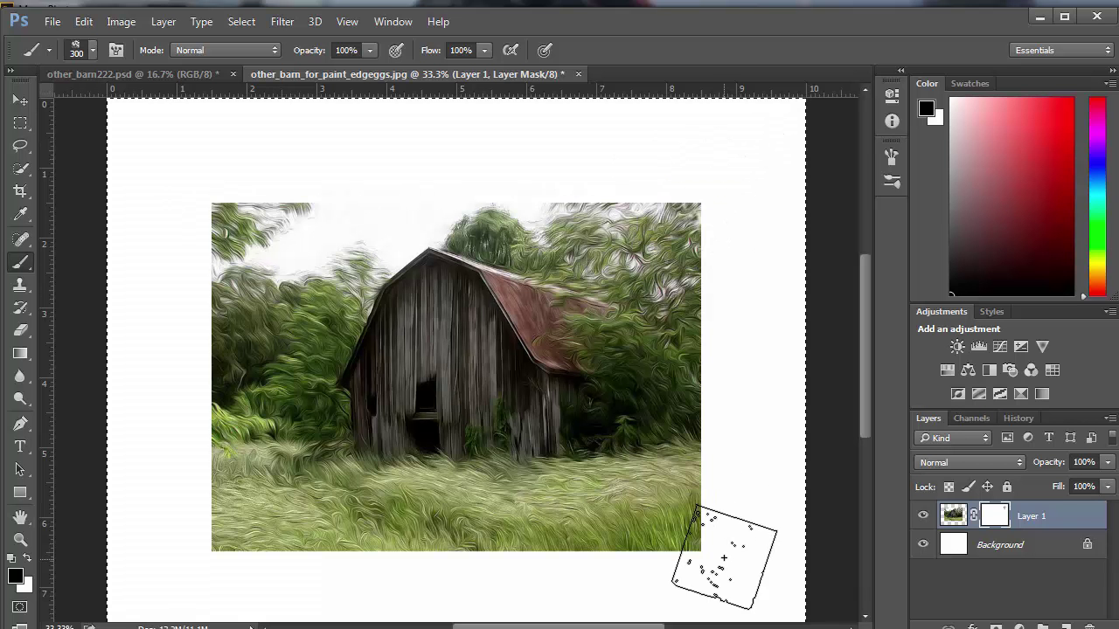
# Step: Try a ragged test stroke, then reset the mask to white and shrink the brush to 175 px
pyautogui.moveTo(737, 562)
pyautogui.mouseDown()
pyautogui.moveTo(209, 583)
pyautogui.moveTo(661, 586)
pyautogui.moveTo(202, 616)
pyautogui.mouseUp()
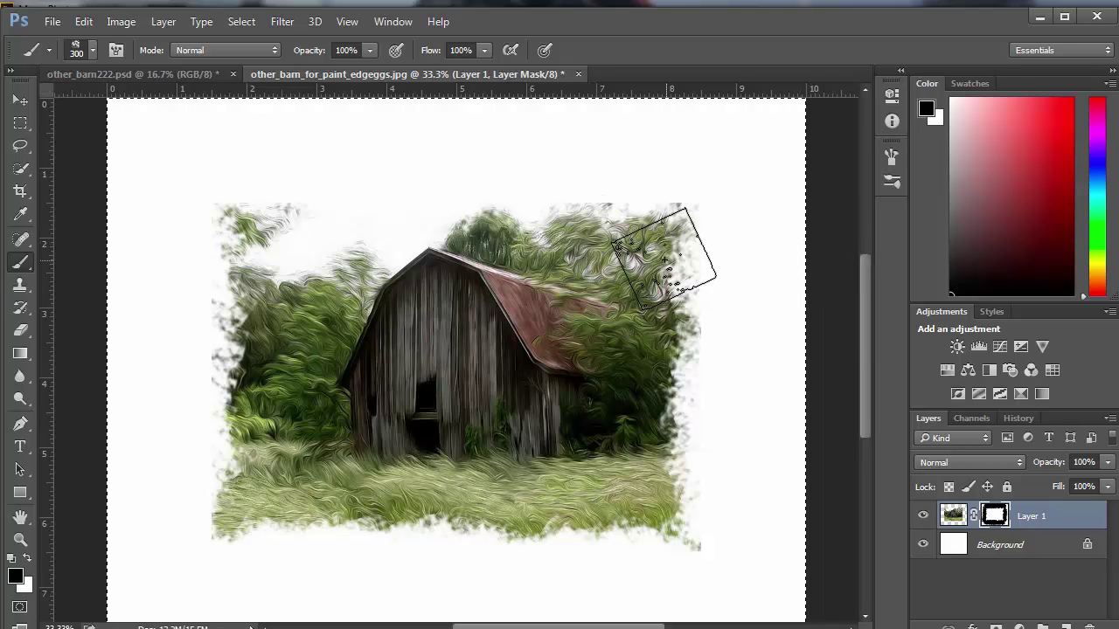
pyautogui.hotkey('ctrl', 'BackSpace')
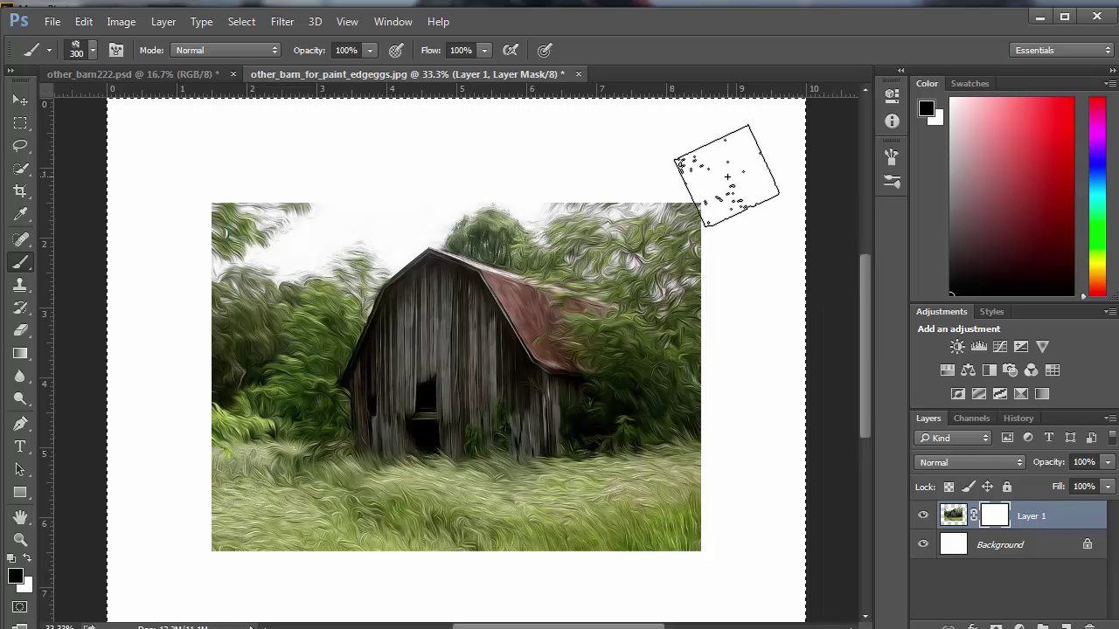
pyautogui.press('[')
pyautogui.press('[')
pyautogui.press('[')
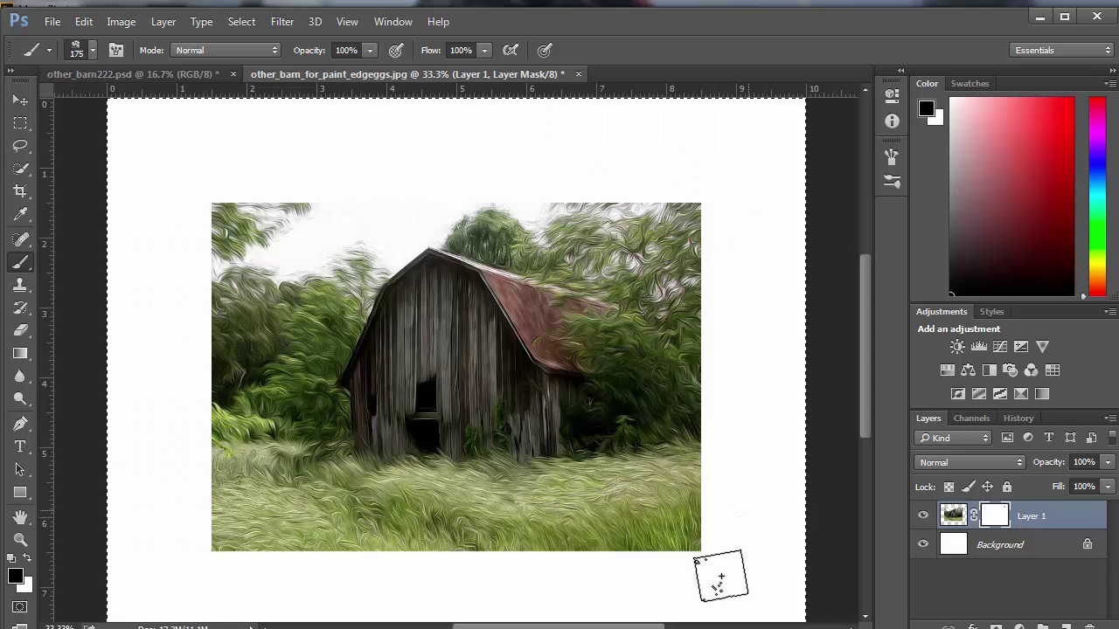
# Step: Roughen the right, top, bottom and left edges with straight brush strokes, then view full screen
pyautogui.keyDown('shift'); pyautogui.click(724, 566); pyautogui.keyUp('shift')
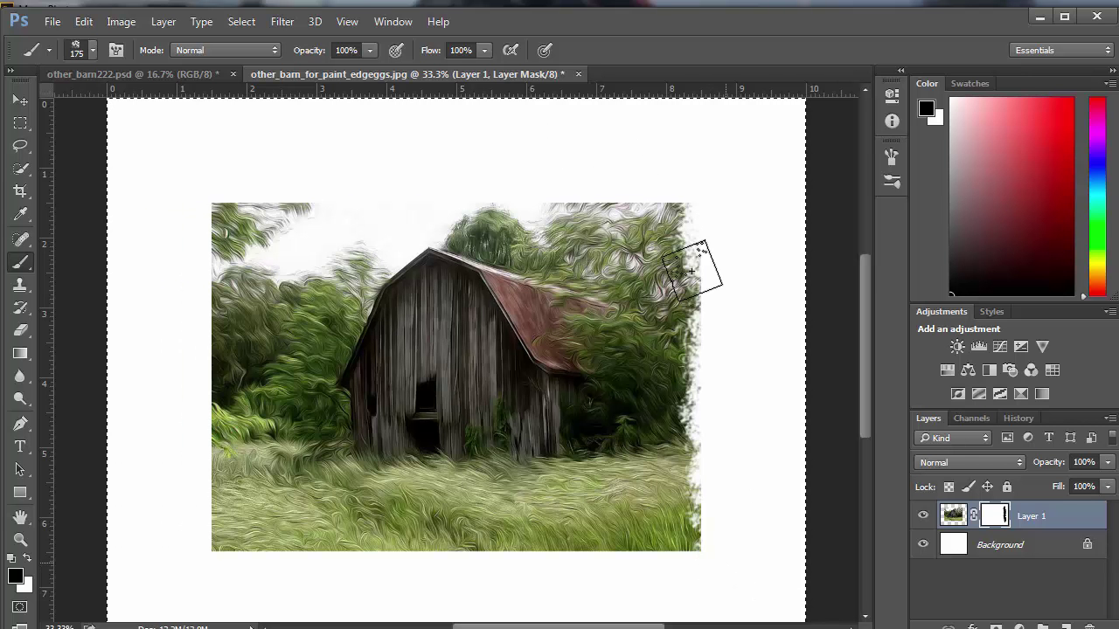
pyautogui.click(215, 171)
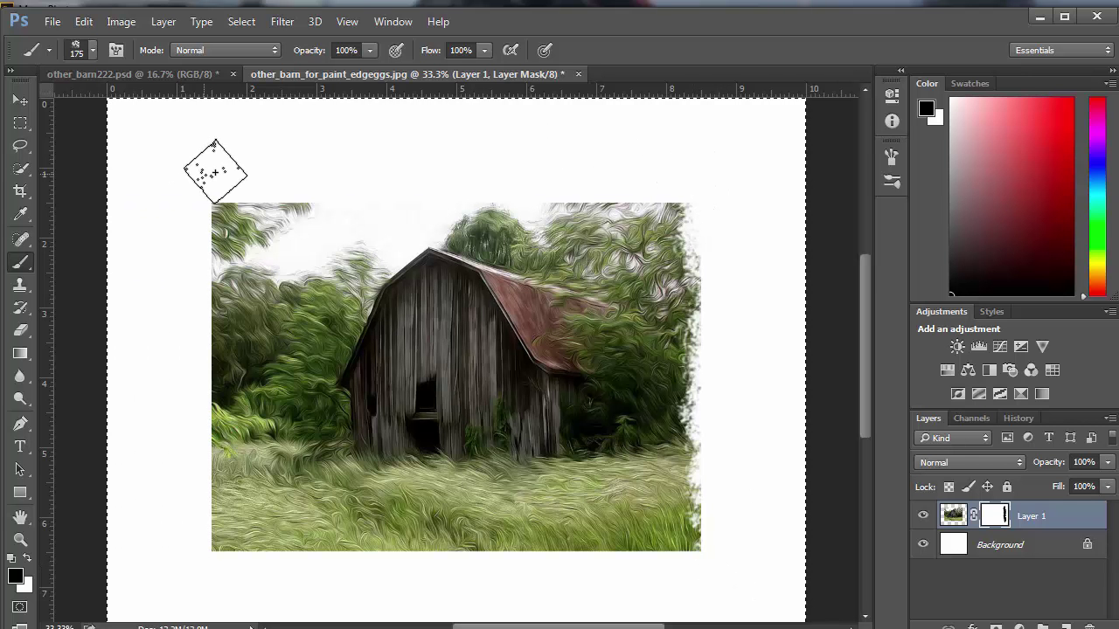
pyautogui.keyDown('shift'); pyautogui.click(663, 175); pyautogui.keyUp('shift')
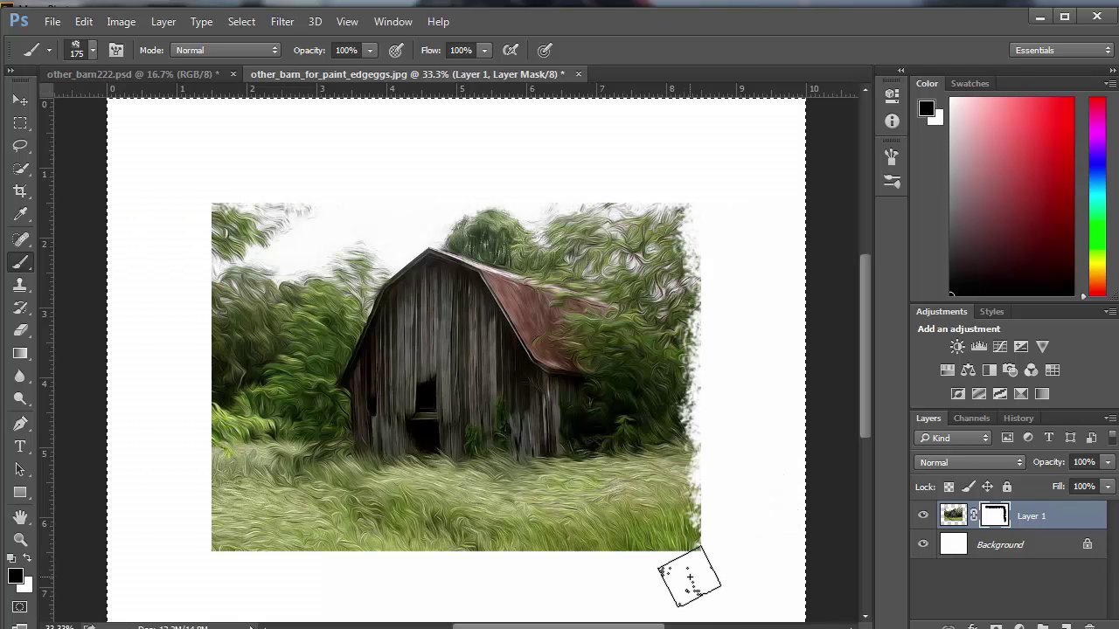
pyautogui.keyDown('shift'); pyautogui.click(220, 581); pyautogui.keyUp('shift')
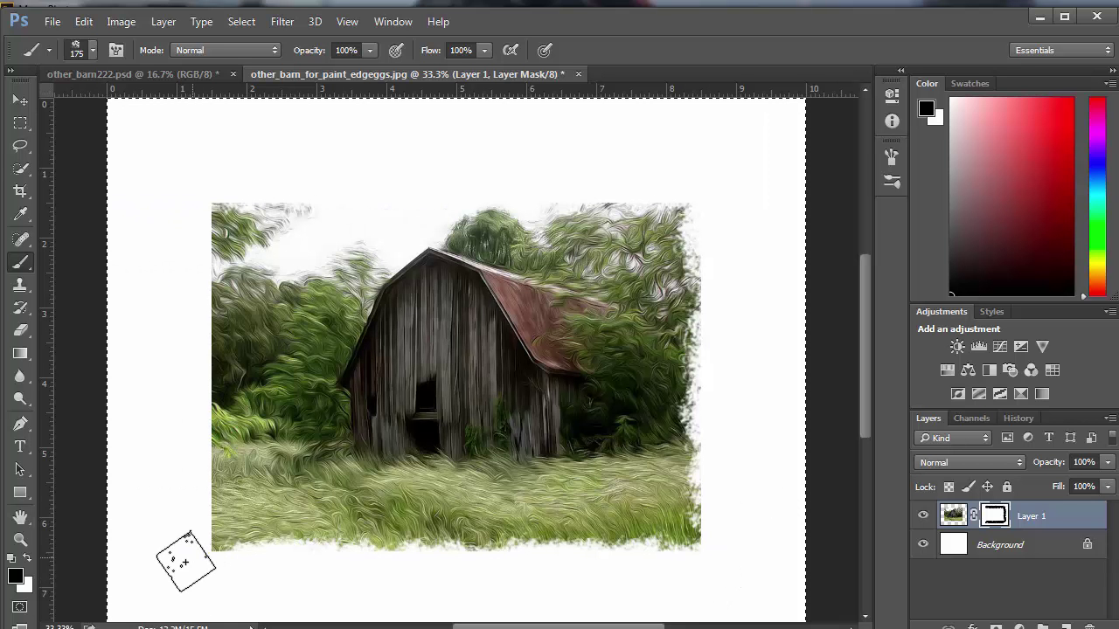
pyautogui.keyDown('shift'); pyautogui.click(185, 189); pyautogui.keyUp('shift')
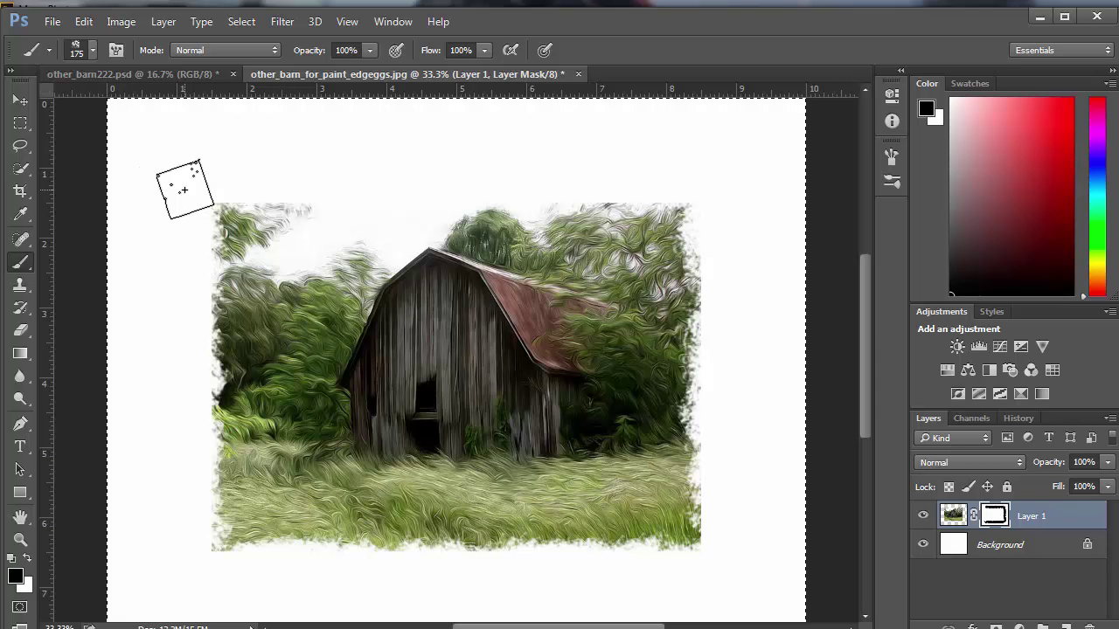
pyautogui.keyDown('shift'); pyautogui.click(195, 571); pyautogui.keyUp('shift')
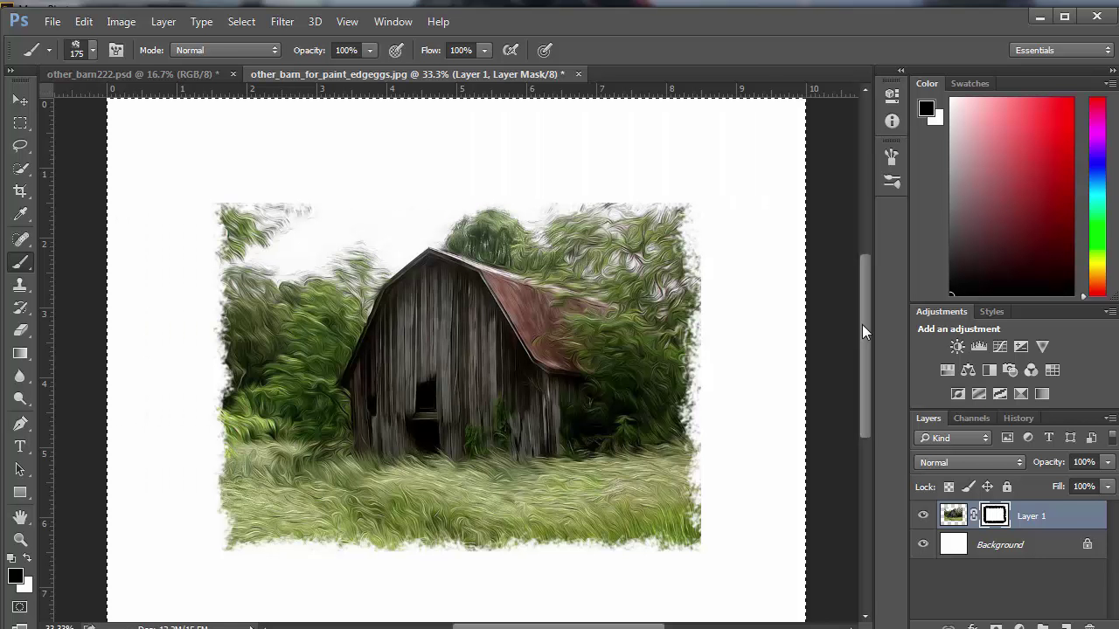
pyautogui.press('f')
pyautogui.press('f')
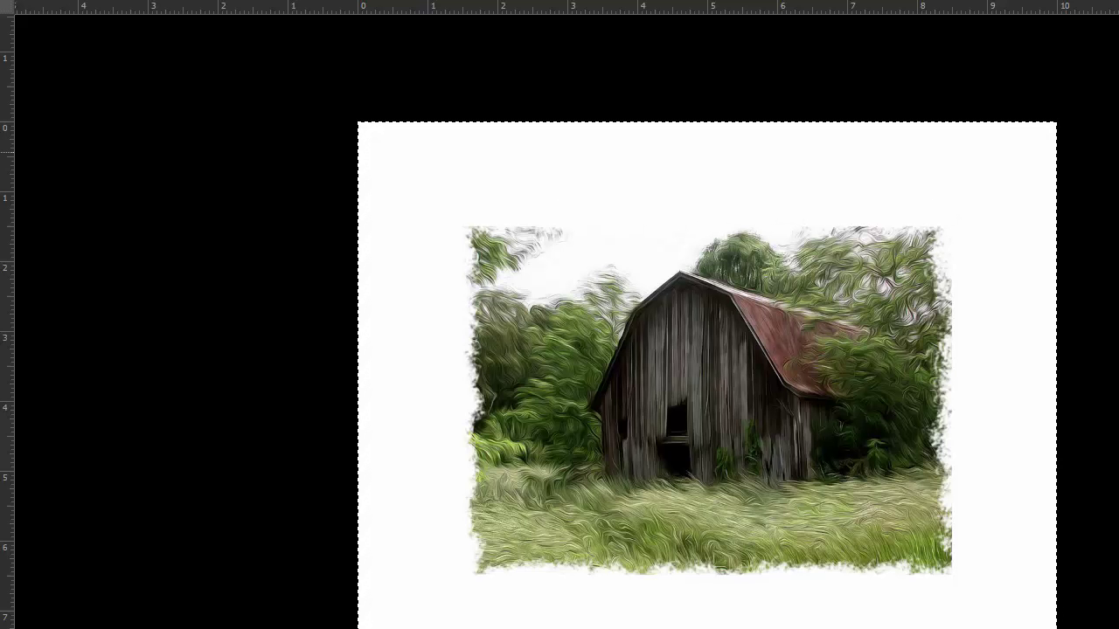
# Step: Leave full-screen view and return to Standard Screen Mode
pyautogui.press('f')
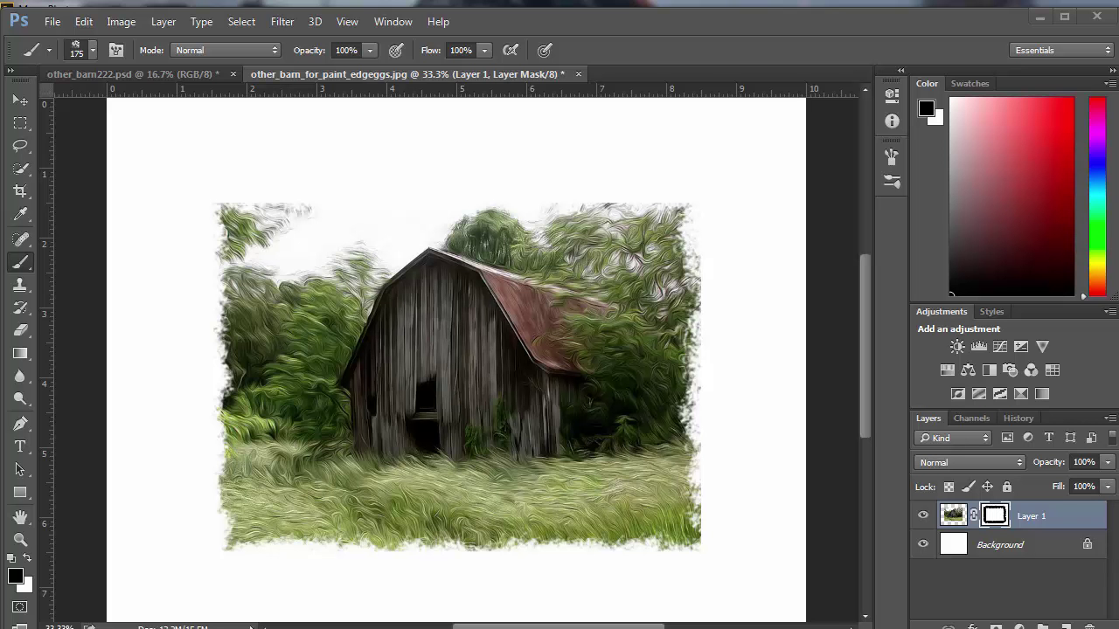
# Step: Pick the 54 px textured brush preset and show its detailed Brush settings
pyautogui.click(76, 52)
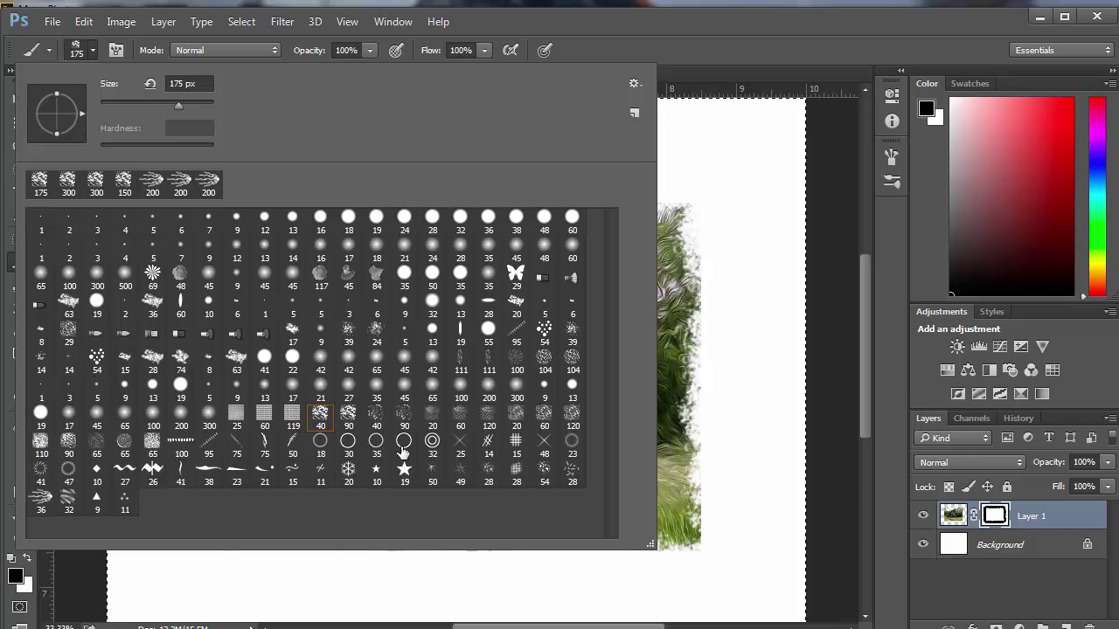
pyautogui.click(545, 332)
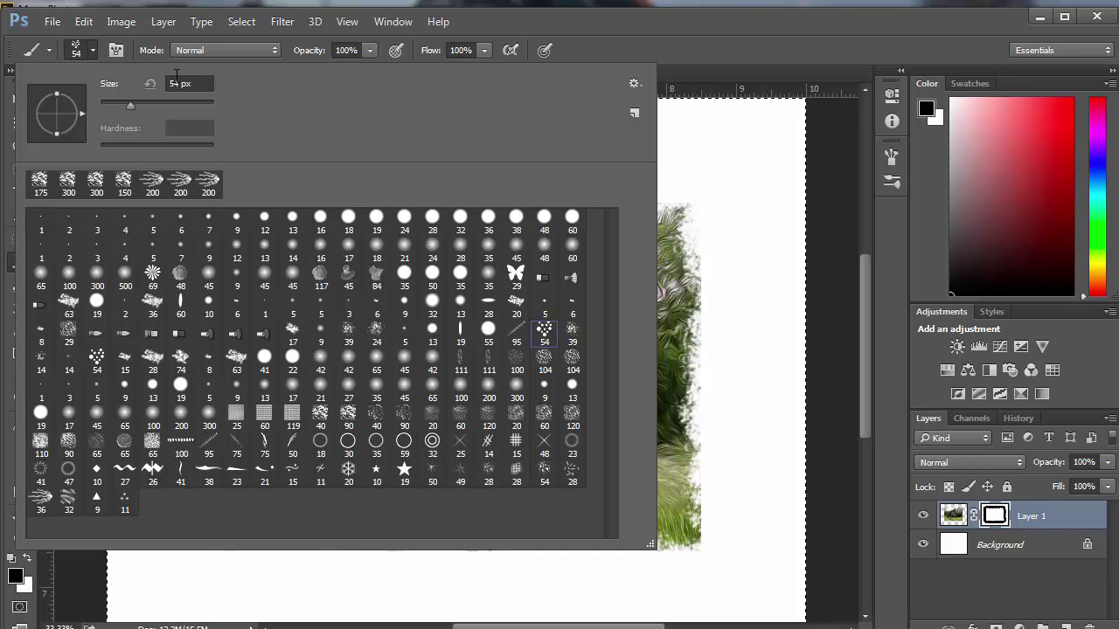
pyautogui.click(116, 51)
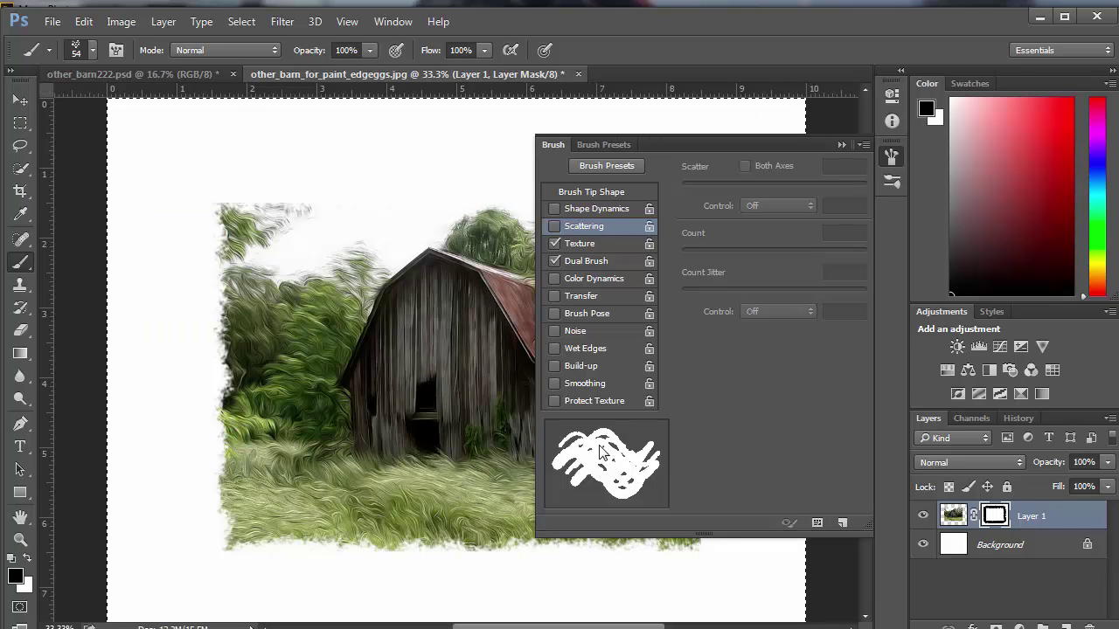
# Step: Enable Shape Dynamics with 27% size jitter, 43% minimum diameter and 9% angle jitter
pyautogui.click(577, 207)
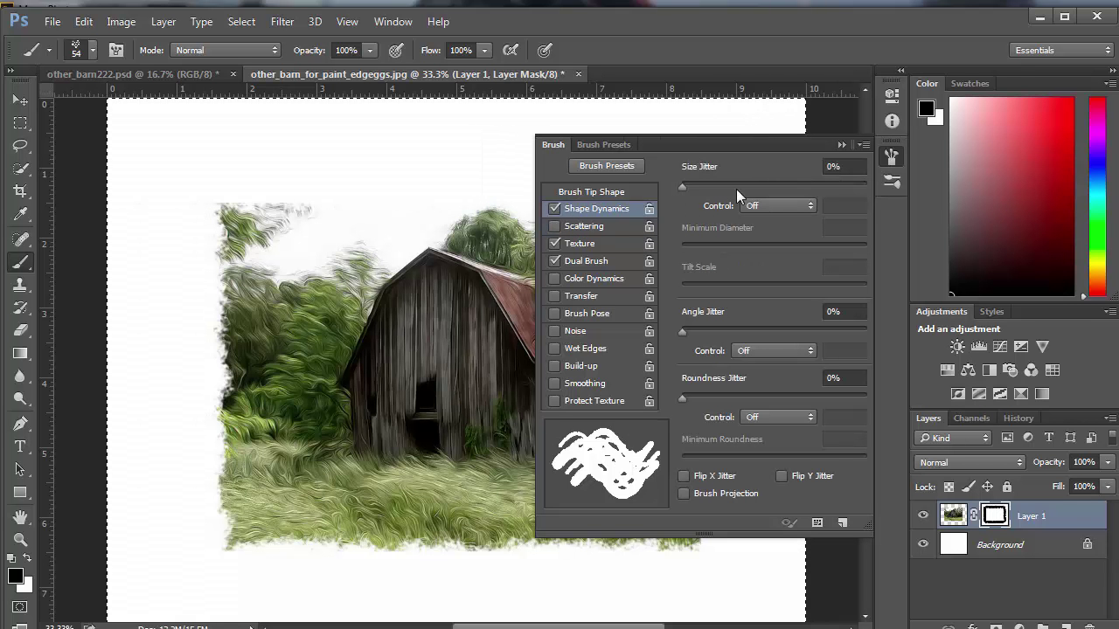
pyautogui.click(713, 187)
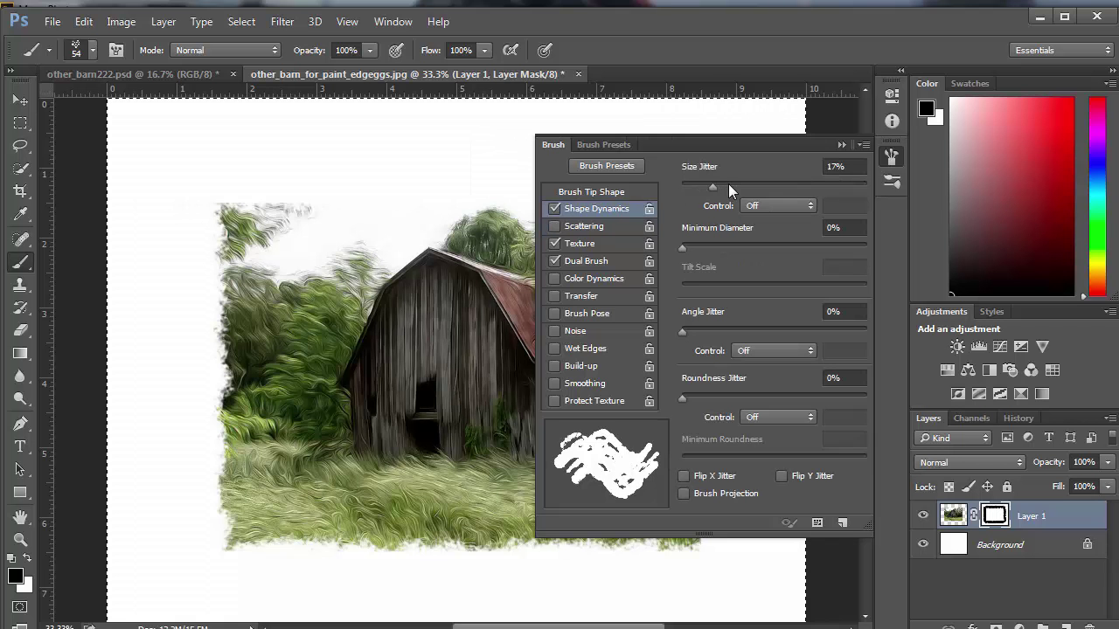
pyautogui.click(730, 185)
pyautogui.click(713, 246)
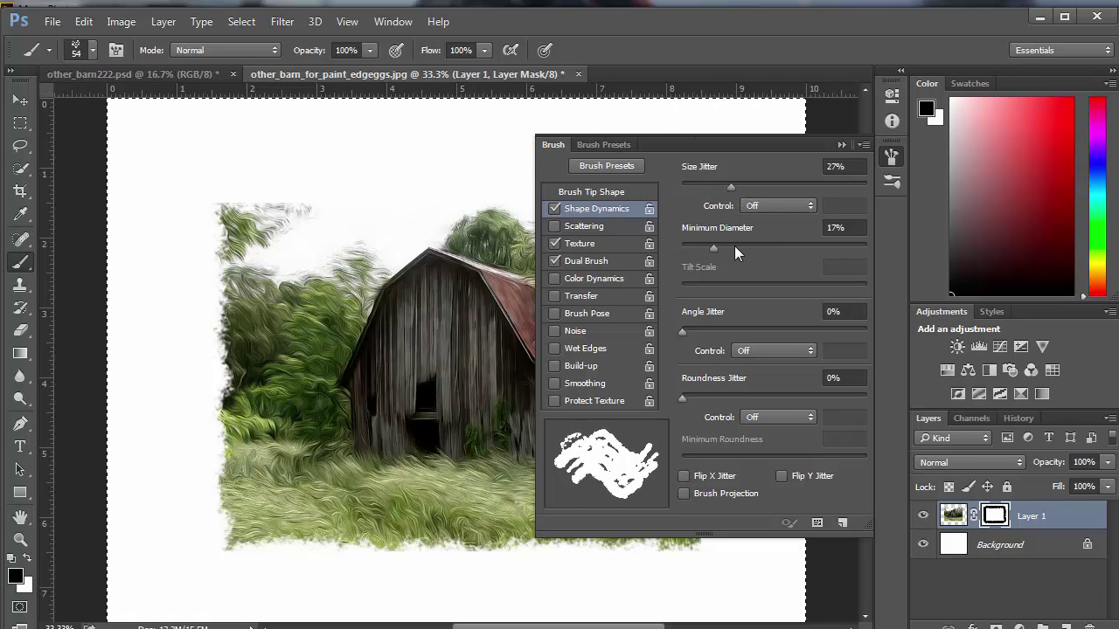
pyautogui.click(735, 247)
pyautogui.click(761, 248)
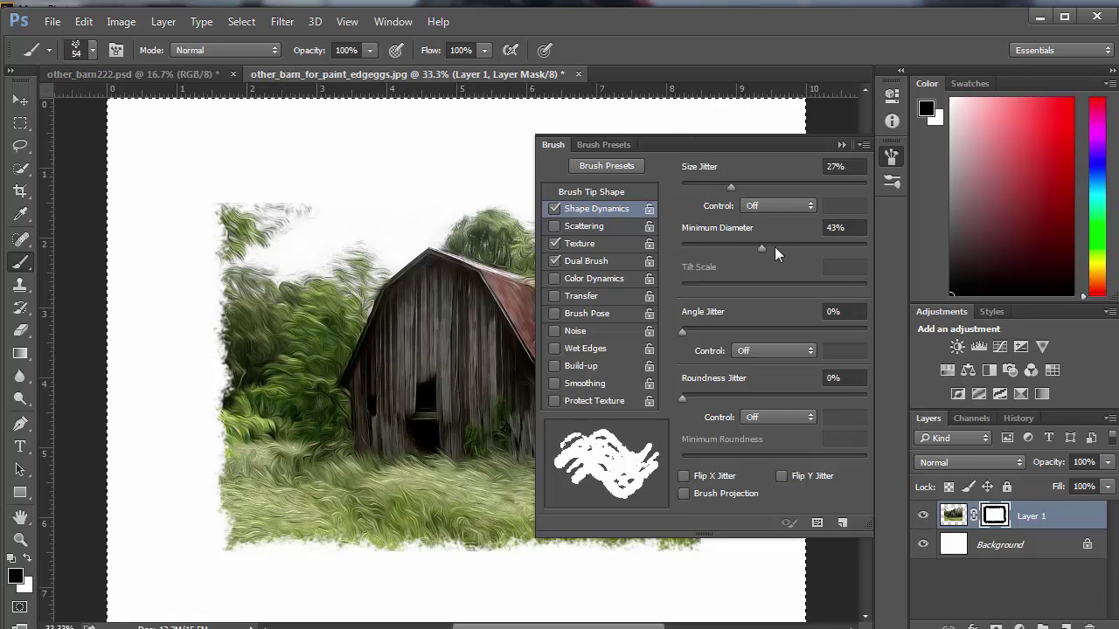
pyautogui.moveTo(713, 329); pyautogui.dragTo(689, 333)
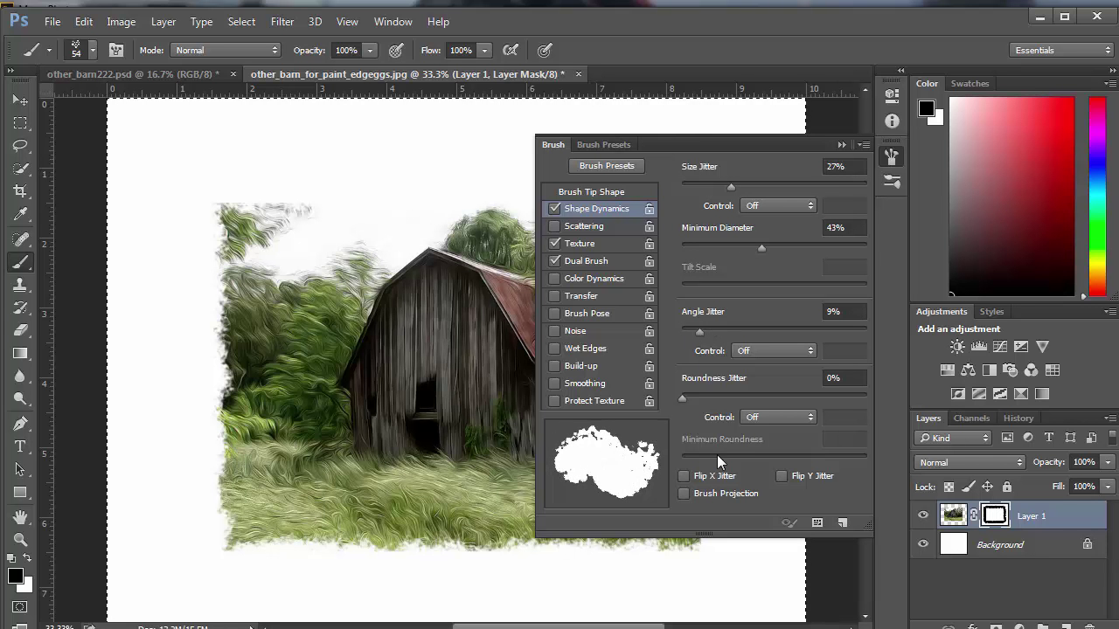
# Step: Set size jitter to Fade 25, angle jitter to Rotation, 32% roundness jitter, 27% minimum roundness
pyautogui.click(764, 208)
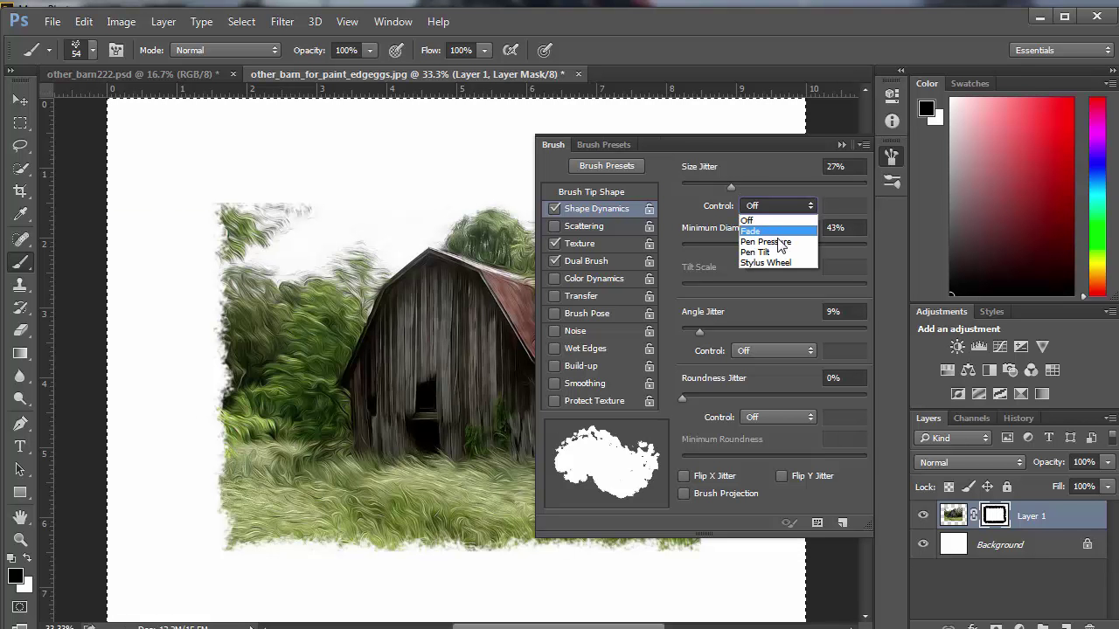
pyautogui.click(778, 232)
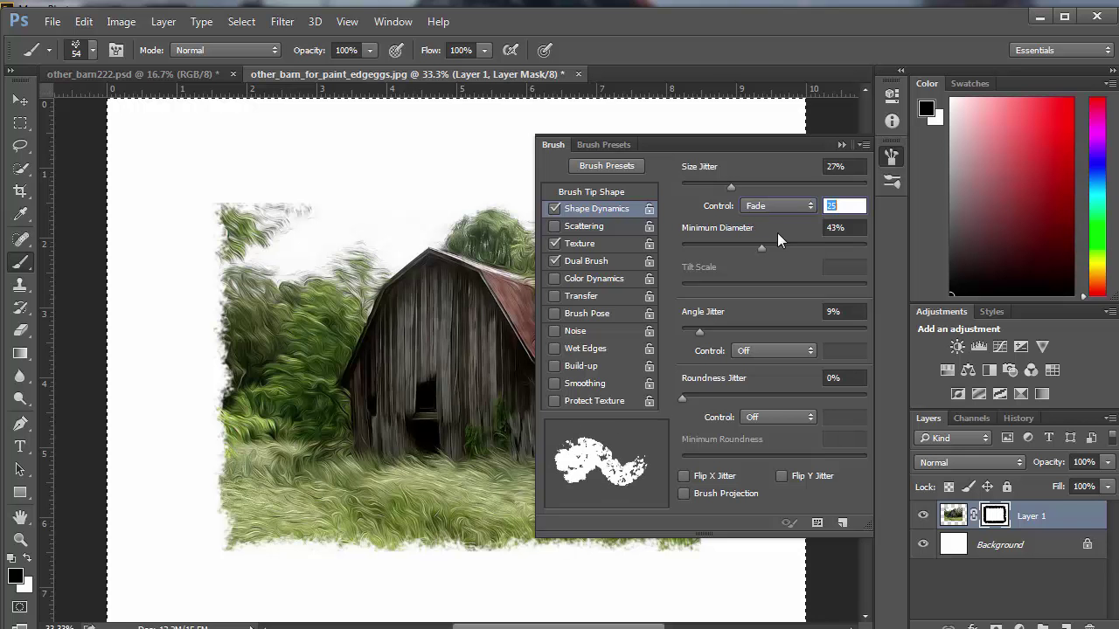
pyautogui.click(765, 351)
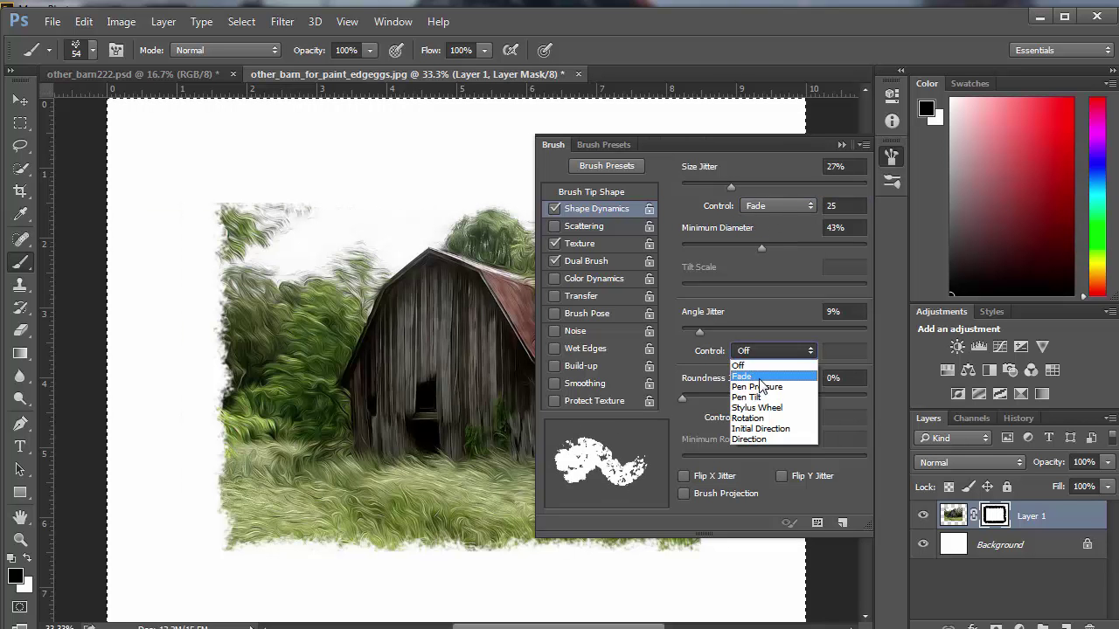
pyautogui.click(759, 377)
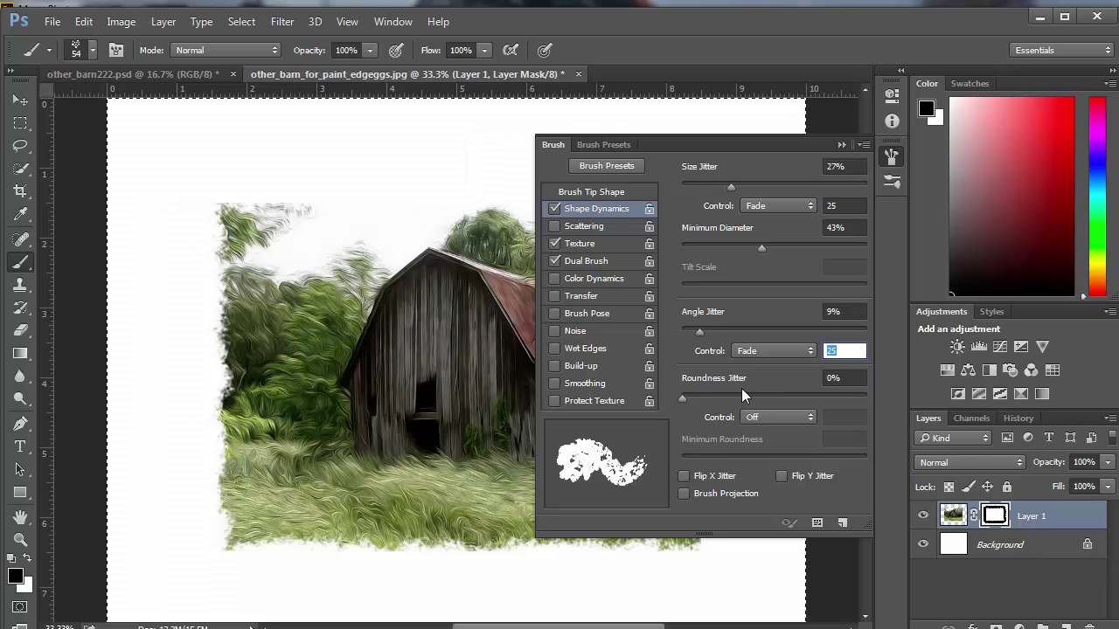
pyautogui.click(740, 393)
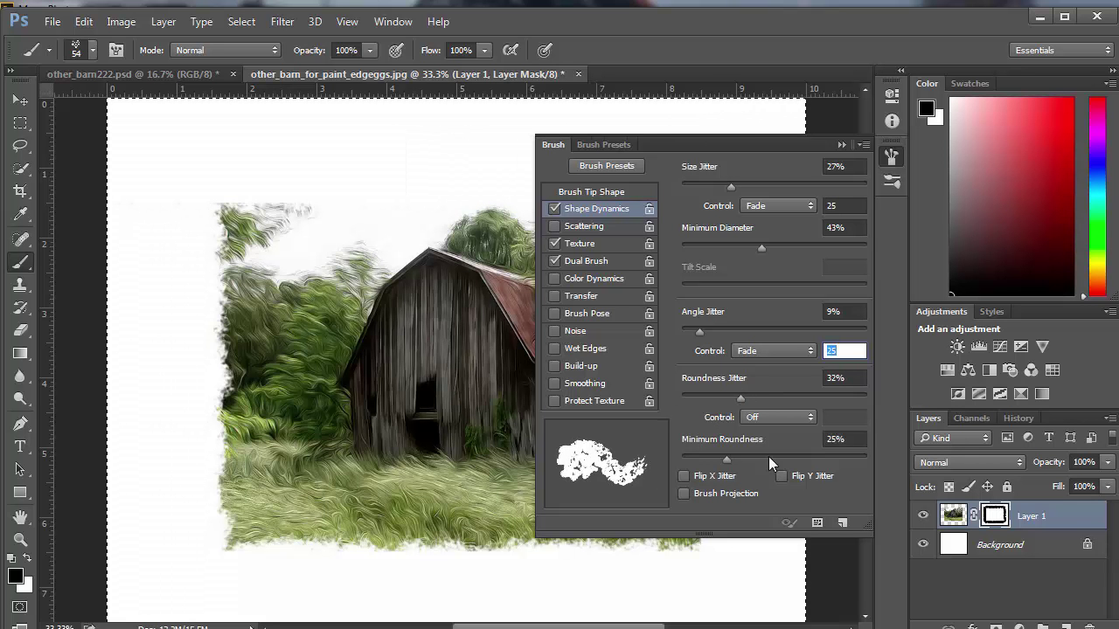
pyautogui.click(768, 457)
pyautogui.click(729, 455)
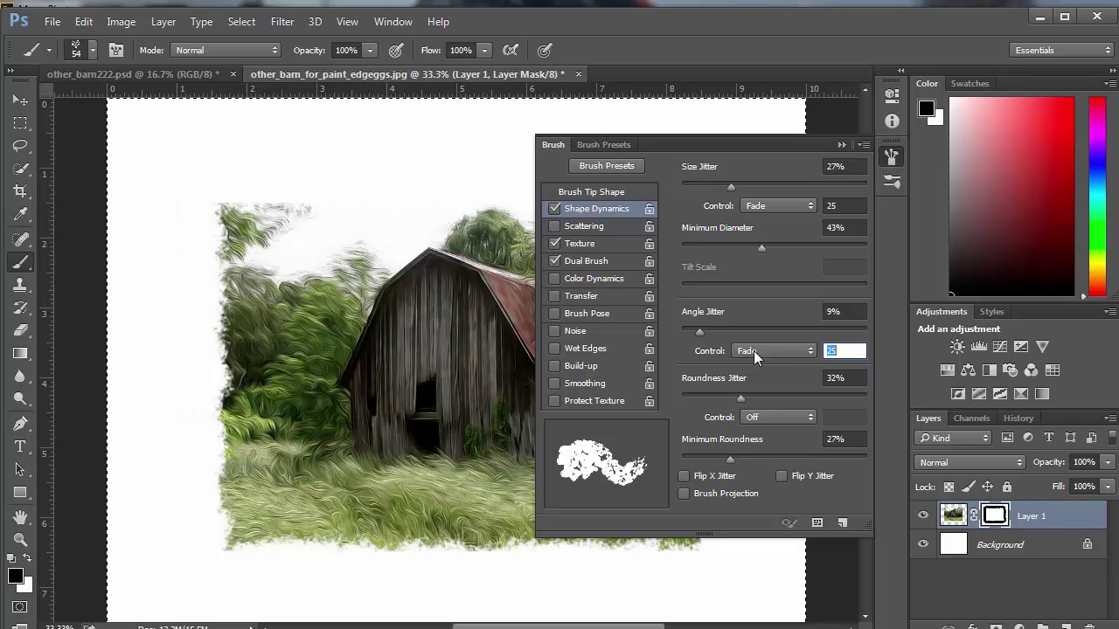
pyautogui.click(767, 352)
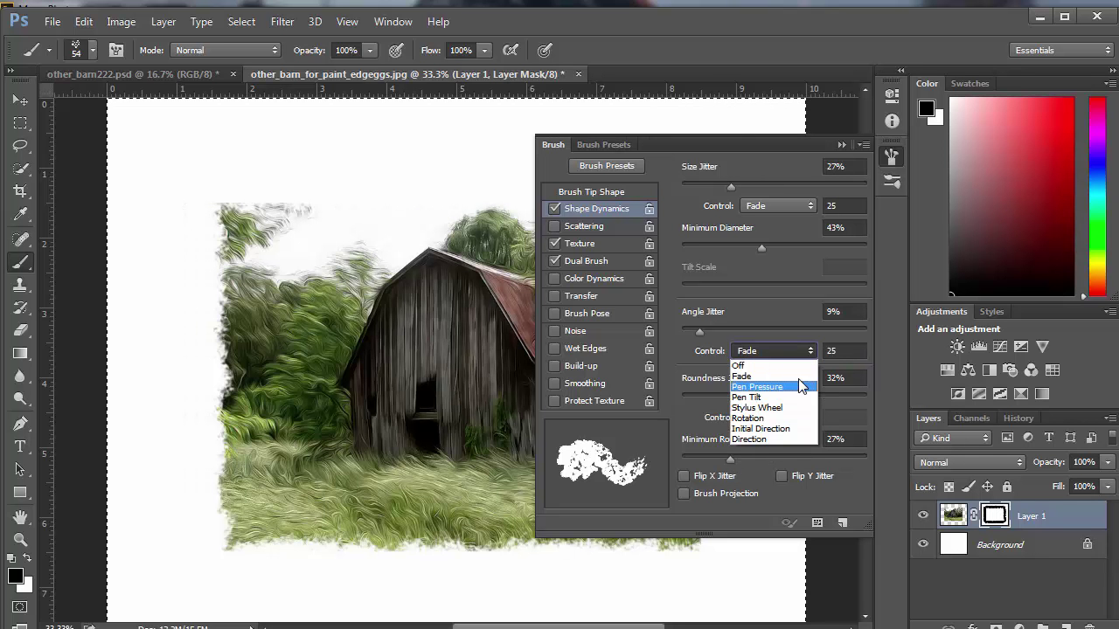
pyautogui.click(760, 419)
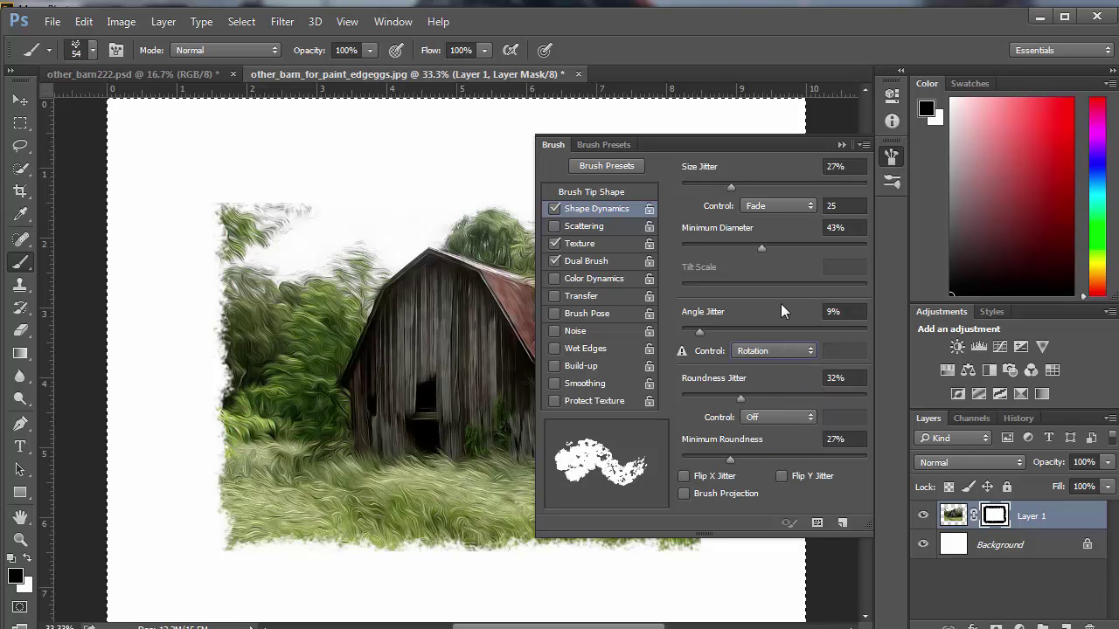
pyautogui.click(780, 205)
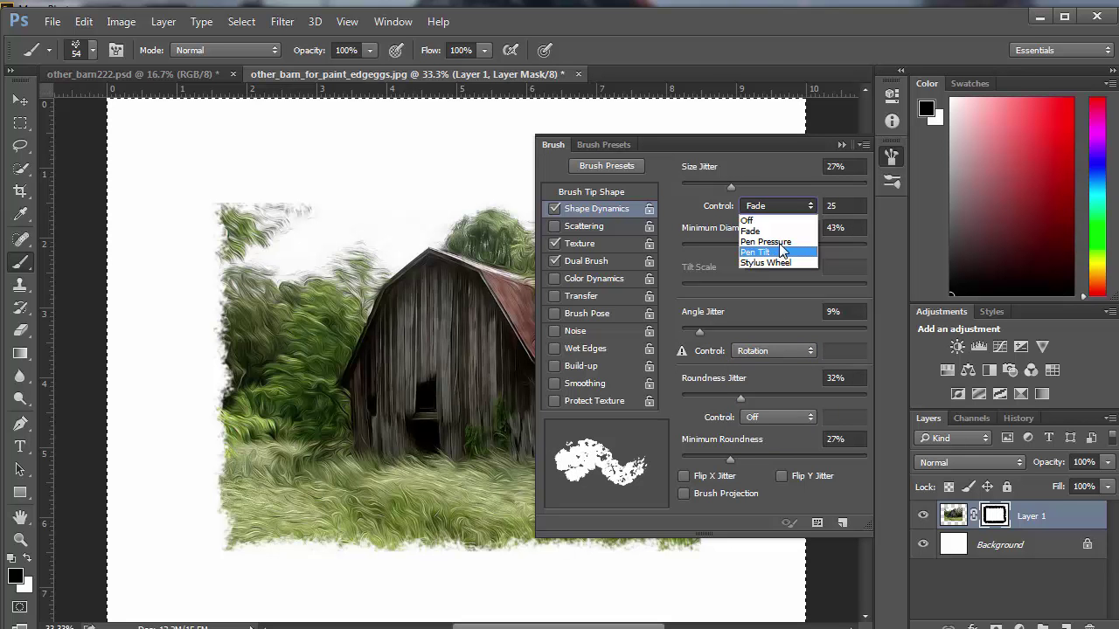
pyautogui.click(845, 256)
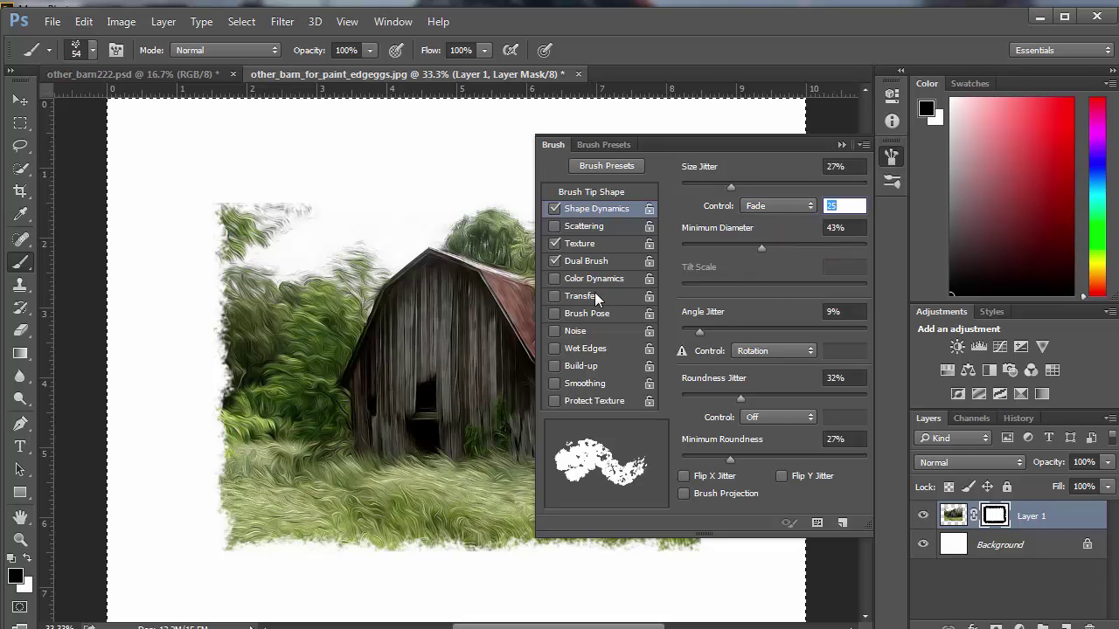
# Step: Enable Scattering at 123% with count 1 and 17% count jitter, then close the panel
pyautogui.click(600, 226)
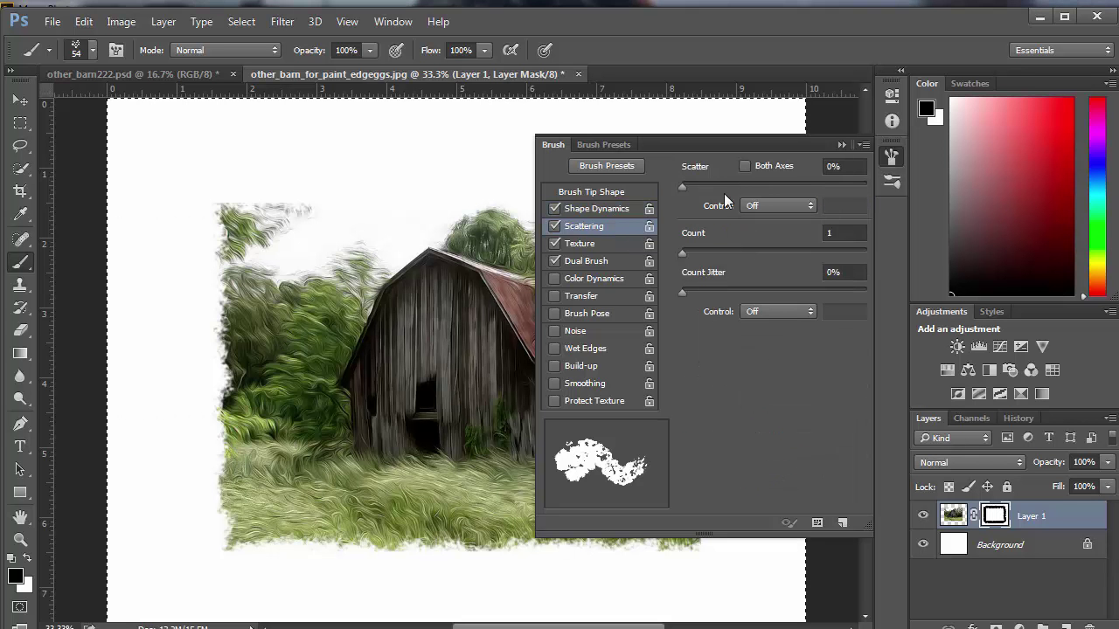
pyautogui.click(705, 185)
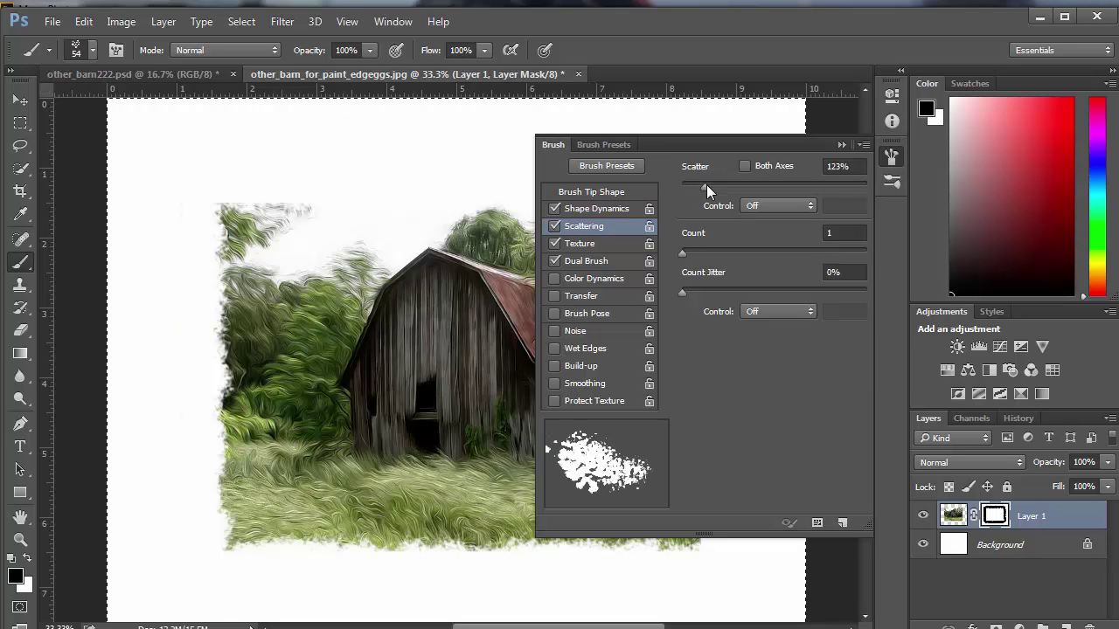
pyautogui.moveTo(707, 250); pyautogui.dragTo(687, 256)
pyautogui.click(715, 291)
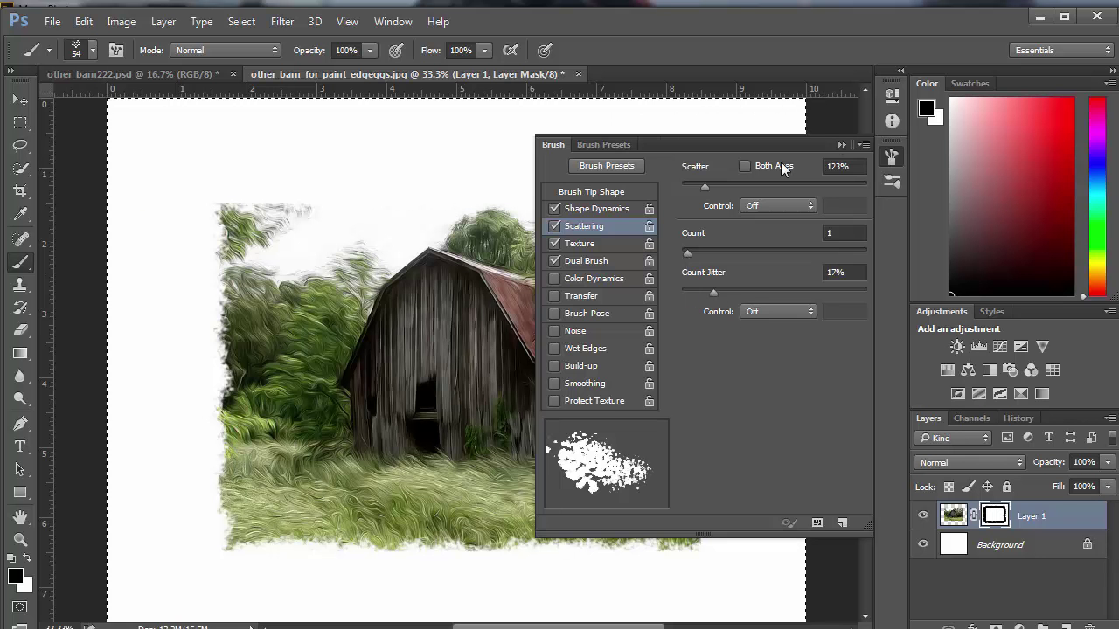
pyautogui.press('F5')
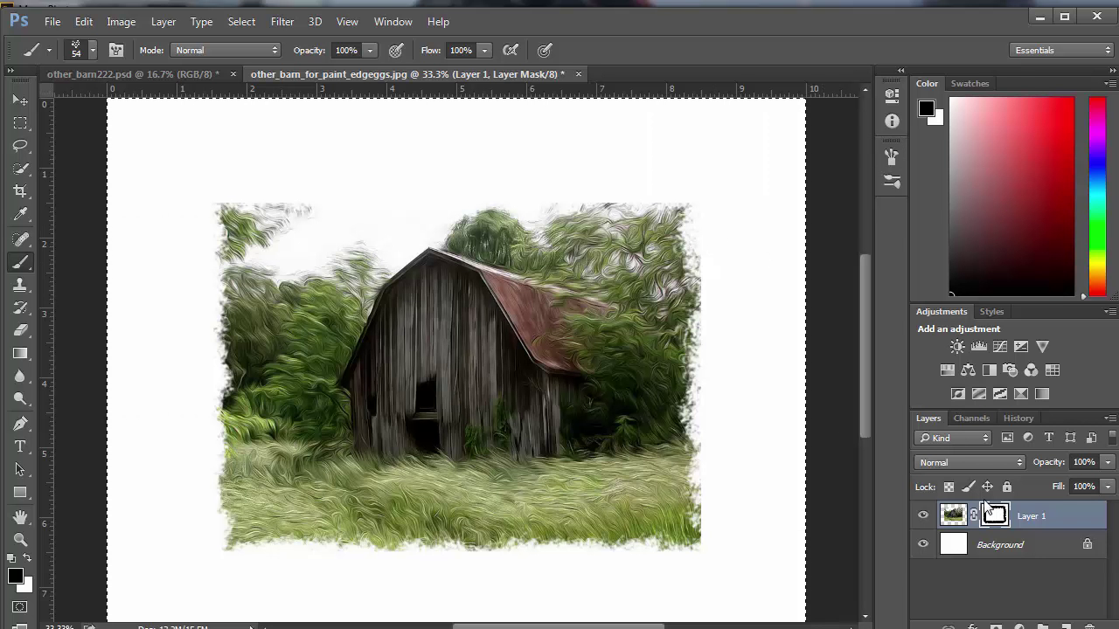
# Step: Reset the mask to white, enlarge the brush, and mask the right edge, undoing a bottom stroke
pyautogui.hotkey('ctrl', 'BackSpace')
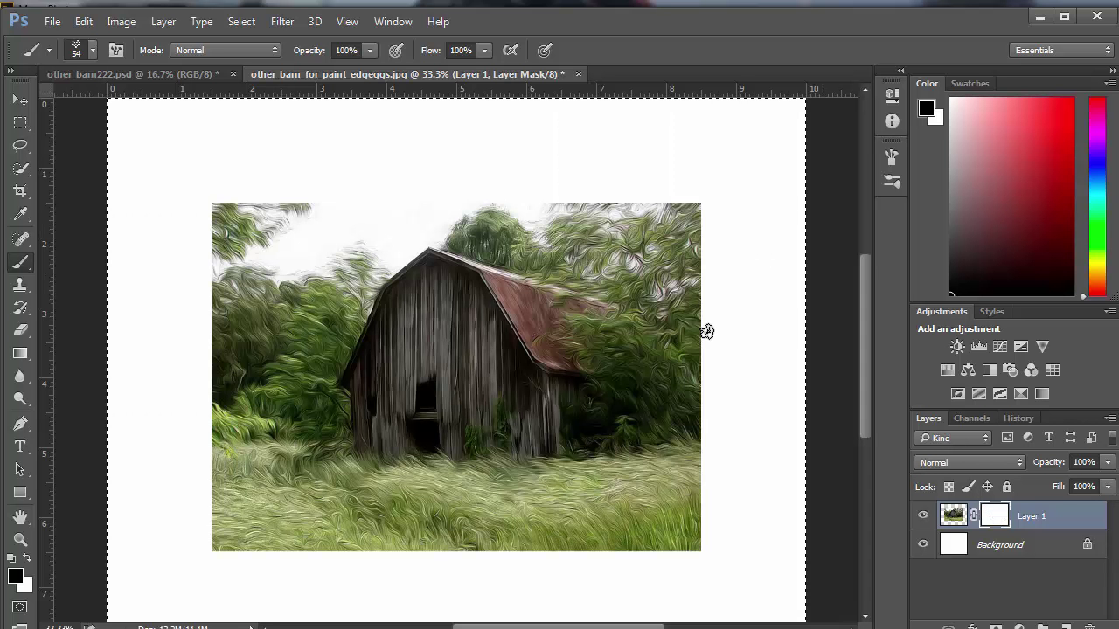
pyautogui.press(']')
pyautogui.press(']')
pyautogui.press(']')
pyautogui.press(']')
pyautogui.press(']')
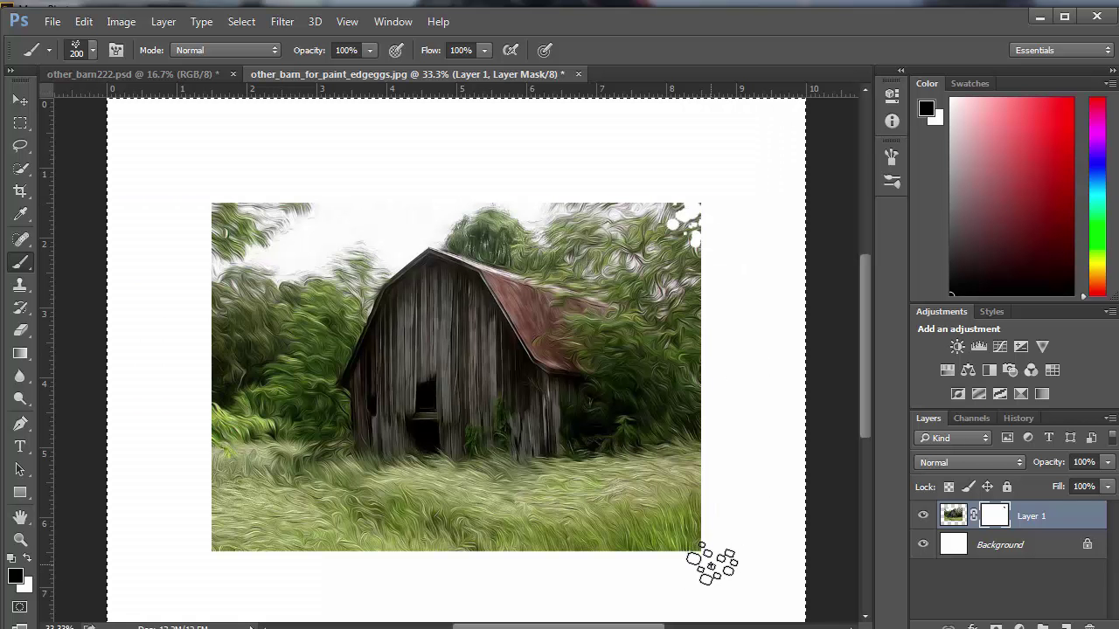
pyautogui.keyDown('shift'); pyautogui.click(711, 564); pyautogui.keyUp('shift')
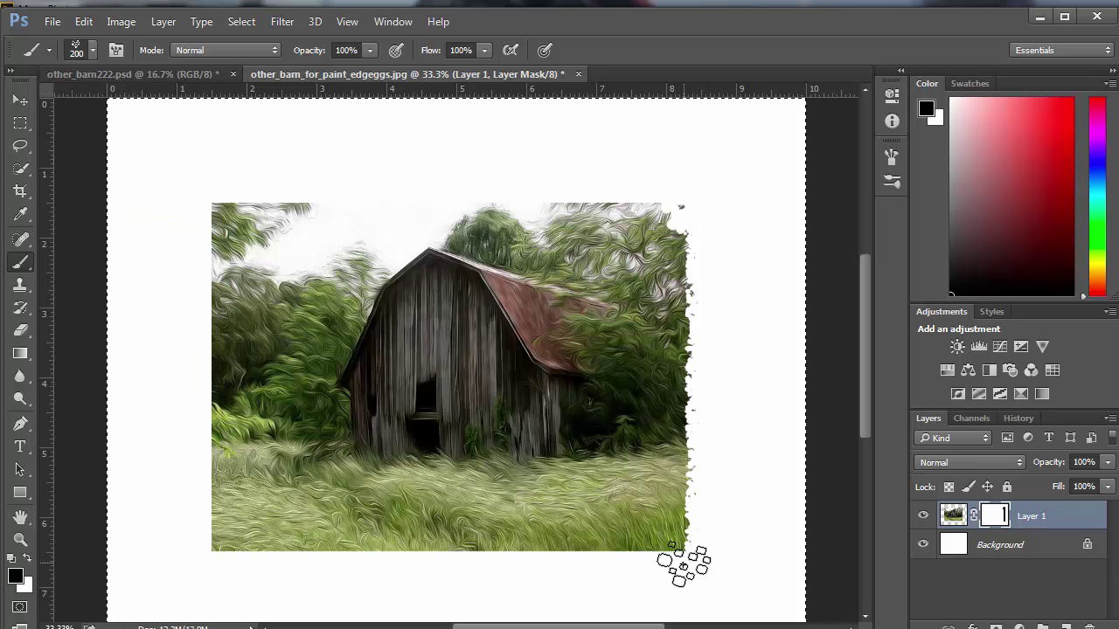
pyautogui.keyDown('shift'); pyautogui.click(218, 577); pyautogui.keyUp('shift')
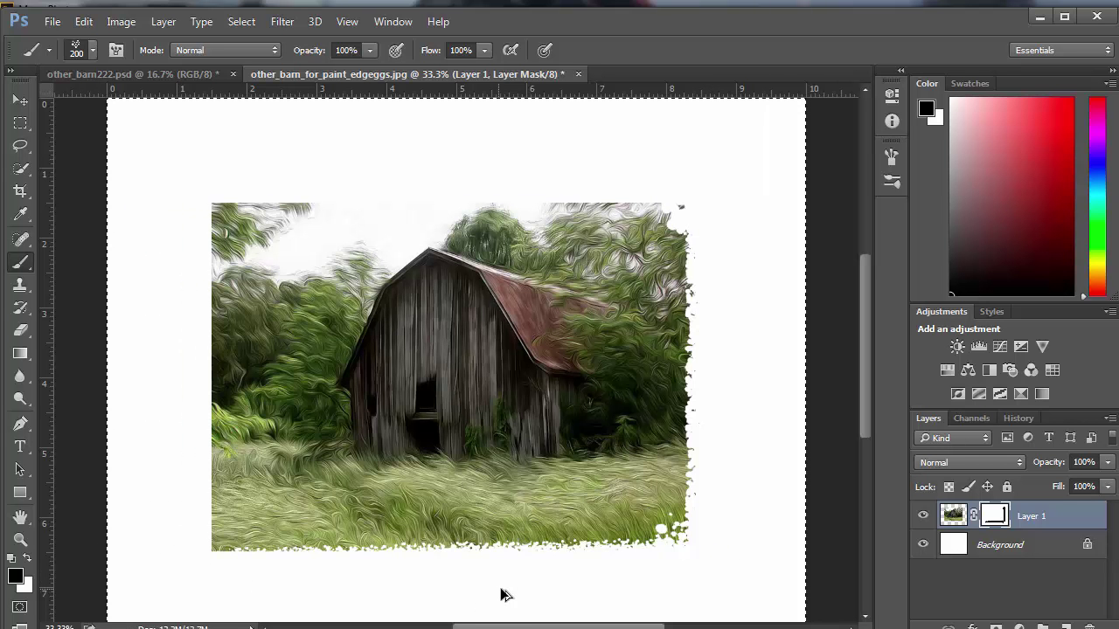
pyautogui.hotkey('ctrl', 'z')
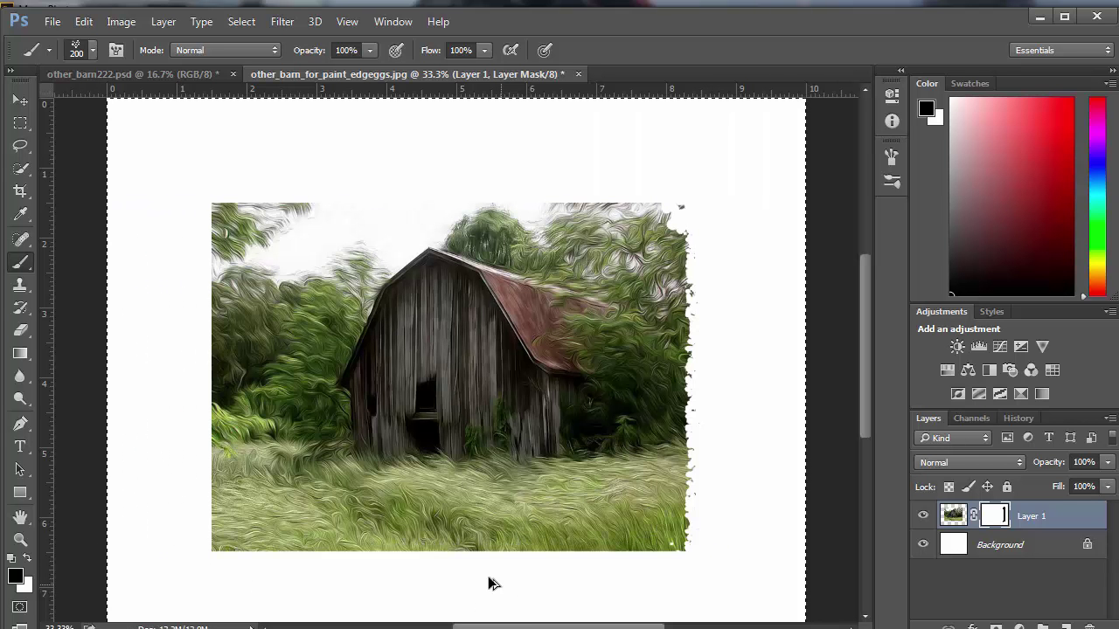
# Step: Roughen the bottom, left and top edges, then enlarge the brush to 500 px
pyautogui.click(210, 566)
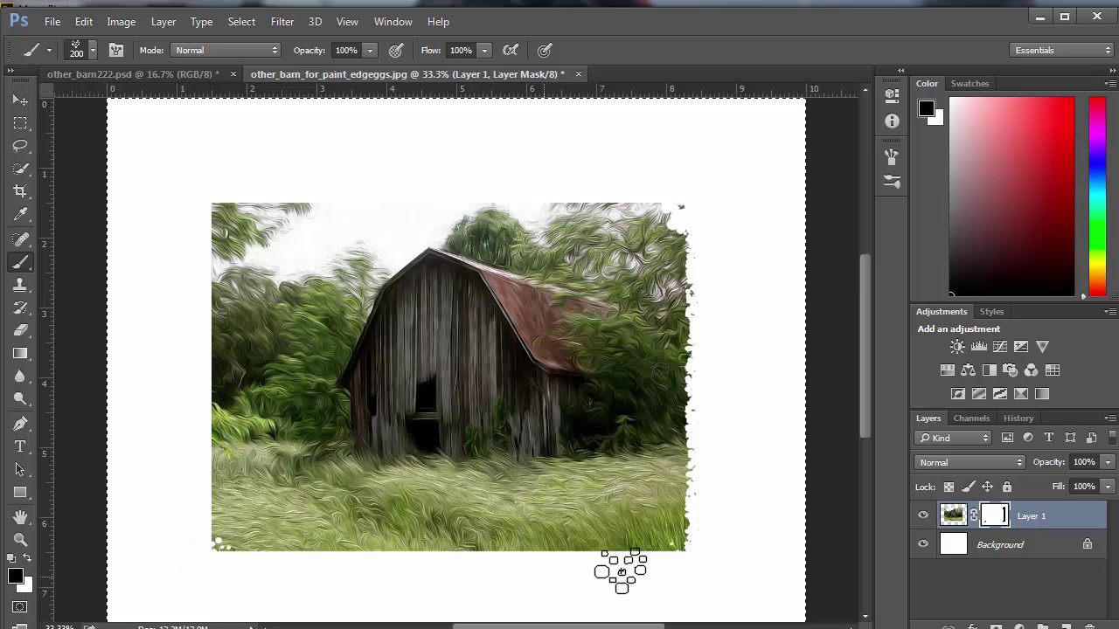
pyautogui.keyDown('shift'); pyautogui.click(676, 567); pyautogui.keyUp('shift')
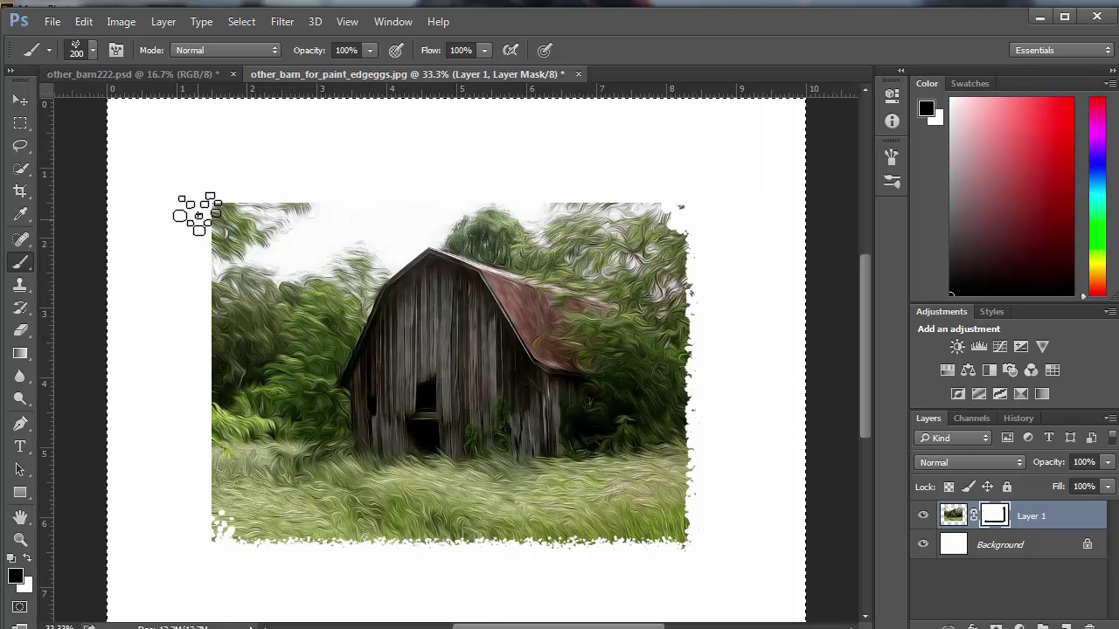
pyautogui.keyDown('shift'); pyautogui.click(200, 562); pyautogui.keyUp('shift')
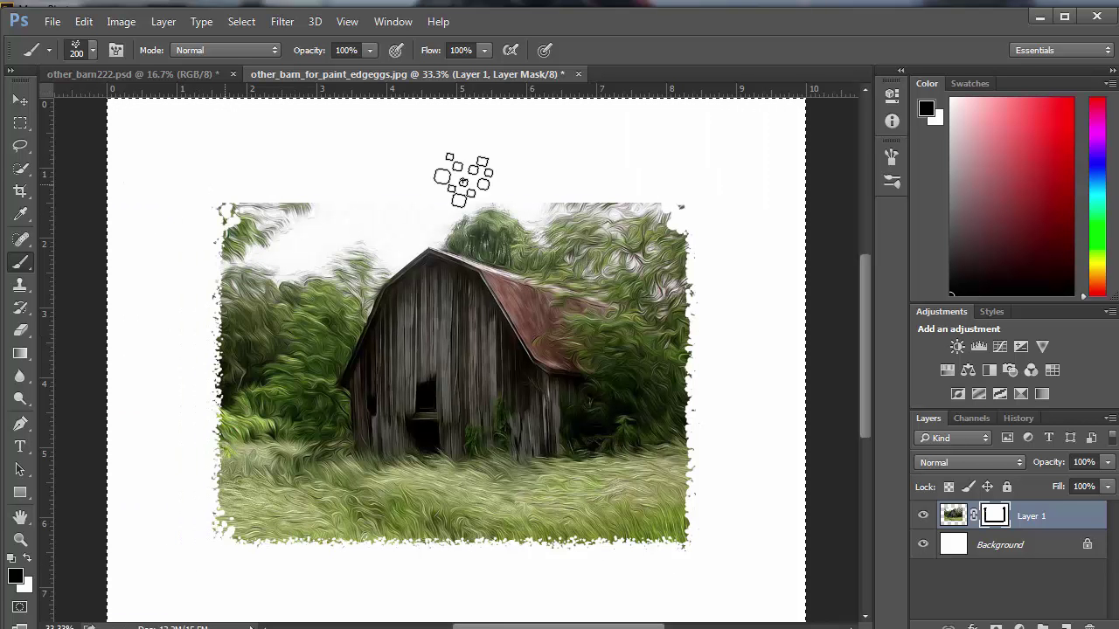
pyautogui.keyDown('shift'); pyautogui.click(713, 185); pyautogui.keyUp('shift')
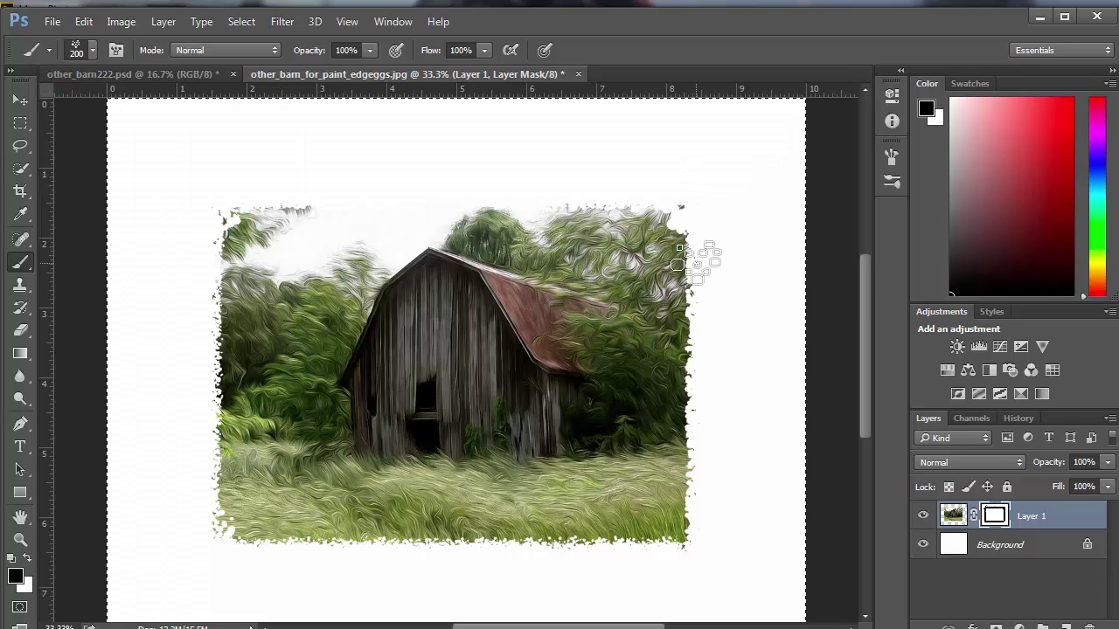
pyautogui.press(']')
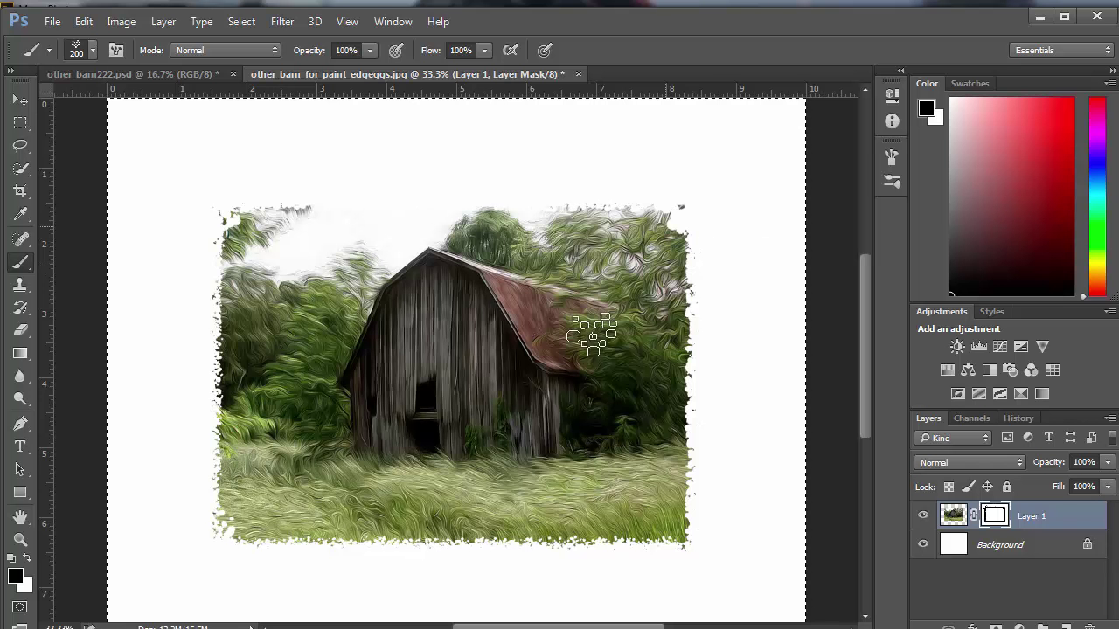
pyautogui.press(']')
pyautogui.press(']')
pyautogui.press(']')
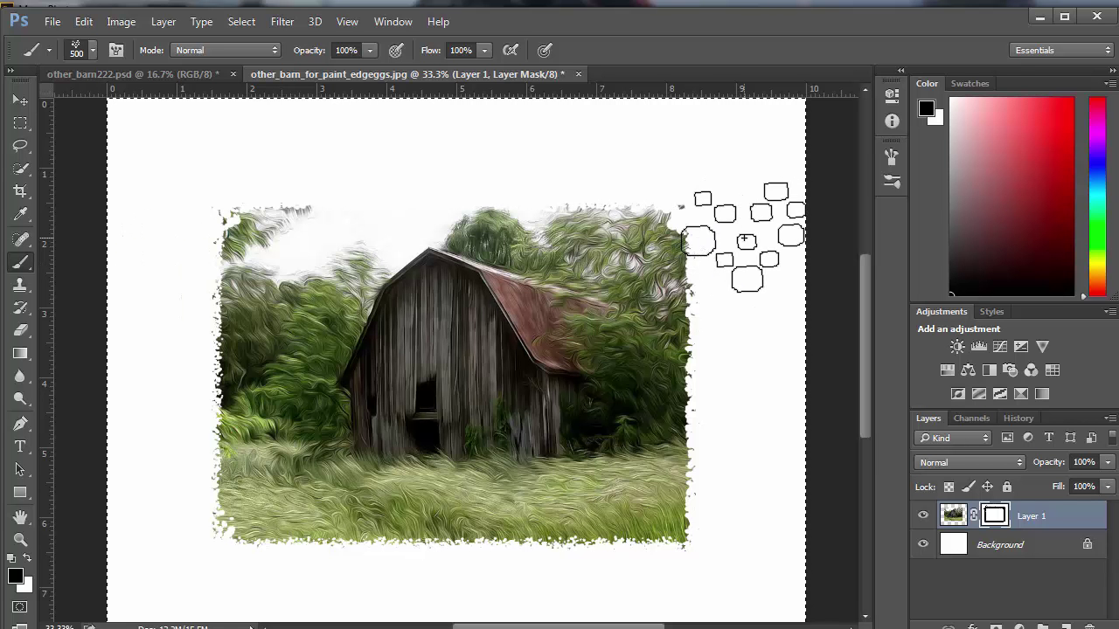
# Step: Undo the large top-right blot on the mask and shrink the brush to 300 px
pyautogui.moveTo(745, 240); pyautogui.dragTo(742, 530)
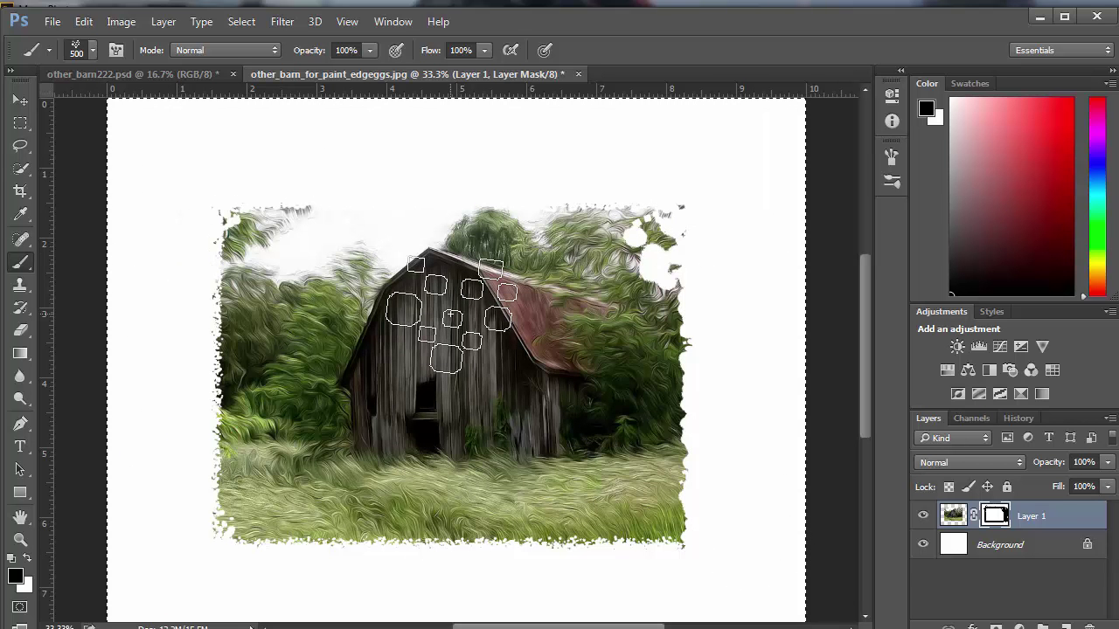
pyautogui.hotkey('ctrl', 'z')
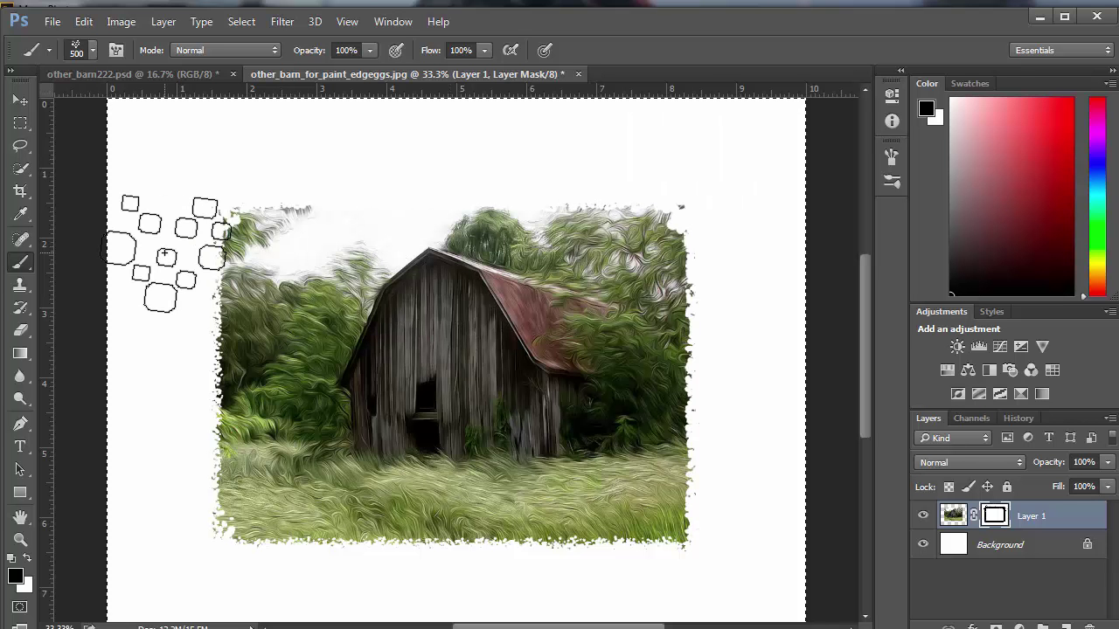
pyautogui.press('[')
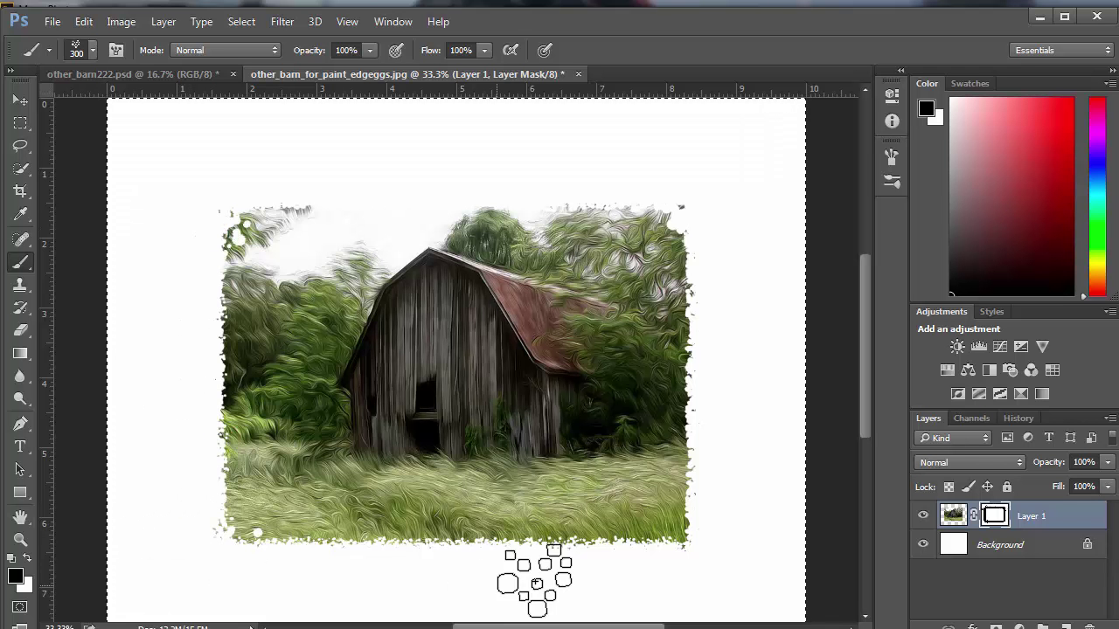
# Step: Test splatters along the bottom, right and left edges, then reset the mask to solid white
pyautogui.moveTo(612, 569)
pyautogui.mouseDown()
pyautogui.moveTo(478, 579)
pyautogui.moveTo(465, 567)
pyautogui.moveTo(341, 588)
pyautogui.moveTo(301, 577)
pyautogui.mouseUp()
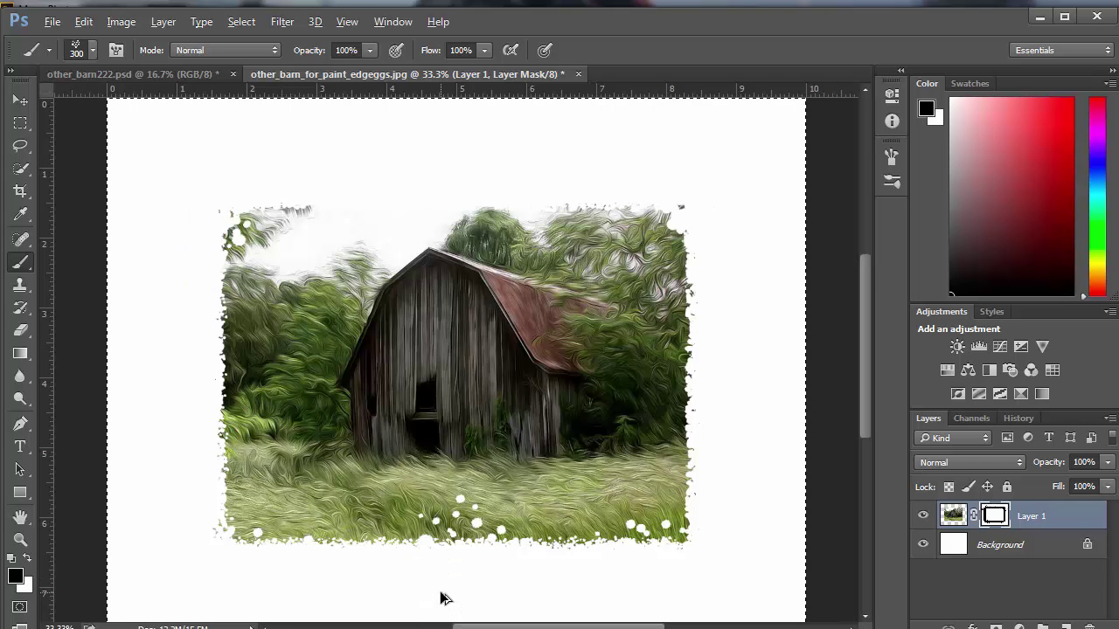
pyautogui.moveTo(437, 600)
pyautogui.mouseDown()
pyautogui.moveTo(473, 567)
pyautogui.moveTo(537, 592)
pyautogui.mouseUp()
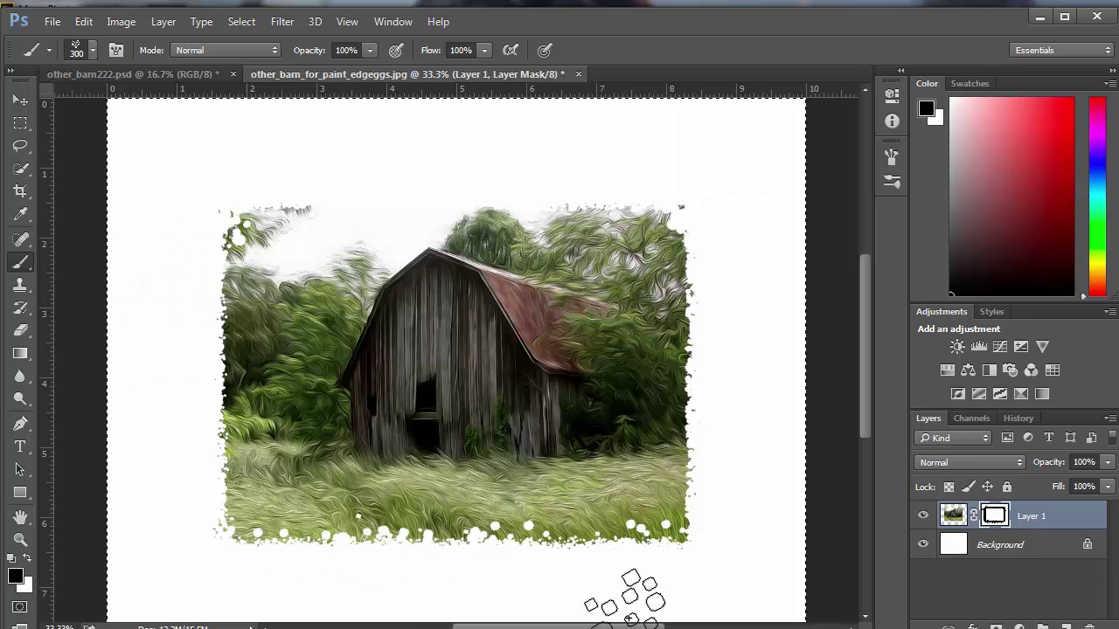
pyautogui.moveTo(713, 353)
pyautogui.mouseDown()
pyautogui.moveTo(705, 518)
pyautogui.moveTo(708, 470)
pyautogui.moveTo(772, 540)
pyautogui.mouseUp()
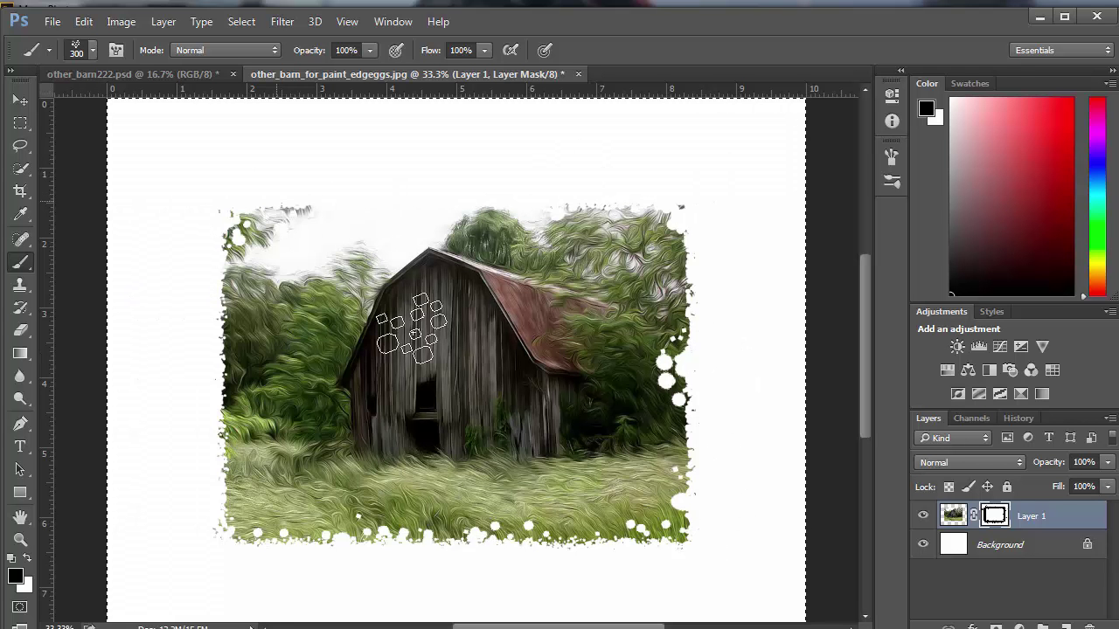
pyautogui.moveTo(210, 367); pyautogui.dragTo(187, 487)
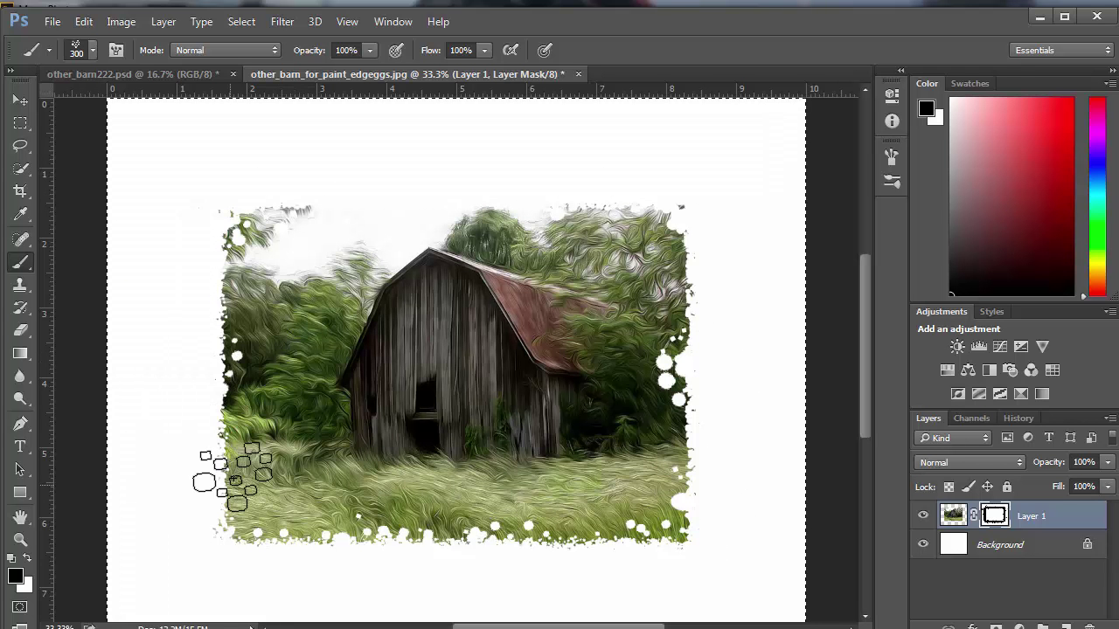
pyautogui.moveTo(360, 570)
pyautogui.mouseDown()
pyautogui.moveTo(85, 385)
pyautogui.moveTo(195, 280)
pyautogui.mouseUp()
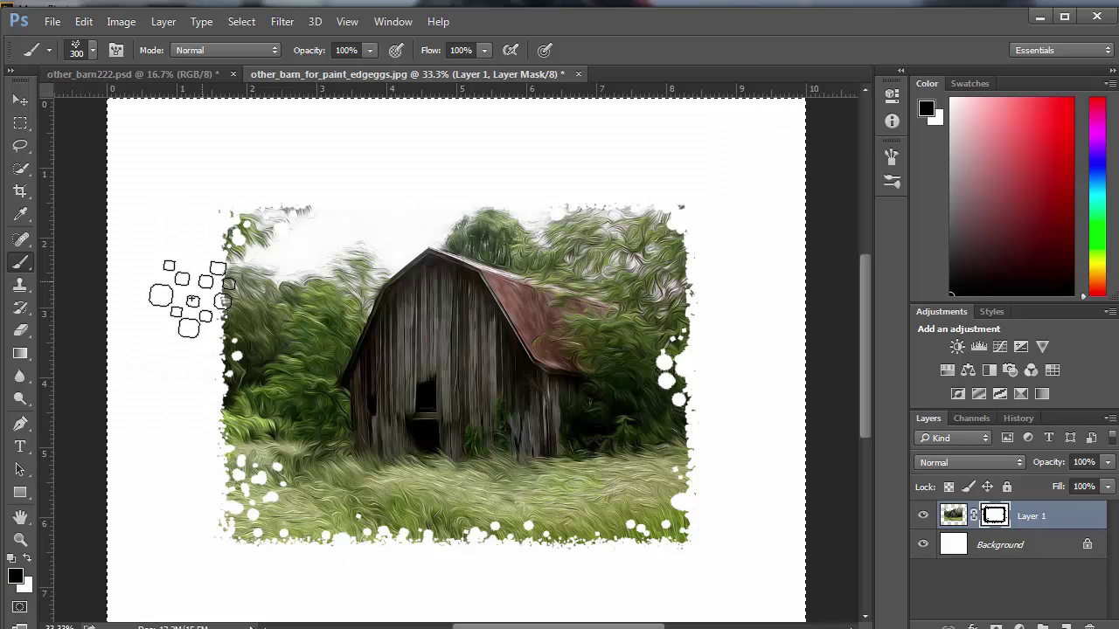
pyautogui.moveTo(594, 428)
pyautogui.mouseDown()
pyautogui.moveTo(699, 449)
pyautogui.moveTo(706, 420)
pyautogui.mouseUp()
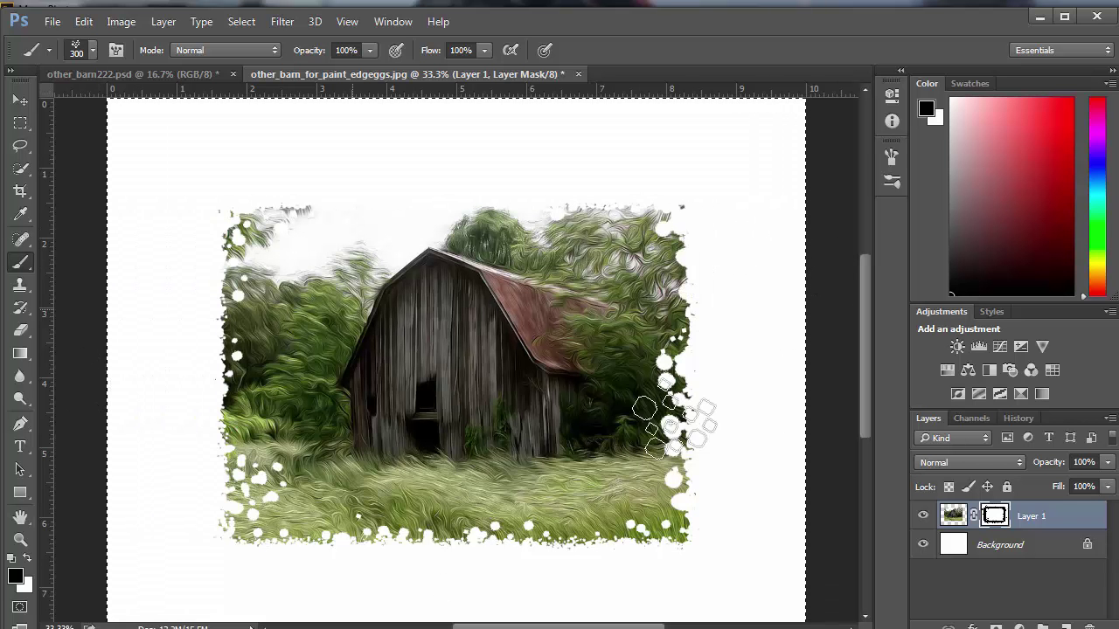
pyautogui.hotkey('ctrl', 'BackSpace')
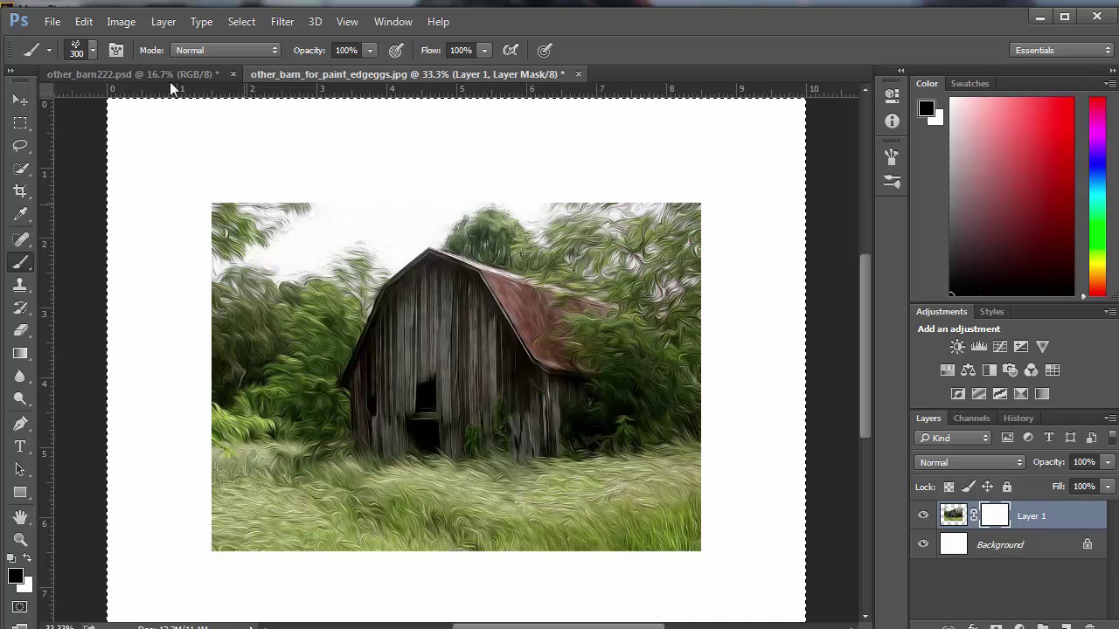
# Step: Select the 63 px textured brush preset and show its detailed Brush panel settings
pyautogui.click(75, 49)
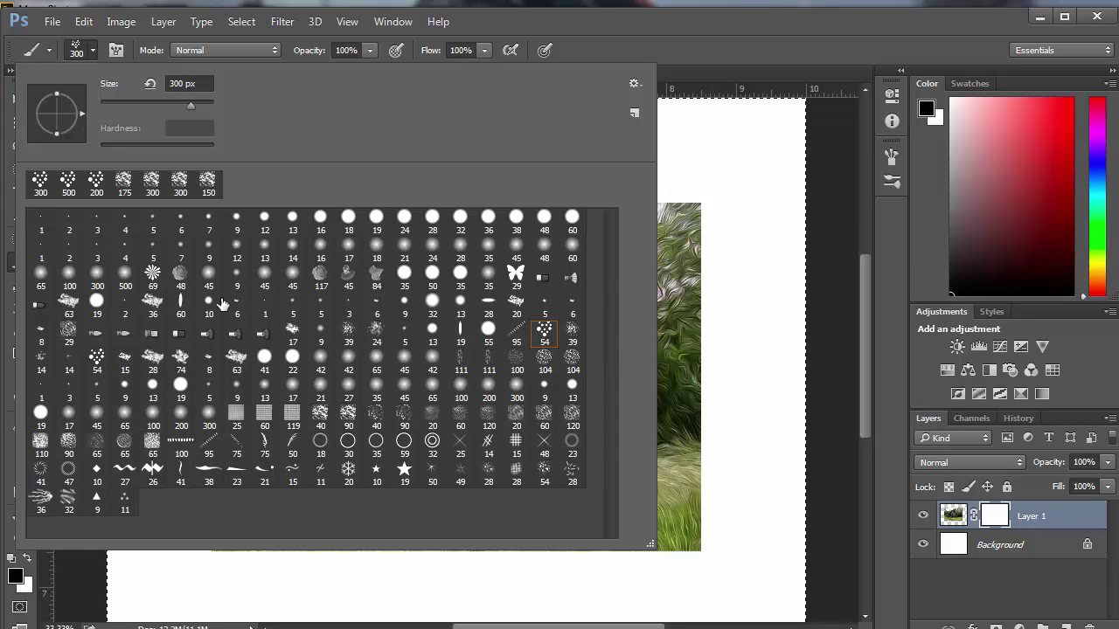
pyautogui.click(70, 304)
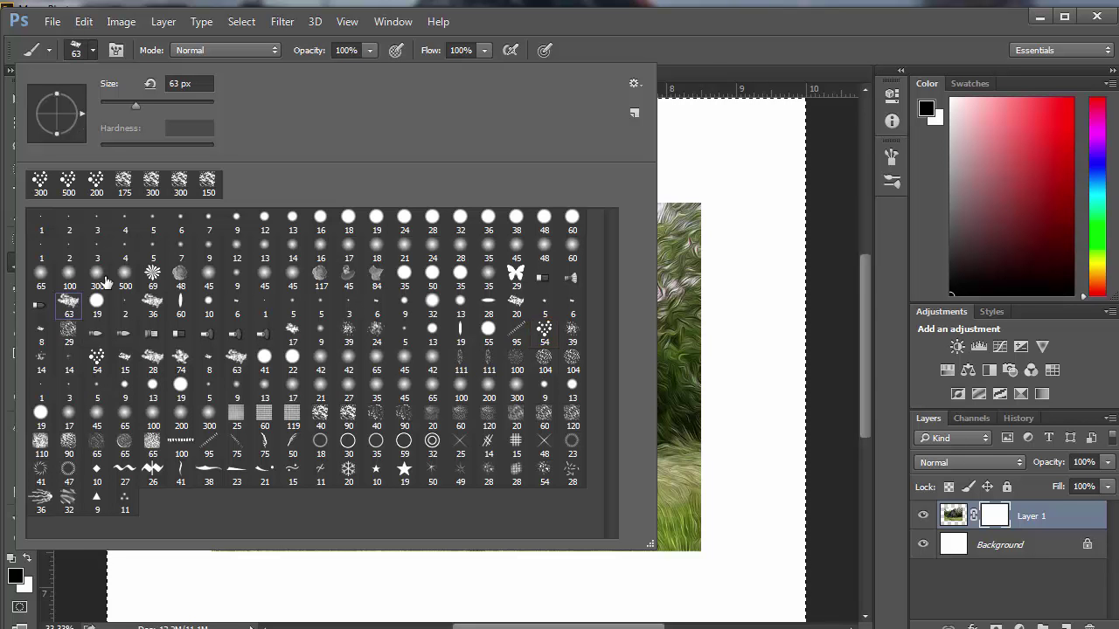
pyautogui.click(126, 51)
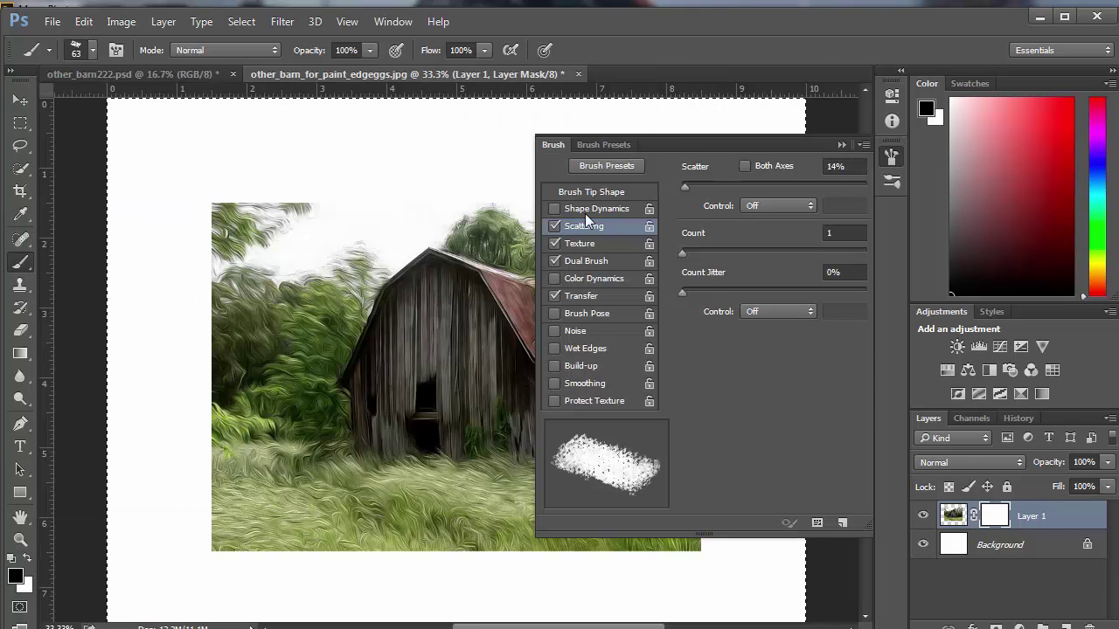
# Step: Enable Shape Dynamics: Size Jitter 22%, Minimum Diameter 43%, Angle Jitter 49%, Flip X and Y Jitter on
pyautogui.click(584, 207)
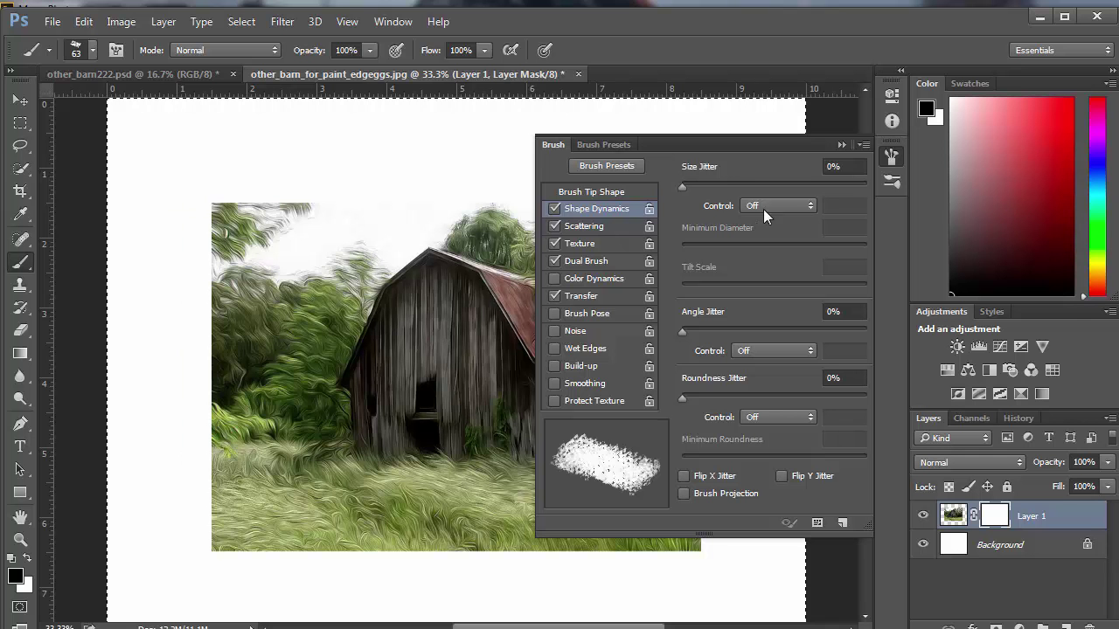
pyautogui.click(722, 183)
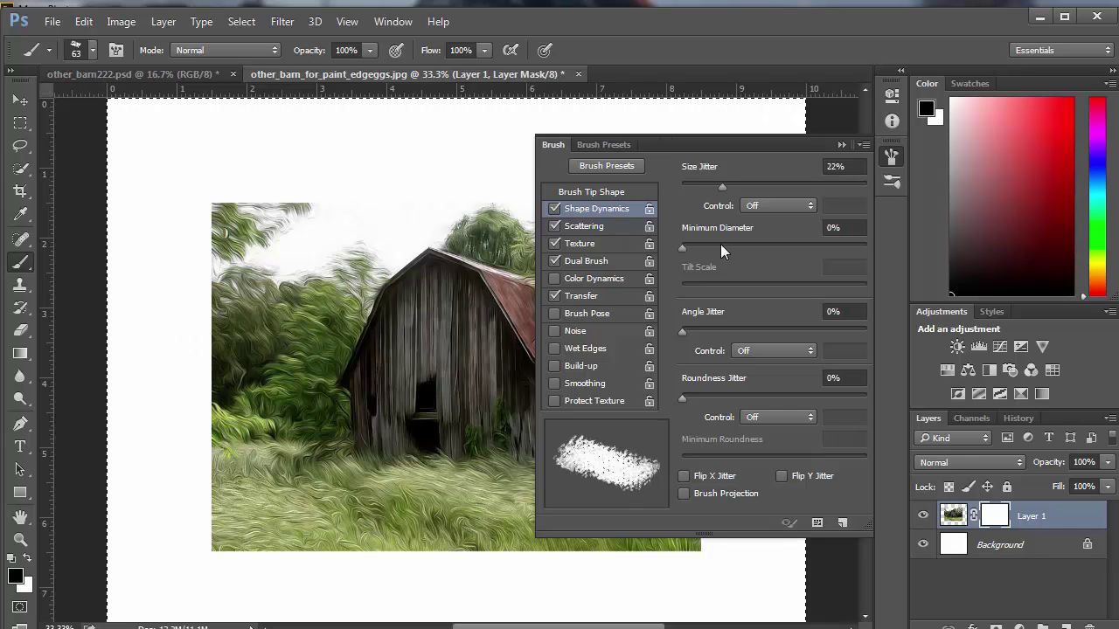
pyautogui.click(721, 248)
pyautogui.click(762, 247)
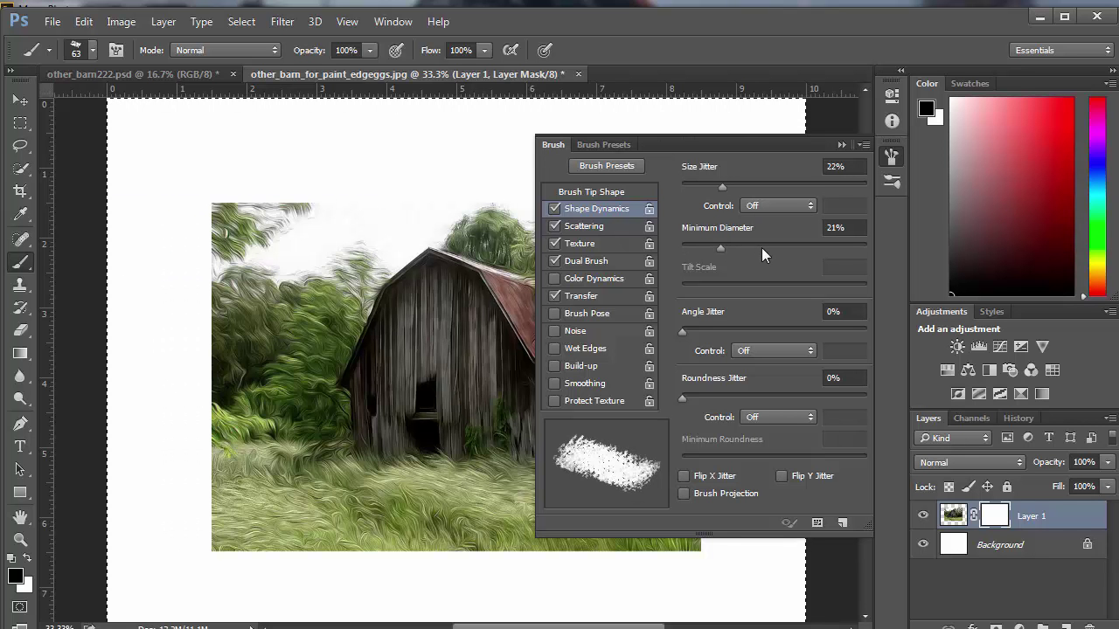
pyautogui.click(711, 329)
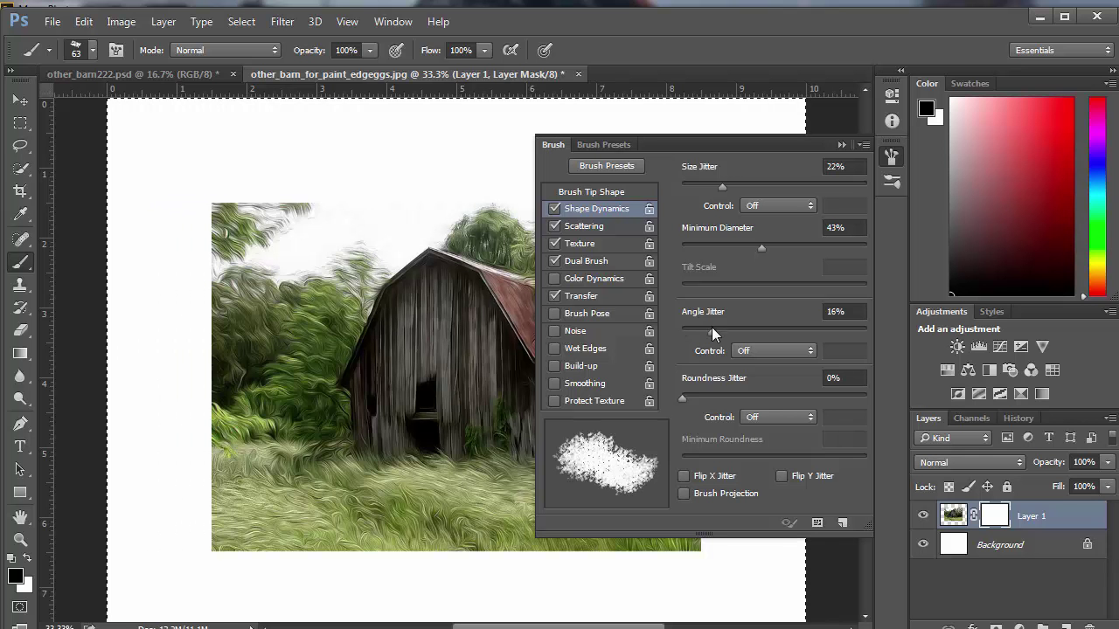
pyautogui.click(734, 331)
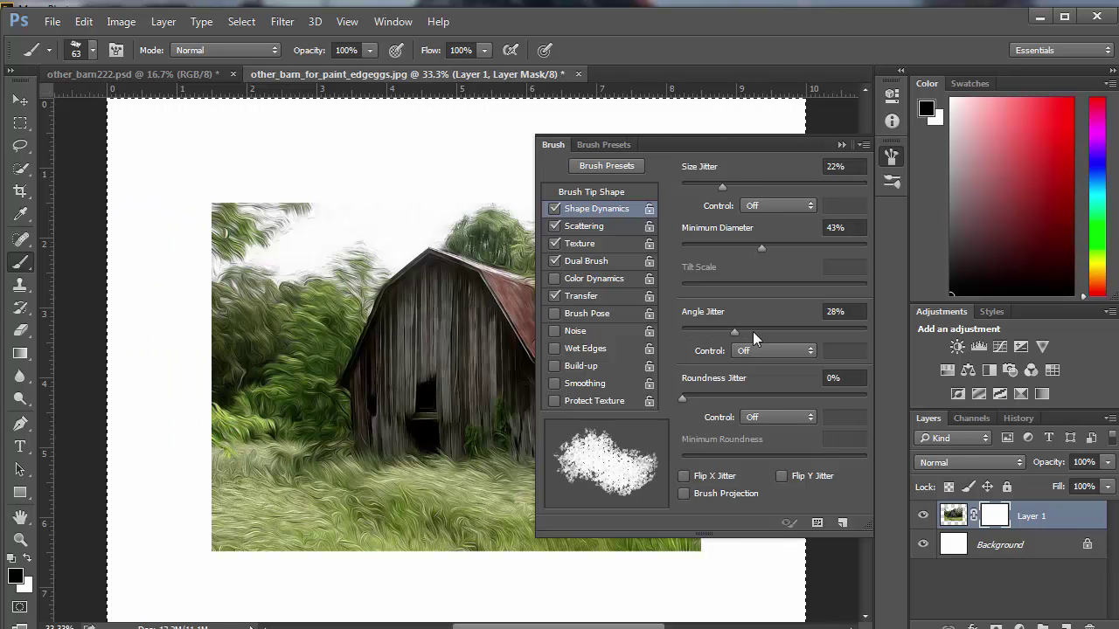
pyautogui.click(753, 331)
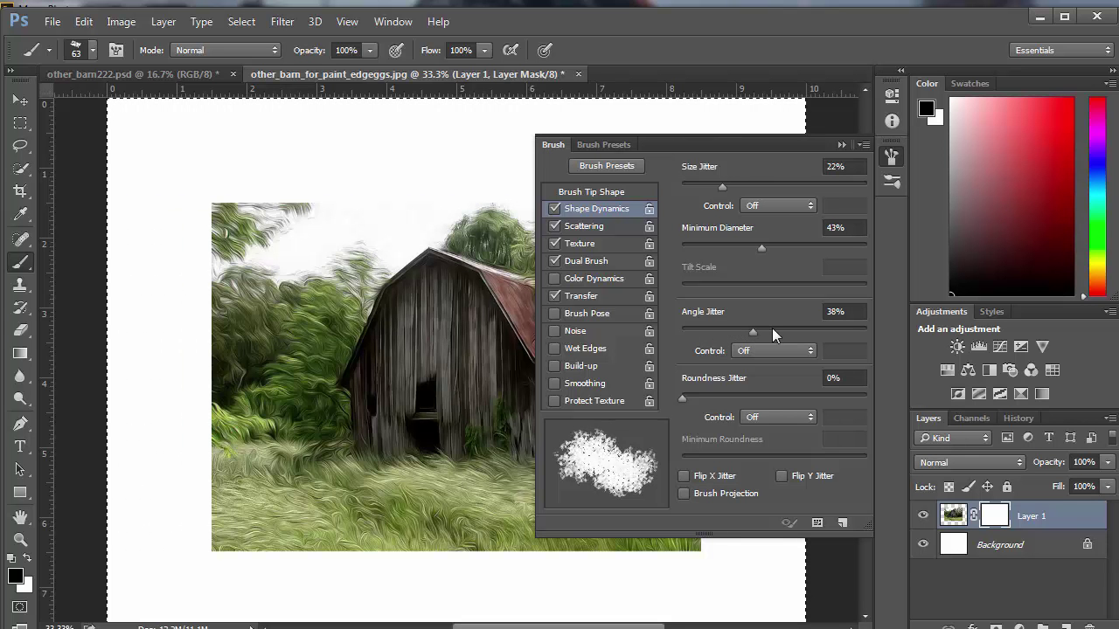
pyautogui.click(772, 329)
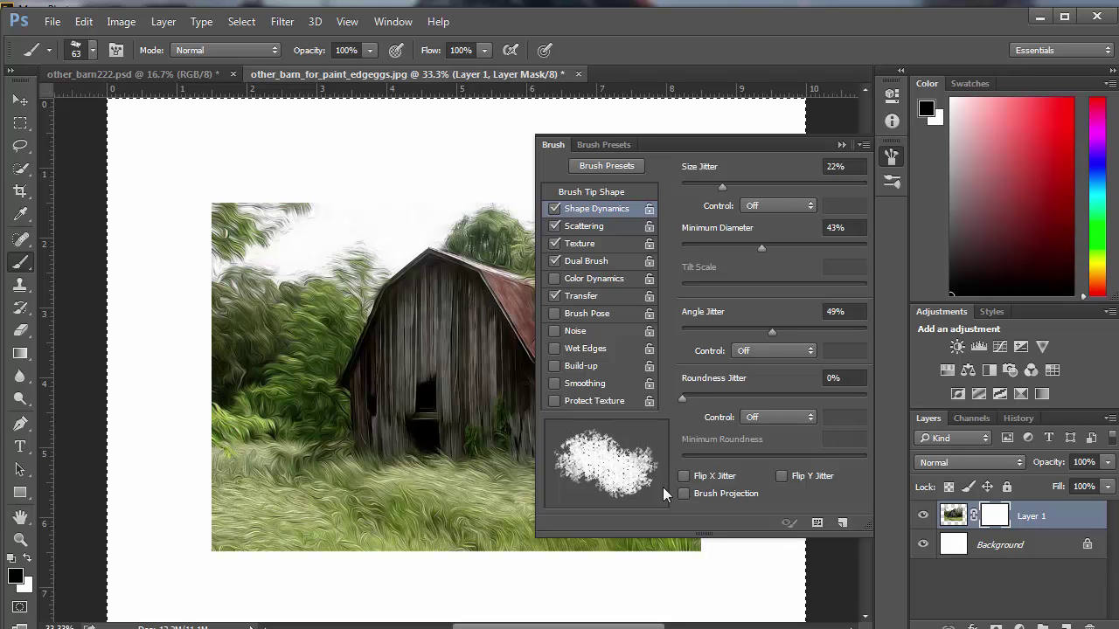
pyautogui.click(684, 477)
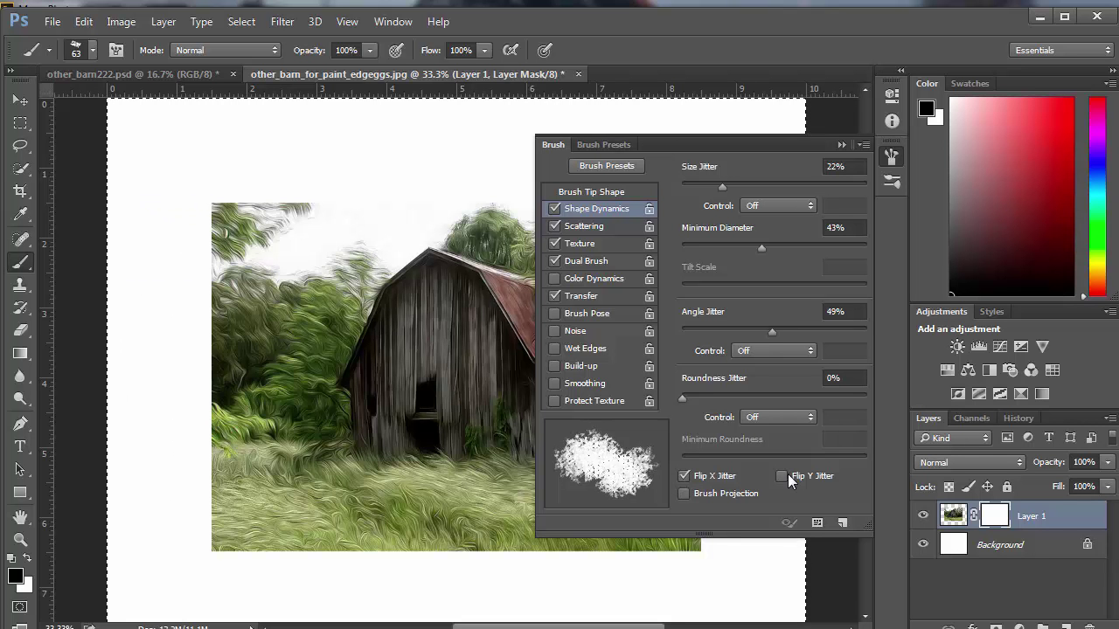
pyautogui.click(781, 478)
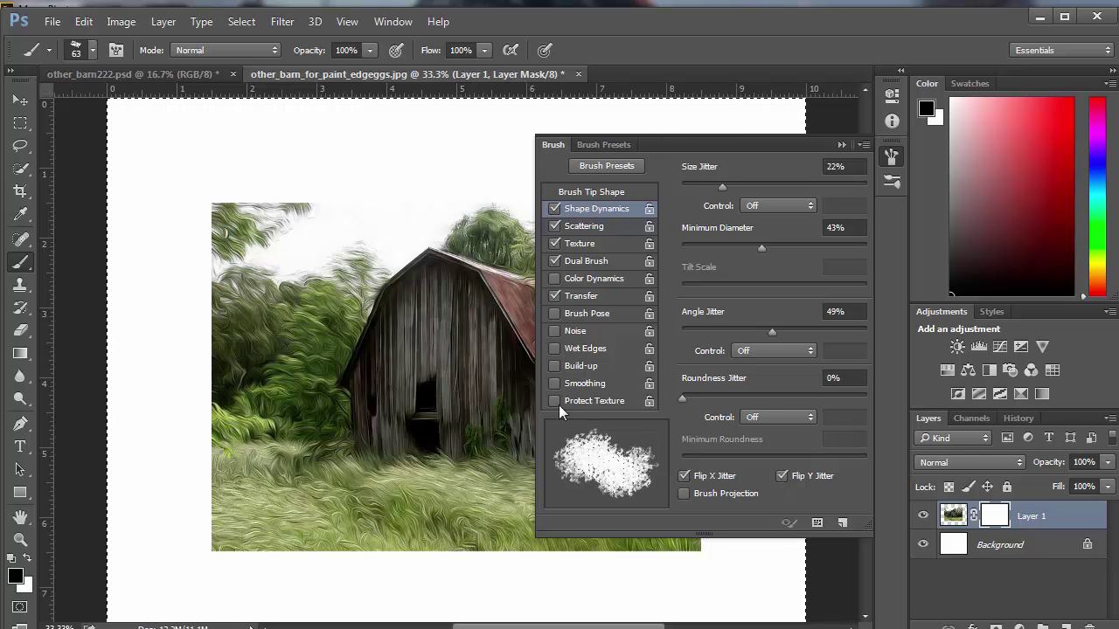
# Step: Enable Texture and set Scattering to 104% with Count 1 and Count Jitter 11%, then close the panel
pyautogui.click(553, 245)
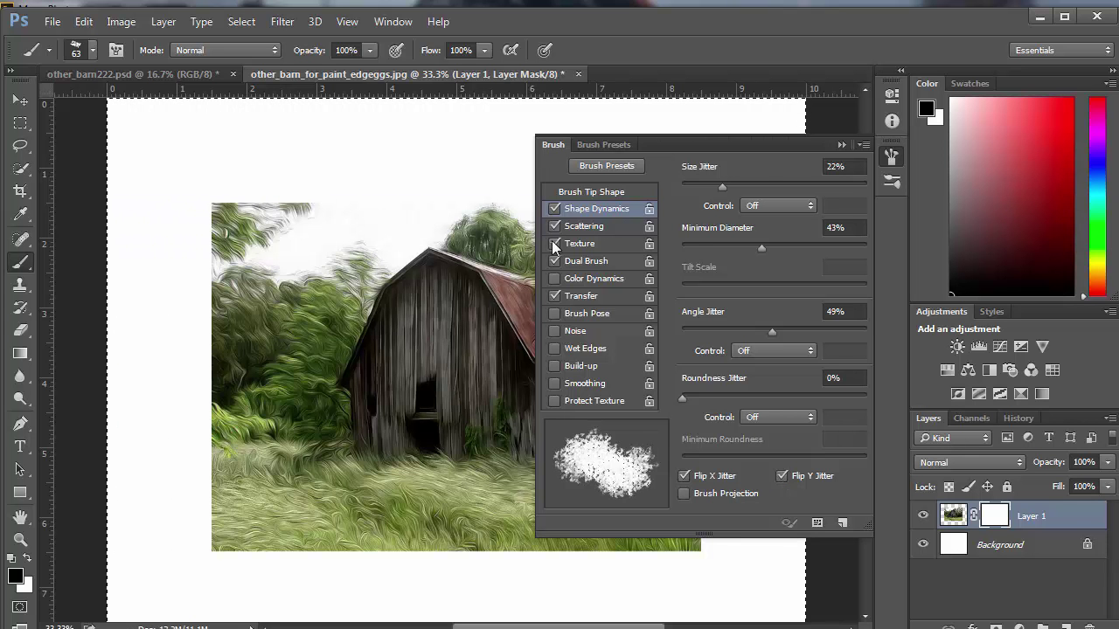
pyautogui.click(580, 228)
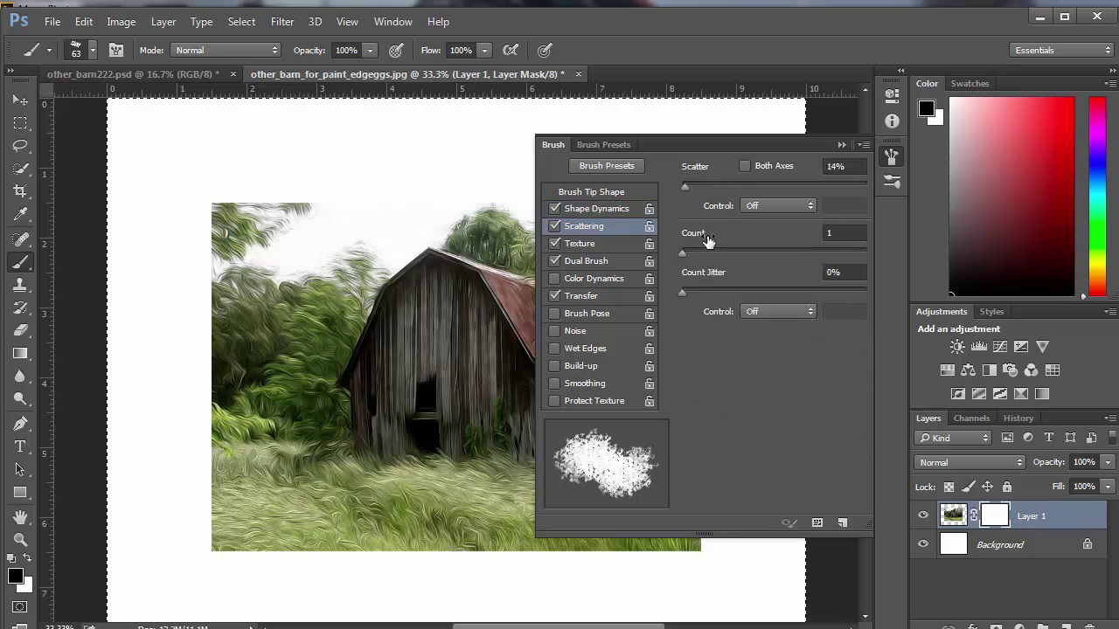
pyautogui.click(714, 185)
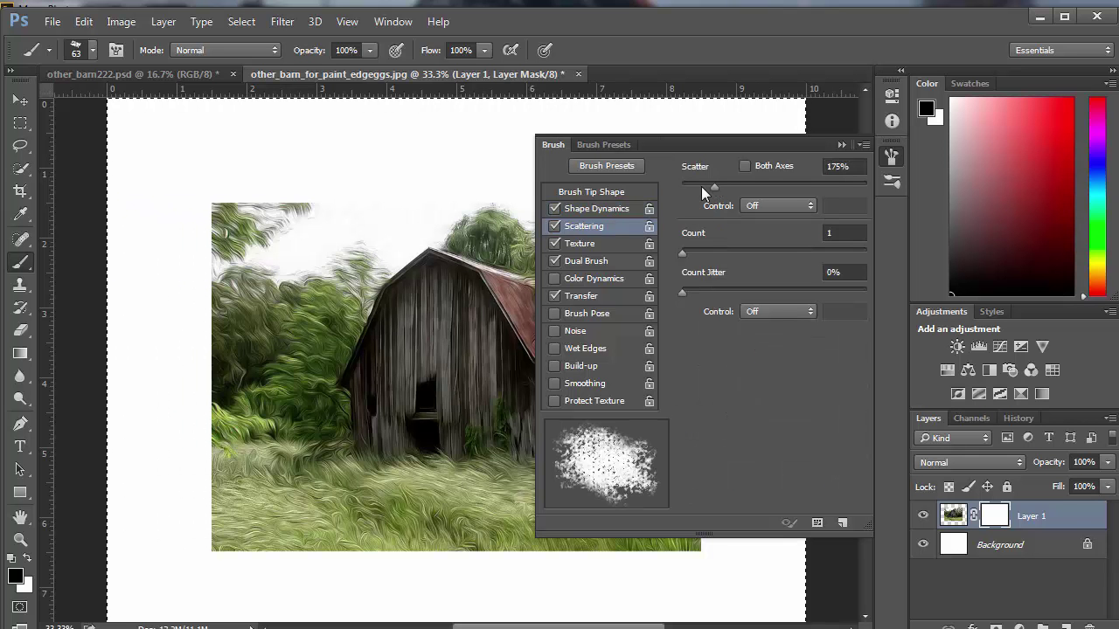
pyautogui.click(701, 186)
pyautogui.click(710, 252)
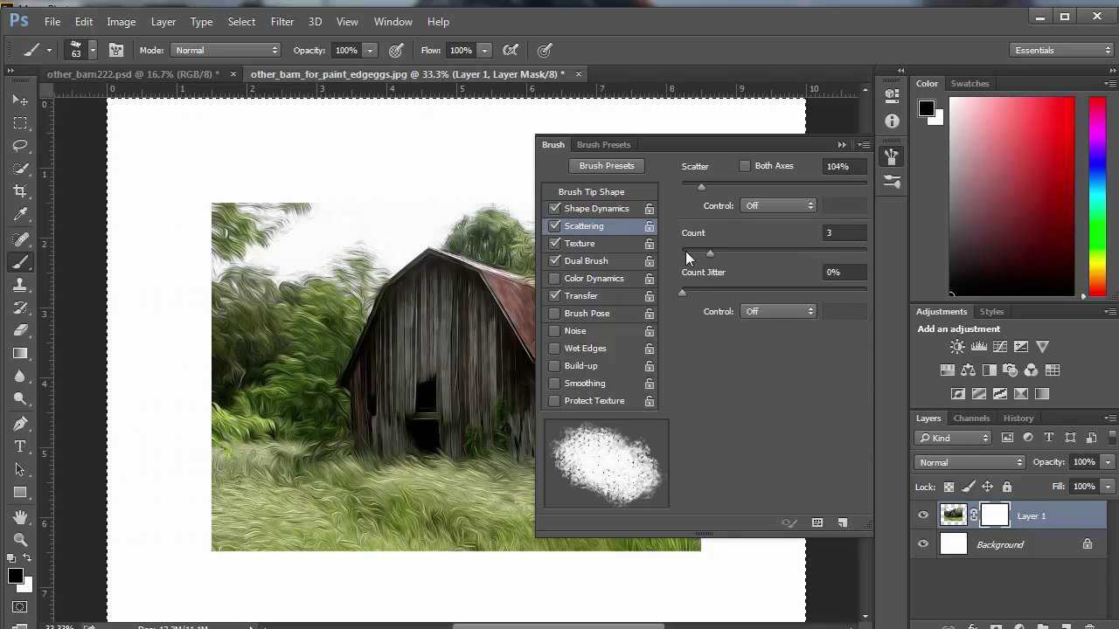
pyautogui.click(686, 251)
pyautogui.click(702, 291)
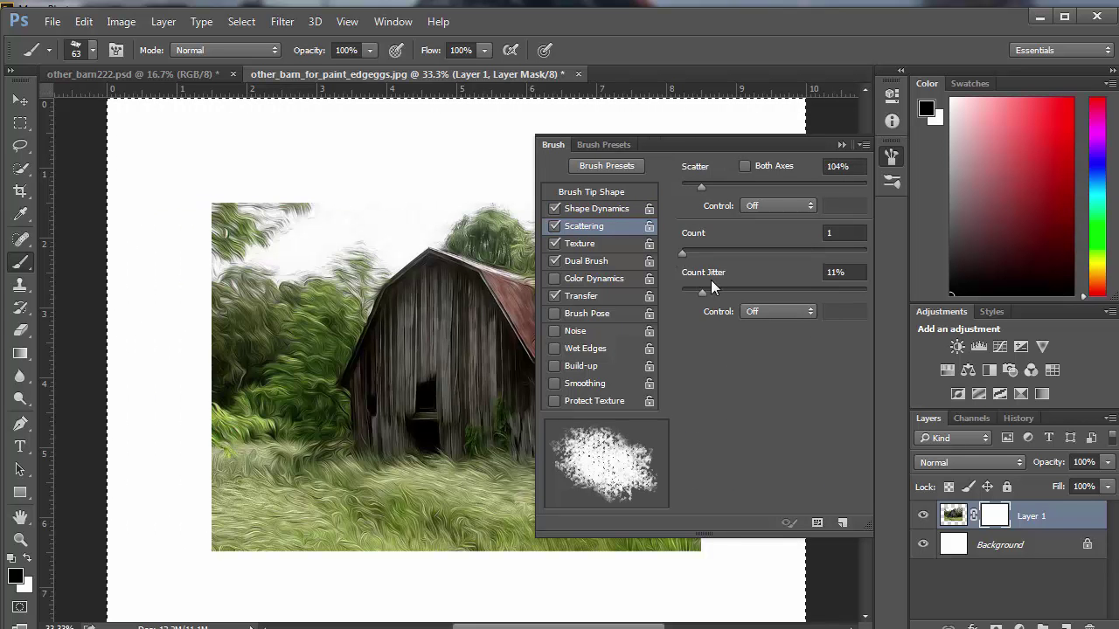
pyautogui.click(842, 145)
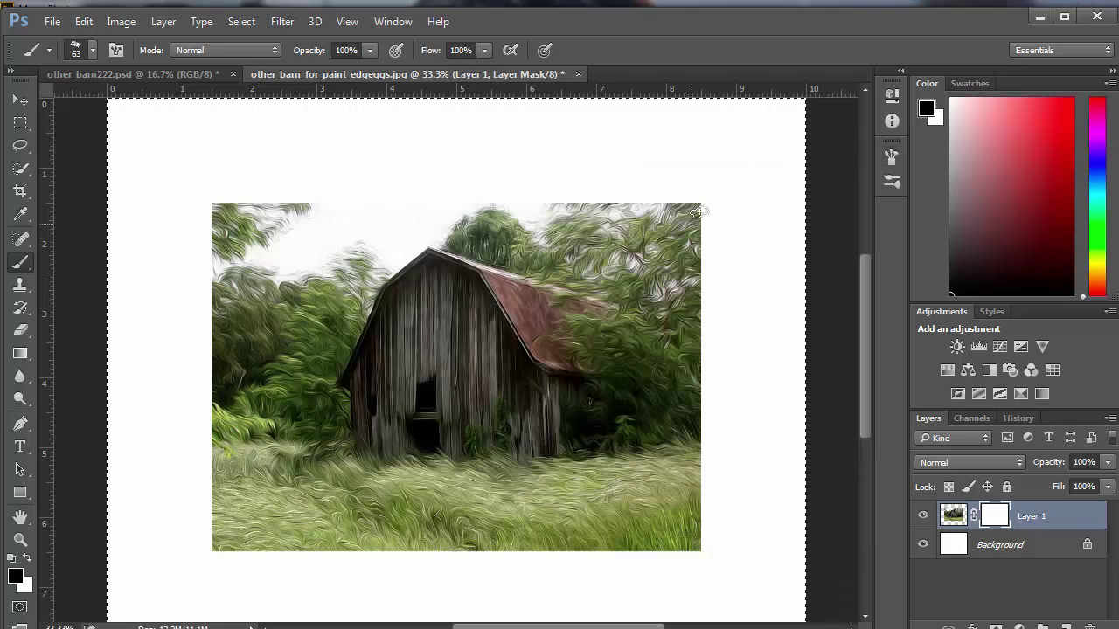
# Step: Enlarge the brush to 250 px and undo a test stroke over the trees
pyautogui.press(']')
pyautogui.press(']')
pyautogui.press(']')
pyautogui.press(']')
pyautogui.press(']')
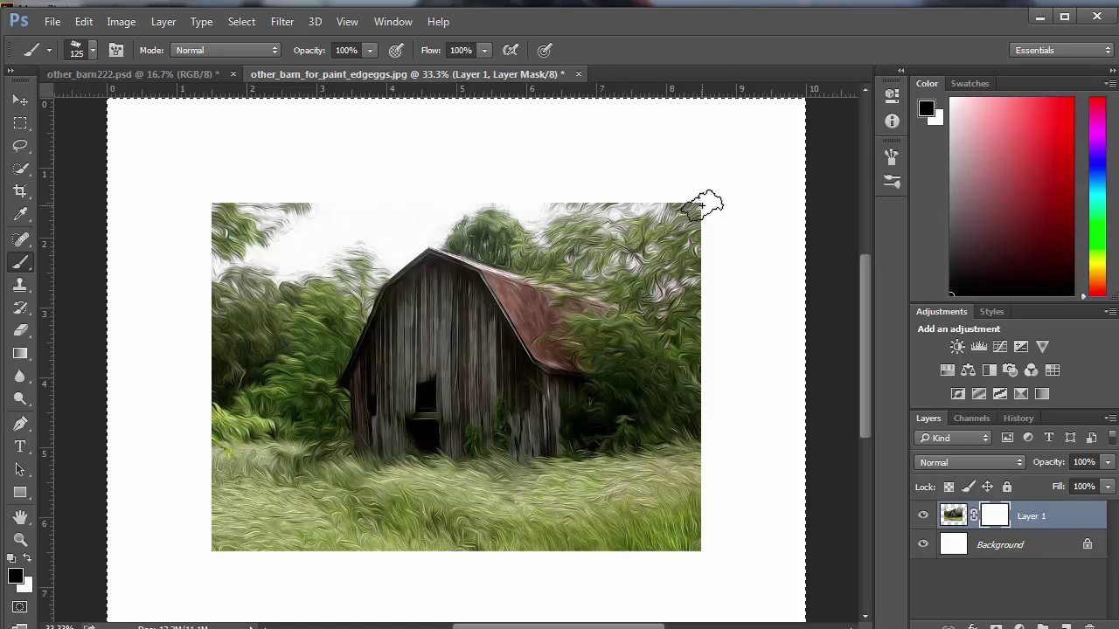
pyautogui.press(']')
pyautogui.press(']')
pyautogui.press(']')
pyautogui.press(']')
pyautogui.moveTo(617, 276); pyautogui.dragTo(612, 441)
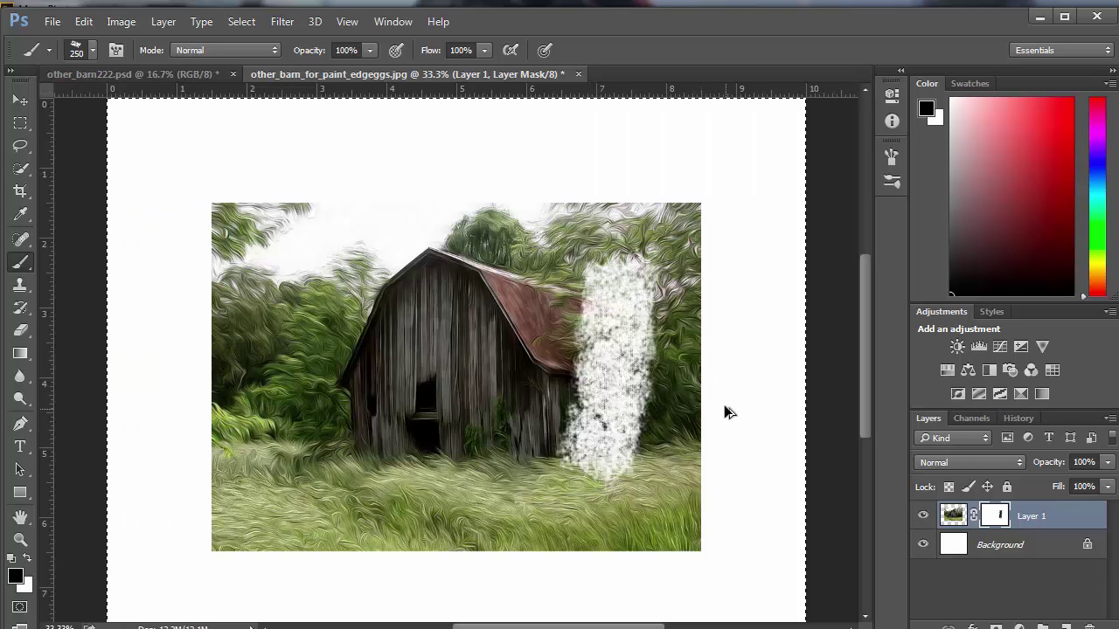
pyautogui.hotkey('ctrl', 'z')
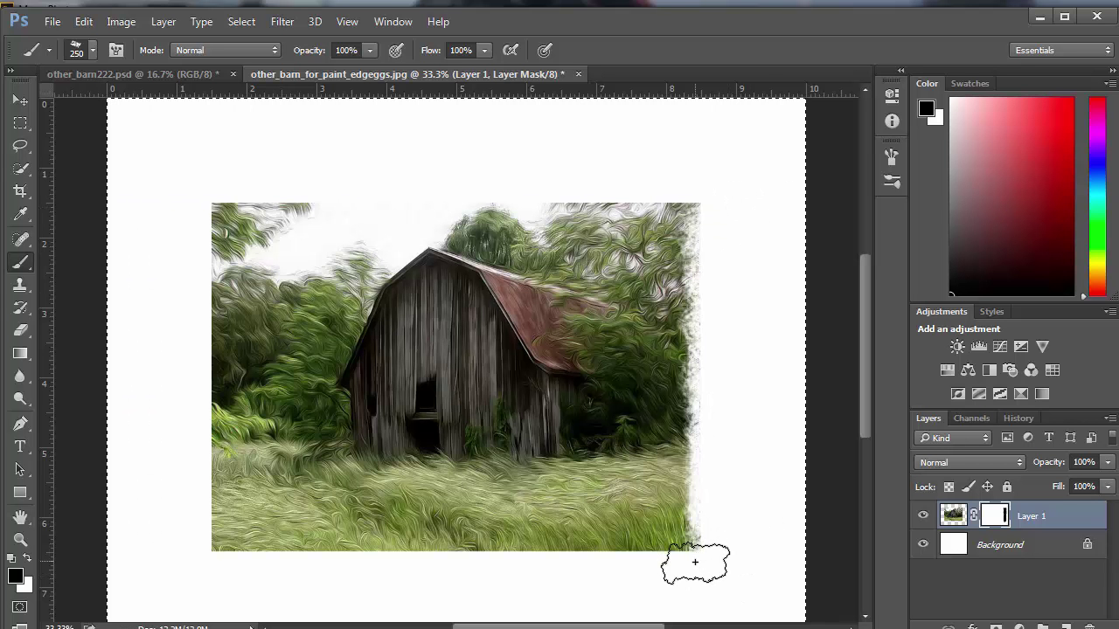
# Step: Speckle away the photo's bottom, left and top mask edges with scattered dabs
pyautogui.keyDown('shift'); pyautogui.click(212, 569); pyautogui.keyUp('shift')
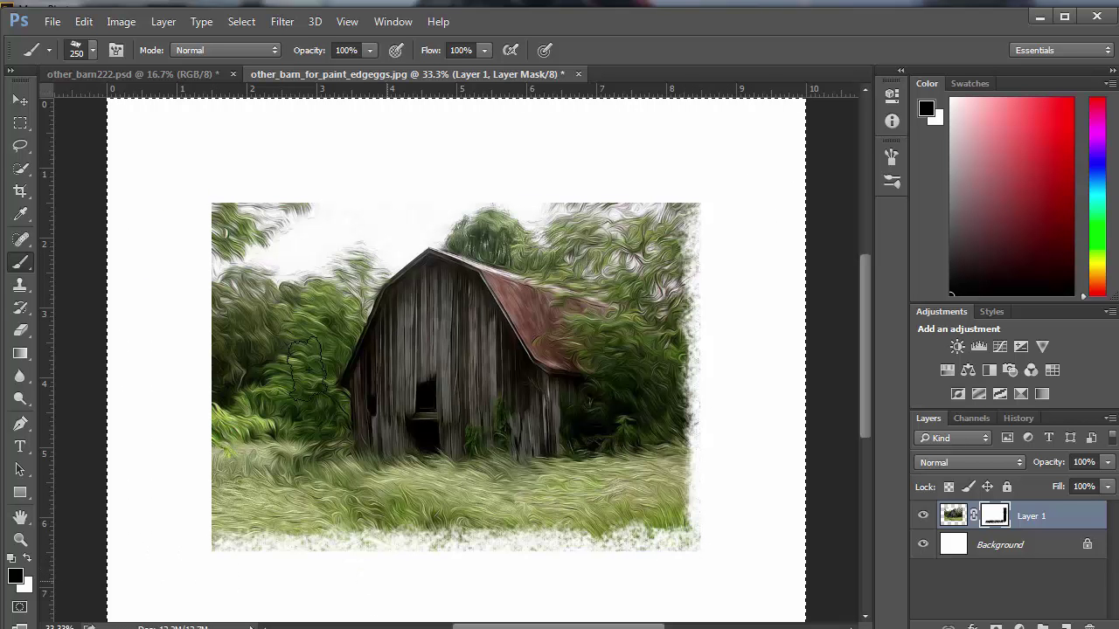
pyautogui.keyDown('shift'); pyautogui.click(195, 554); pyautogui.keyUp('shift')
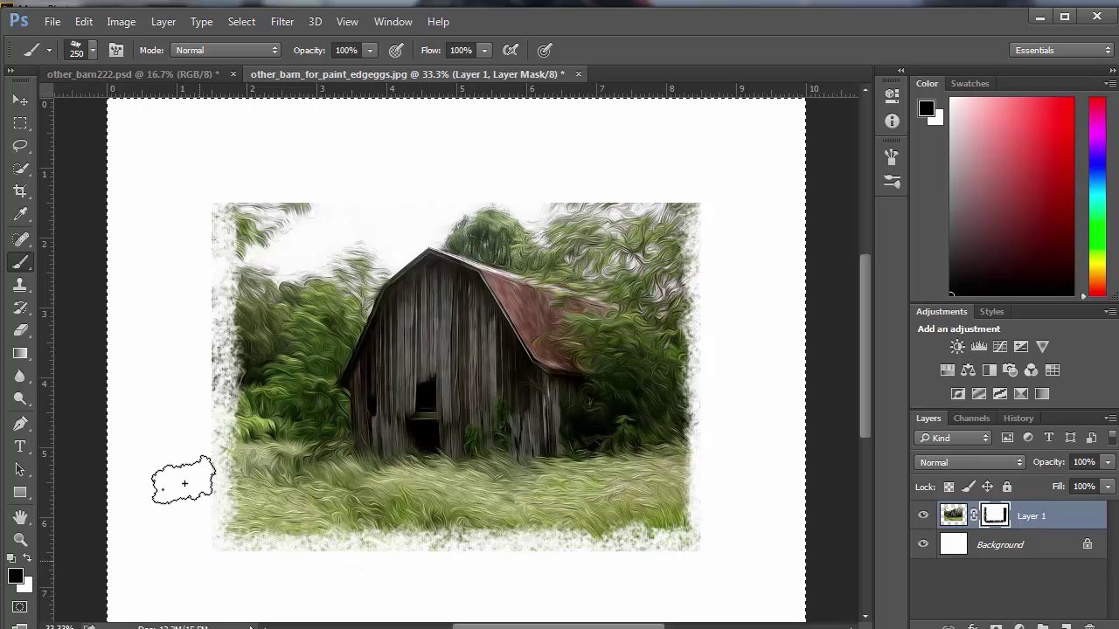
pyautogui.keyDown('shift'); pyautogui.click(185, 219); pyautogui.keyUp('shift')
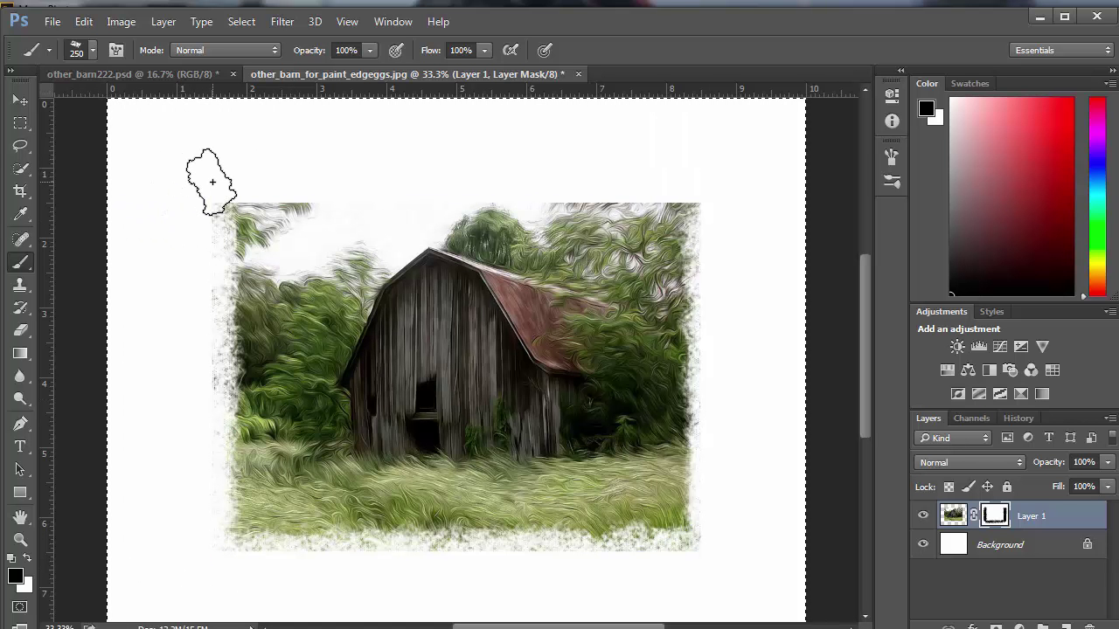
pyautogui.keyDown('shift'); pyautogui.click(699, 185); pyautogui.keyUp('shift')
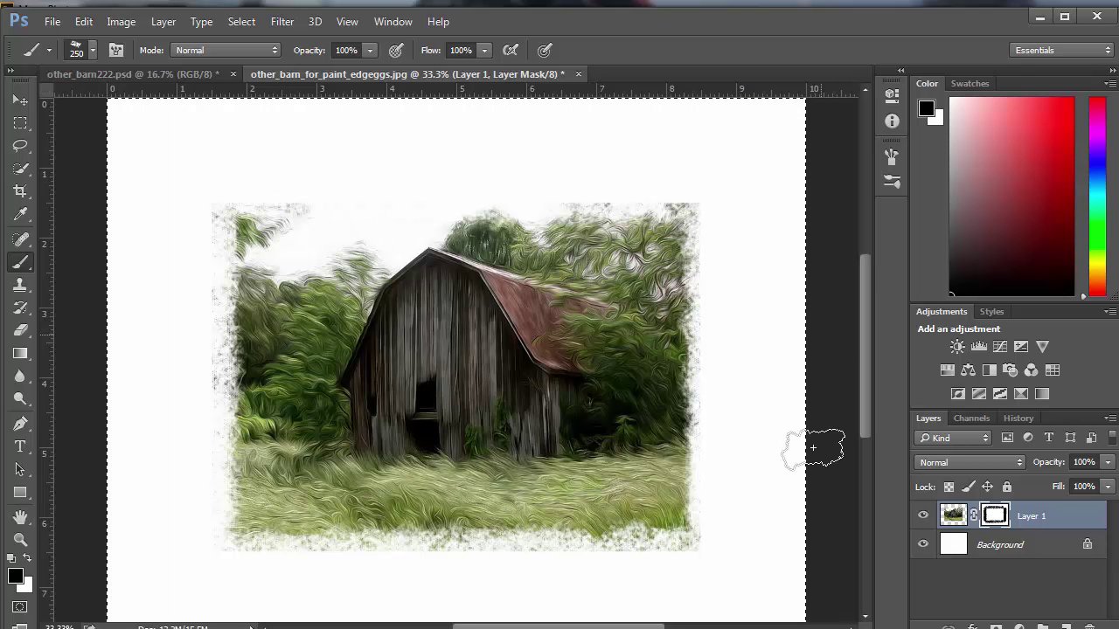
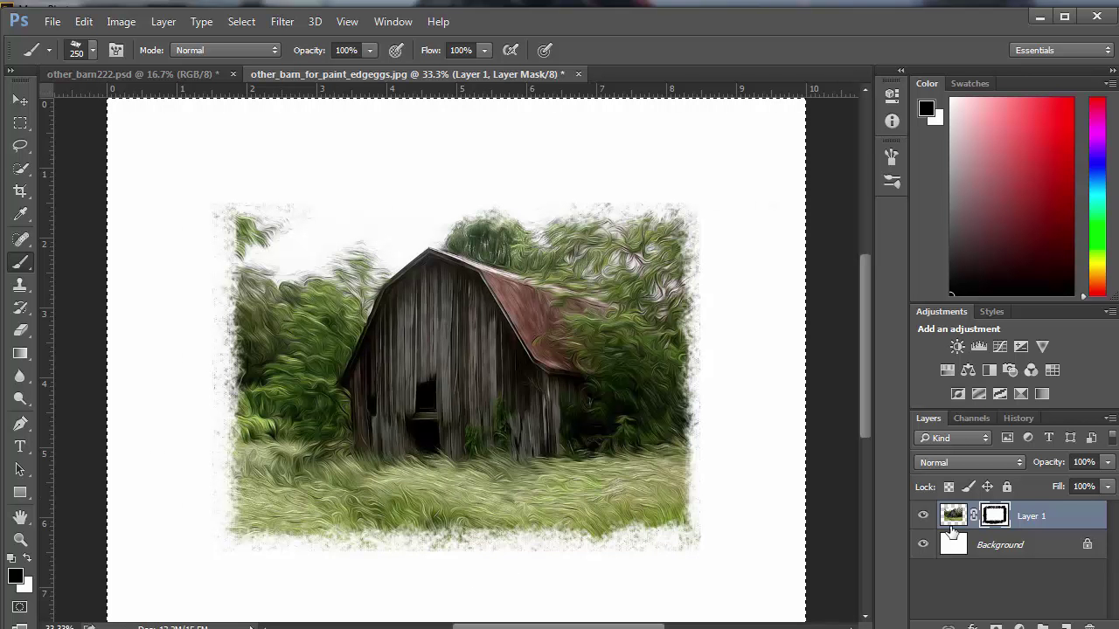
# Step: Target Layer 1's image and place guides just inside the left, top, right and bottom edges
pyautogui.click(953, 516)
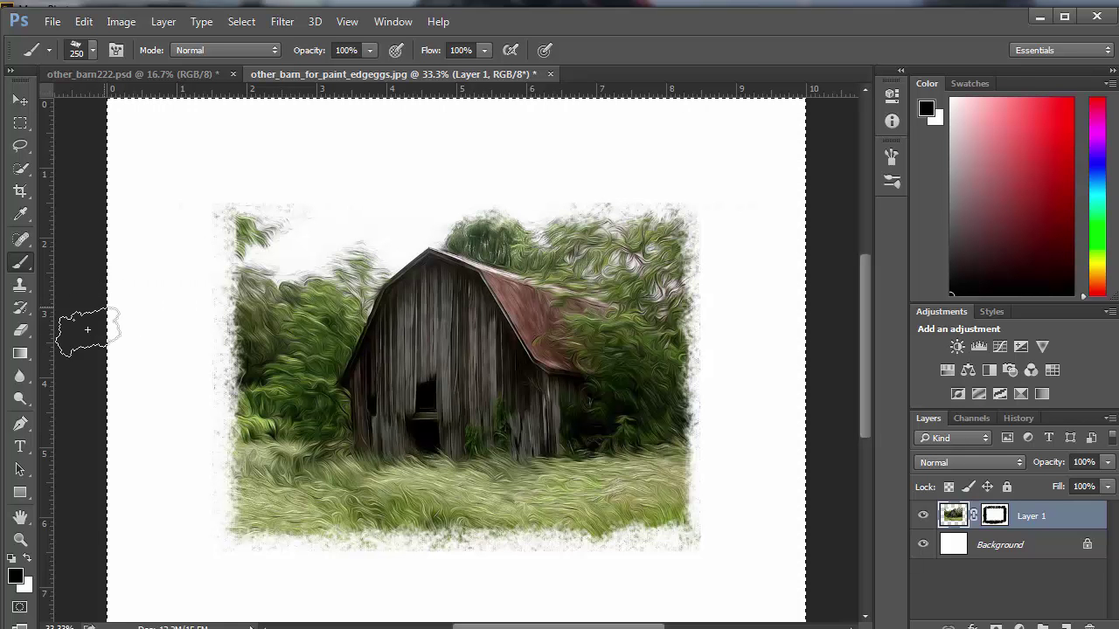
pyautogui.moveTo(46, 356); pyautogui.dragTo(159, 350)
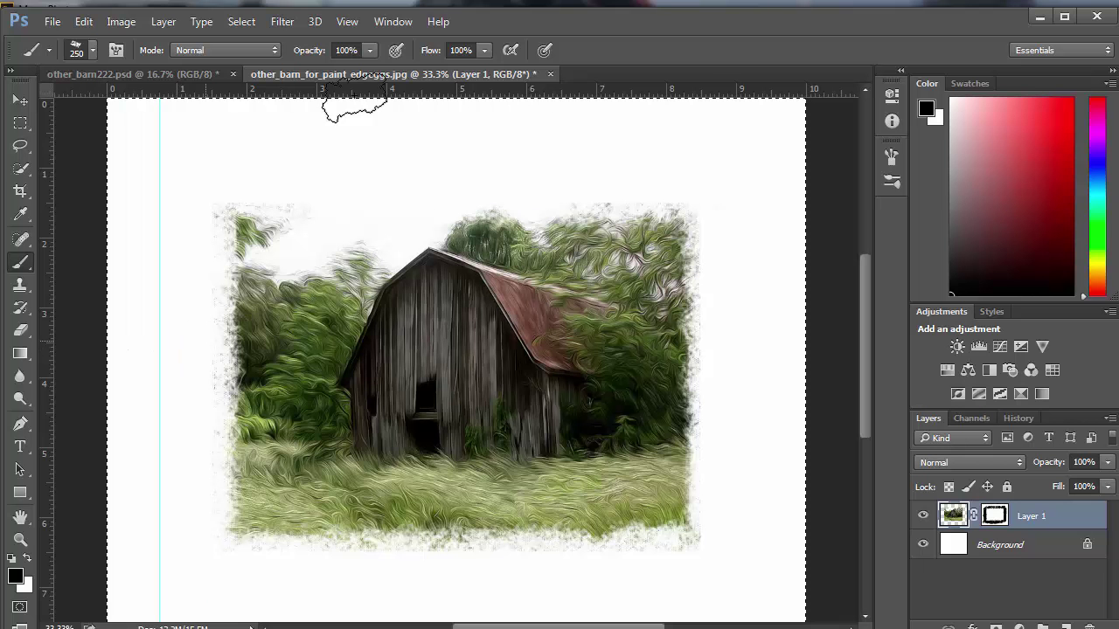
pyautogui.moveTo(341, 93); pyautogui.dragTo(330, 152)
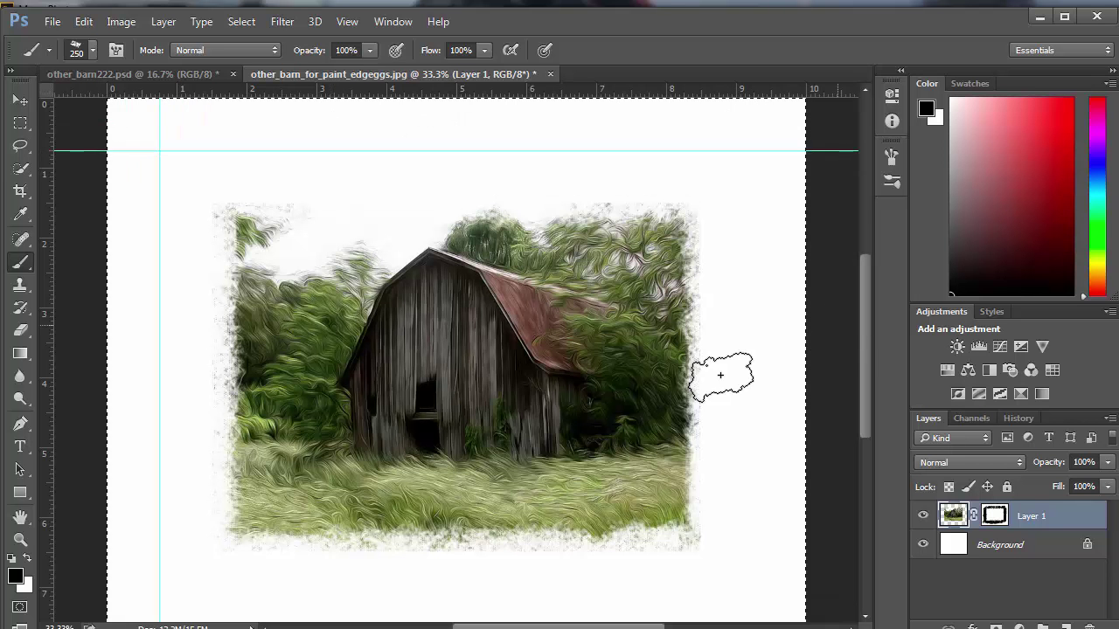
pyautogui.moveTo(51, 364); pyautogui.dragTo(754, 354)
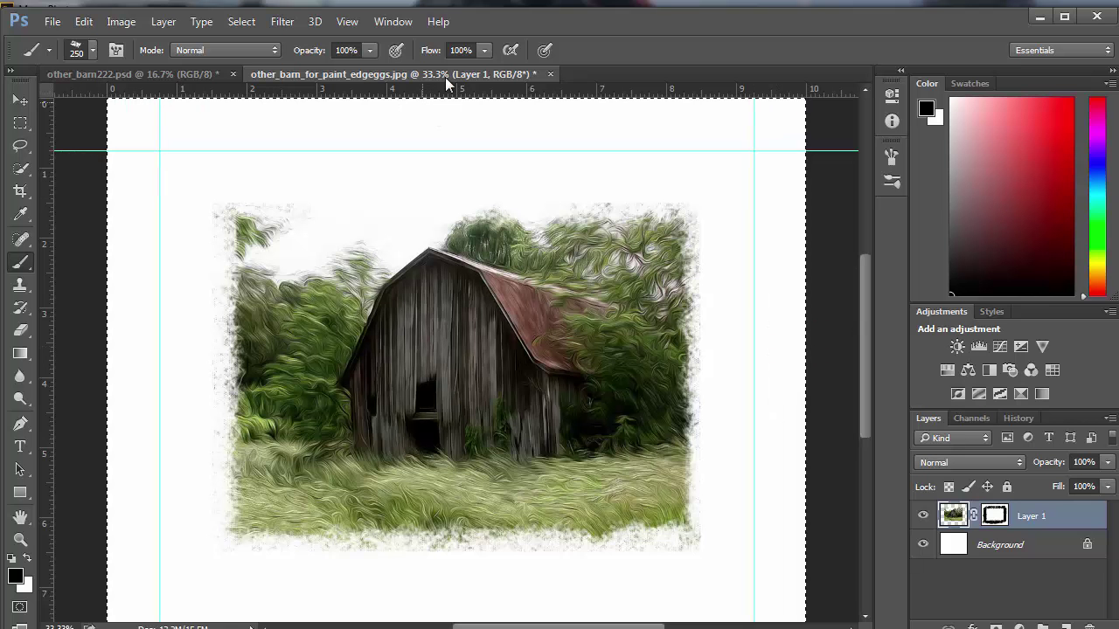
pyautogui.moveTo(465, 112); pyautogui.dragTo(494, 573)
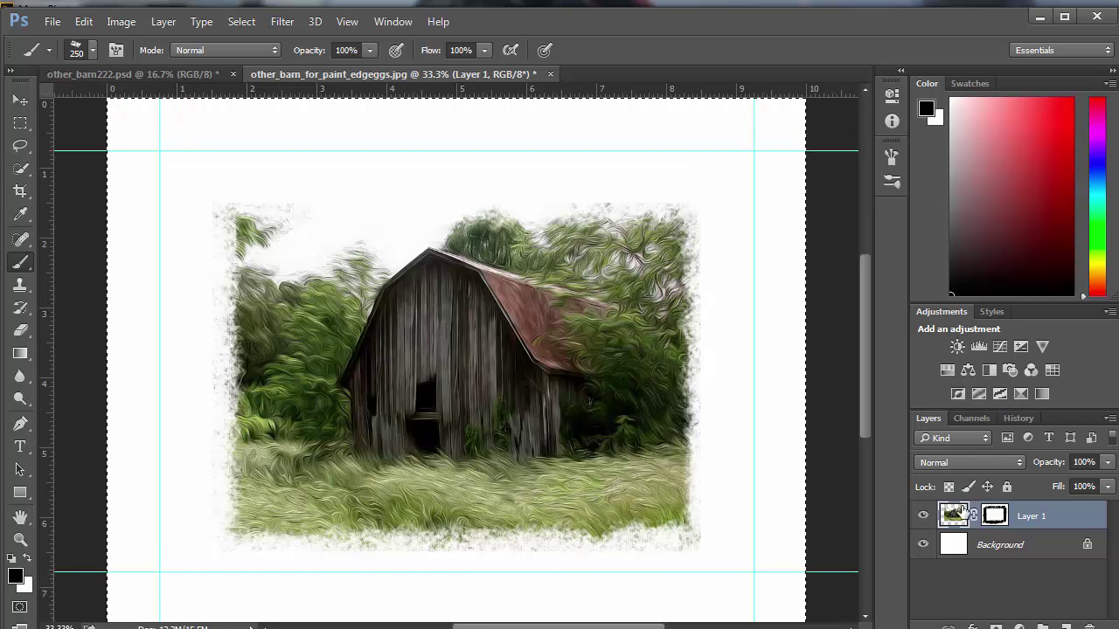
# Step: Free Transform the barn layer, stretching its top, sides and bottom toward the guides
pyautogui.hotkey('ctrl', 't')
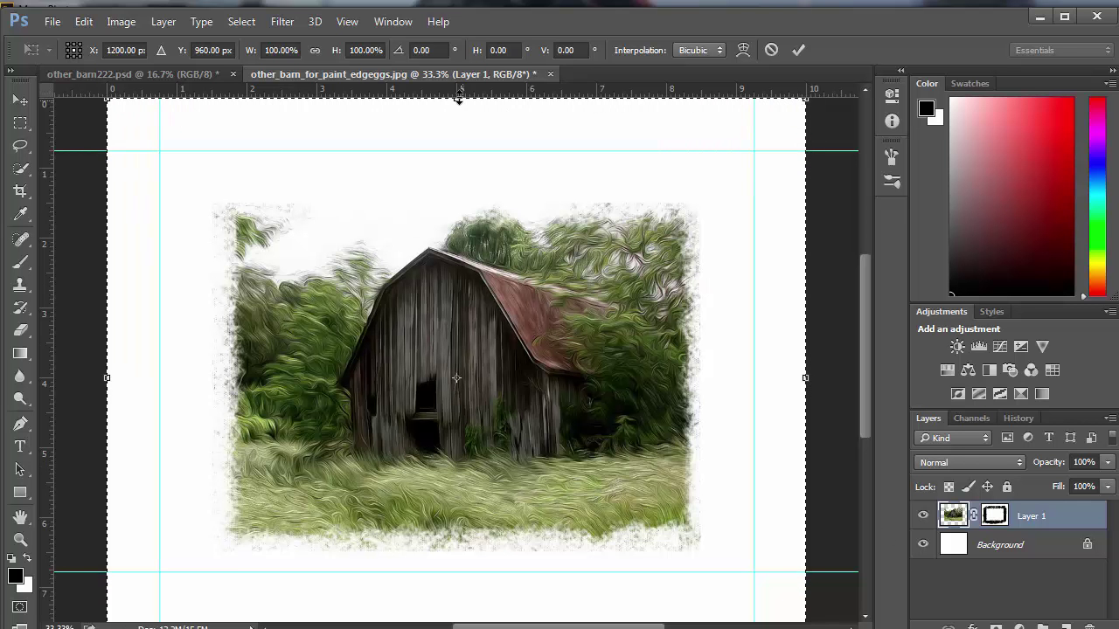
pyautogui.moveTo(458, 98); pyautogui.dragTo(444, 142)
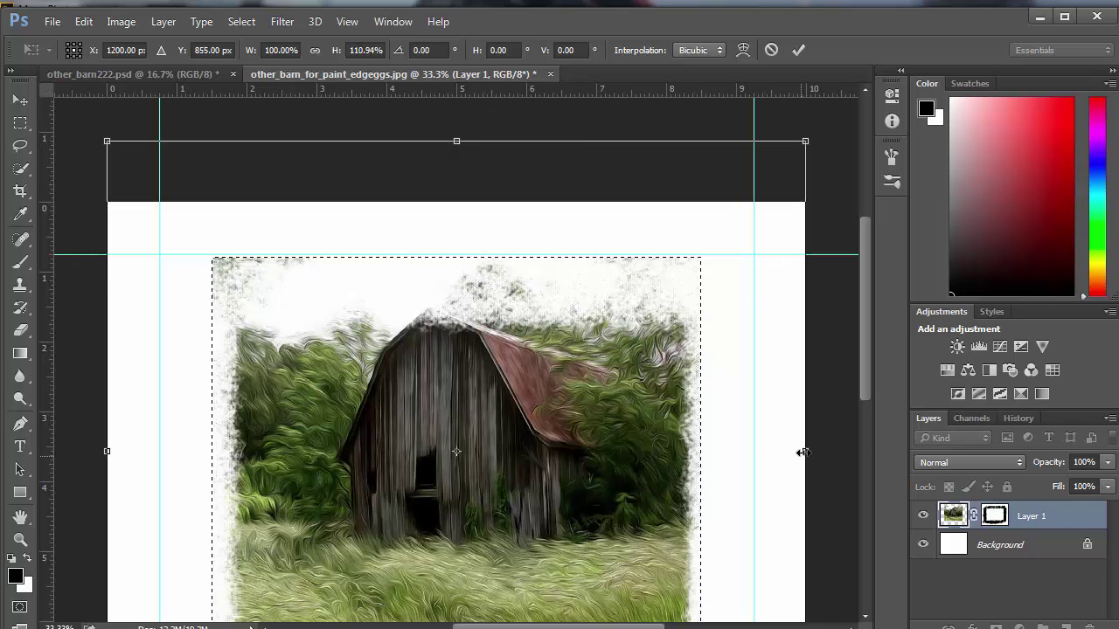
pyautogui.moveTo(803, 452)
pyautogui.mouseDown()
pyautogui.moveTo(826, 453)
pyautogui.moveTo(797, 453)
pyautogui.mouseUp()
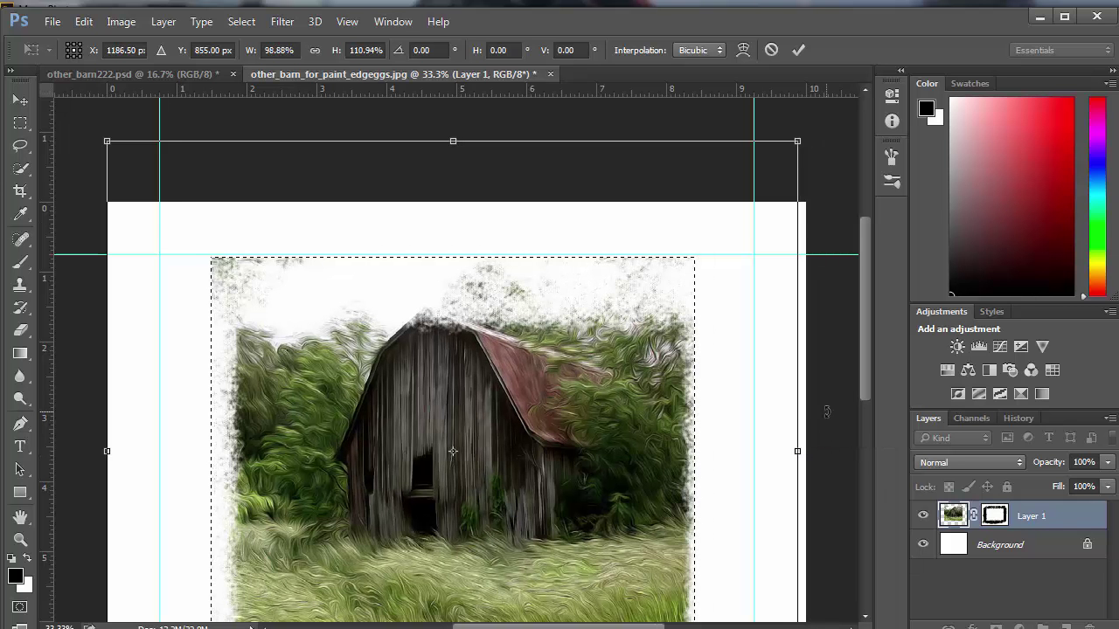
pyautogui.hotkey('ctrl', '-')
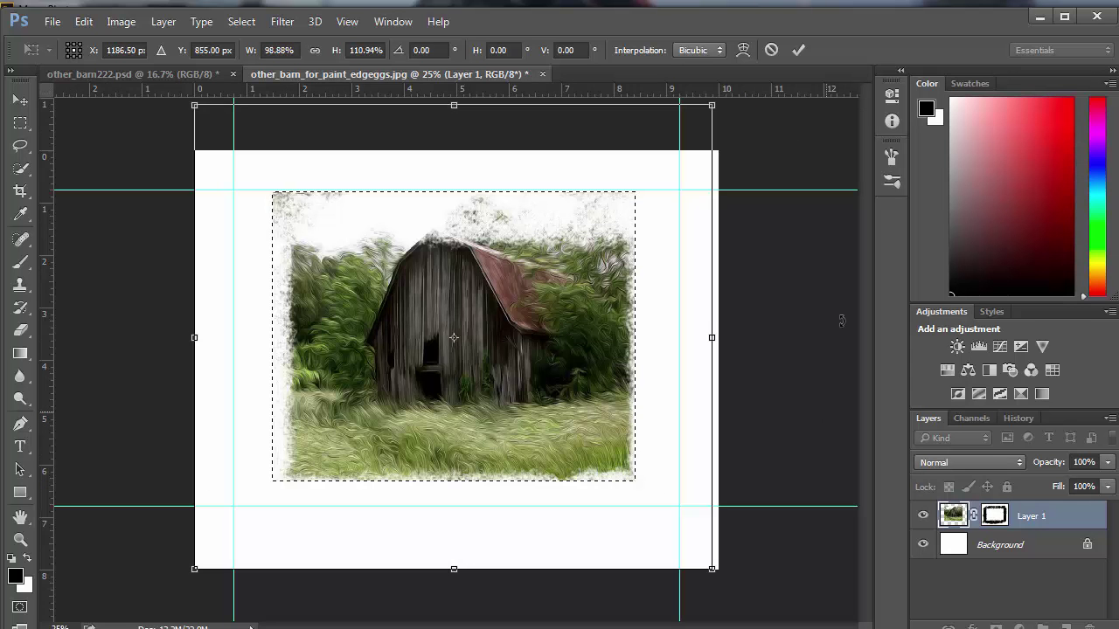
pyautogui.moveTo(717, 337); pyautogui.dragTo(759, 344)
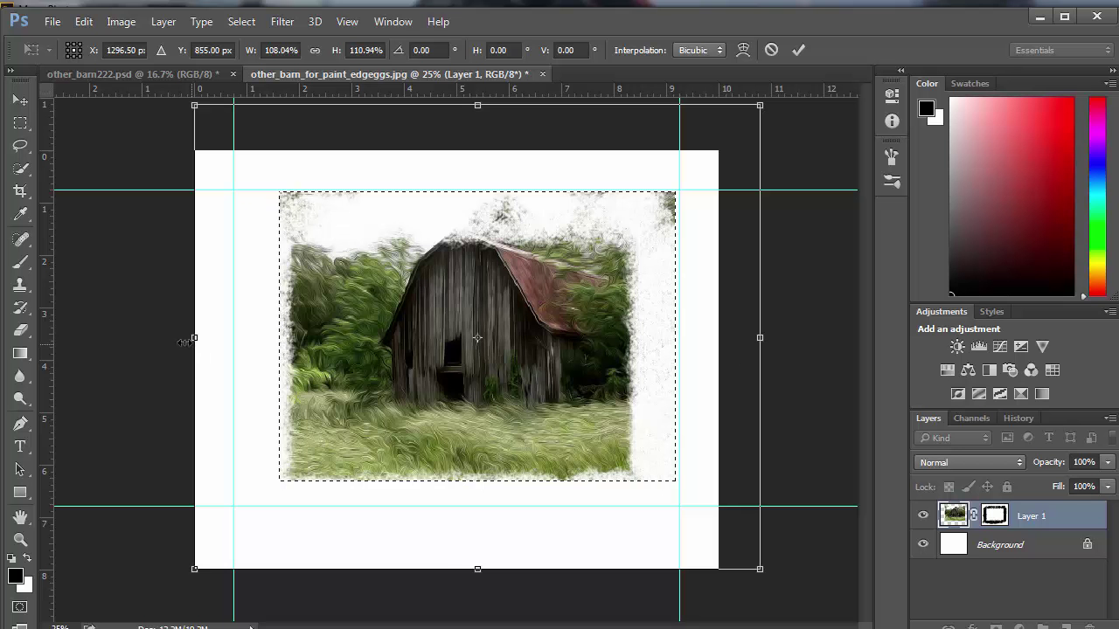
pyautogui.moveTo(185, 343); pyautogui.dragTo(139, 349)
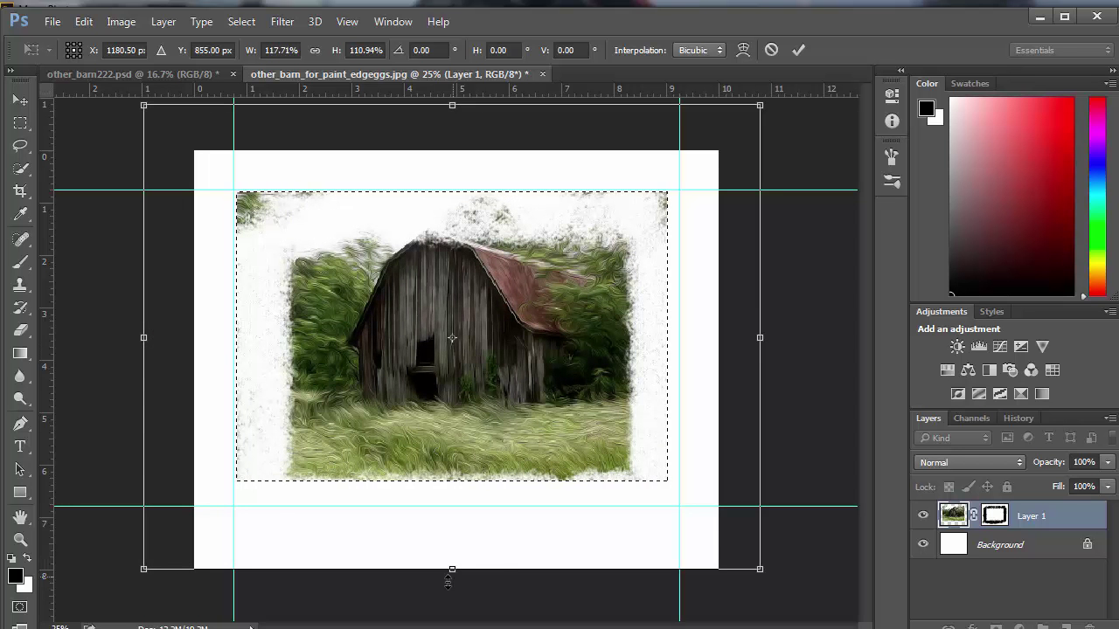
pyautogui.moveTo(452, 570); pyautogui.dragTo(452, 591)
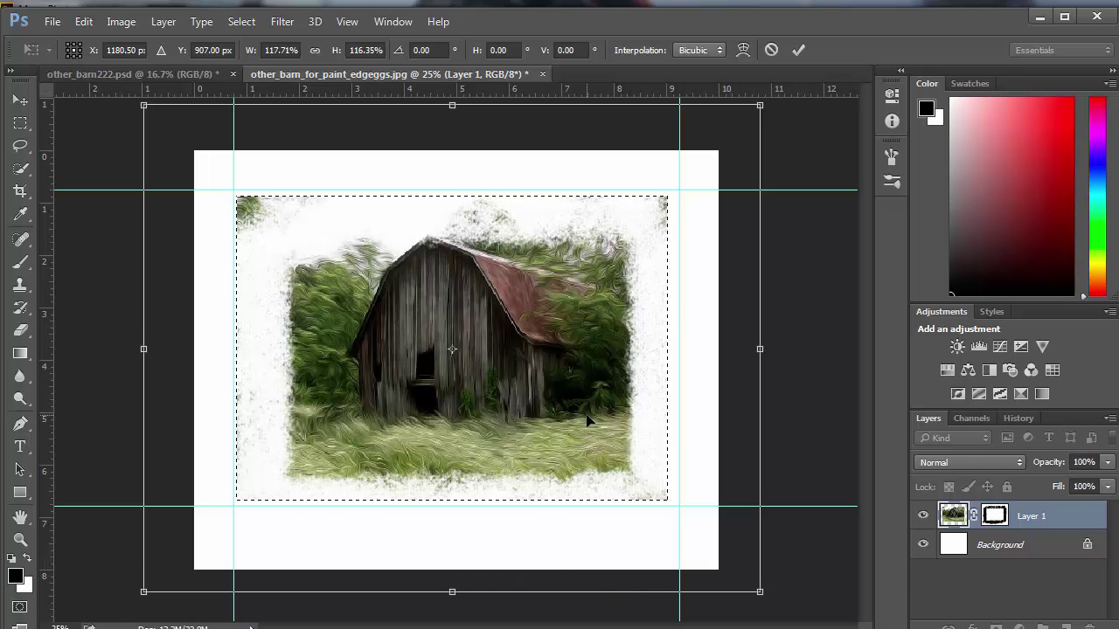
pyautogui.press('Return')
pyautogui.press('b')
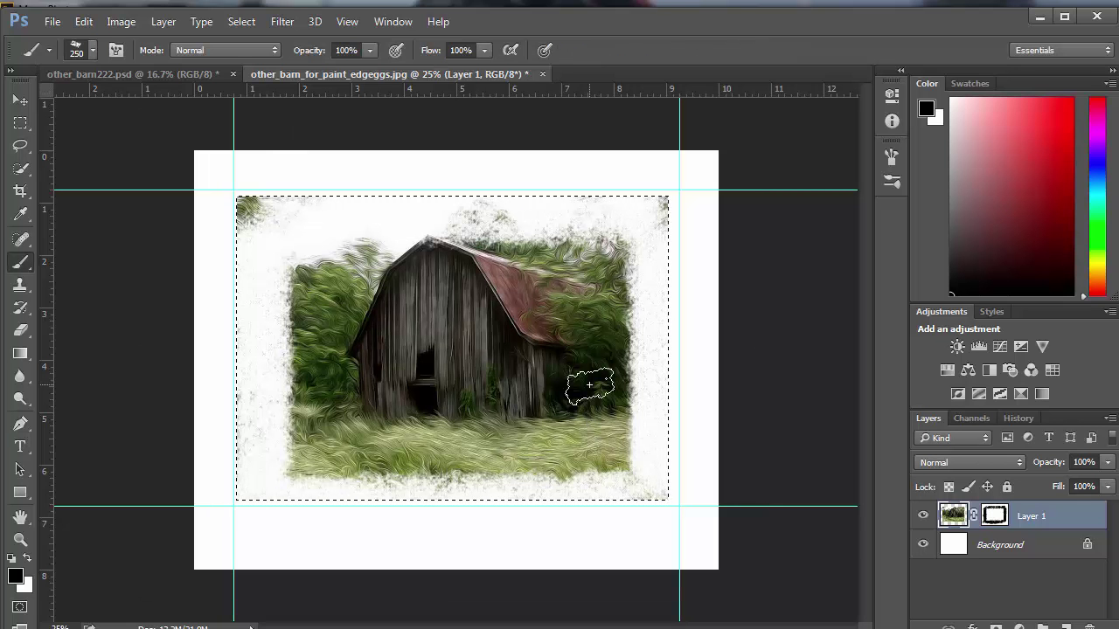
# Step: Undo that resize and Free Transform again until the barn fills the guides, about 121% × 128%
pyautogui.hotkey('ctrl', 'd')
pyautogui.keyDown('ctrl'); pyautogui.click(954, 516); pyautogui.keyUp('ctrl')
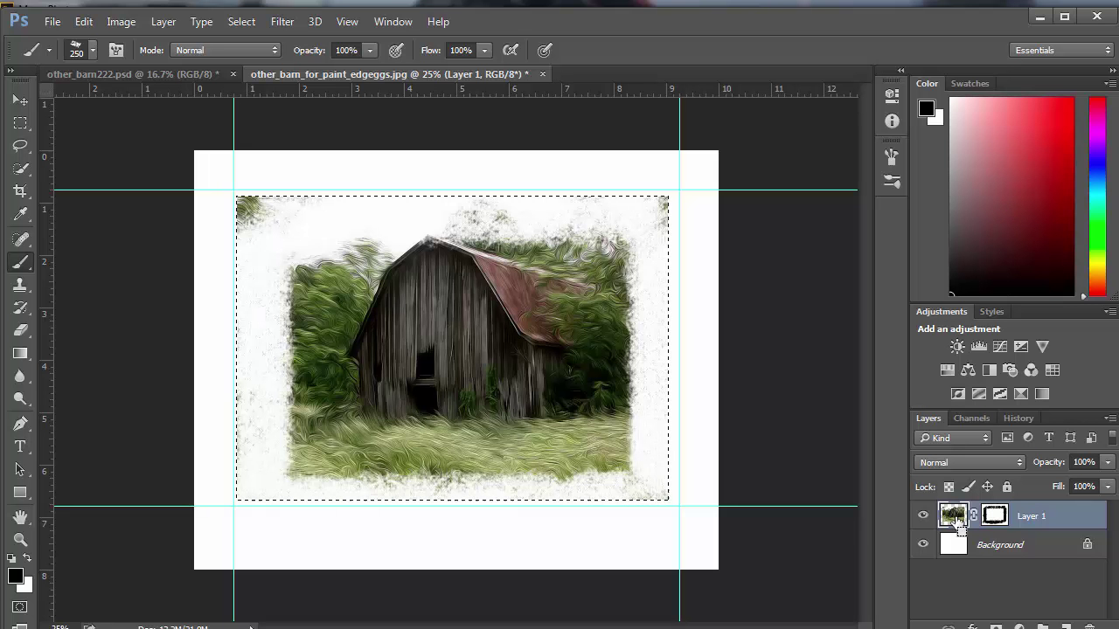
pyautogui.hotkey('ctrl', 'z')
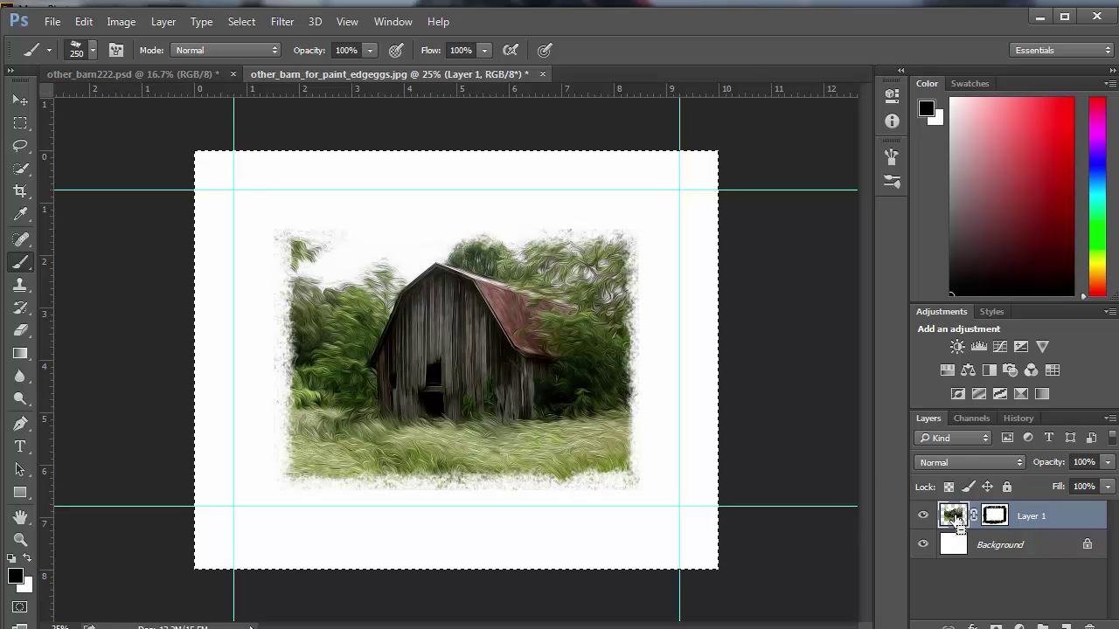
pyautogui.hotkey('ctrl', 'd')
pyautogui.hotkey('ctrl', 't')
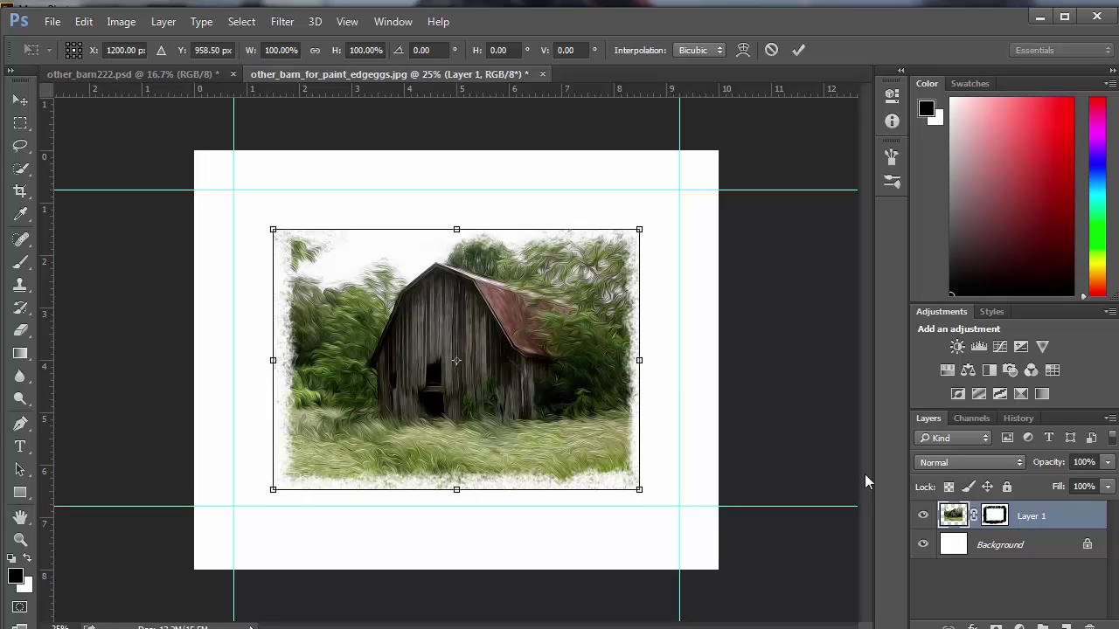
pyautogui.moveTo(641, 361); pyautogui.dragTo(679, 364)
pyautogui.moveTo(476, 229); pyautogui.dragTo(476, 176)
pyautogui.moveTo(254, 342); pyautogui.dragTo(218, 342)
pyautogui.moveTo(451, 502); pyautogui.dragTo(447, 526)
pyautogui.press('b')
pyautogui.press('Return')
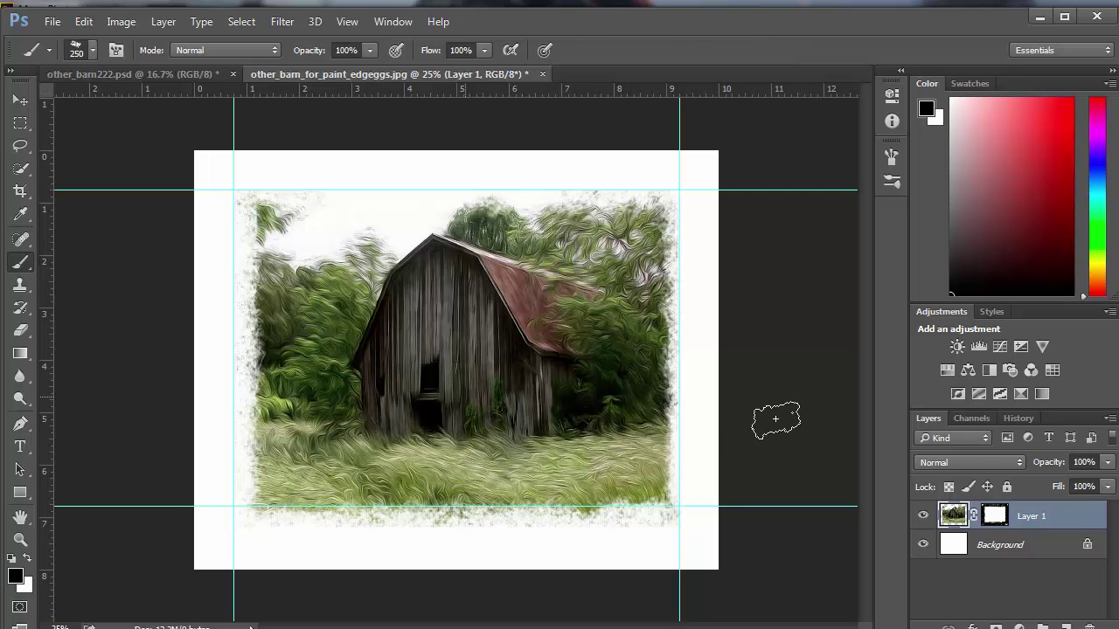
# Step: Hide the guides via View > Extras and paste the signature as Layer 2 onto the lower grass
pyautogui.click(360, 25)
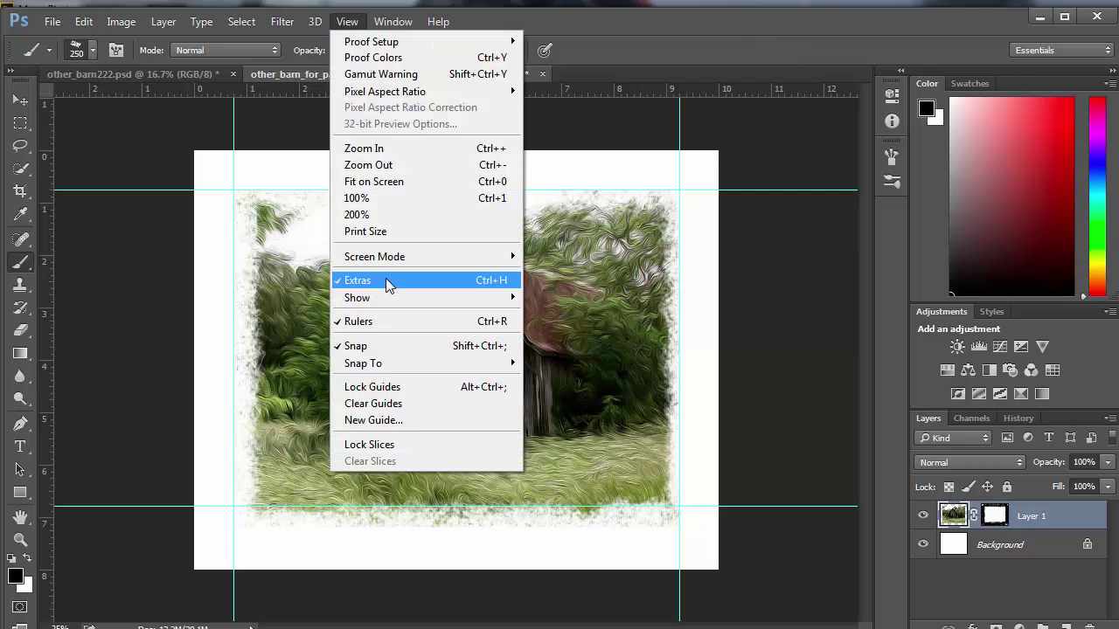
pyautogui.click(386, 278)
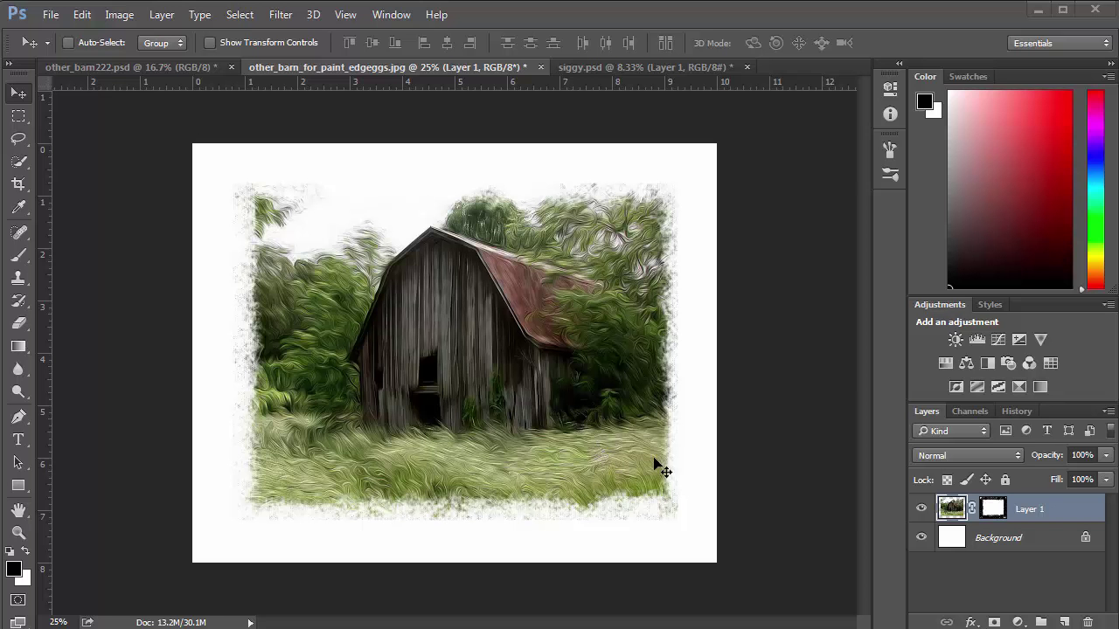
pyautogui.hotkey('ctrl', 'v')
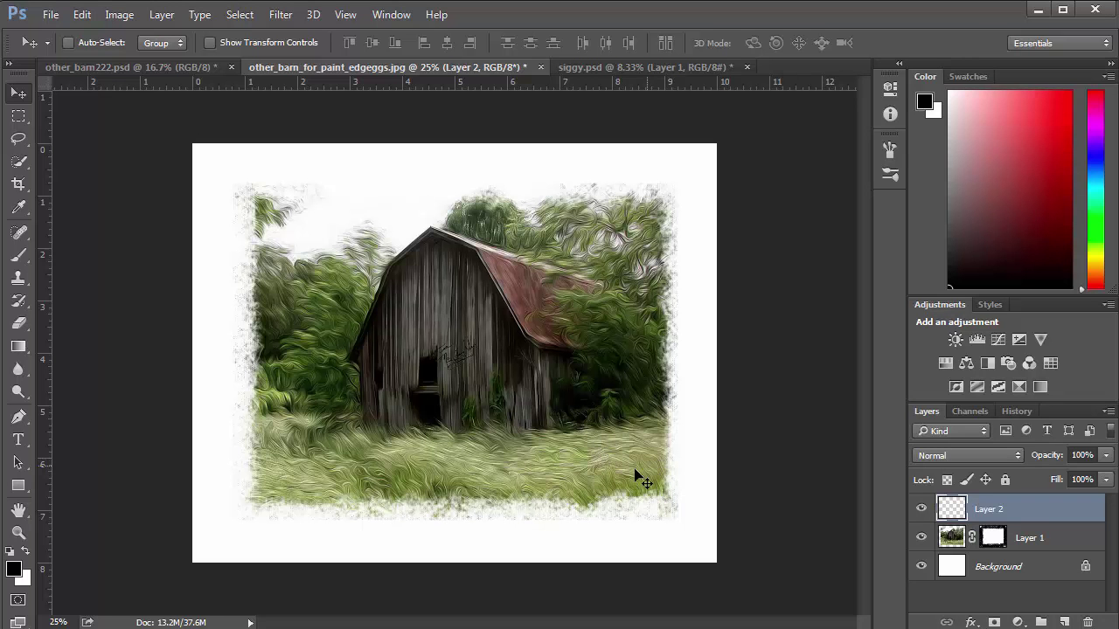
pyautogui.moveTo(601, 452)
pyautogui.mouseDown()
pyautogui.moveTo(674, 524)
pyautogui.moveTo(532, 440)
pyautogui.moveTo(633, 502)
pyautogui.moveTo(647, 524)
pyautogui.moveTo(636, 507)
pyautogui.mouseUp()
pyautogui.scroll(2, 639, 503)
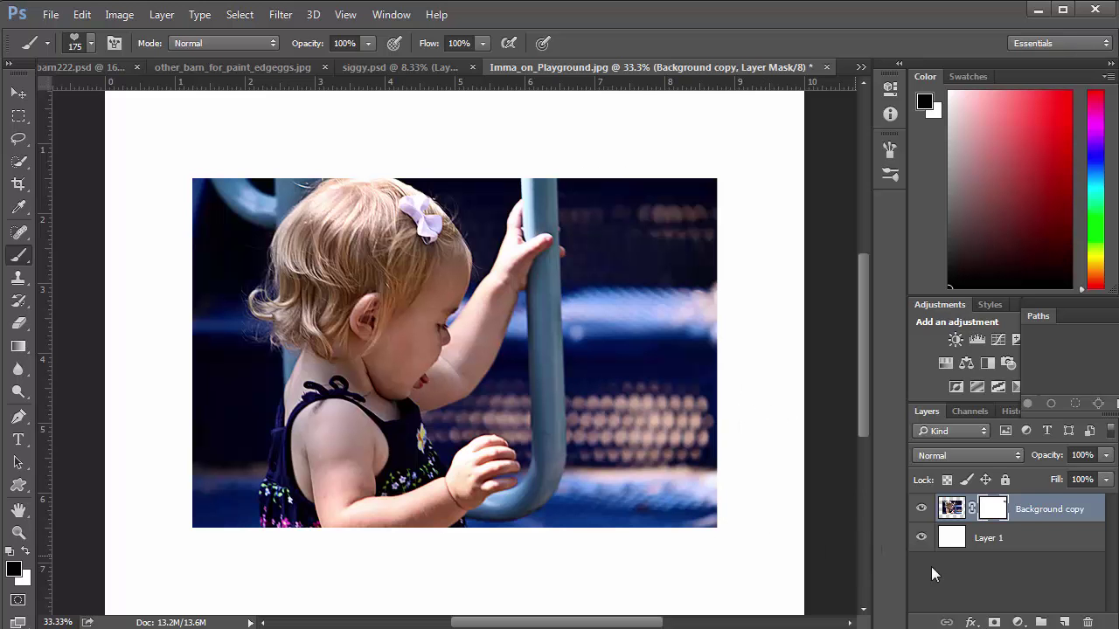
# Step: Restore the Background copy layer, load its mask as a selection, and view the brush Scattering settings
pyautogui.press('Delete')
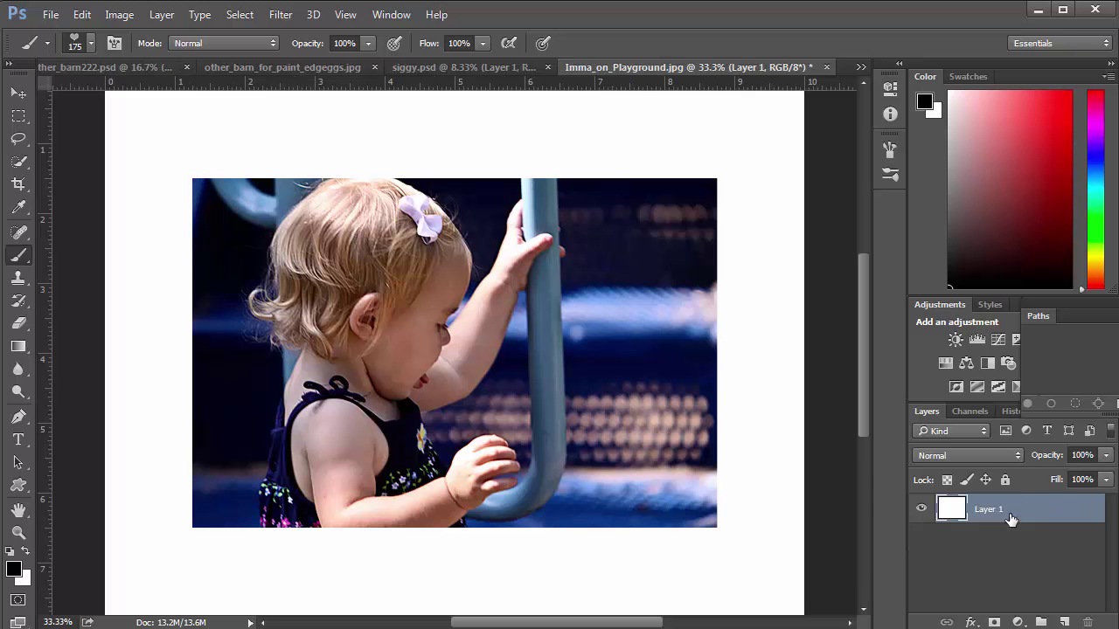
pyautogui.click(993, 509)
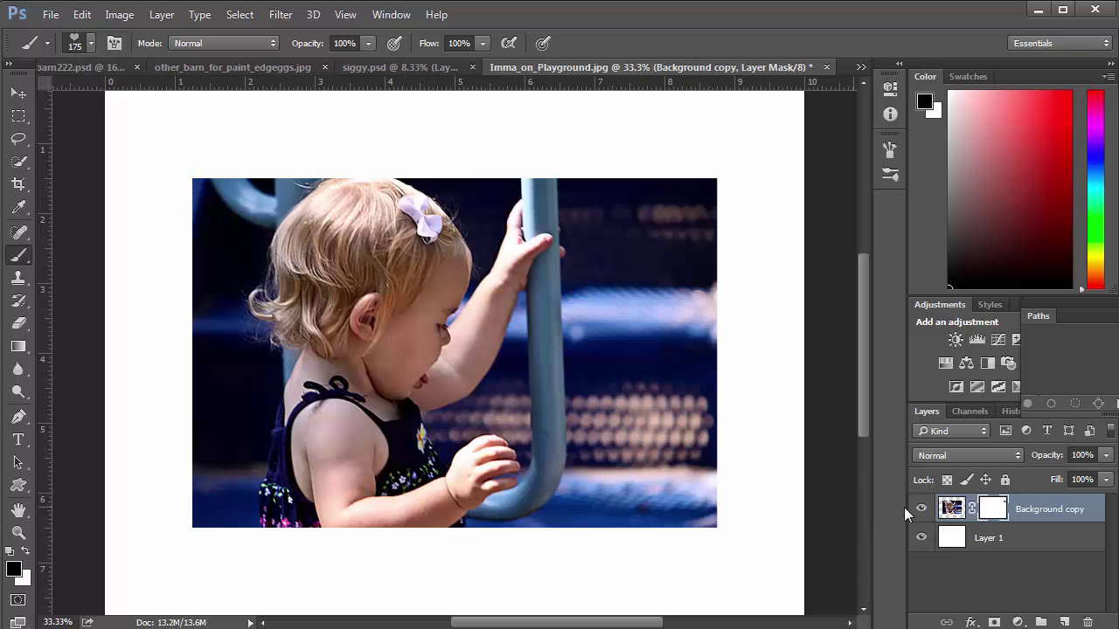
pyautogui.keyDown('ctrl'); pyautogui.click(998, 509); pyautogui.keyUp('ctrl')
pyautogui.click(120, 44)
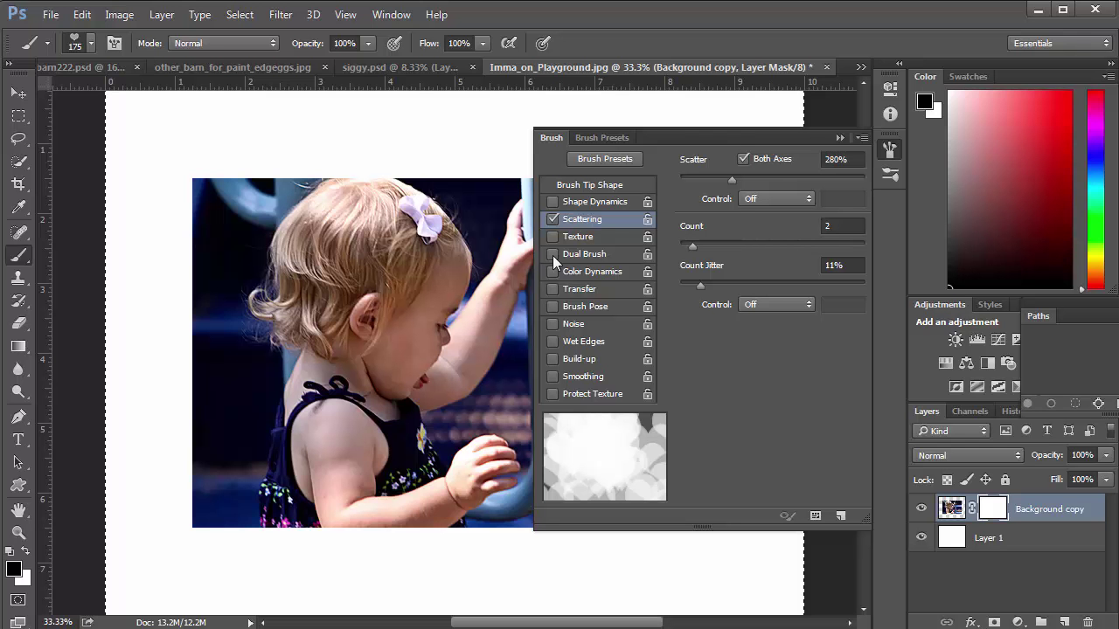
# Step: Paint trial heart strokes into the photo's mask along the edges, then remove them
pyautogui.click(836, 137)
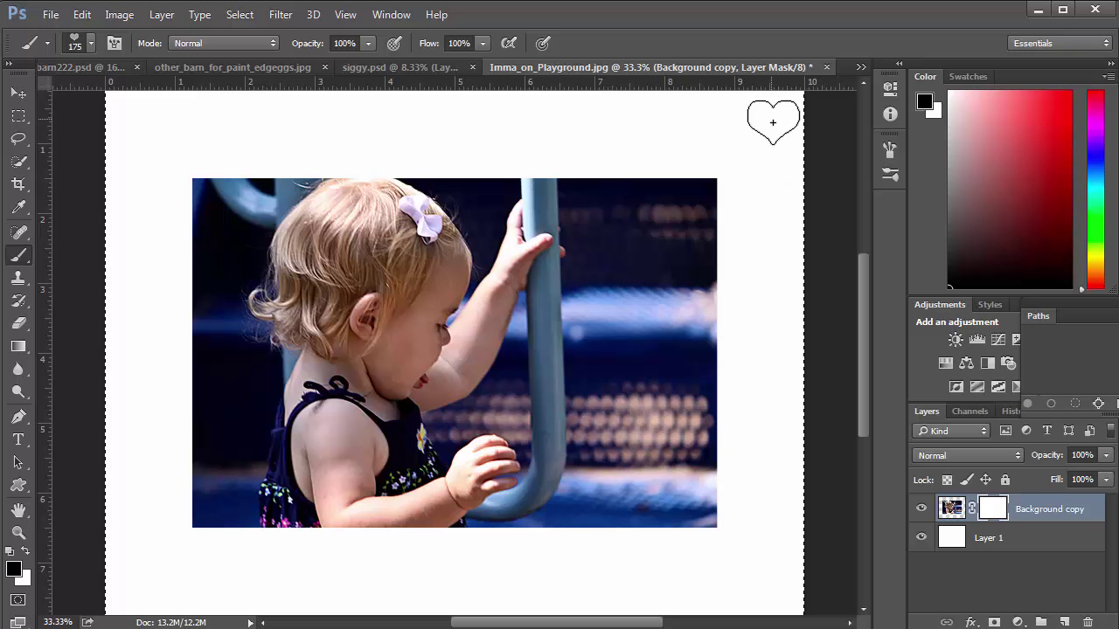
pyautogui.click(74, 47)
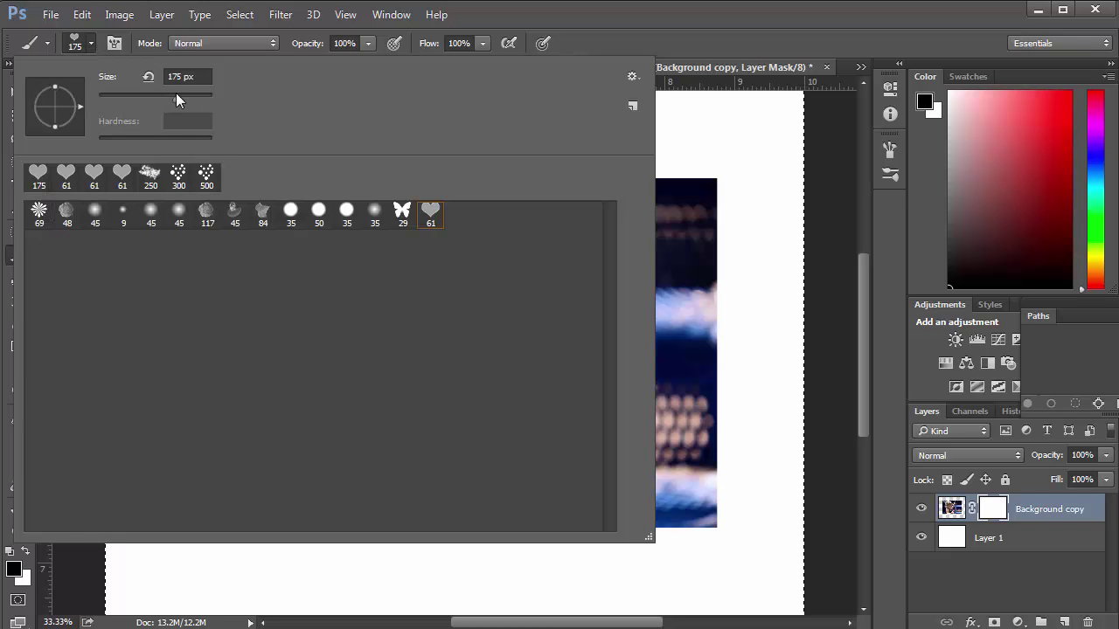
pyautogui.click(708, 33)
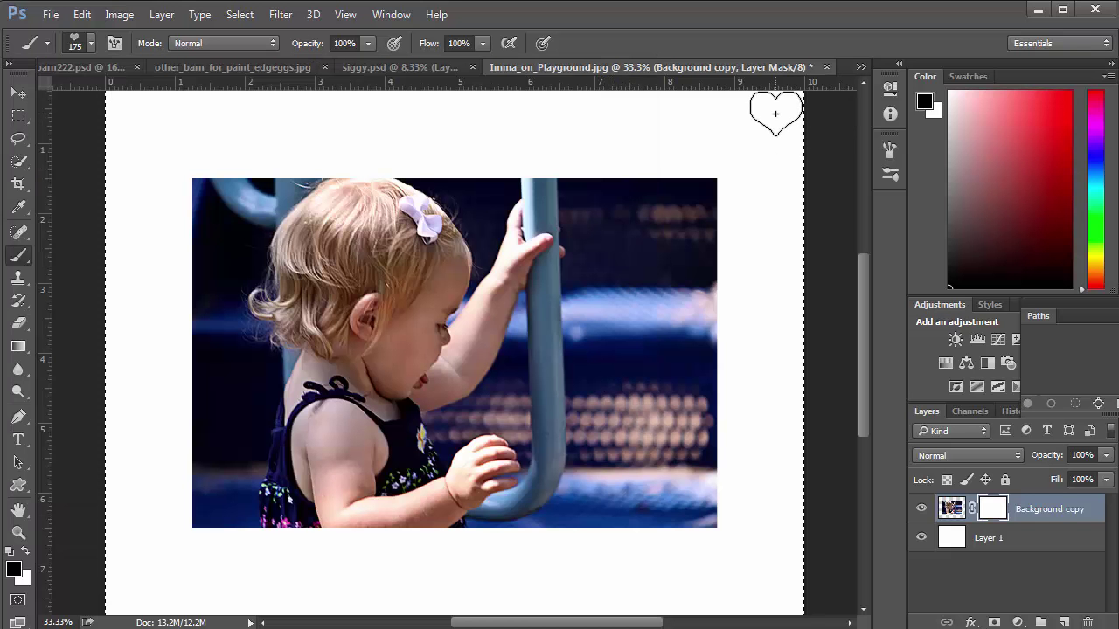
pyautogui.keyDown('shift'); pyautogui.click(770, 584); pyautogui.keyUp('shift')
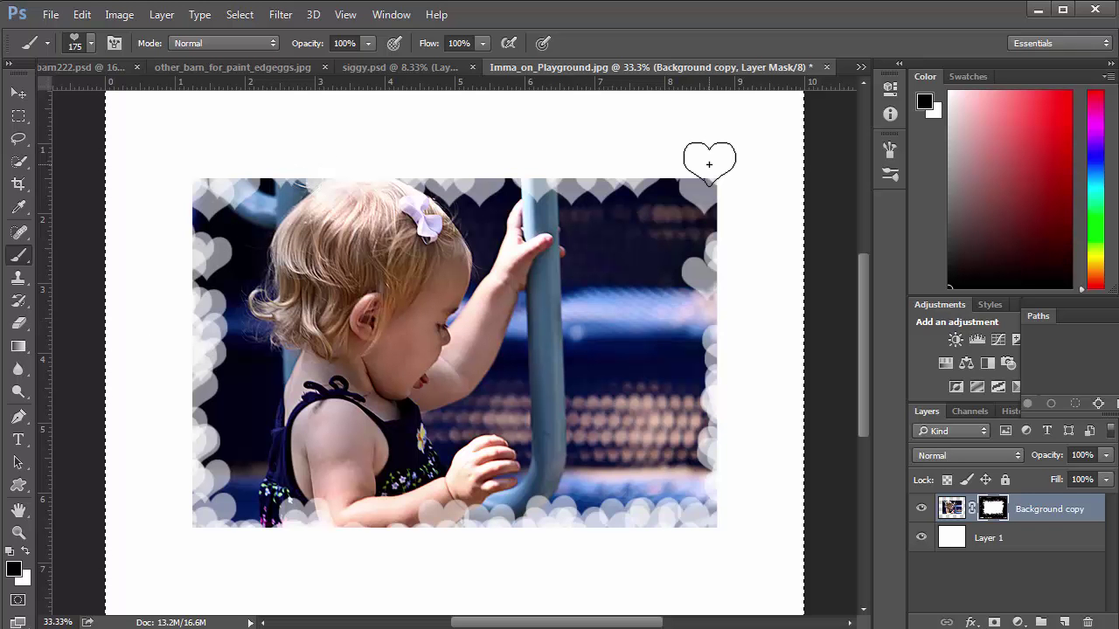
pyautogui.press('Delete')
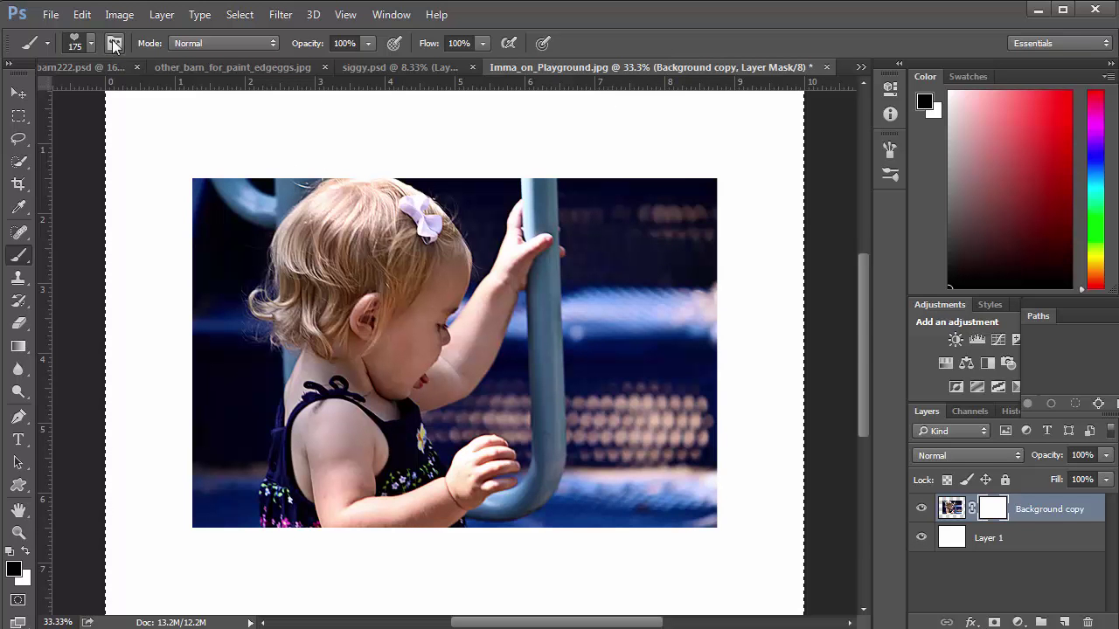
# Step: Raise the heart brush's scatter to 403%
pyautogui.click(114, 44)
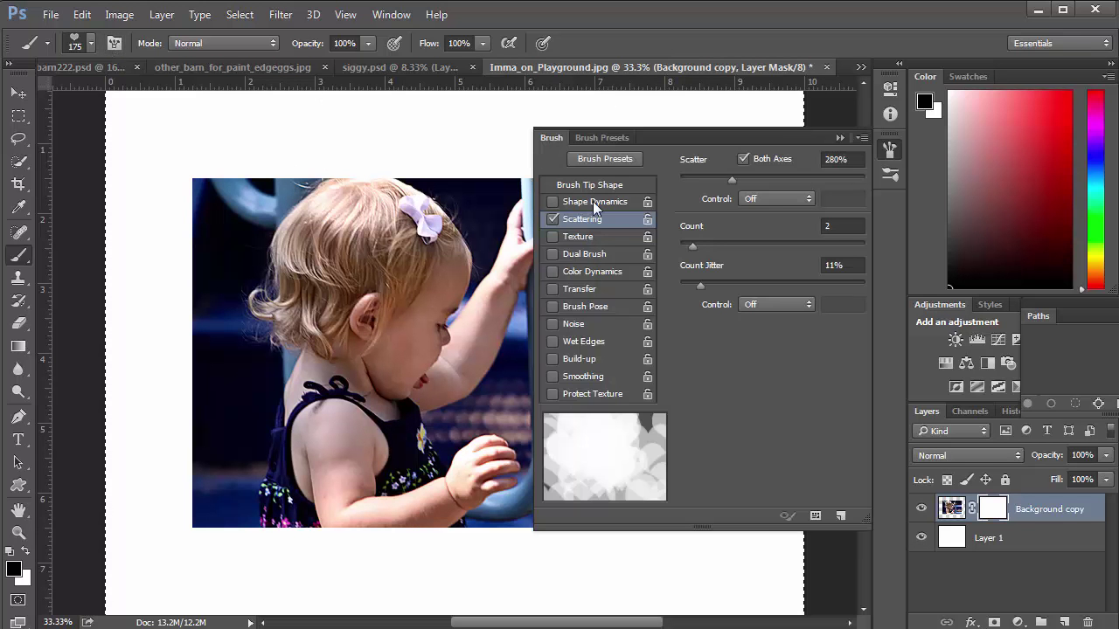
pyautogui.click(756, 177)
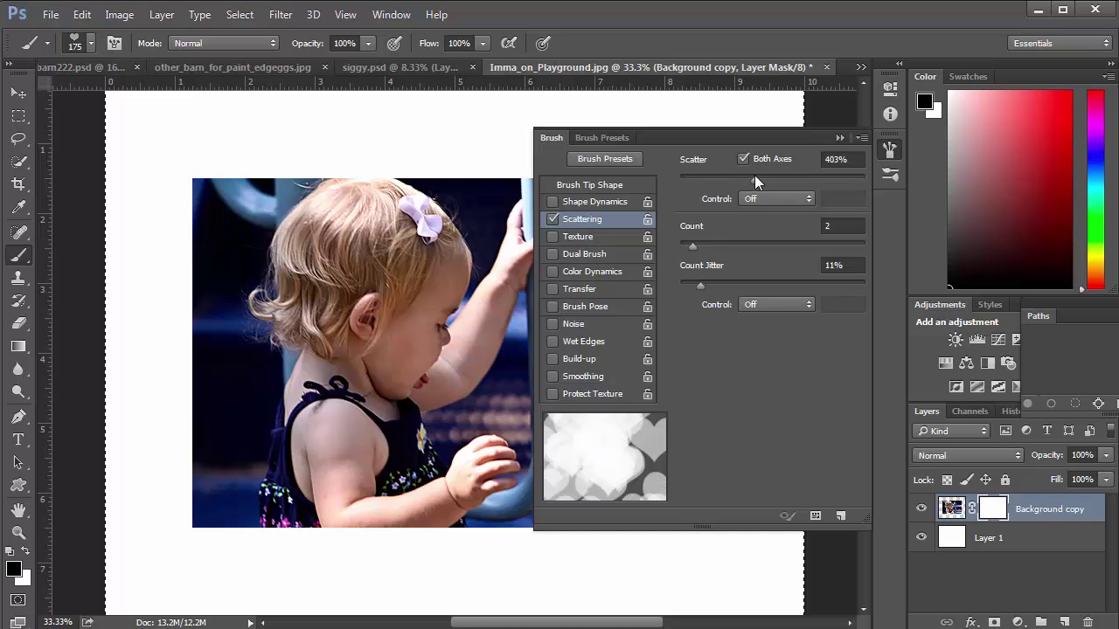
pyautogui.click(840, 138)
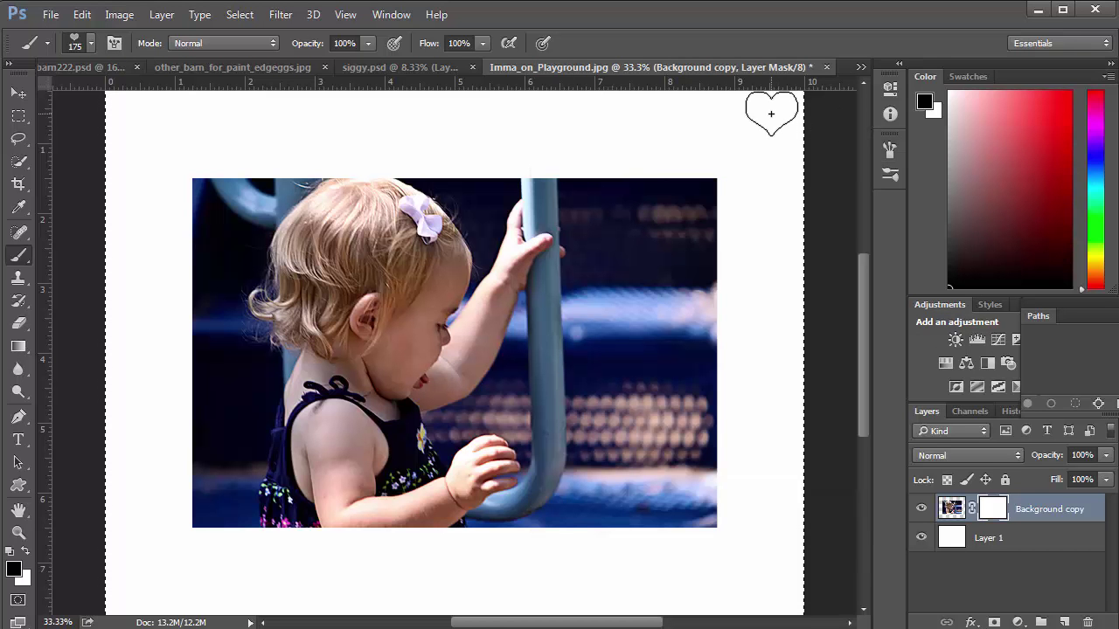
# Step: Mask hearts at the top-right corner and down the right edge, then hide the Background copy layer
pyautogui.click(771, 114)
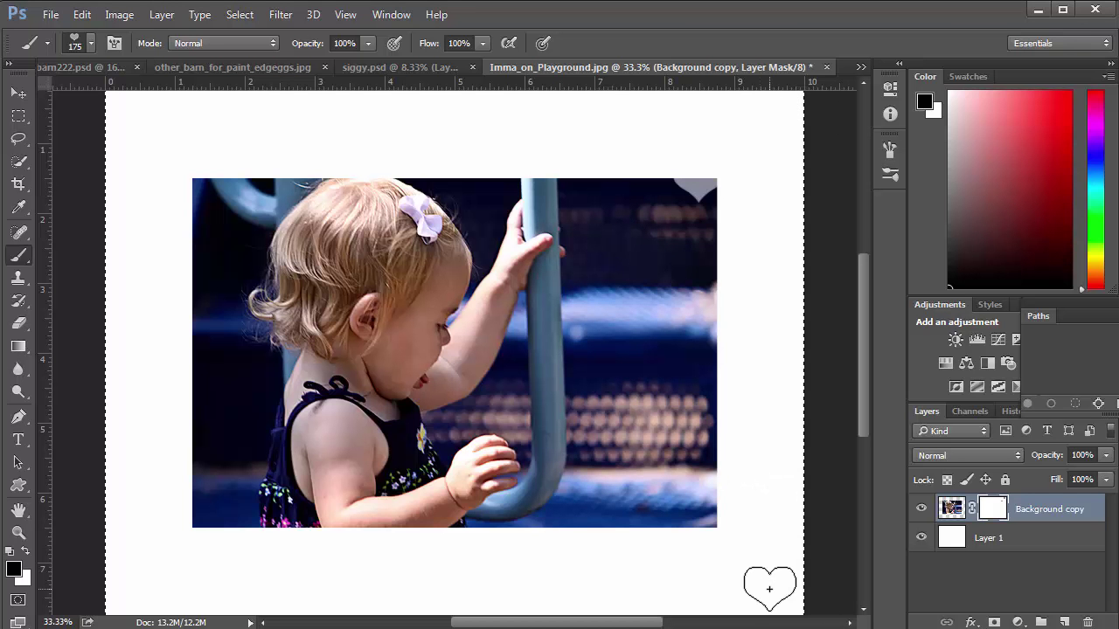
pyautogui.moveTo(699, 210); pyautogui.dragTo(686, 524)
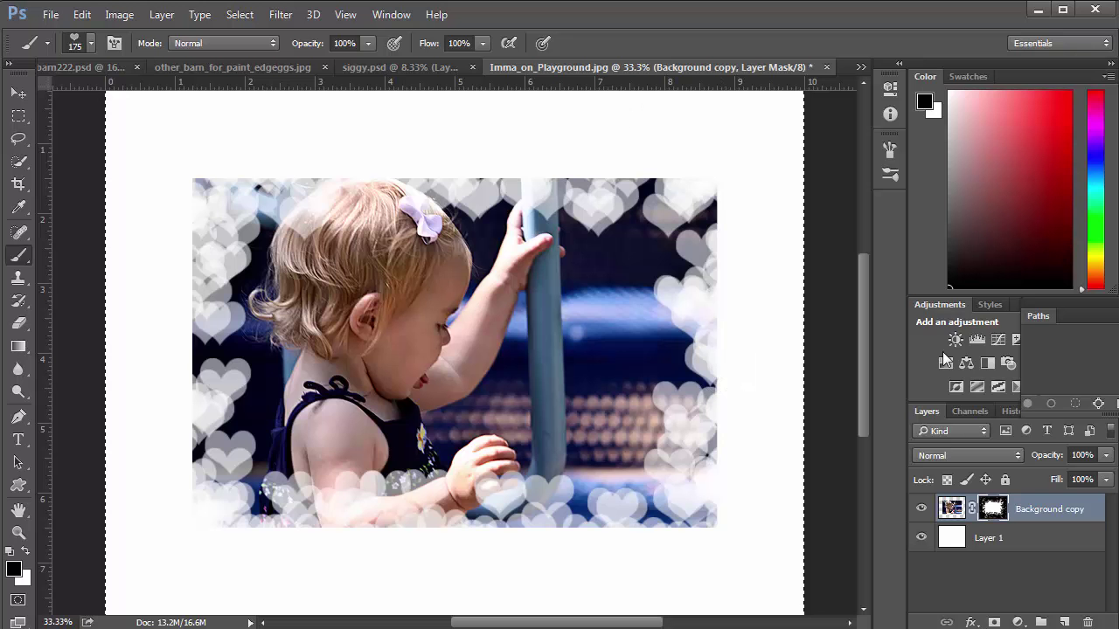
pyautogui.click(920, 509)
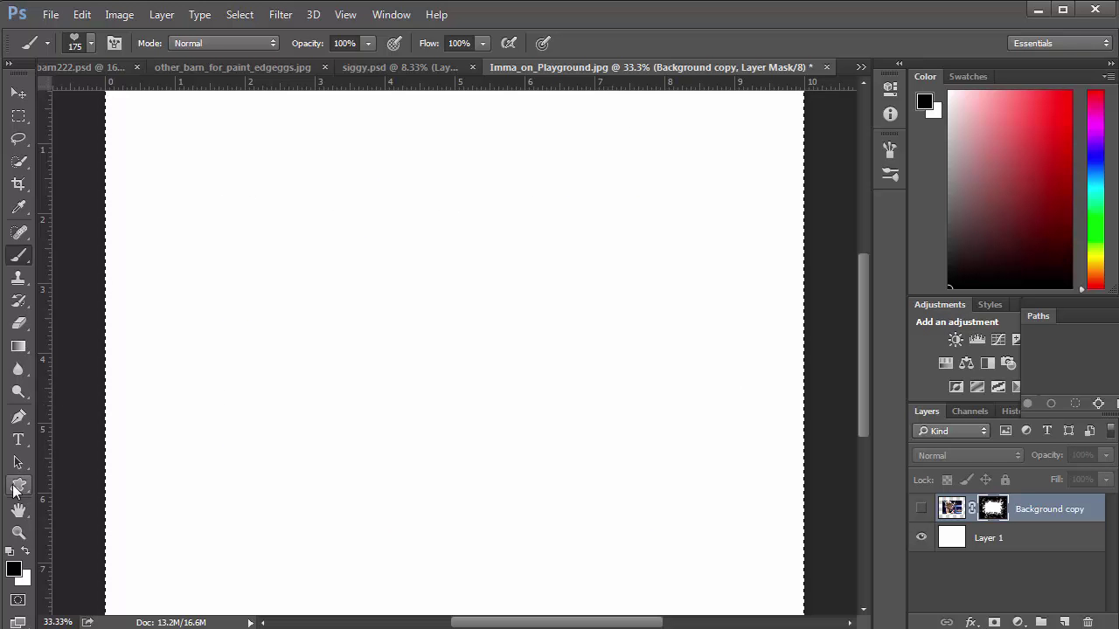
# Step: Switch to the Custom Shape Tool
pyautogui.click(15, 490)
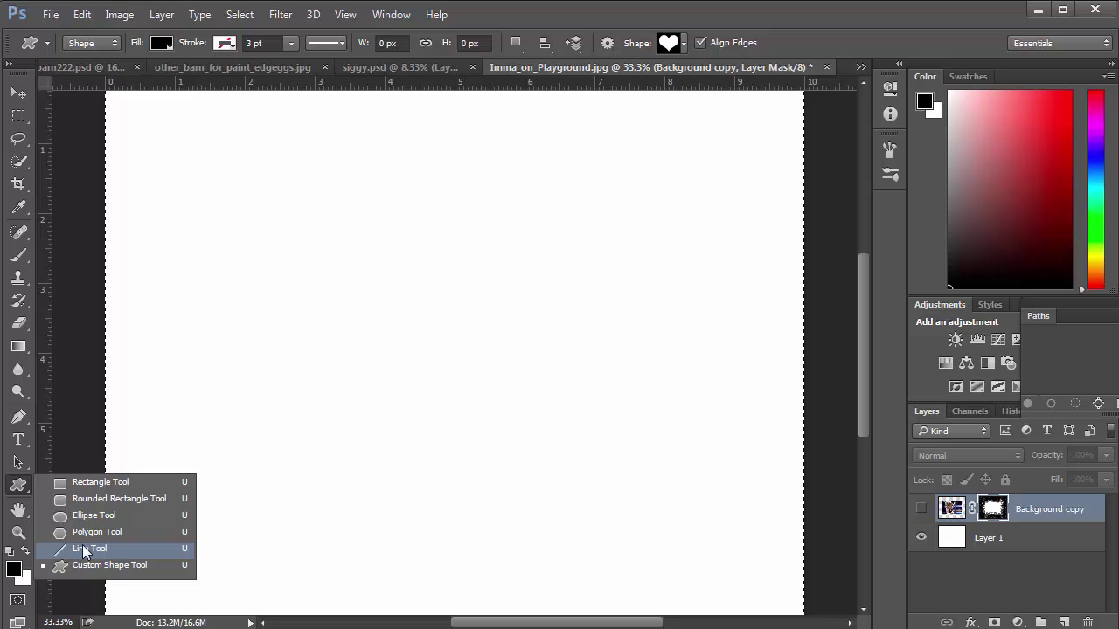
pyautogui.click(18, 442)
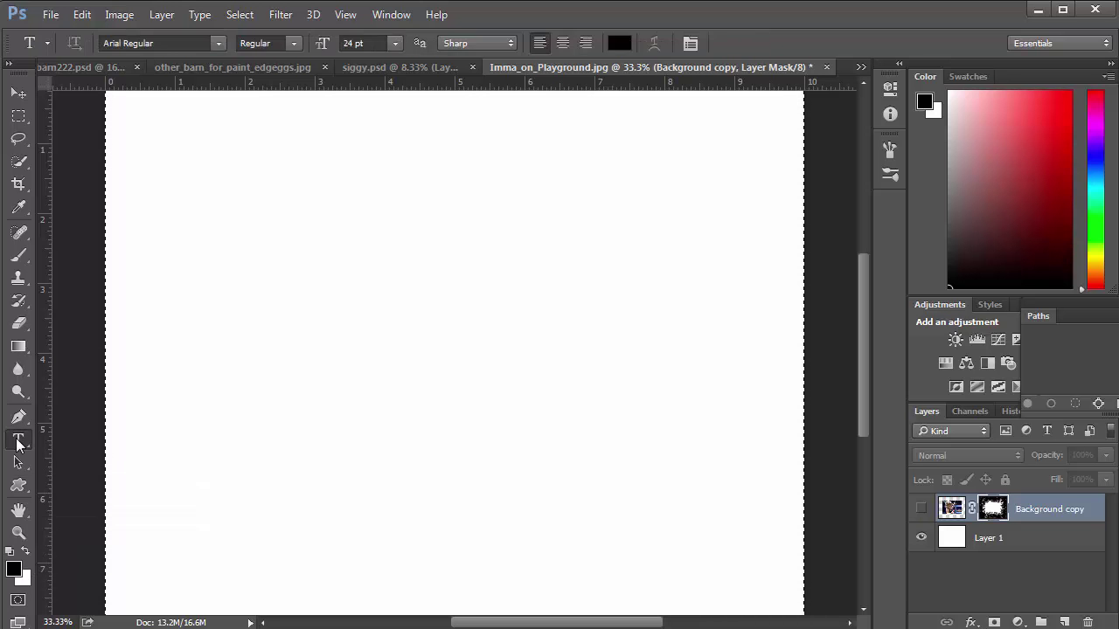
pyautogui.click(18, 485)
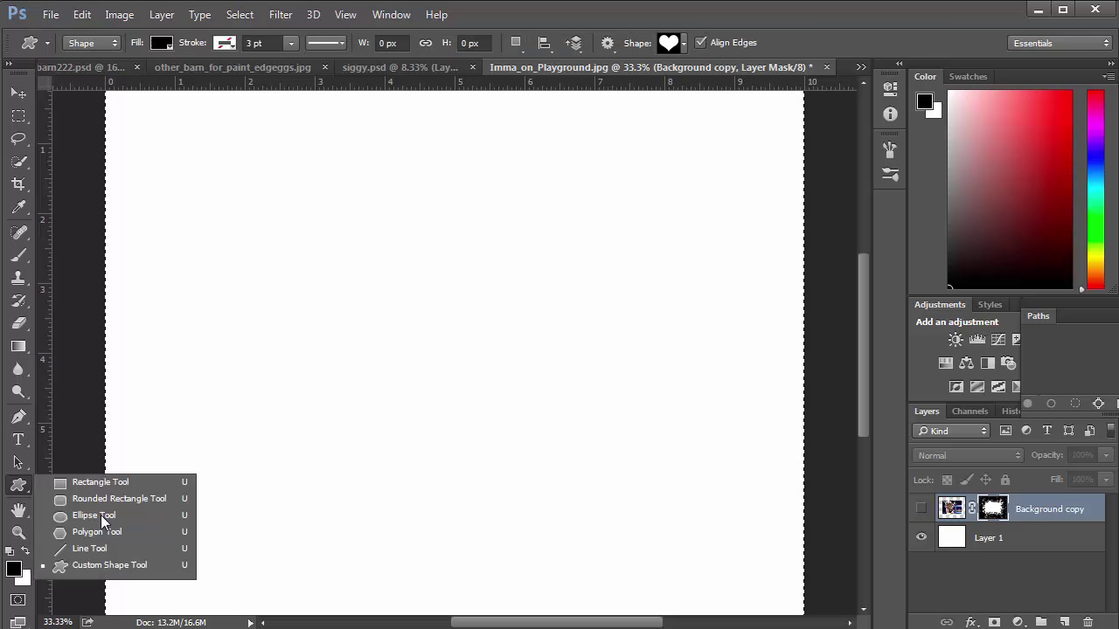
pyautogui.click(116, 568)
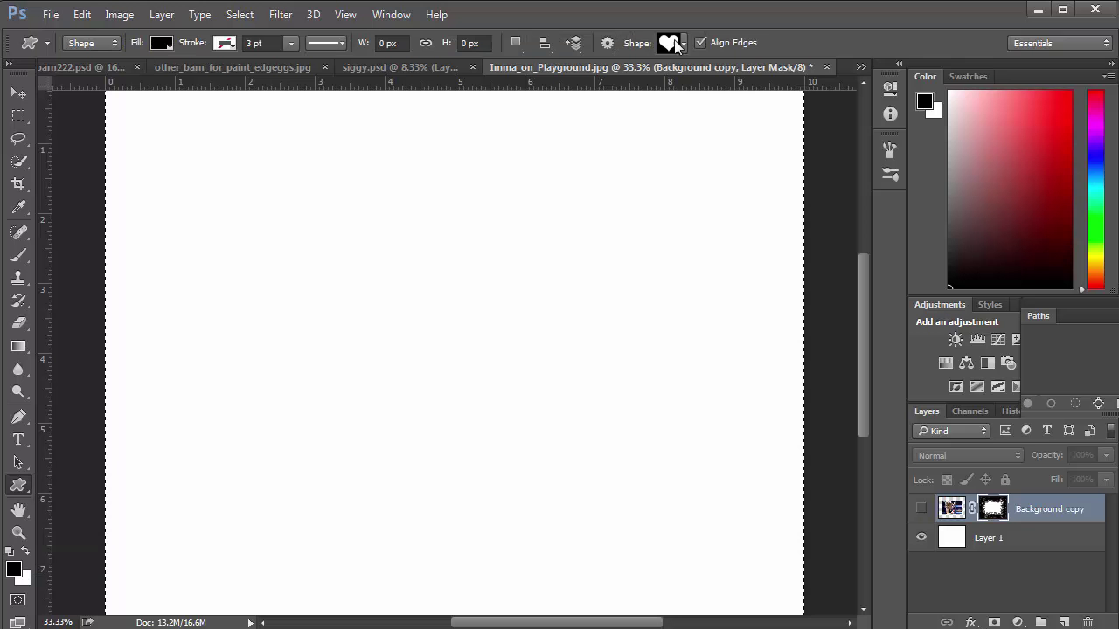
# Step: Append the Nature shapes, pick the heart, and draw a black heart left of the canvas centre
pyautogui.click(684, 42)
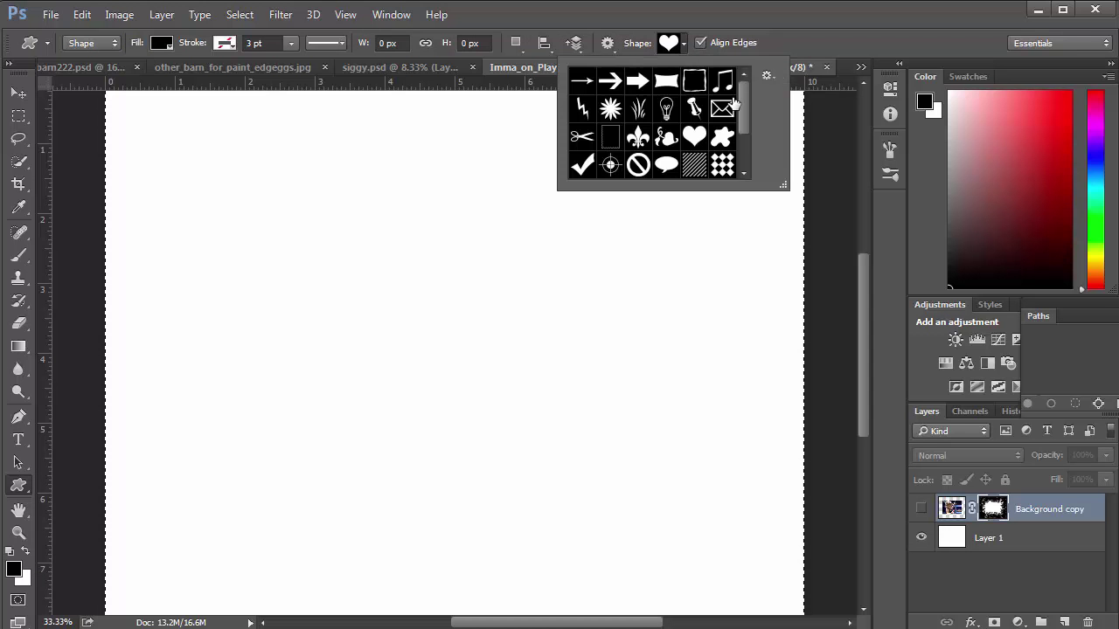
pyautogui.scroll(-3, 745, 112)
pyautogui.scroll(2, 743, 106)
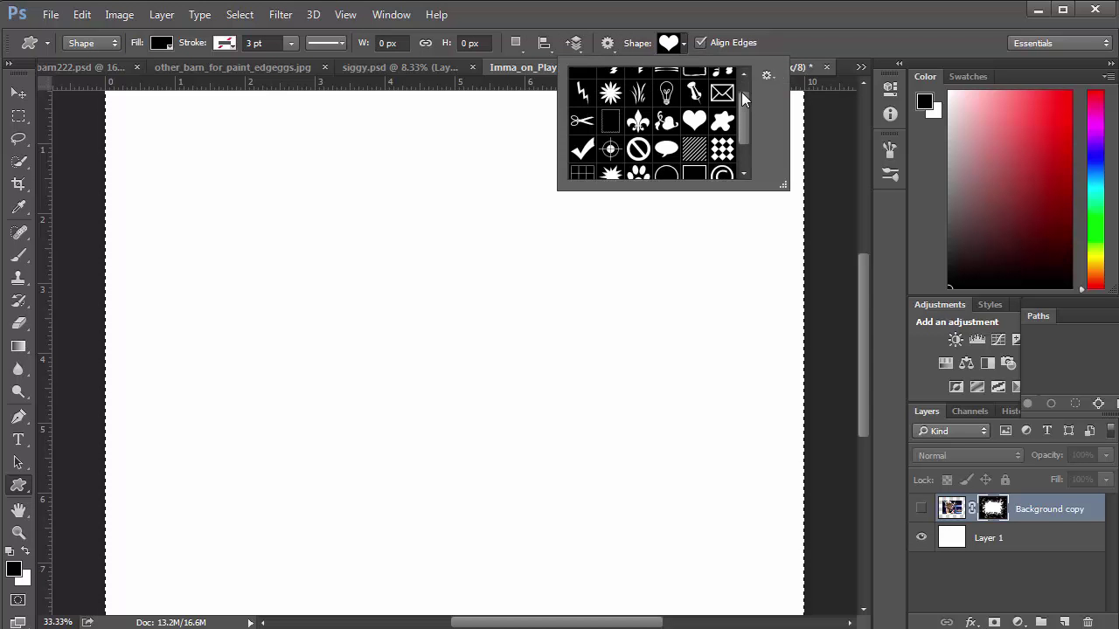
pyautogui.scroll(1, 741, 92)
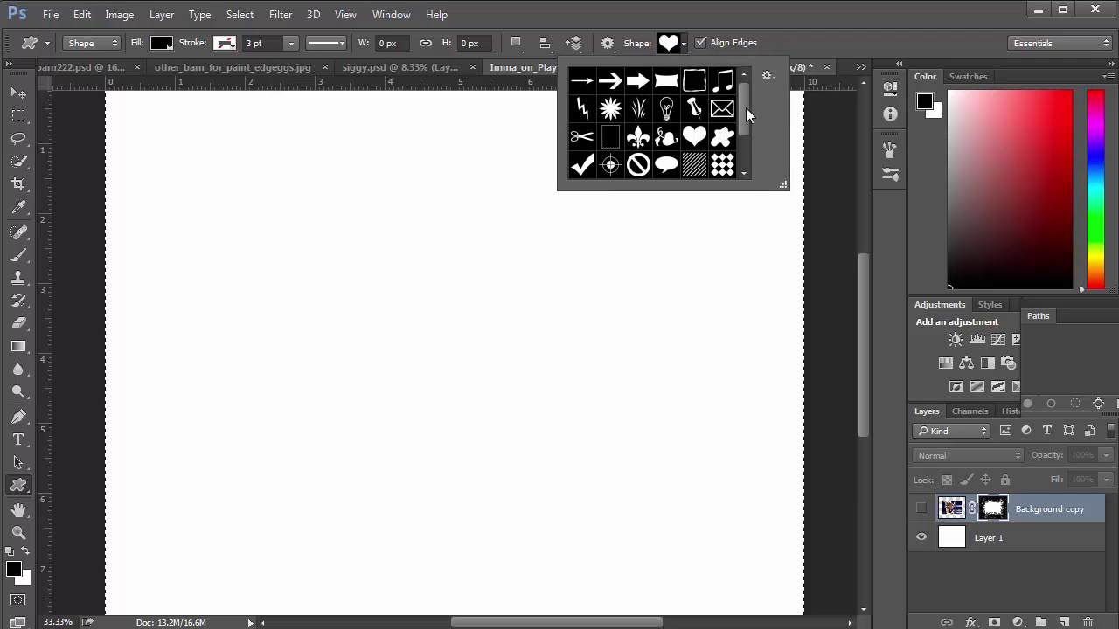
pyautogui.click(767, 76)
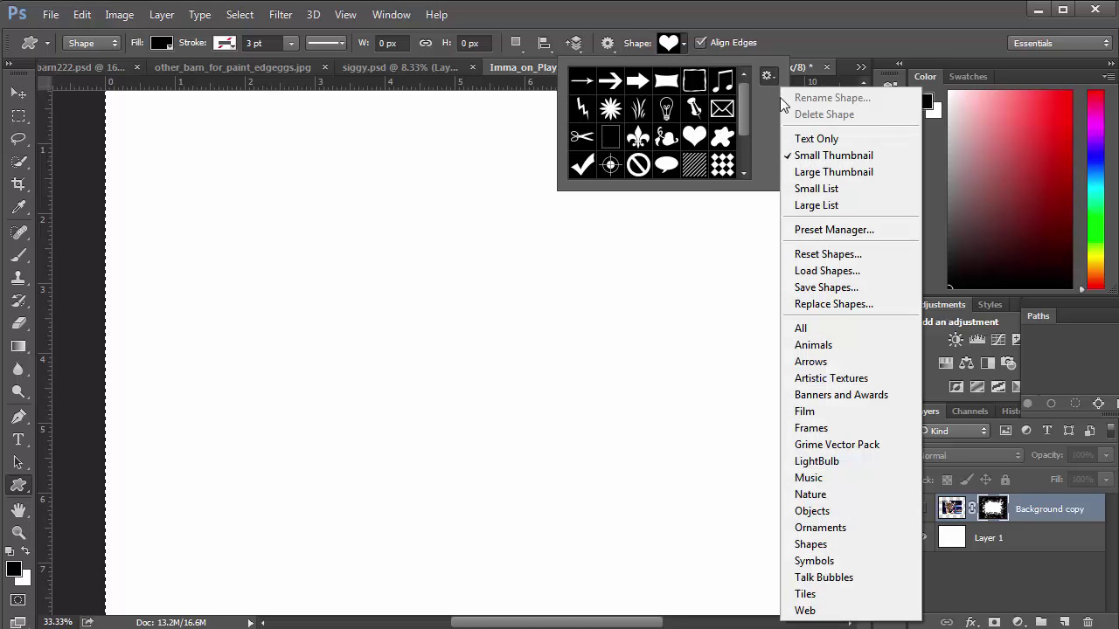
pyautogui.click(828, 496)
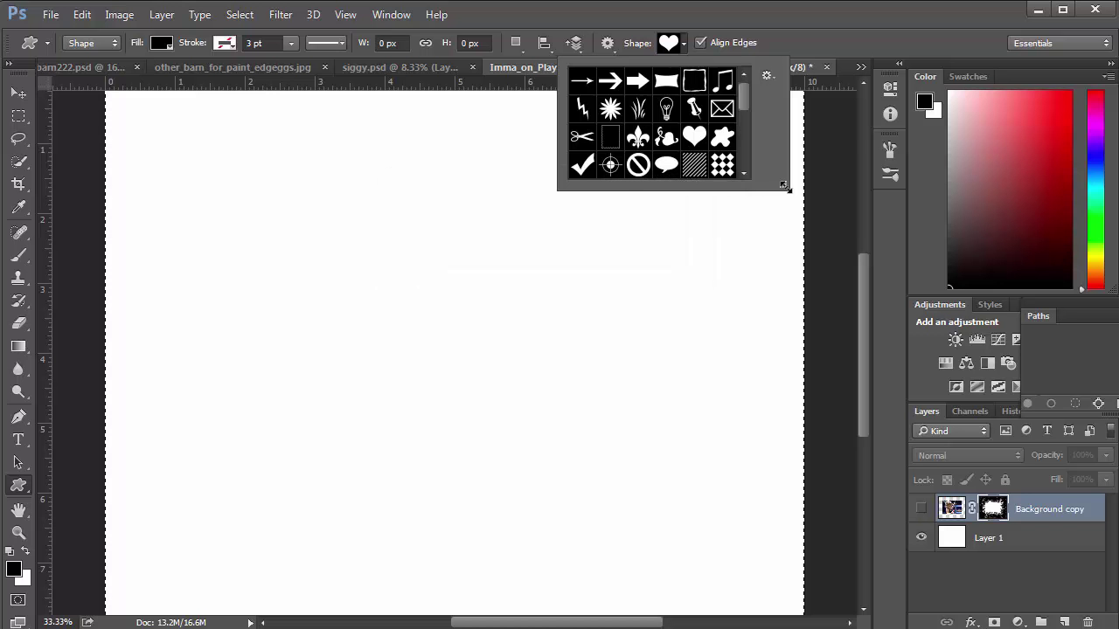
pyautogui.moveTo(784, 186); pyautogui.dragTo(862, 355)
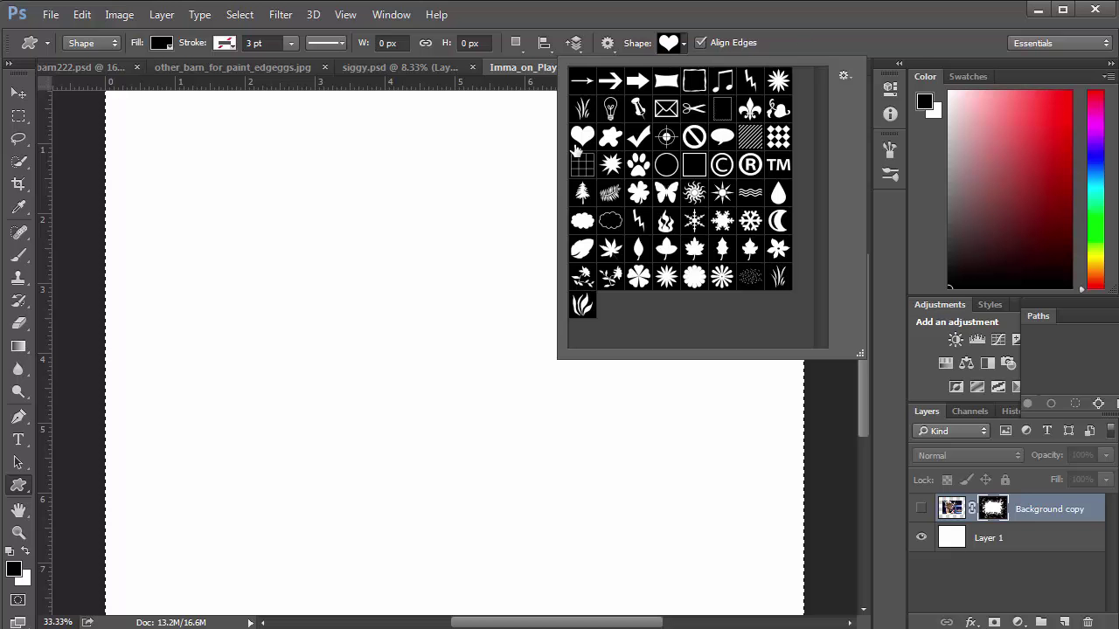
pyautogui.click(886, 27)
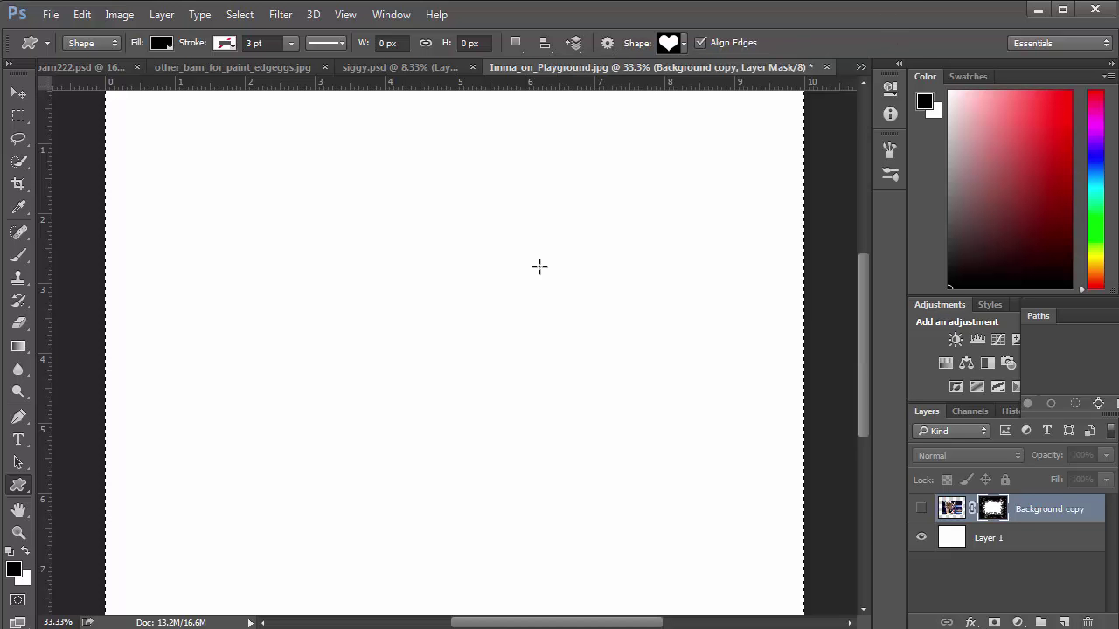
pyautogui.moveTo(335, 281); pyautogui.dragTo(398, 349)
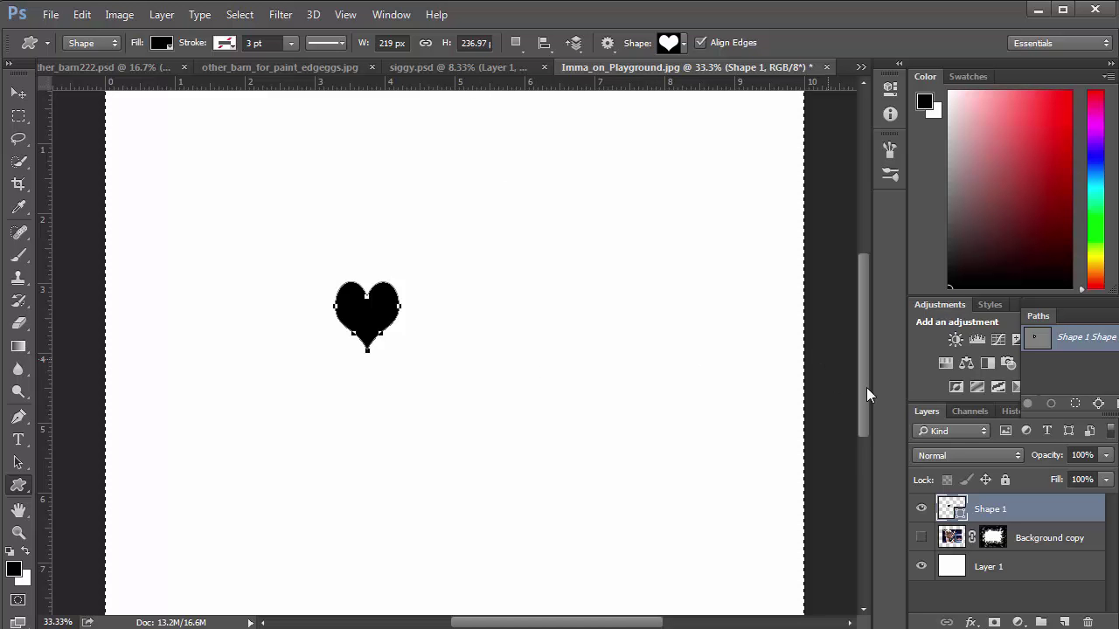
# Step: Float the Paths panel and load the Shape 1 heart path as a selection
pyautogui.click(389, 17)
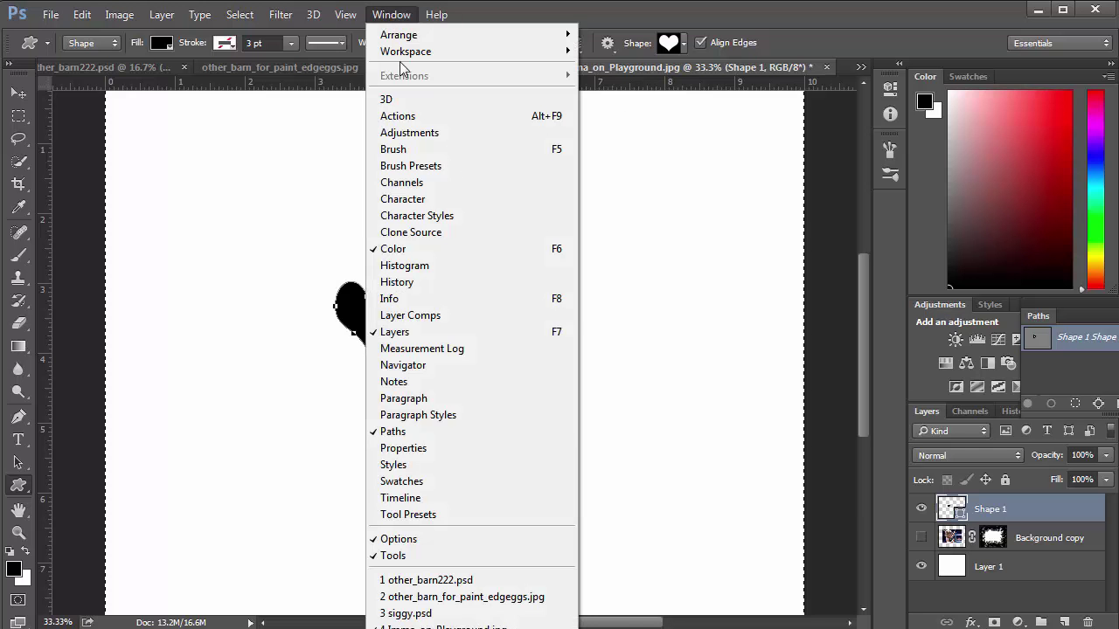
pyautogui.click(424, 431)
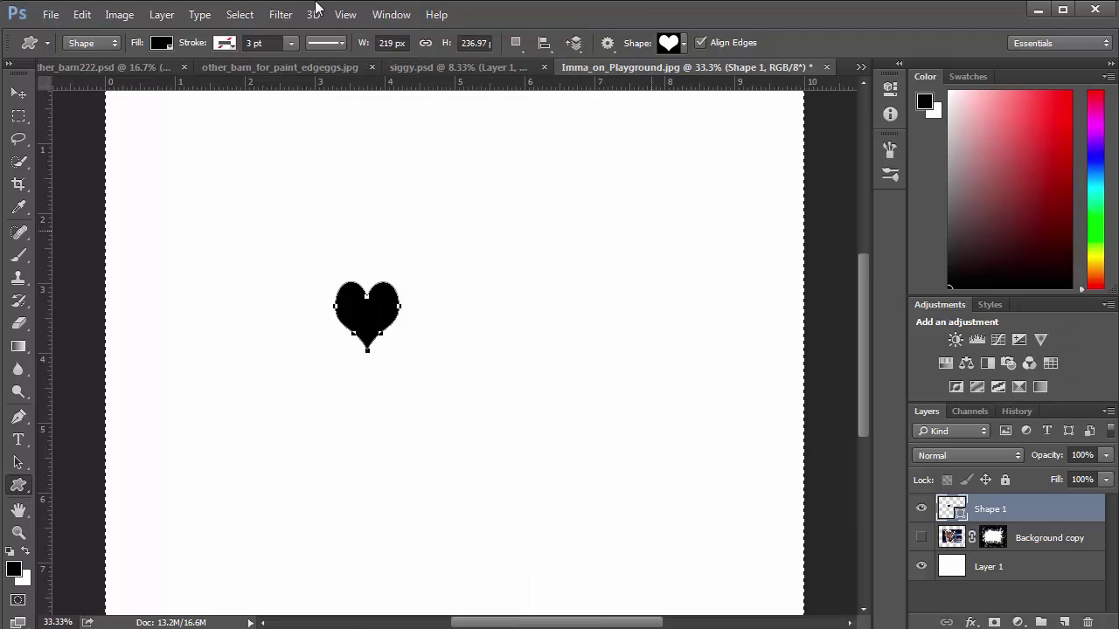
pyautogui.click(391, 15)
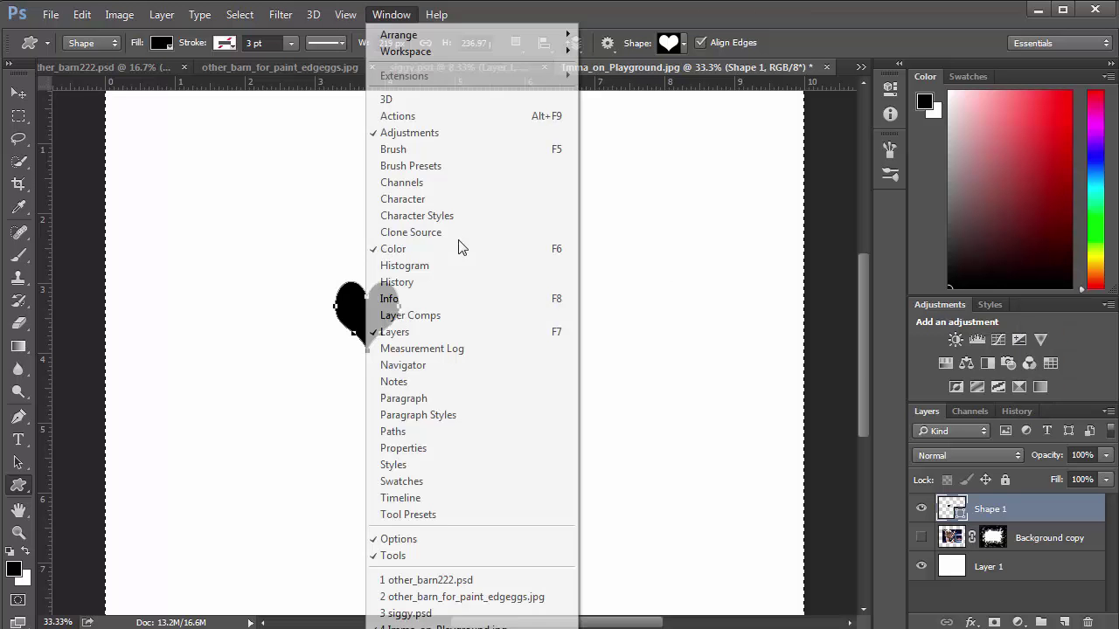
pyautogui.click(422, 437)
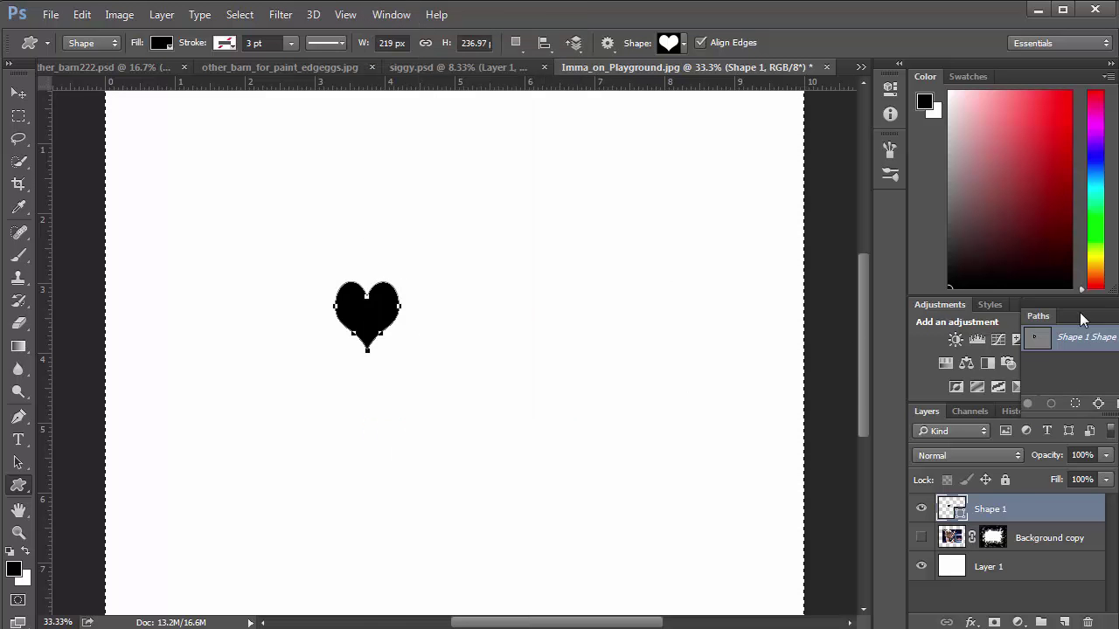
pyautogui.moveTo(1065, 308); pyautogui.dragTo(822, 270)
pyautogui.moveTo(708, 226); pyautogui.dragTo(715, 224)
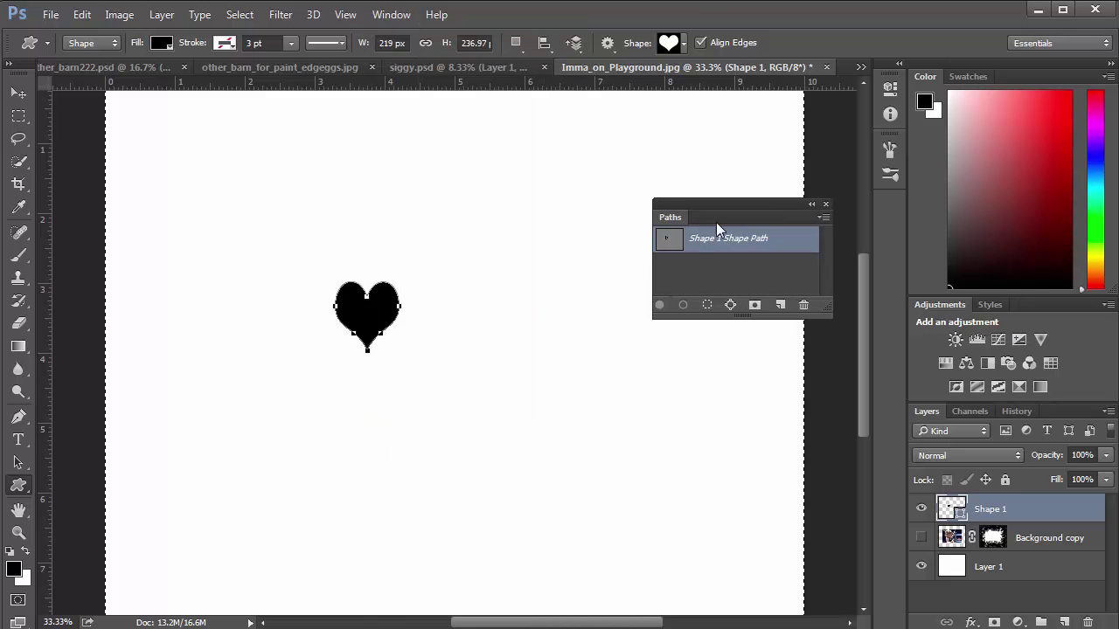
pyautogui.click(708, 306)
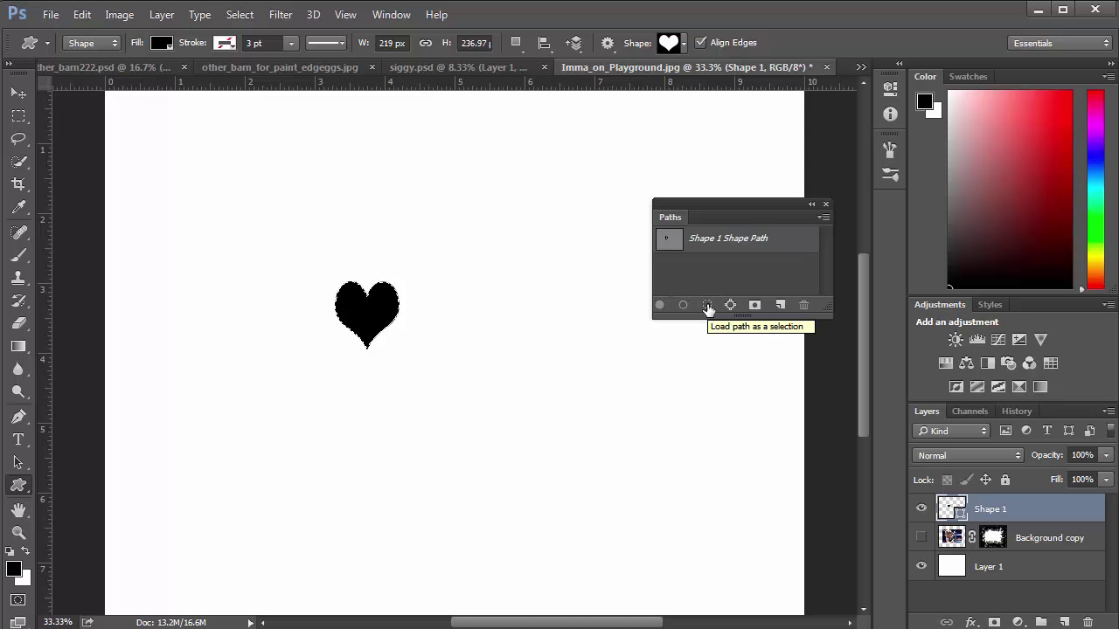
pyautogui.click(705, 306)
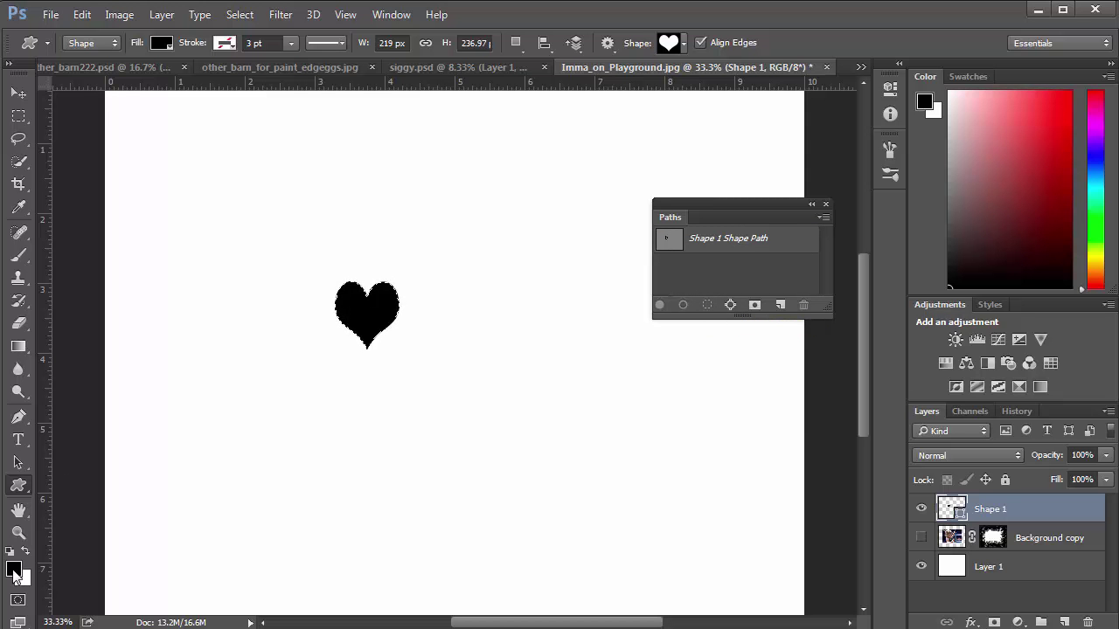
# Step: Set the foreground colour to bright red #ed0c0c
pyautogui.click(13, 570)
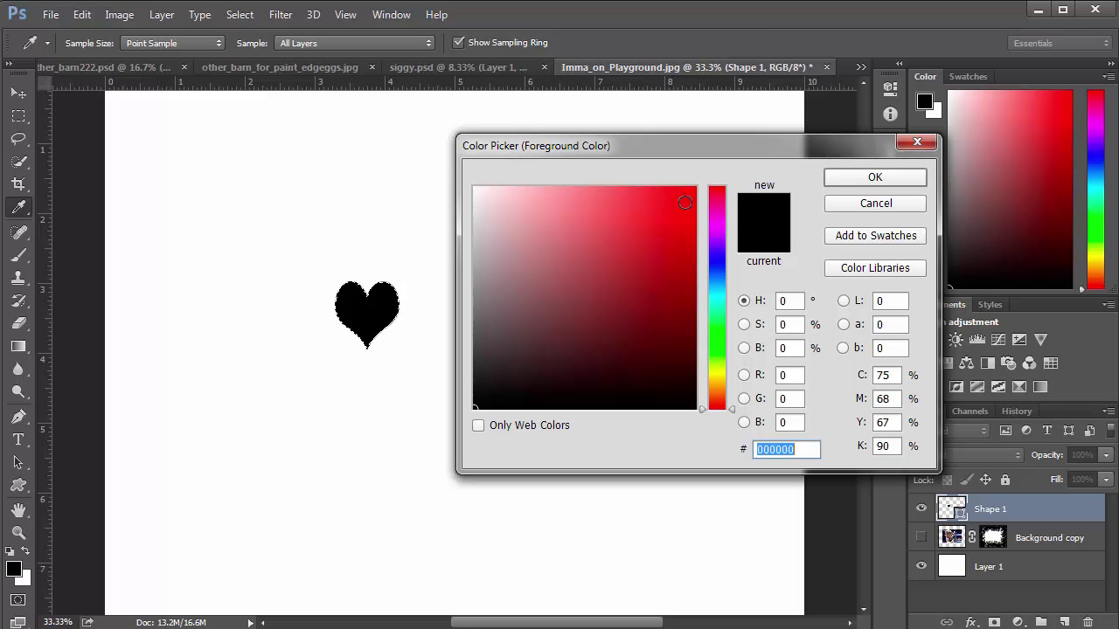
pyautogui.click(685, 202)
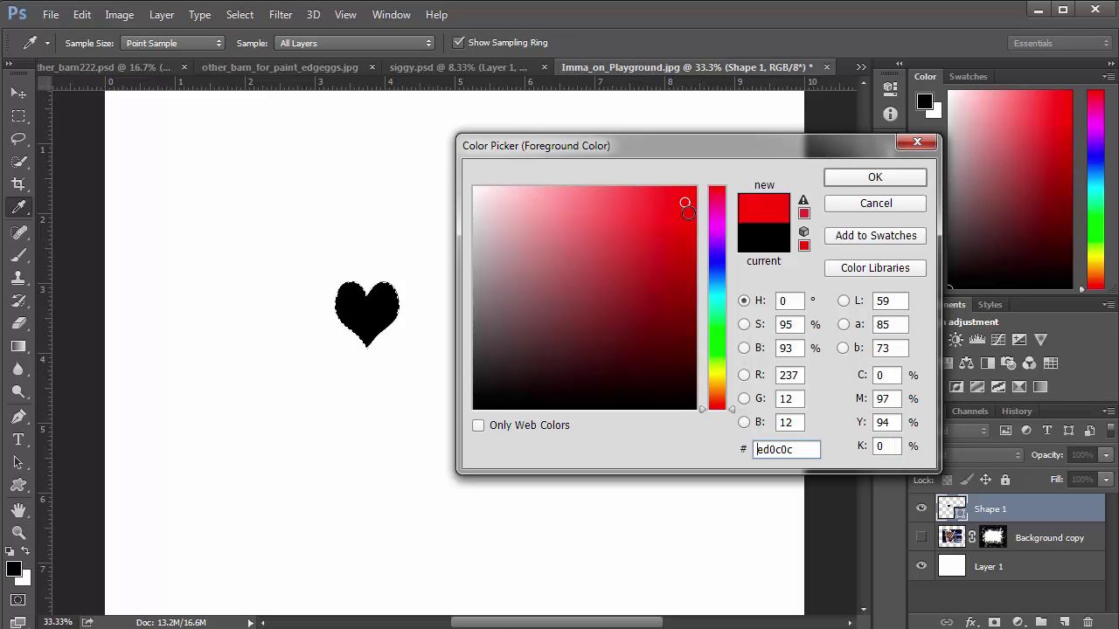
pyautogui.click(873, 179)
# Step: Add a new Layer 2 and fill the heart selection with red
pyautogui.click(82, 15)
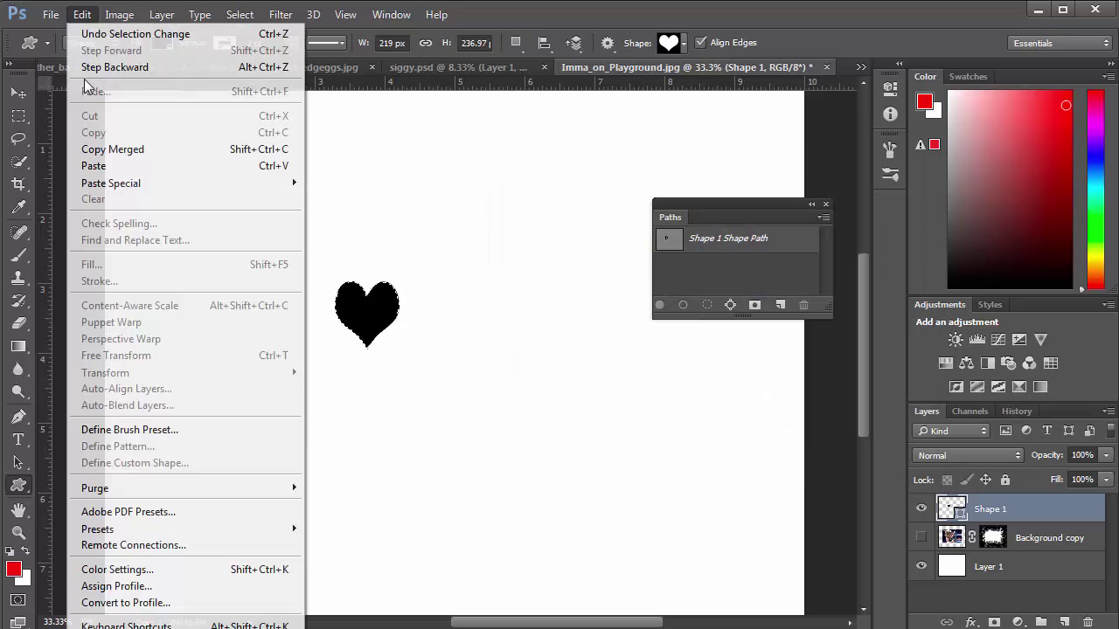
pyautogui.click(681, 289)
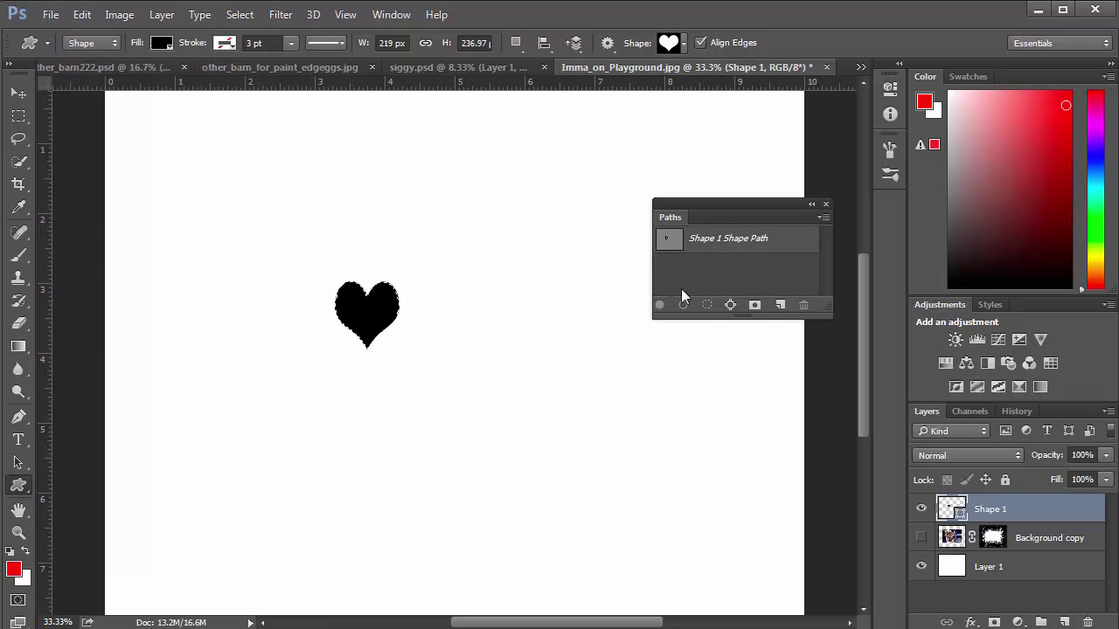
pyautogui.click(1064, 621)
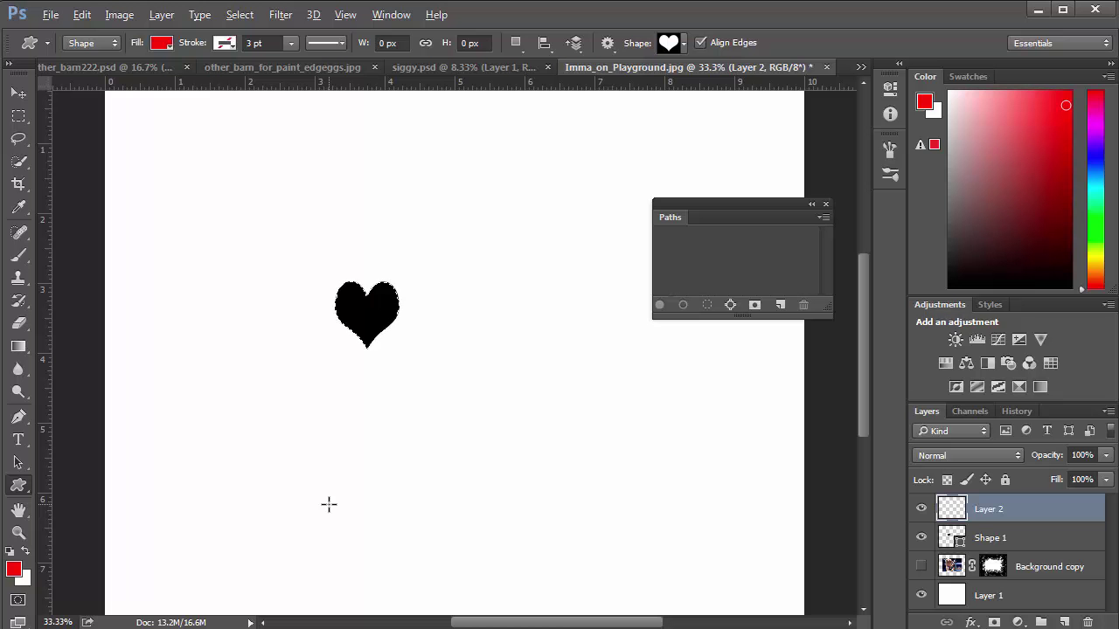
pyautogui.hotkey('alt', 'BackSpace')
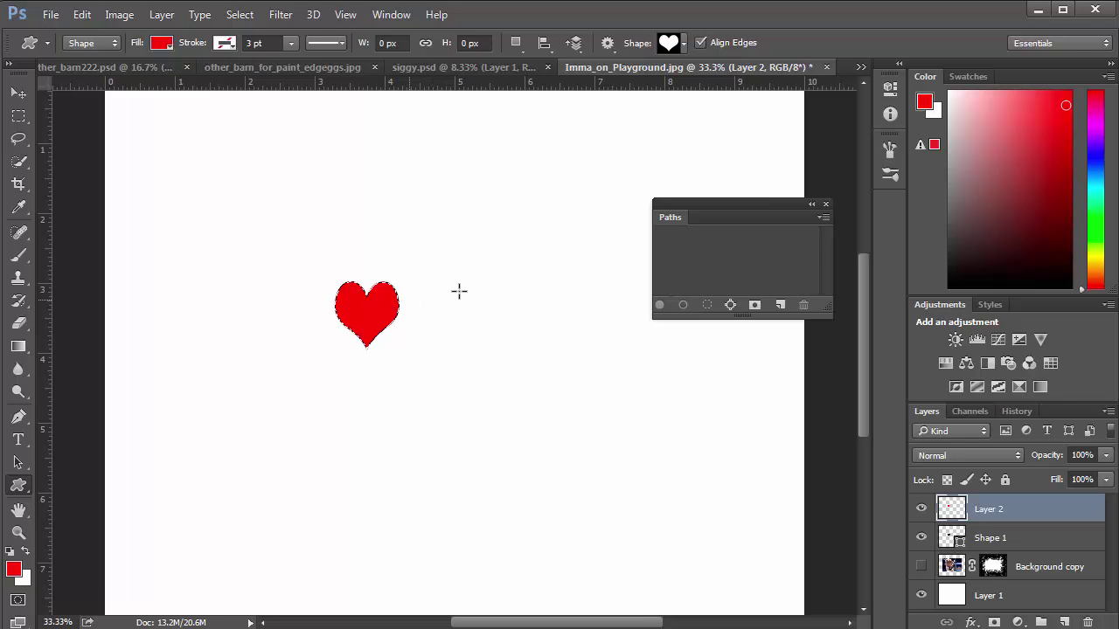
# Step: Define a brush named 'My Special Heart' from the red heart, then close the Paths panel
pyautogui.click(88, 15)
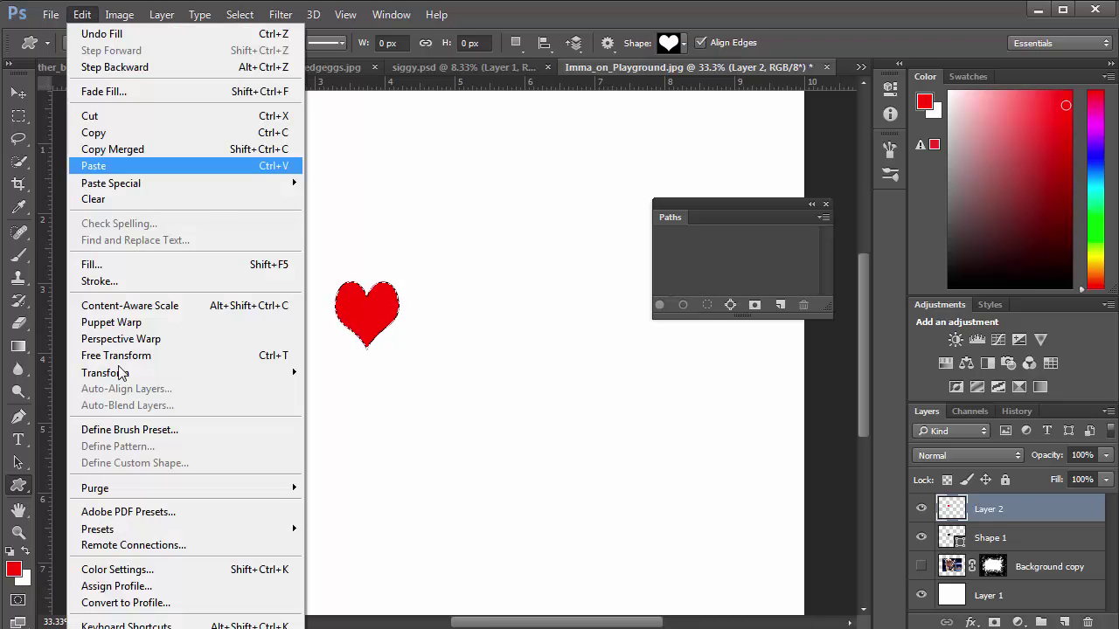
pyautogui.click(129, 430)
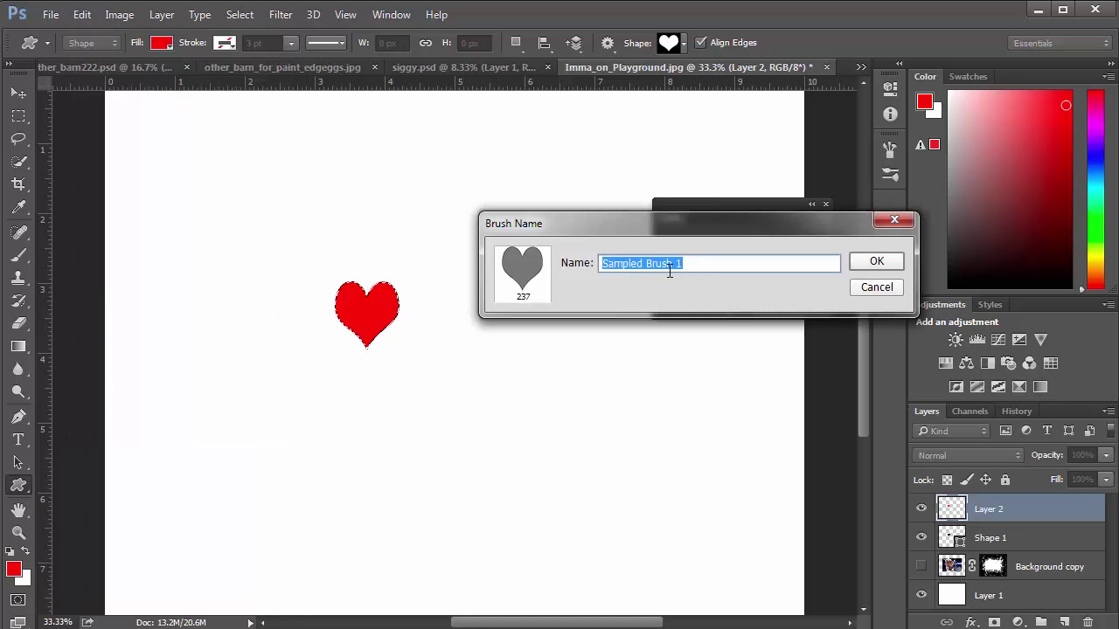
pyautogui.write('My Special Heart')
pyautogui.click(874, 265)
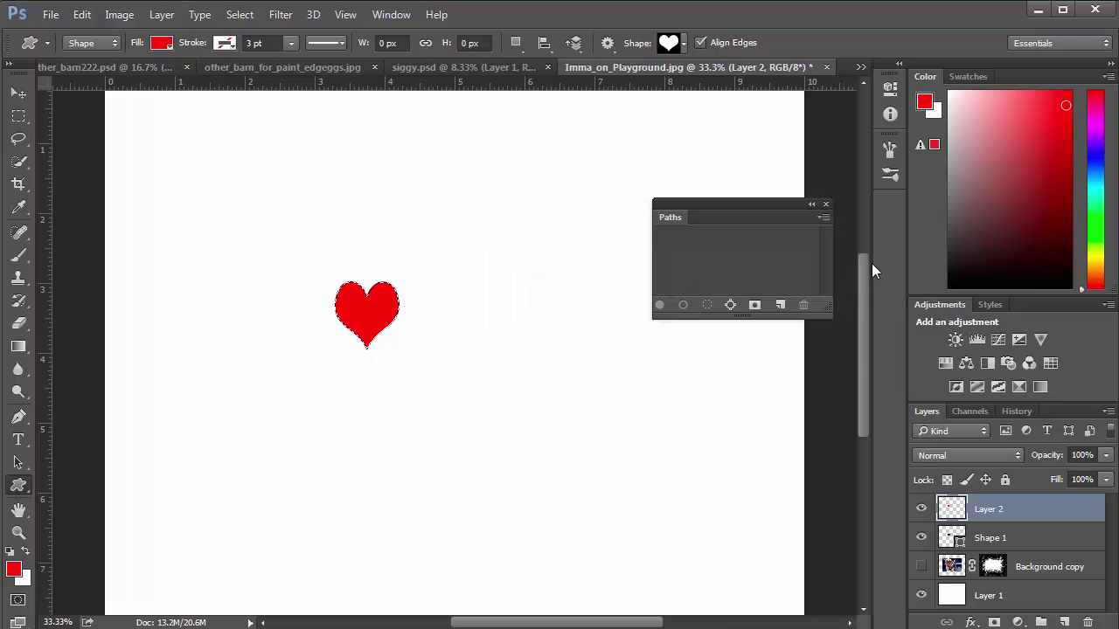
pyautogui.click(826, 205)
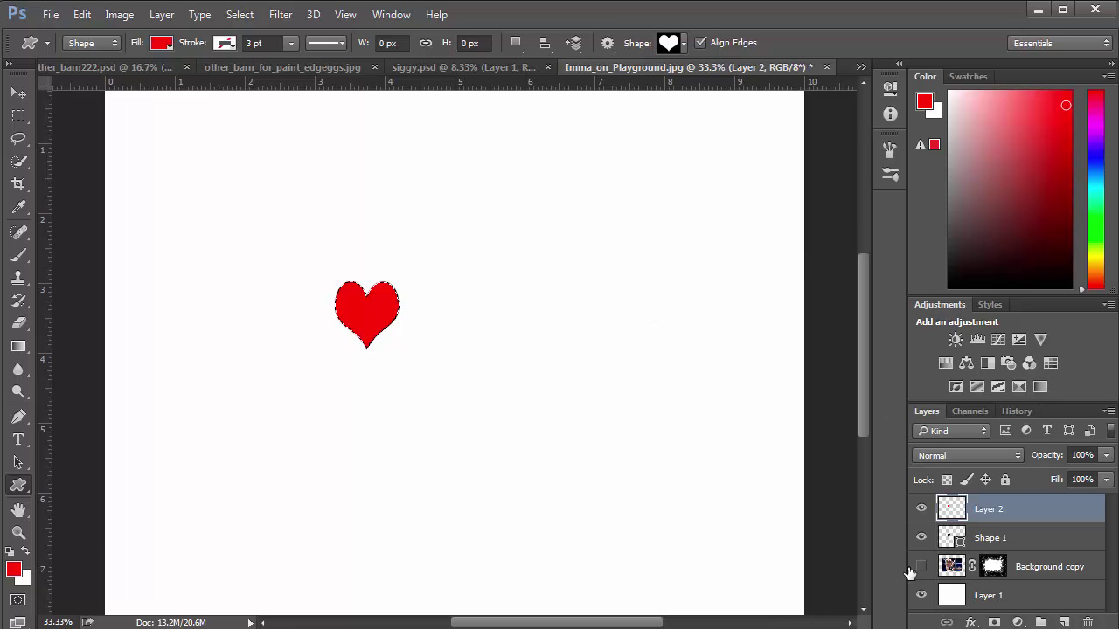
# Step: Hide Layer 2 and Shape 1, and show the Background copy layer with its mask targeted
pyautogui.moveTo(921, 509); pyautogui.dragTo(922, 538)
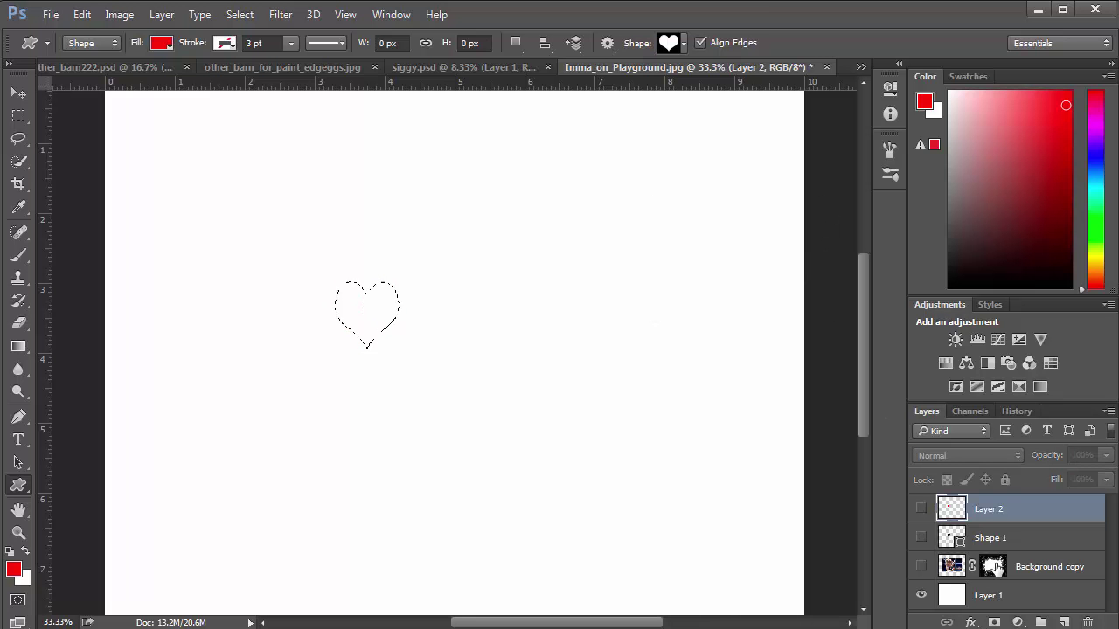
pyautogui.click(993, 566)
pyautogui.click(921, 567)
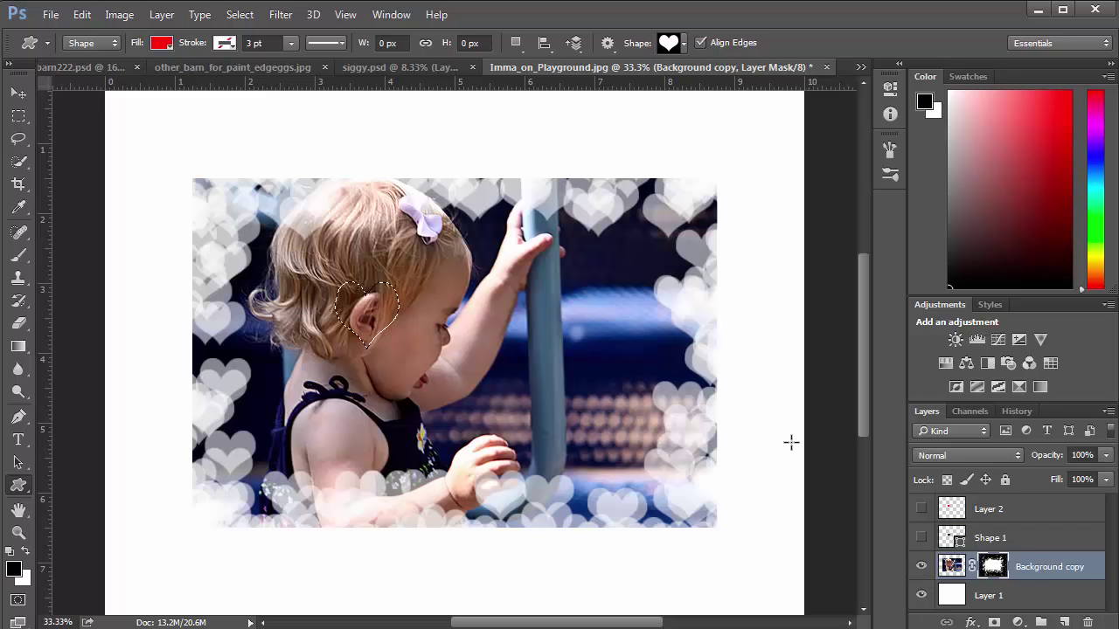
# Step: Deselect, then fill the whole photo mask white to clear its heart edges
pyautogui.hotkey('ctrl', 'd')
pyautogui.hotkey('ctrl', 'a')
pyautogui.press('Delete')
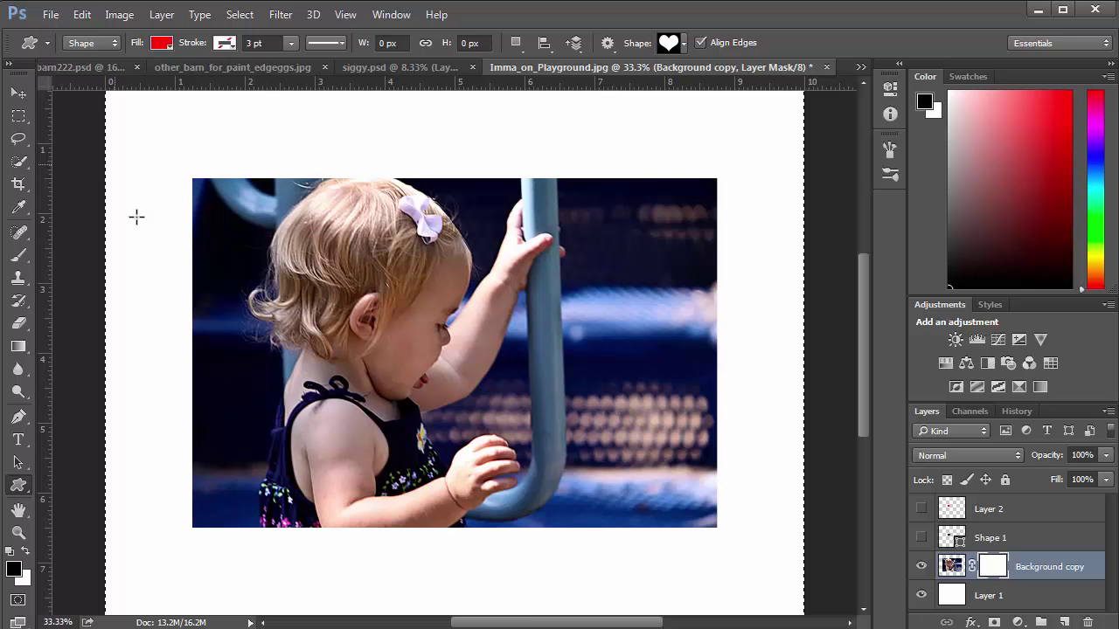
# Step: Load the 237 px My Special Heart brush, test it on the right edge, then undo
pyautogui.click(19, 257)
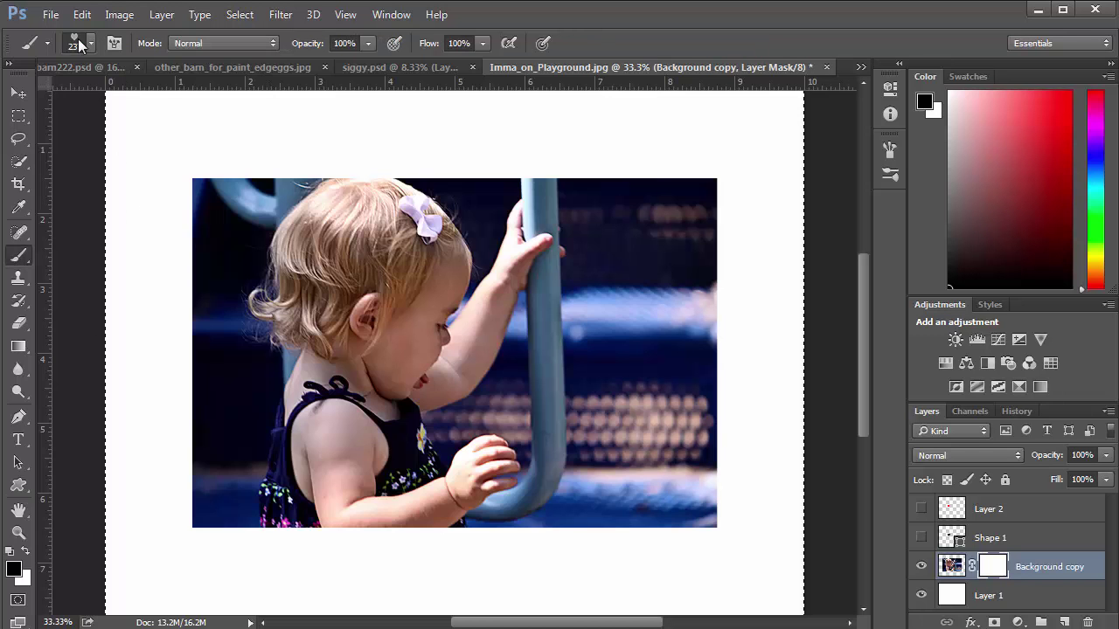
pyautogui.click(78, 40)
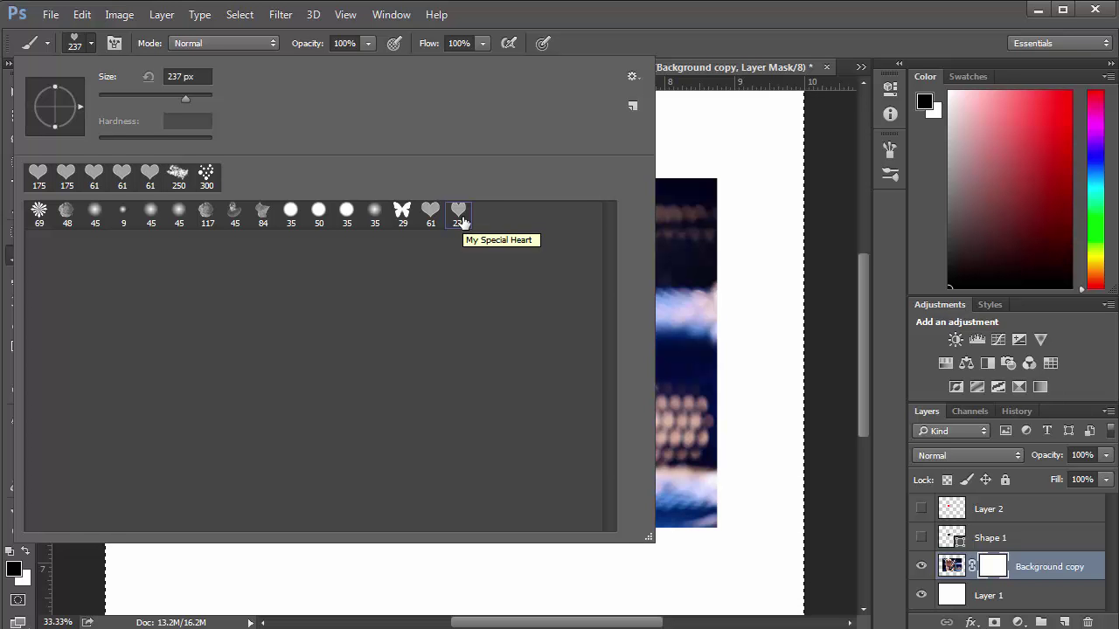
pyautogui.click(700, 47)
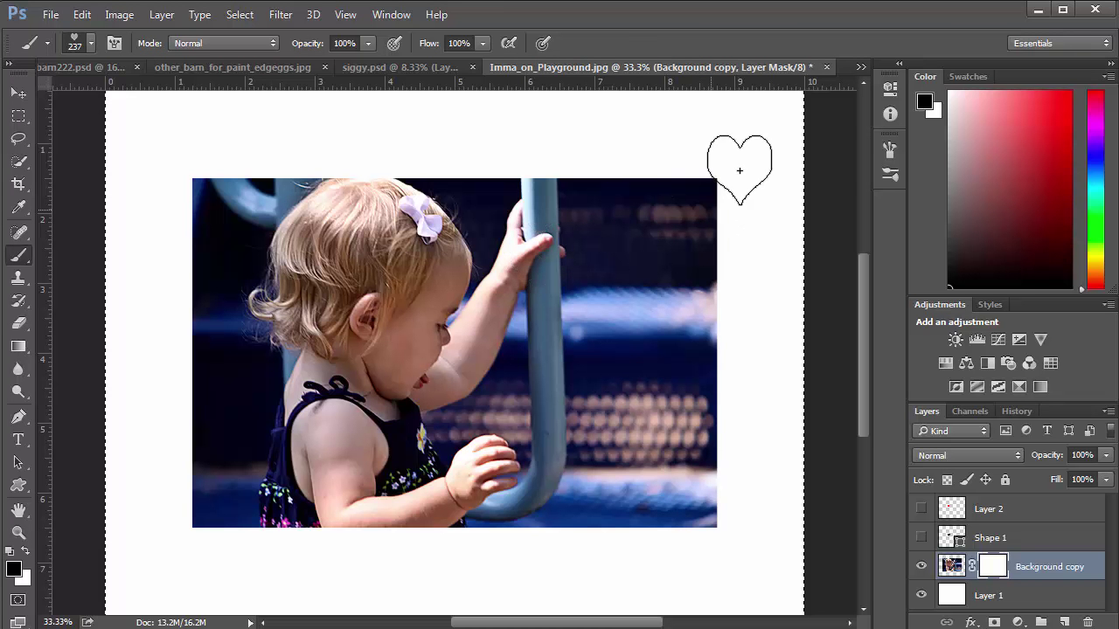
pyautogui.moveTo(754, 280)
pyautogui.mouseDown()
pyautogui.moveTo(753, 322)
pyautogui.moveTo(732, 286)
pyautogui.moveTo(746, 187)
pyautogui.mouseUp()
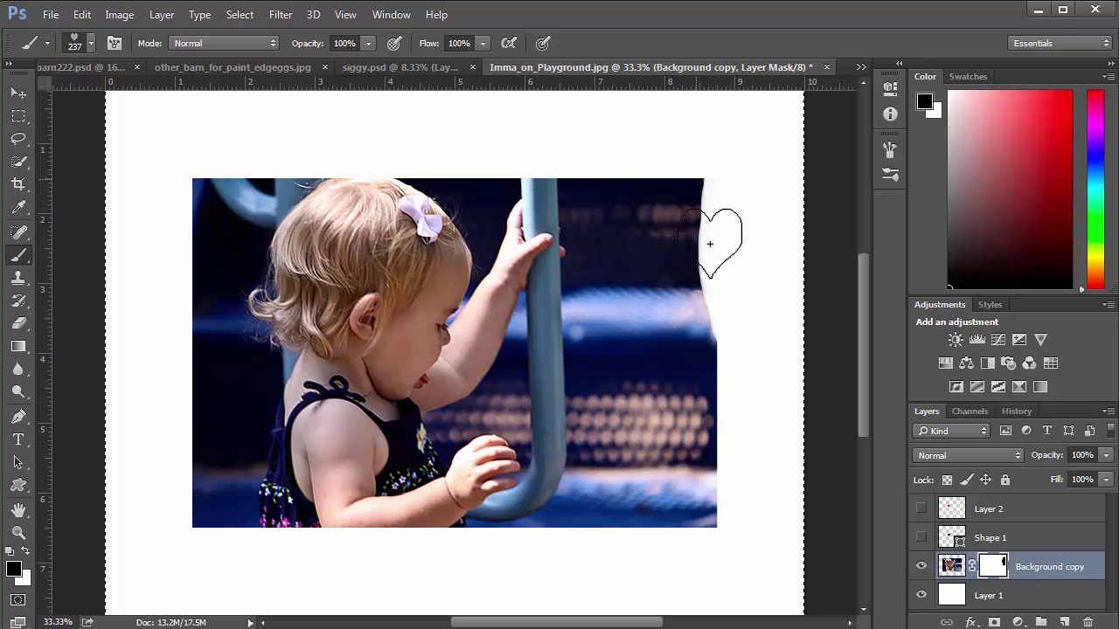
pyautogui.moveTo(720, 243)
pyautogui.mouseDown()
pyautogui.moveTo(719, 394)
pyautogui.moveTo(709, 530)
pyautogui.mouseUp()
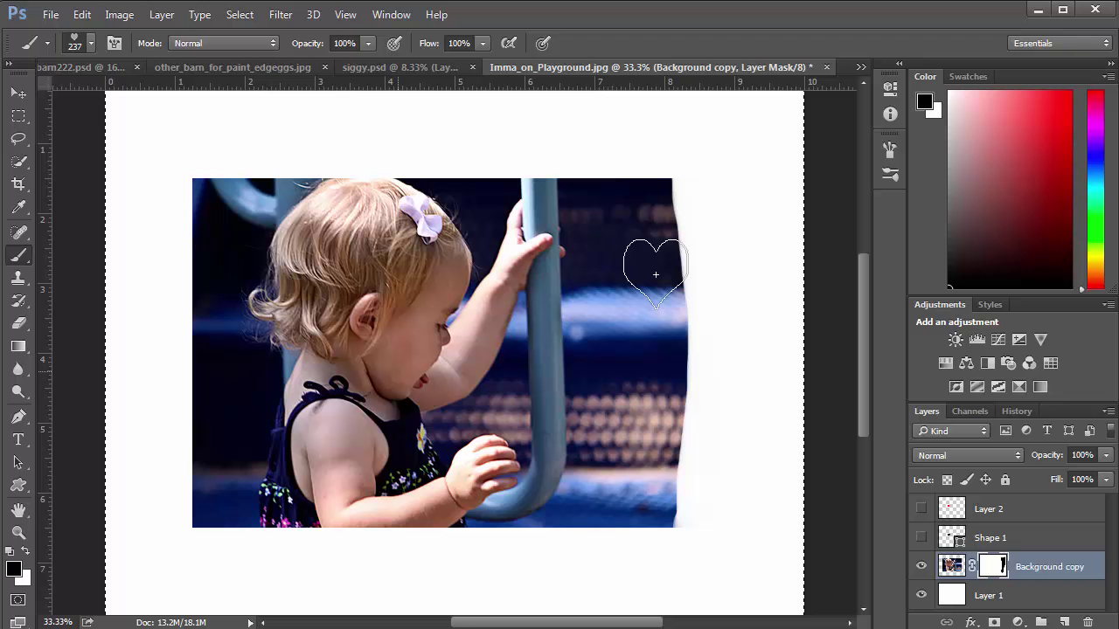
pyautogui.hotkey('ctrl', 'z')
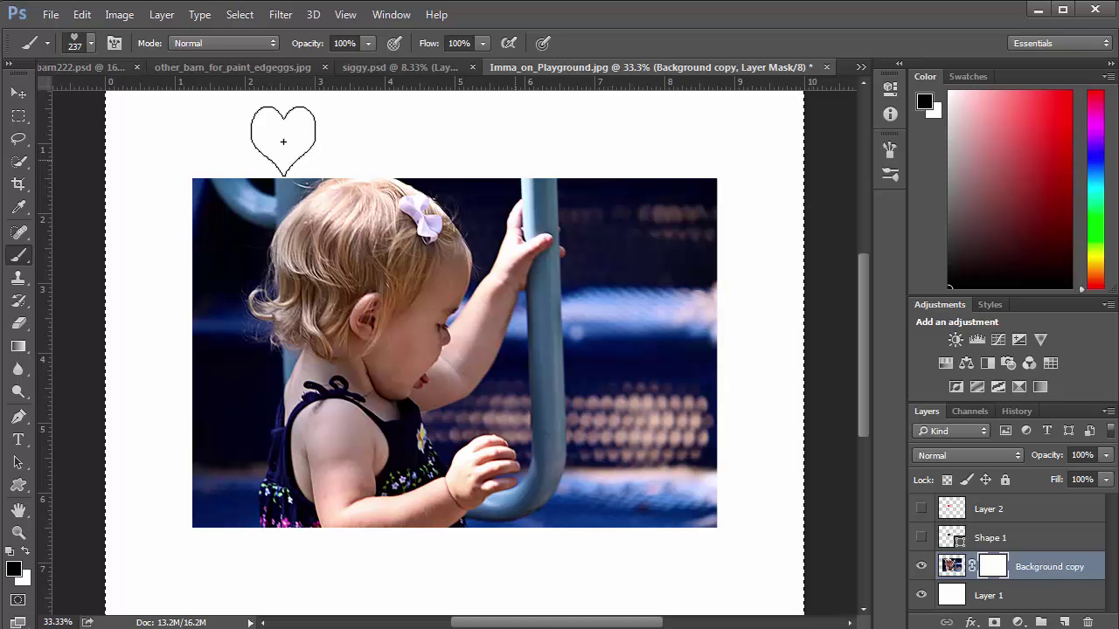
# Step: Turn off Shape Dynamics and enable Scattering, trying scatter 308–365% with count 2
pyautogui.click(114, 44)
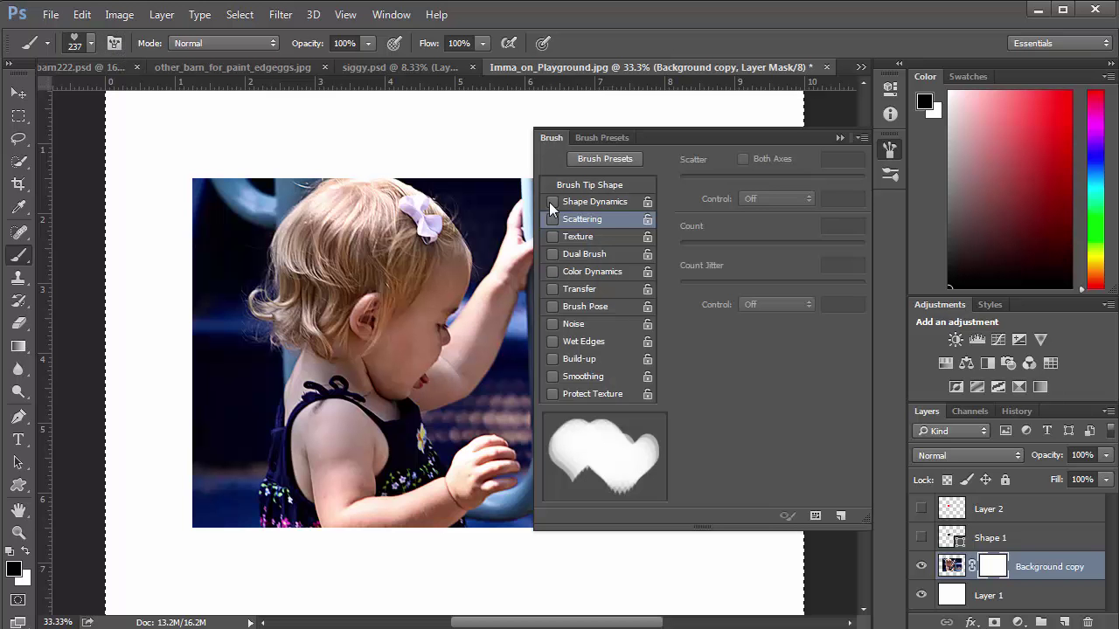
pyautogui.click(600, 200)
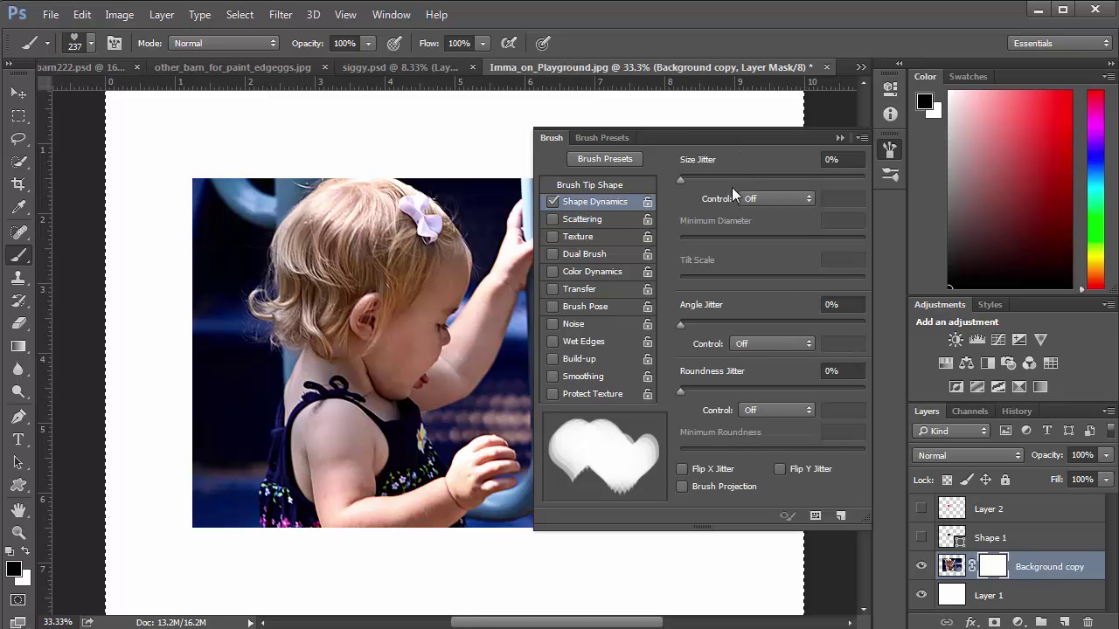
pyautogui.click(734, 179)
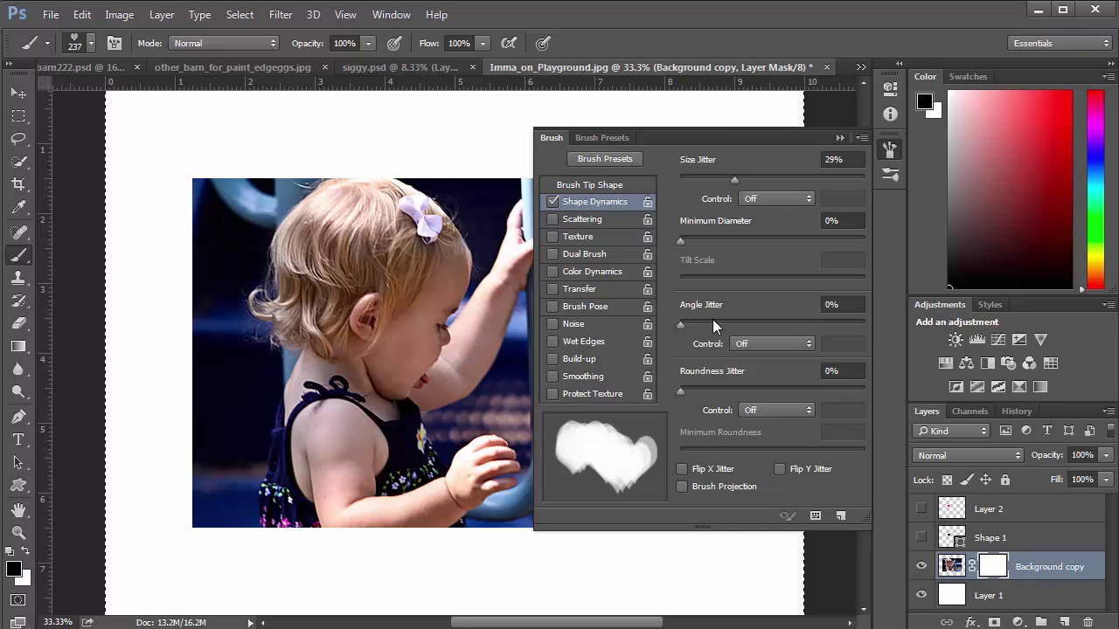
pyautogui.click(553, 202)
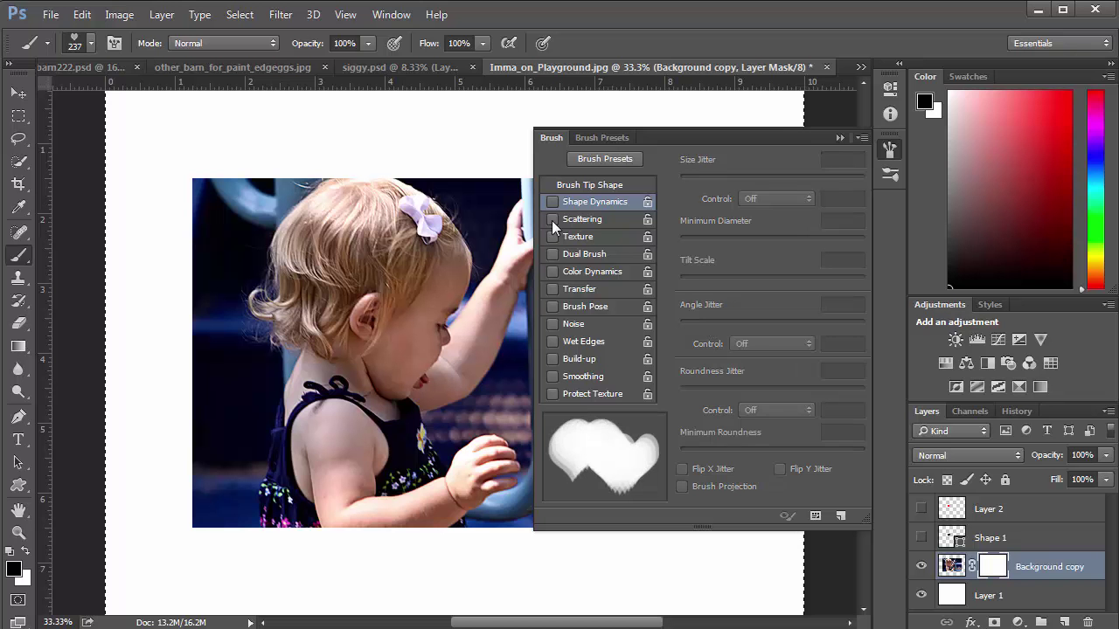
pyautogui.click(583, 219)
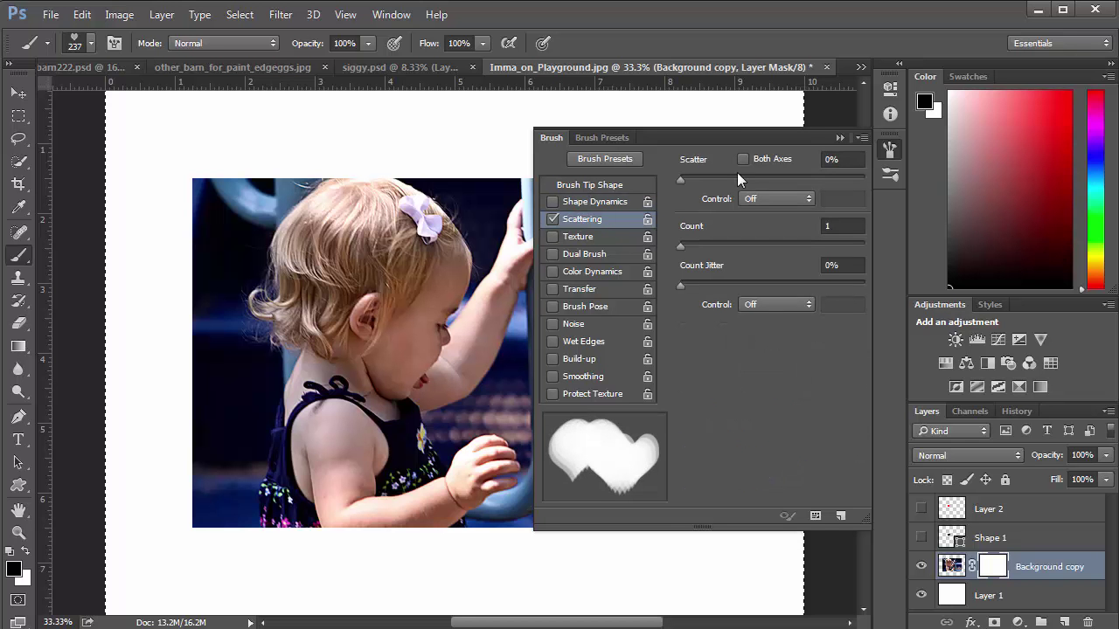
pyautogui.click(737, 175)
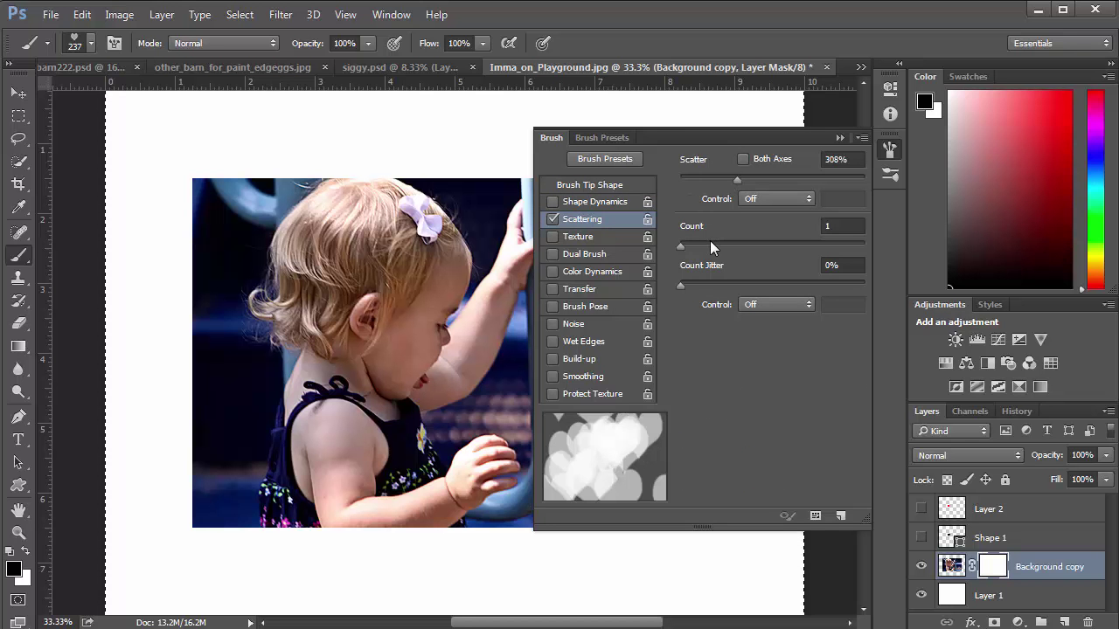
pyautogui.moveTo(710, 248); pyautogui.dragTo(693, 249)
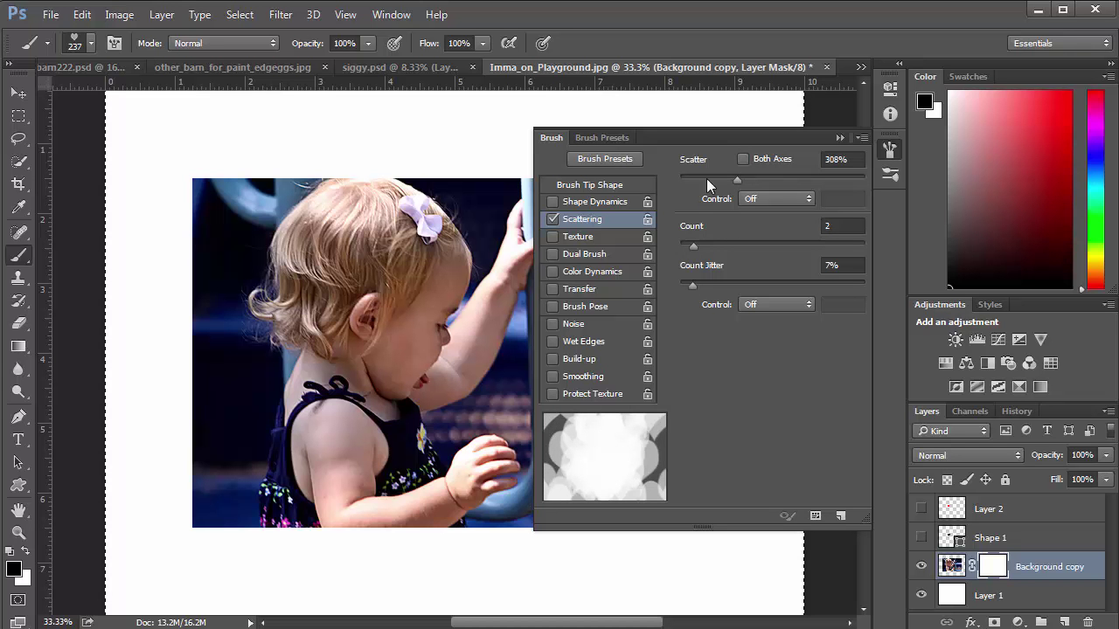
pyautogui.click(748, 177)
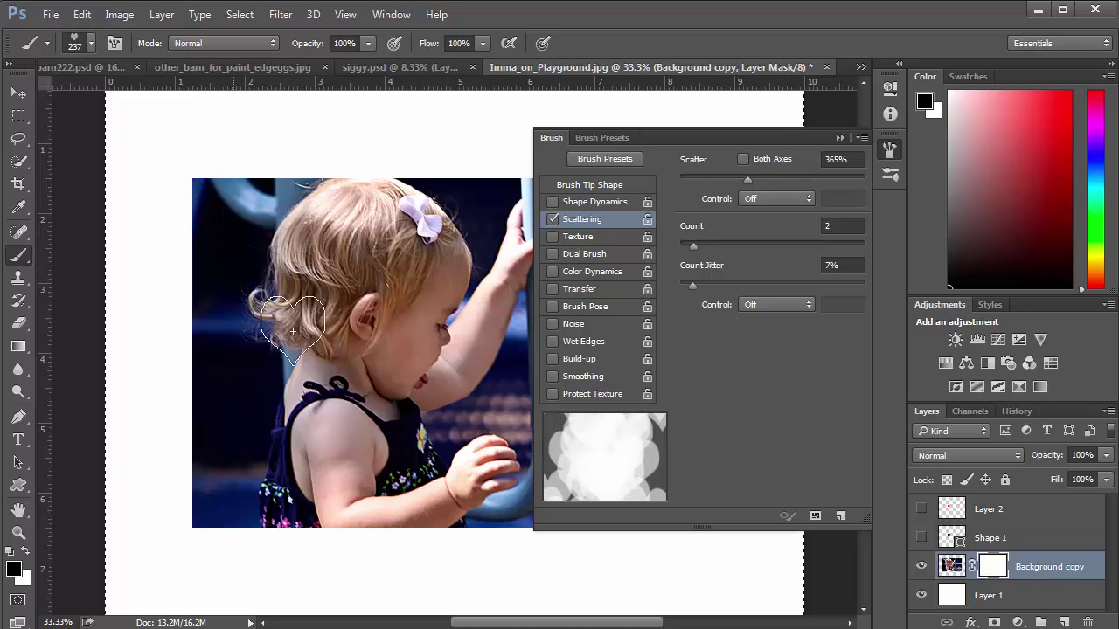
# Step: Paint test hearts while tuning count jitter to 5% and scatter to 199%, then undo
pyautogui.moveTo(293, 331); pyautogui.dragTo(472, 341)
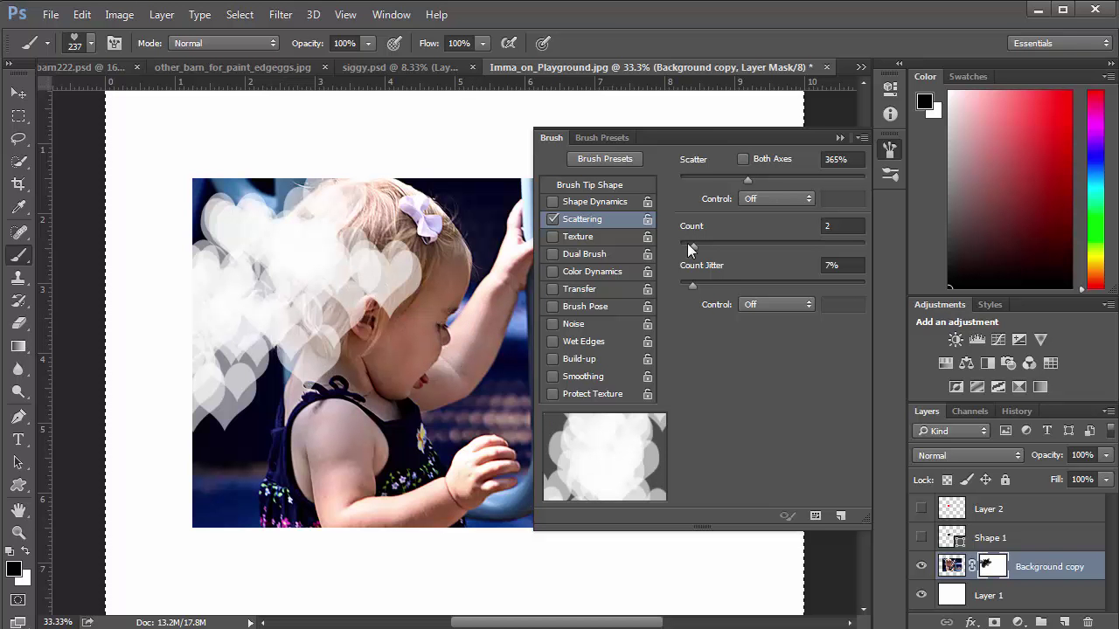
pyautogui.click(712, 285)
pyautogui.moveTo(475, 350)
pyautogui.mouseDown()
pyautogui.moveTo(450, 374)
pyautogui.moveTo(512, 429)
pyautogui.mouseUp()
pyautogui.click(687, 284)
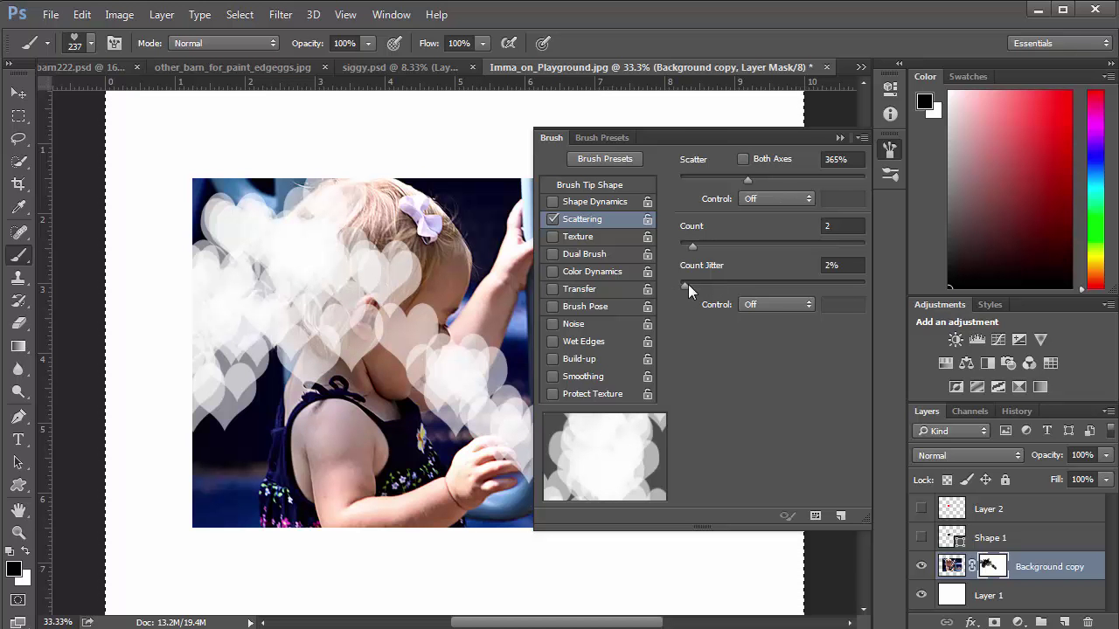
pyautogui.moveTo(349, 407)
pyautogui.mouseDown()
pyautogui.moveTo(375, 411)
pyautogui.moveTo(446, 372)
pyautogui.mouseUp()
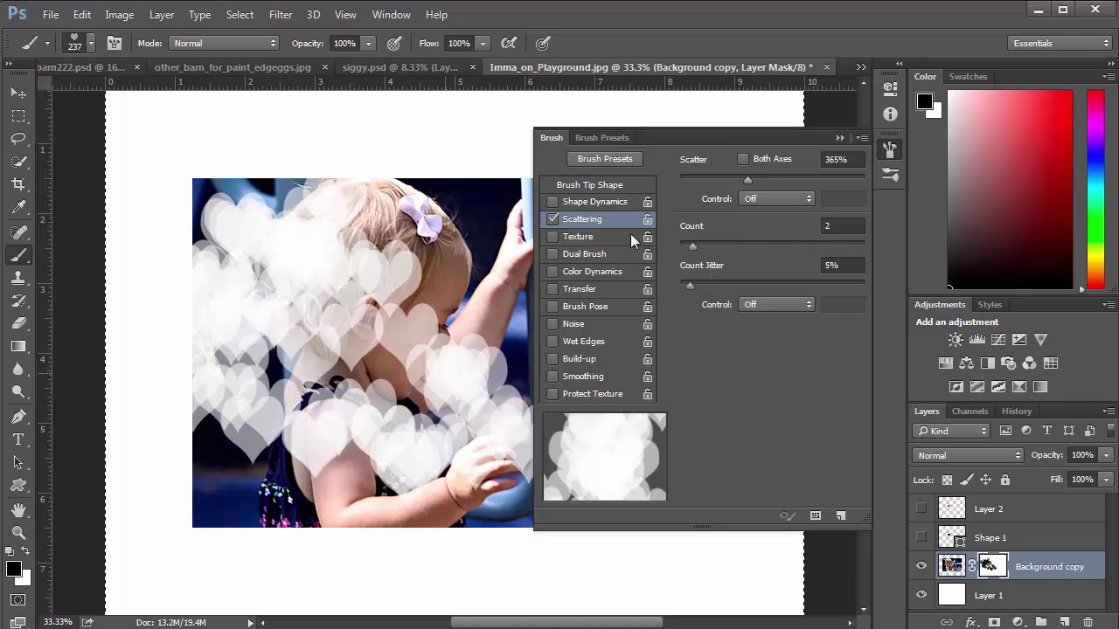
pyautogui.click(717, 180)
pyautogui.moveTo(298, 523)
pyautogui.mouseDown()
pyautogui.moveTo(429, 455)
pyautogui.moveTo(414, 330)
pyautogui.mouseUp()
pyautogui.hotkey('ctrl', 'alt', 'z')
pyautogui.hotkey('ctrl', 'alt', 'z')
pyautogui.hotkey('ctrl', 'alt', 'z')
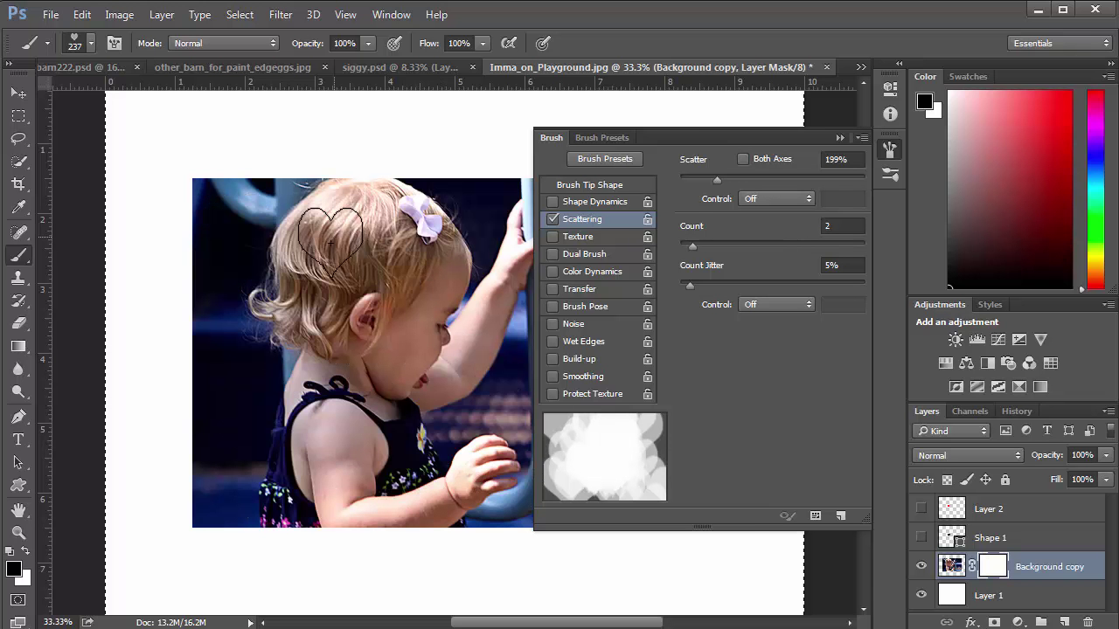
# Step: Test brush counts up to 6, set the count back to 1, and undo the strokes
pyautogui.moveTo(336, 236); pyautogui.dragTo(288, 262)
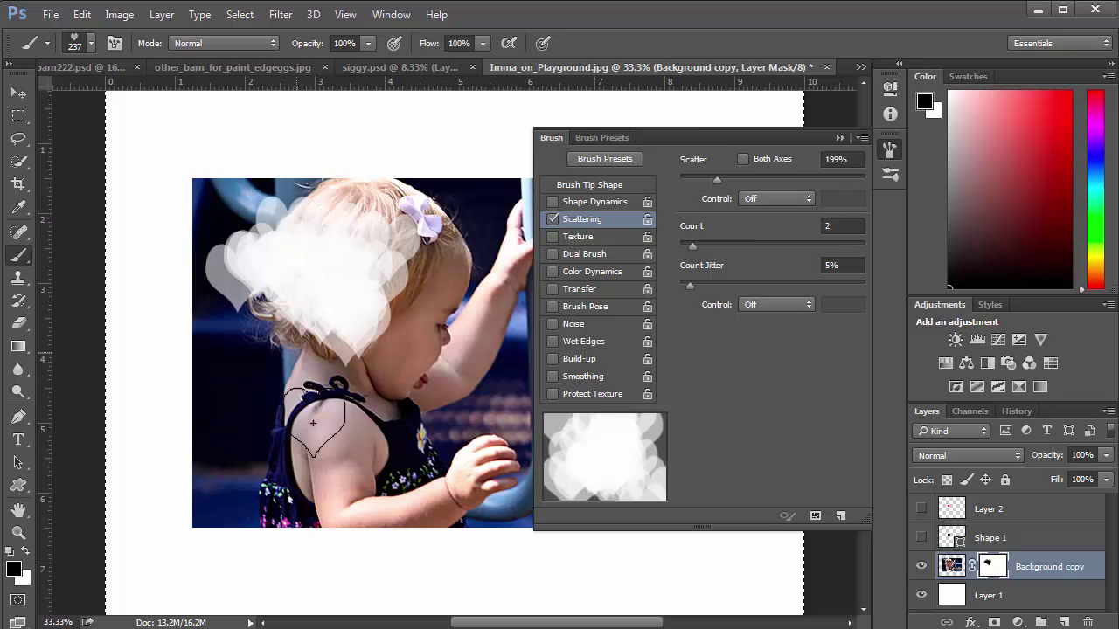
pyautogui.moveTo(691, 249); pyautogui.dragTo(687, 252)
pyautogui.moveTo(447, 429)
pyautogui.mouseDown()
pyautogui.moveTo(437, 400)
pyautogui.moveTo(463, 454)
pyautogui.mouseUp()
pyautogui.moveTo(687, 246); pyautogui.dragTo(736, 246)
pyautogui.moveTo(447, 260)
pyautogui.mouseDown()
pyautogui.moveTo(389, 289)
pyautogui.moveTo(455, 289)
pyautogui.mouseUp()
pyautogui.click(684, 246)
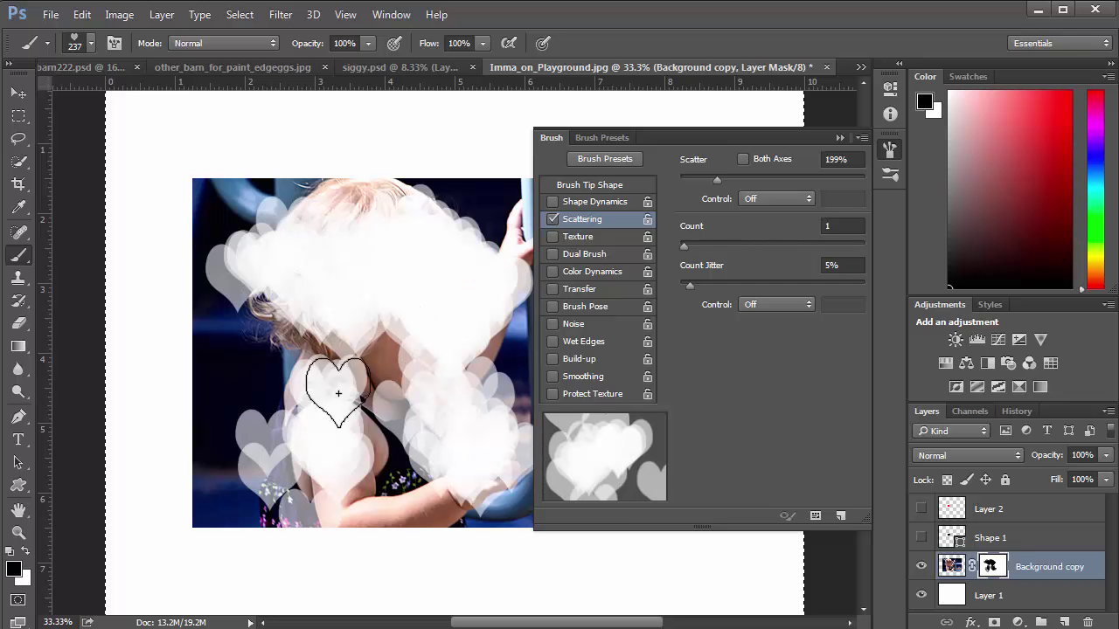
pyautogui.hotkey('ctrl', 'BackSpace')
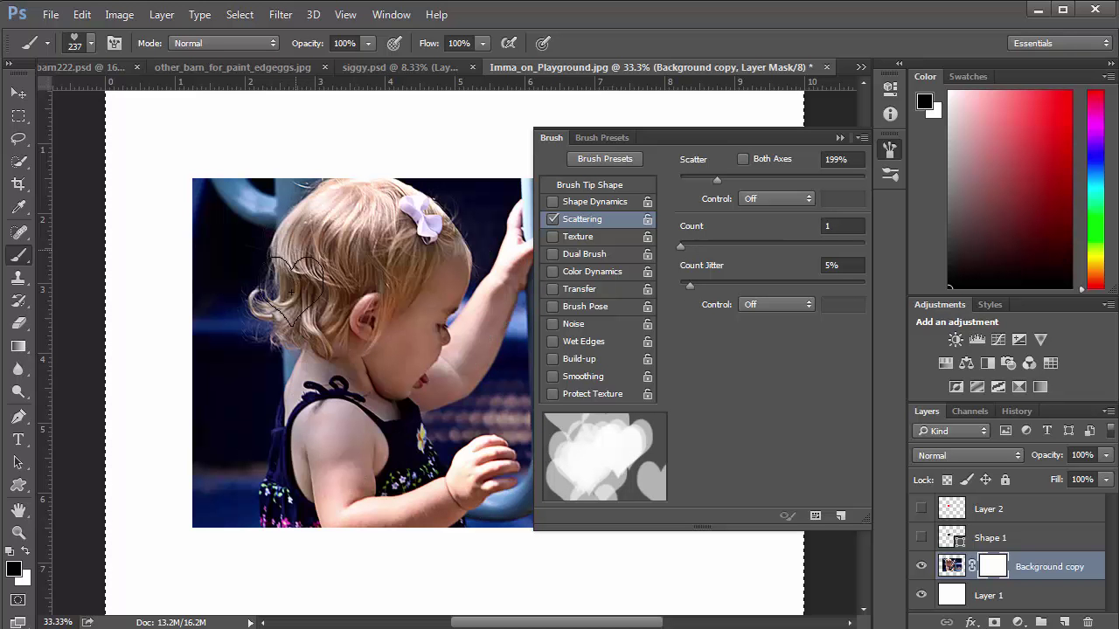
# Step: Paint a final test stroke, hide the brush settings, and undo all the test hearts
pyautogui.moveTo(245, 253); pyautogui.dragTo(367, 358)
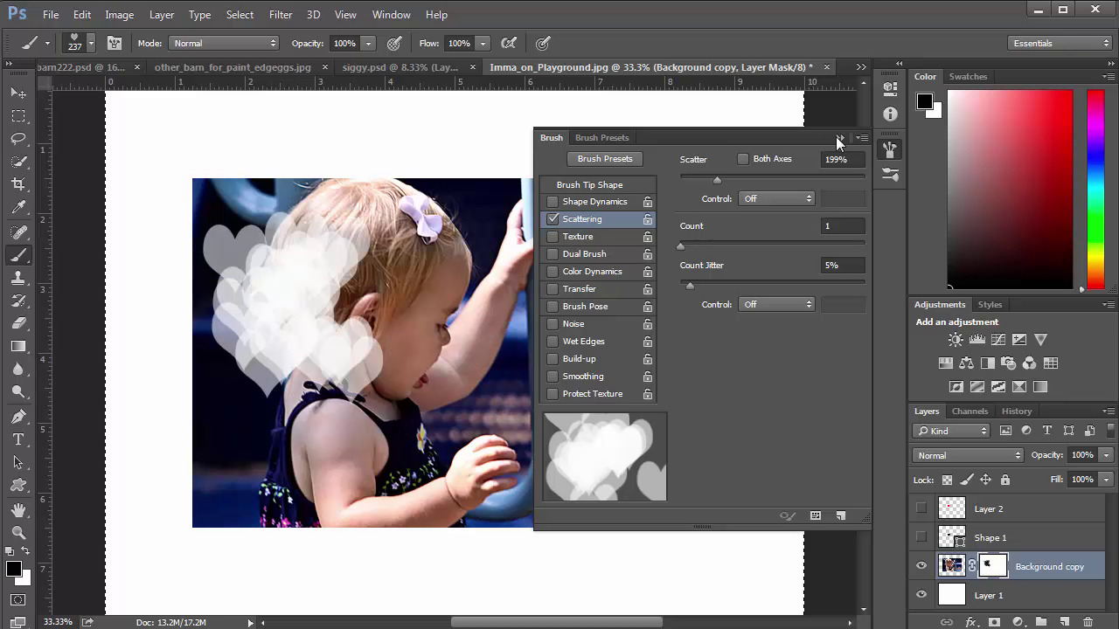
pyautogui.press('F5')
pyautogui.hotkey('ctrl', 'BackSpace')
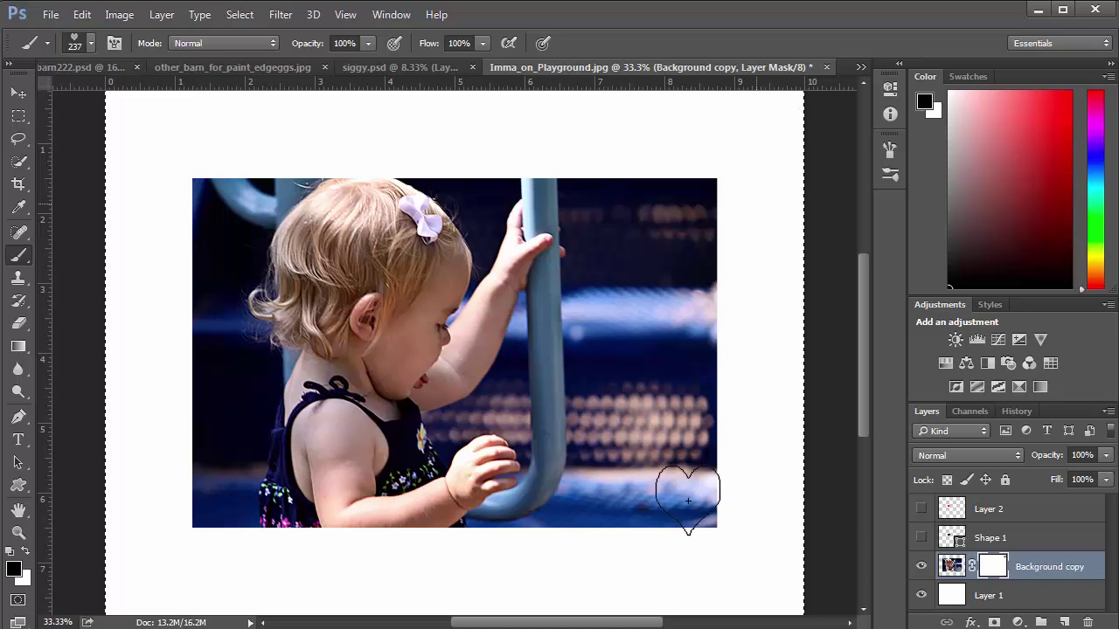
pyautogui.hotkey('ctrl', 'z')
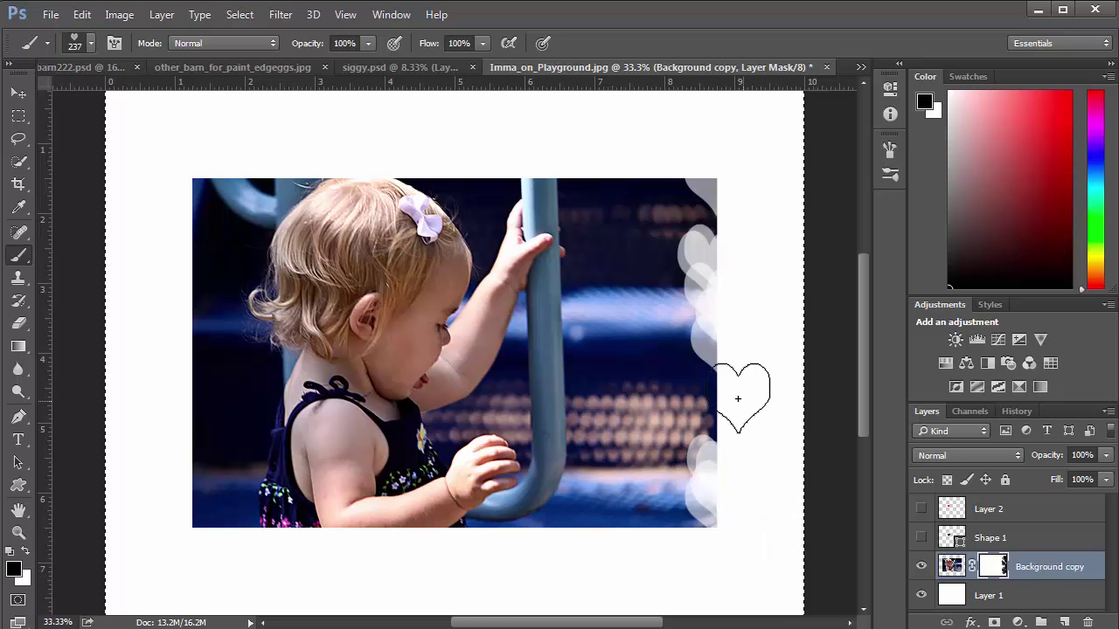
pyautogui.hotkey('ctrl', 'z')
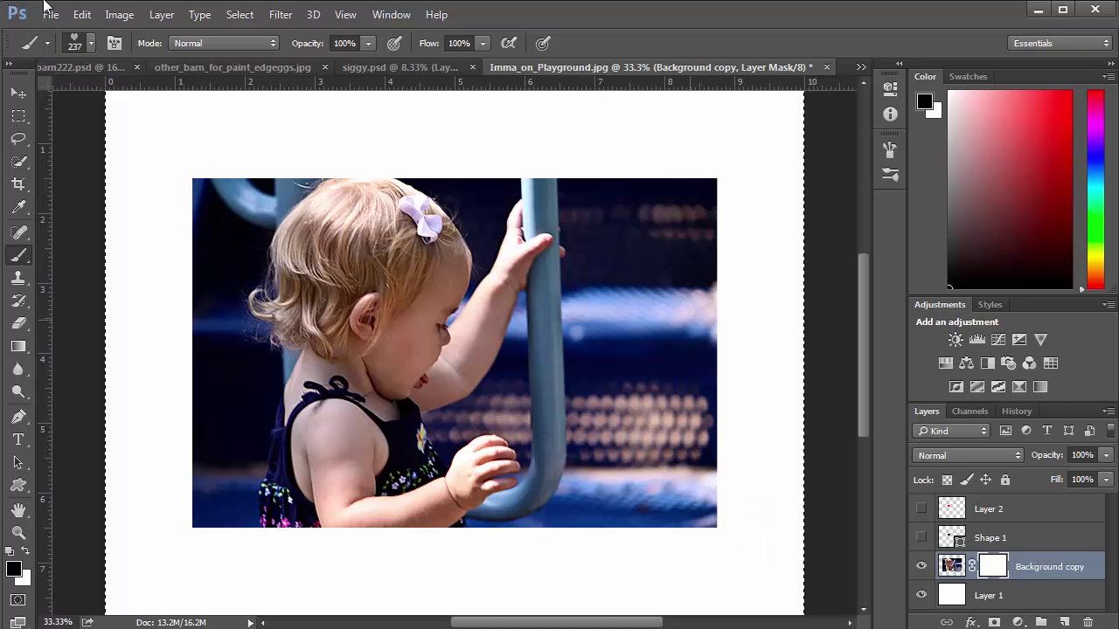
# Step: Raise the heart brush's count jitter to 13% and scatter to 232%
pyautogui.click(113, 43)
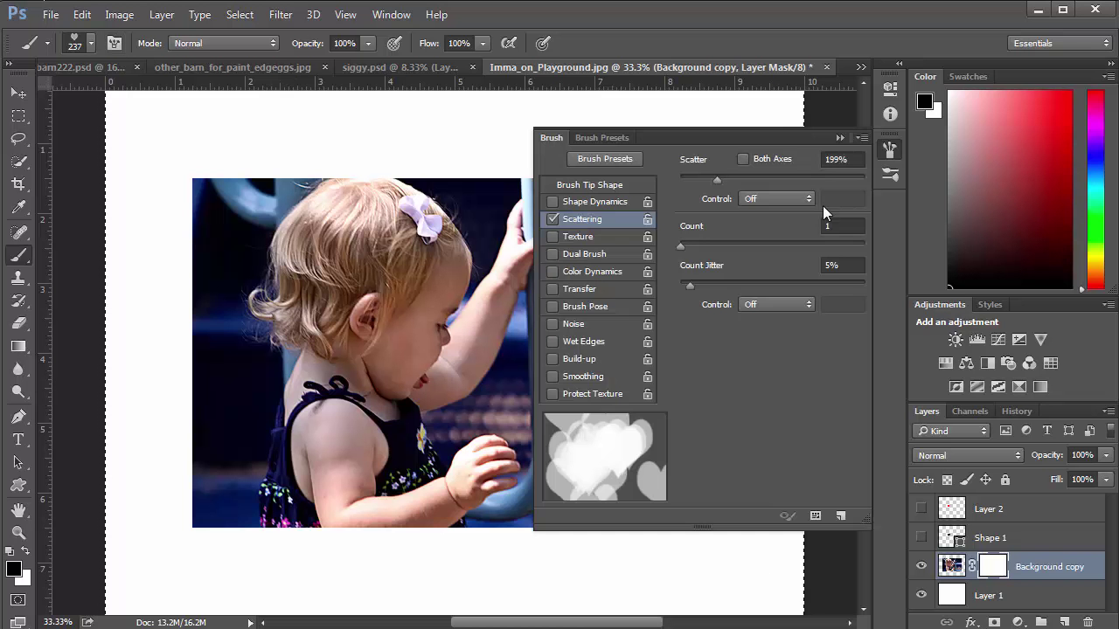
pyautogui.click(705, 285)
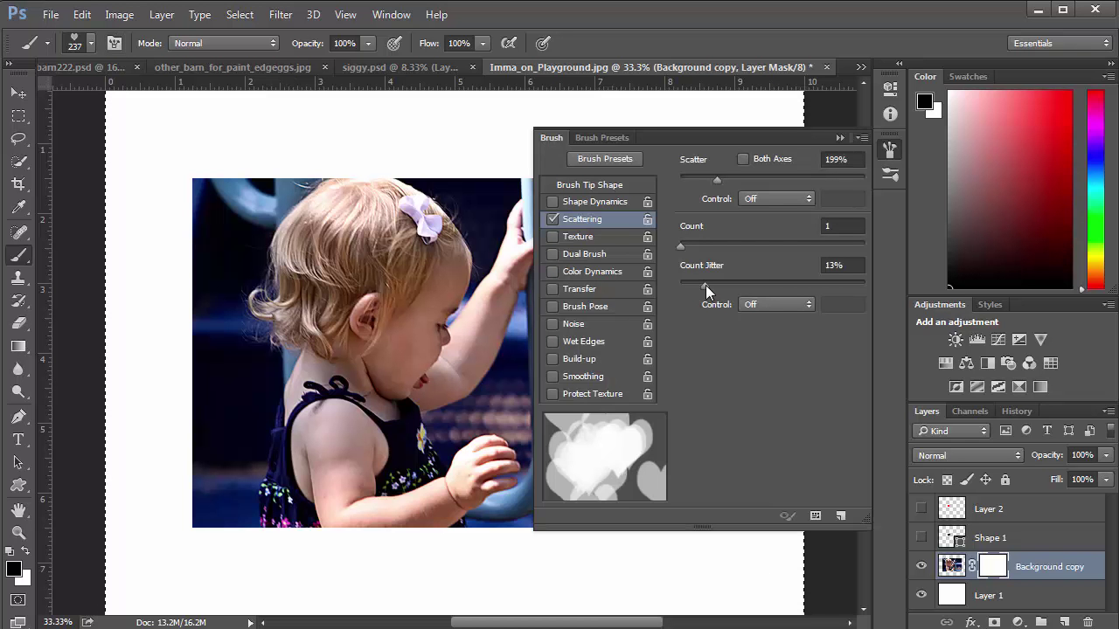
pyautogui.click(723, 177)
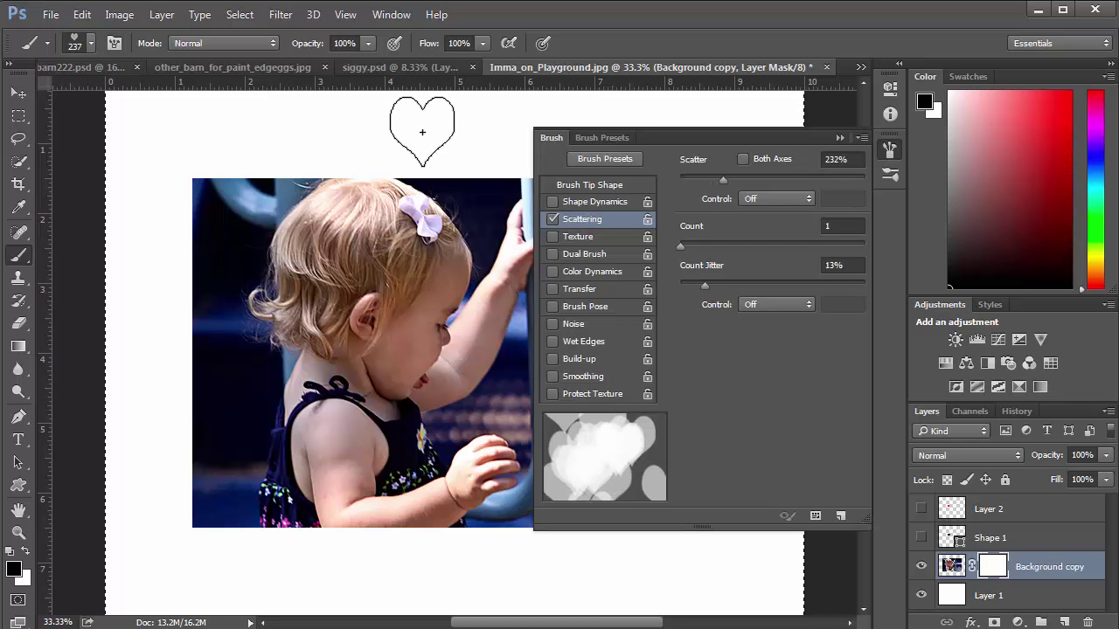
pyautogui.click(839, 137)
# Step: Paint trial hearts around all four mask edges, then undo them
pyautogui.moveTo(779, 185); pyautogui.dragTo(744, 582)
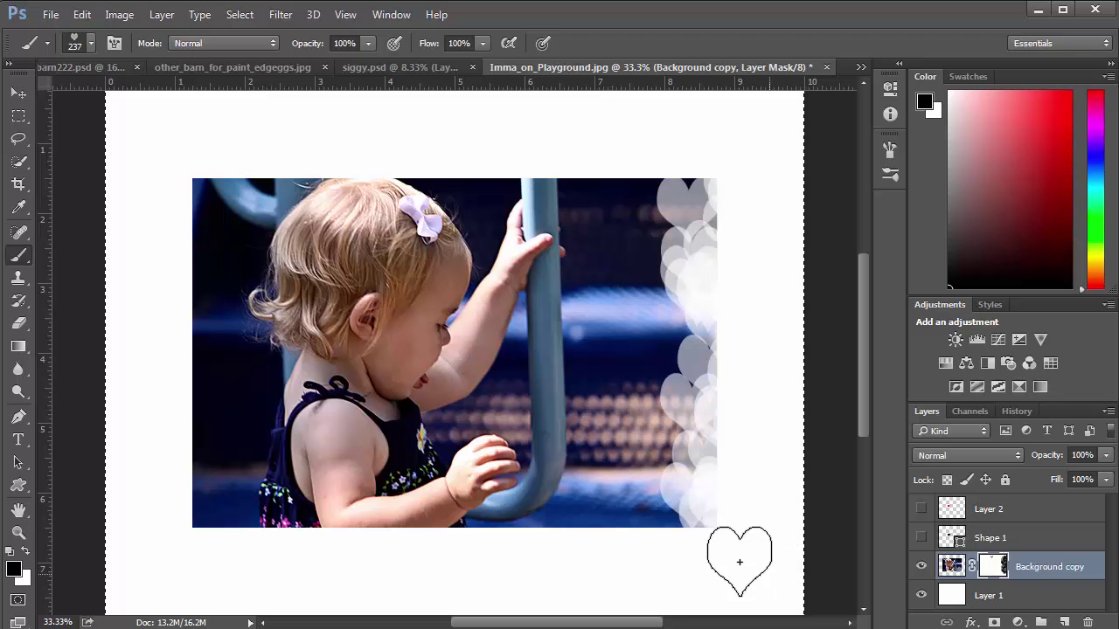
pyautogui.keyDown('shift'); pyautogui.click(137, 569); pyautogui.keyUp('shift')
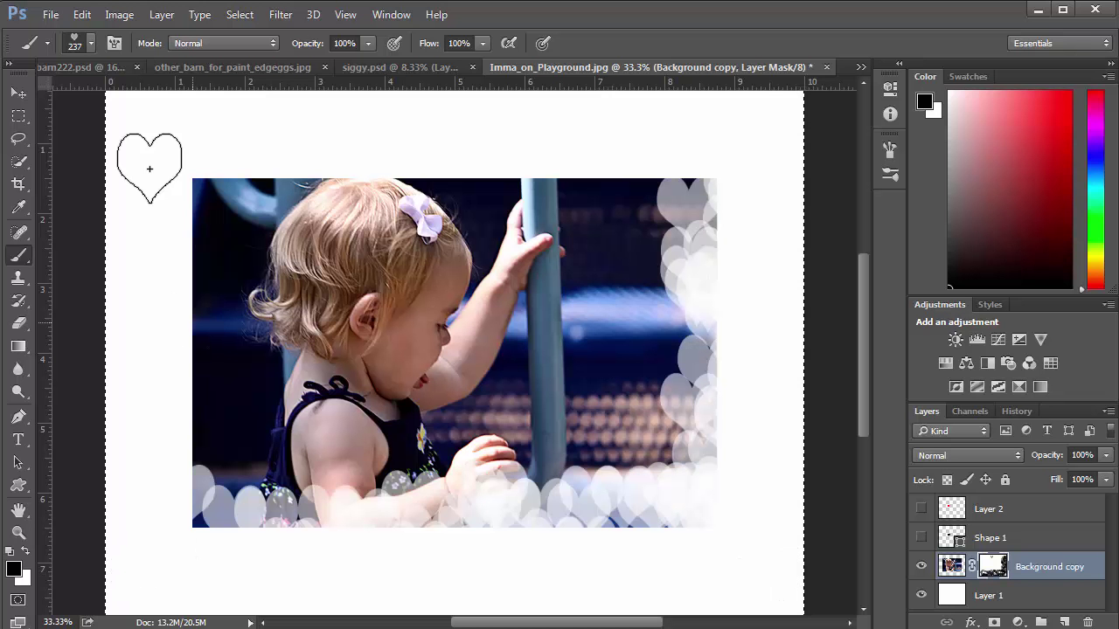
pyautogui.keyDown('shift'); pyautogui.click(150, 125); pyautogui.keyUp('shift')
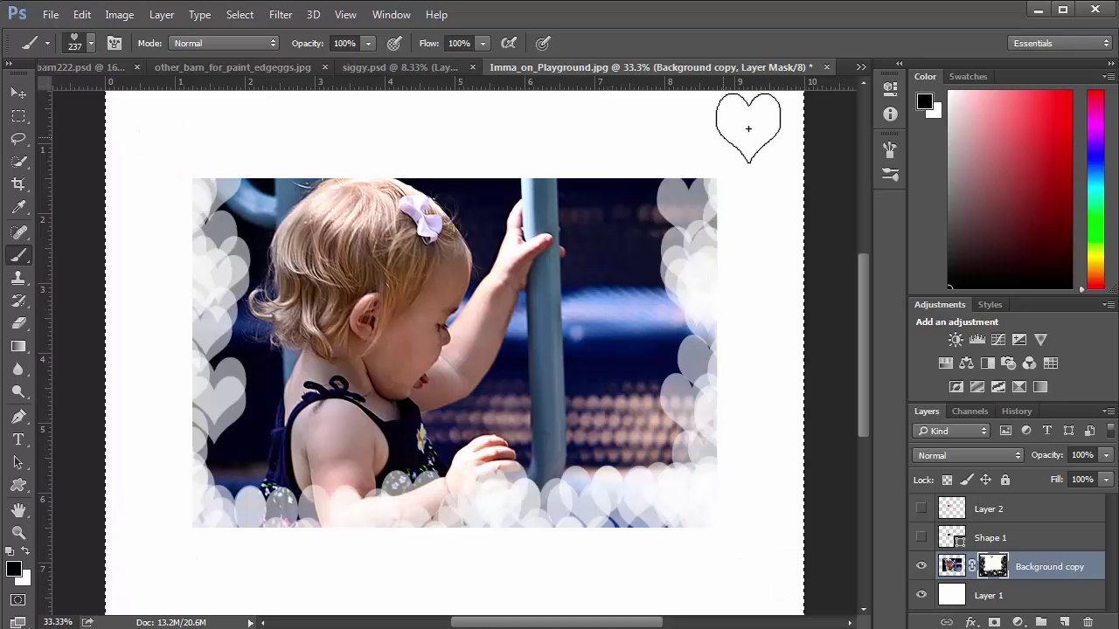
pyautogui.keyDown('shift'); pyautogui.click(750, 145); pyautogui.keyUp('shift')
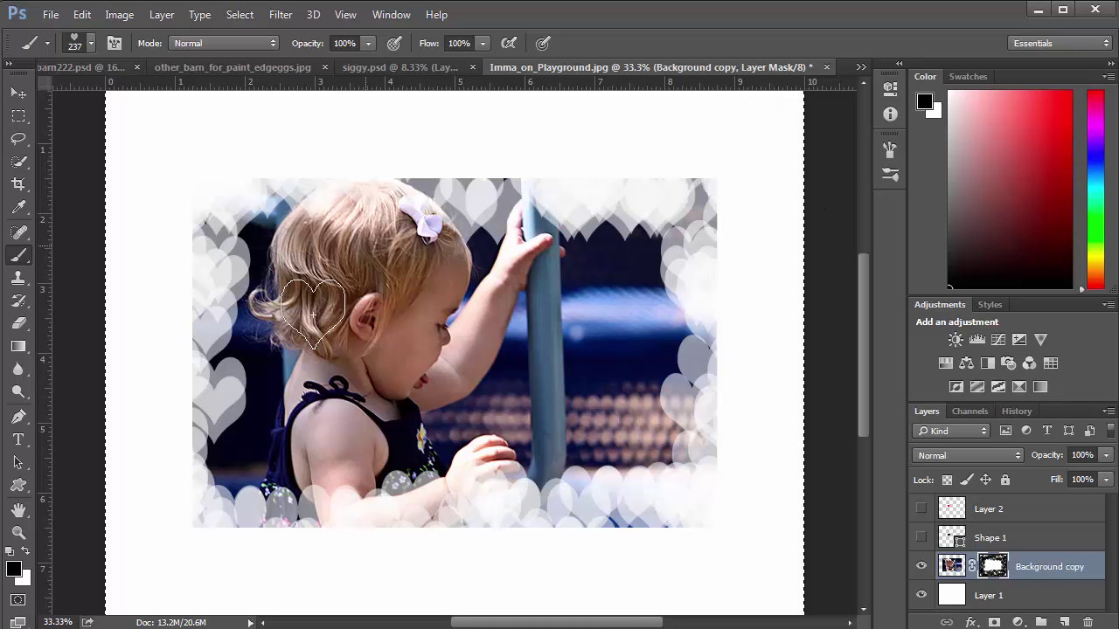
pyautogui.hotkey('ctrl', 'BackSpace')
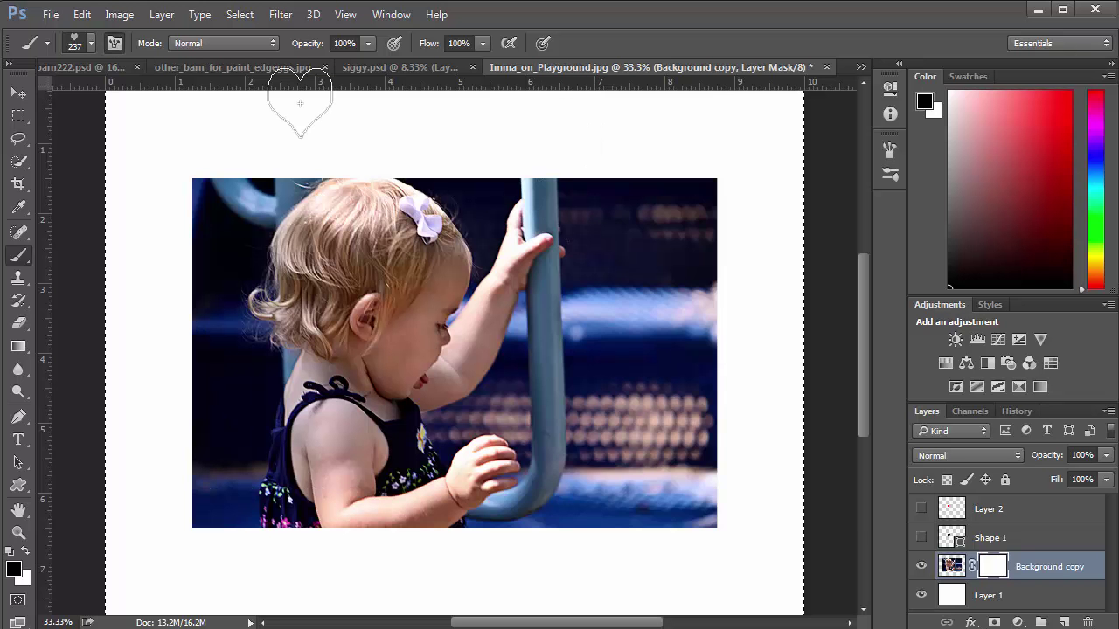
pyautogui.press('F5')
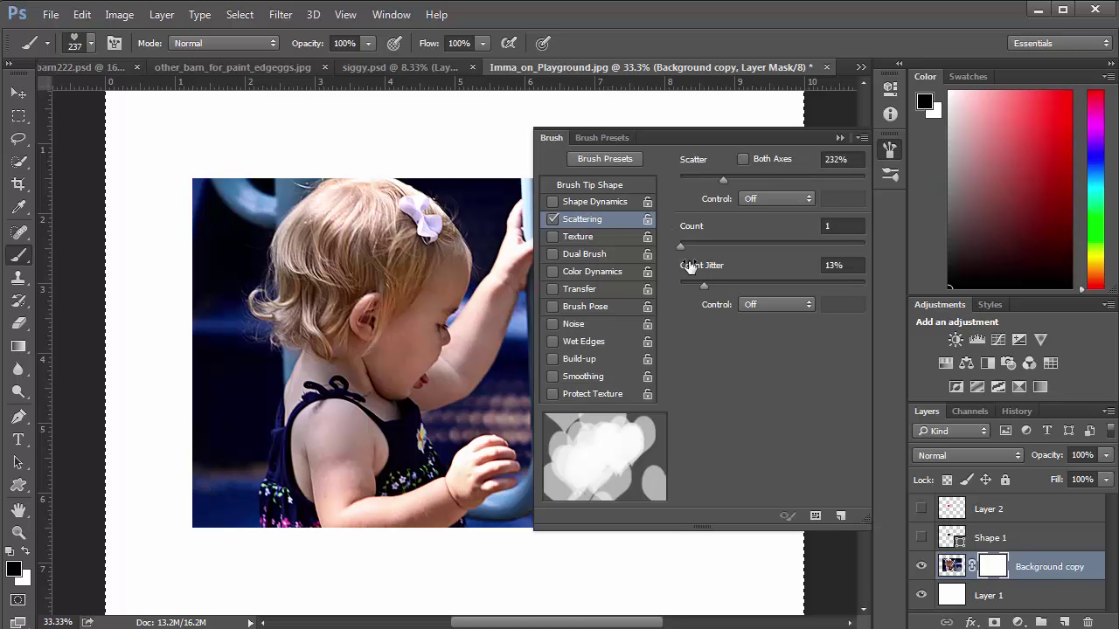
# Step: Set the heart brush's count jitter to 0% and scatter to 341%
pyautogui.click(689, 283)
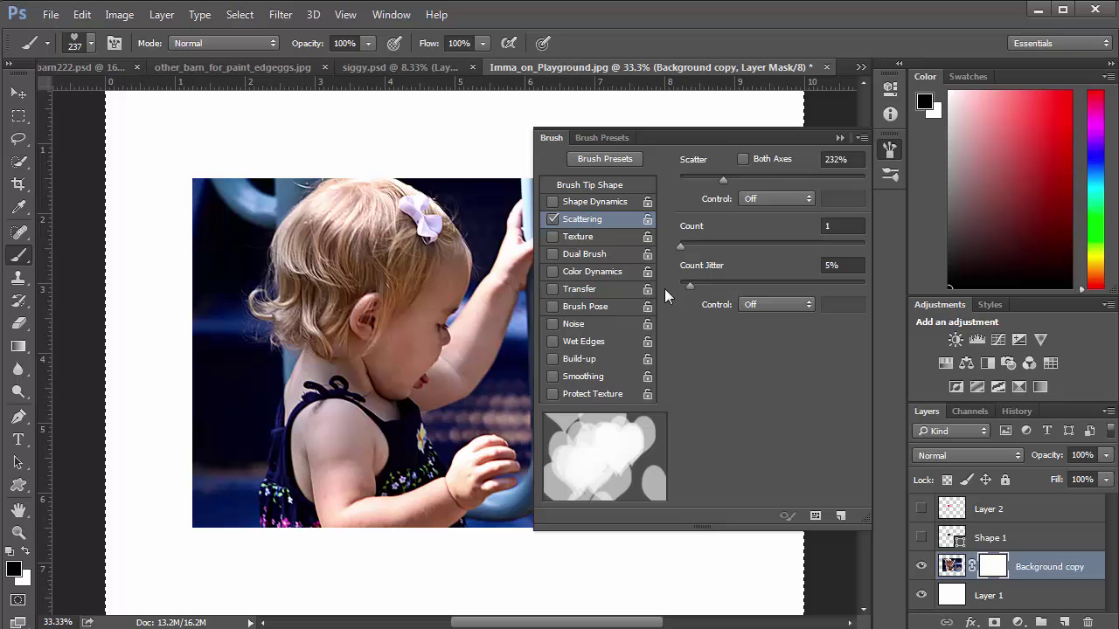
pyautogui.moveTo(666, 295); pyautogui.dragTo(672, 297)
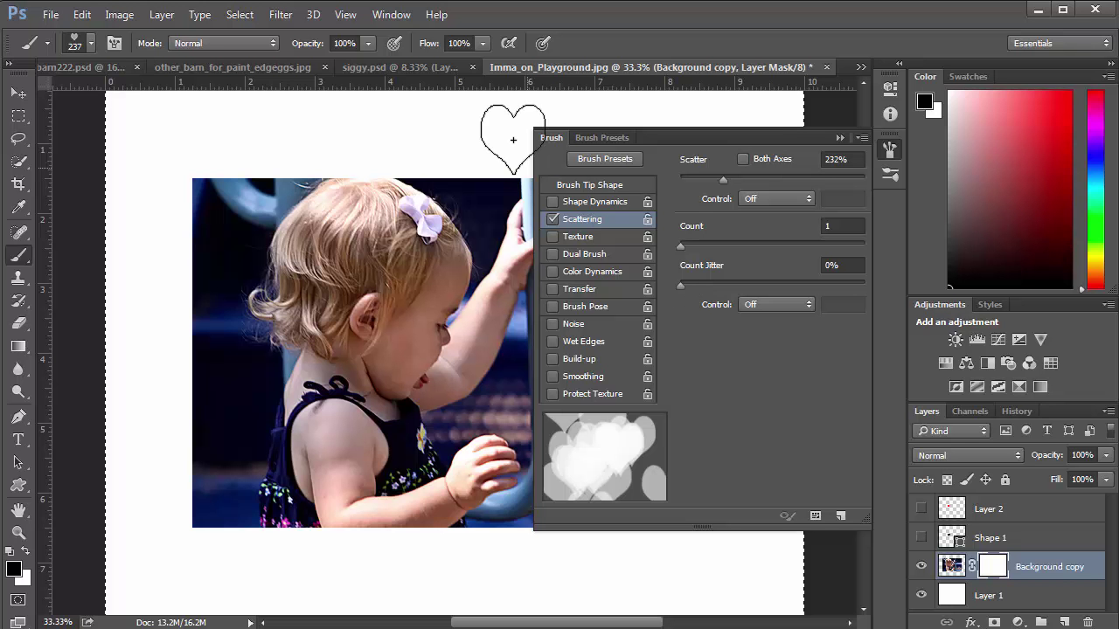
pyautogui.click(745, 178)
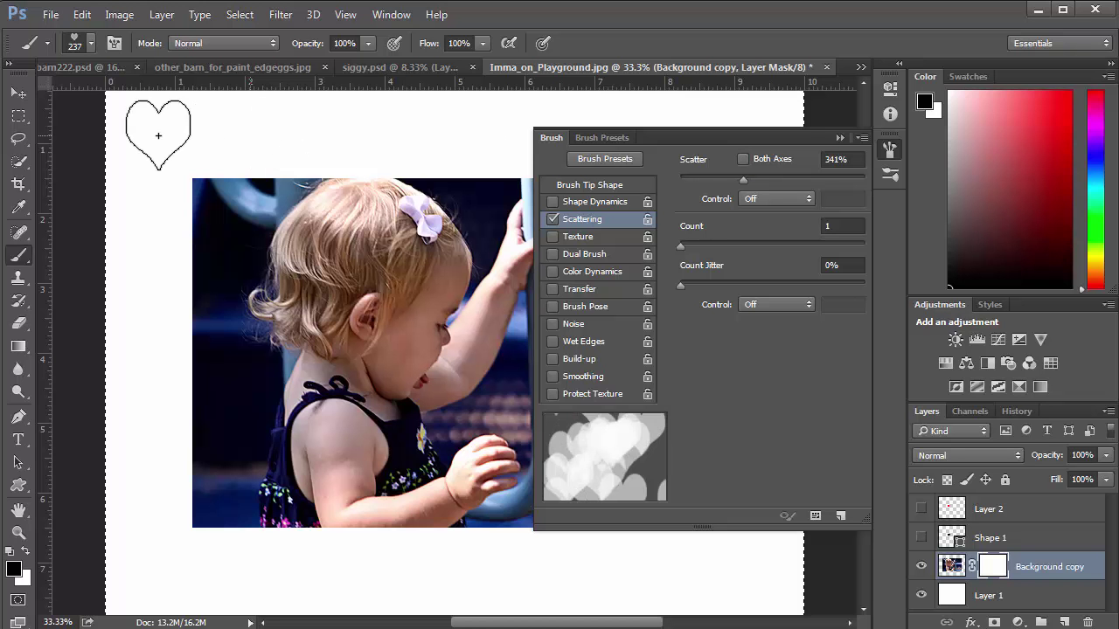
pyautogui.click(836, 138)
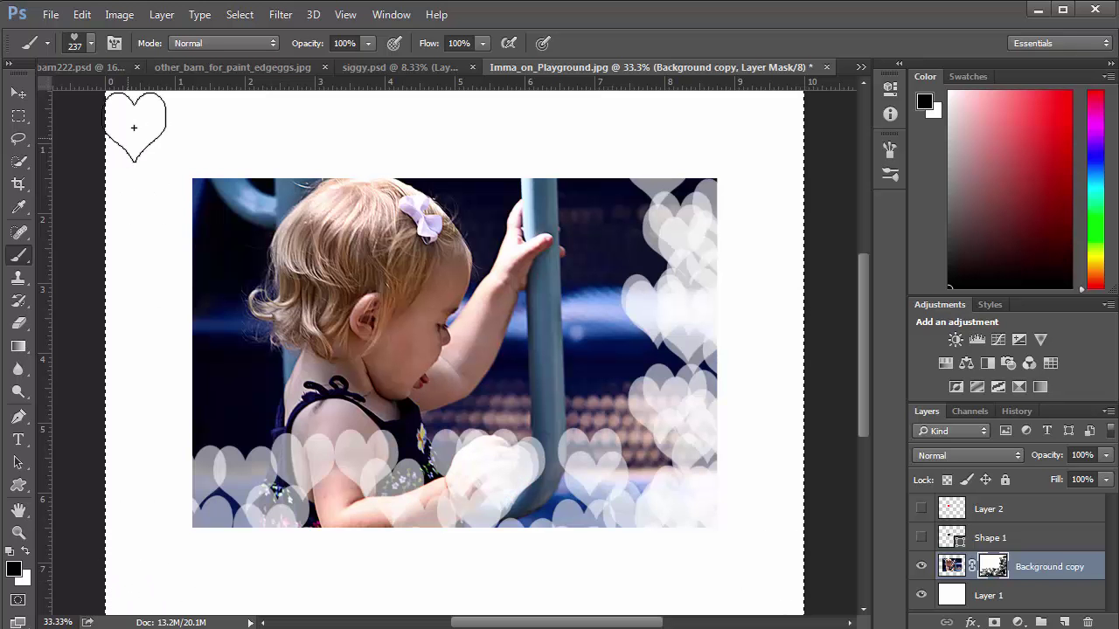
# Step: Paint trial hearts along the photo's left and top edges, then undo them
pyautogui.moveTo(131, 117); pyautogui.dragTo(195, 112)
pyautogui.moveTo(591, 123)
pyautogui.mouseDown()
pyautogui.moveTo(737, 117)
pyautogui.moveTo(762, 130)
pyautogui.mouseUp()
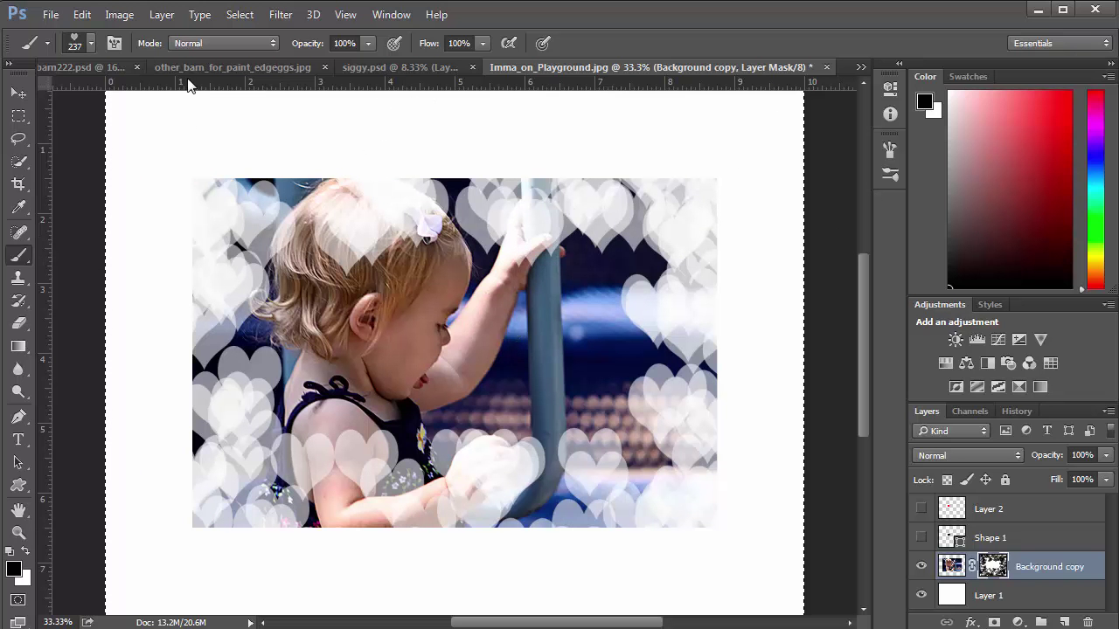
pyautogui.hotkey('ctrl', 'z')
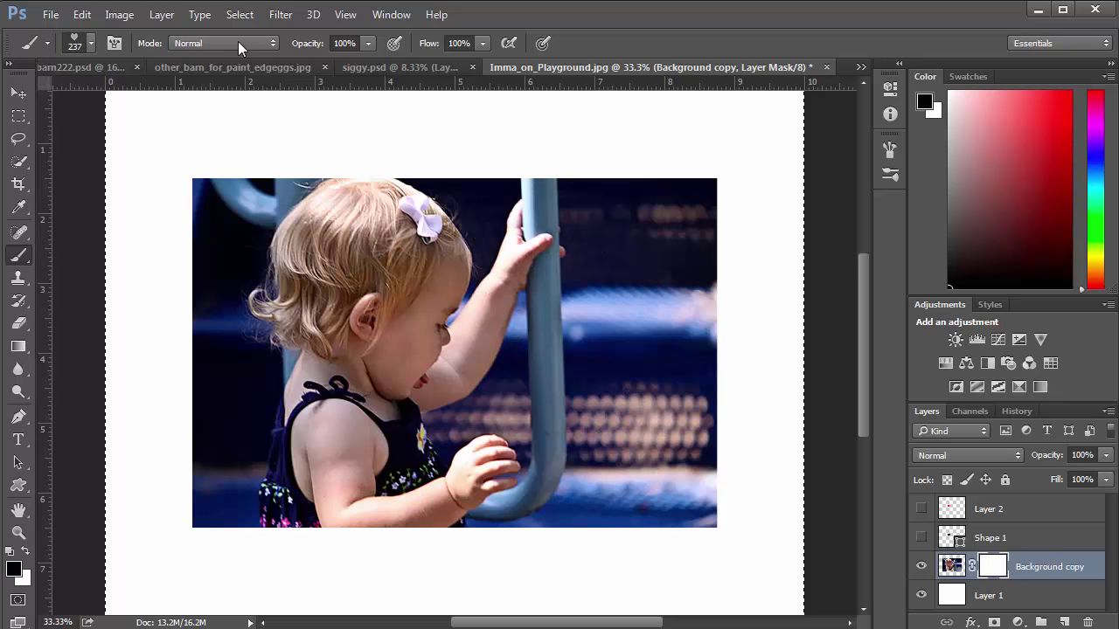
pyautogui.press('F5')
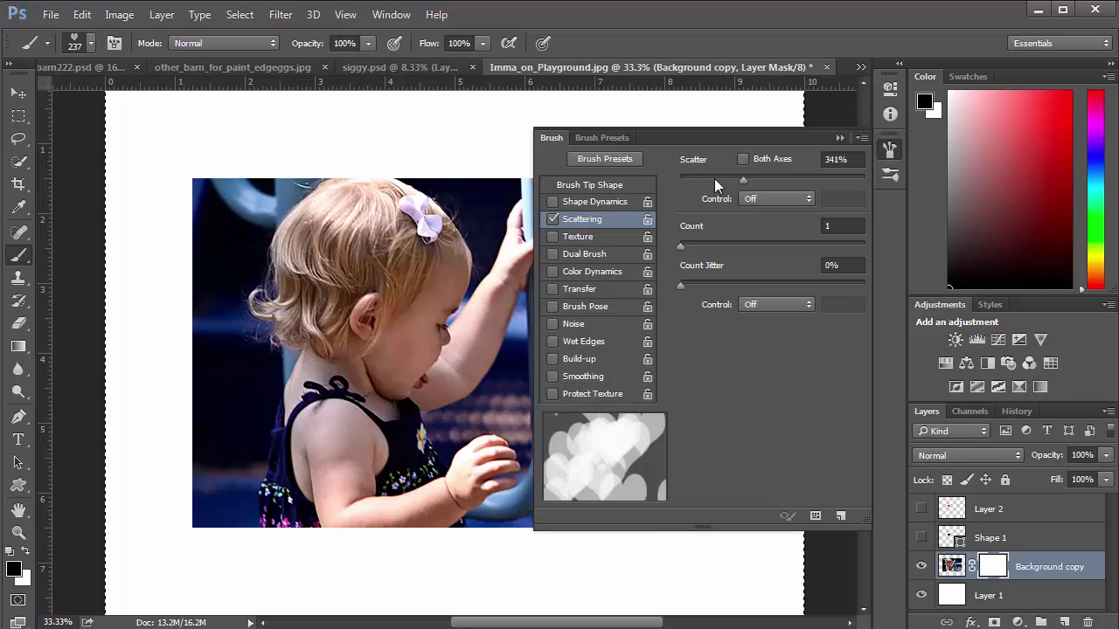
# Step: Set the heart brush scatter to 137% and count jitter to 36%
pyautogui.click(713, 178)
pyautogui.click(703, 179)
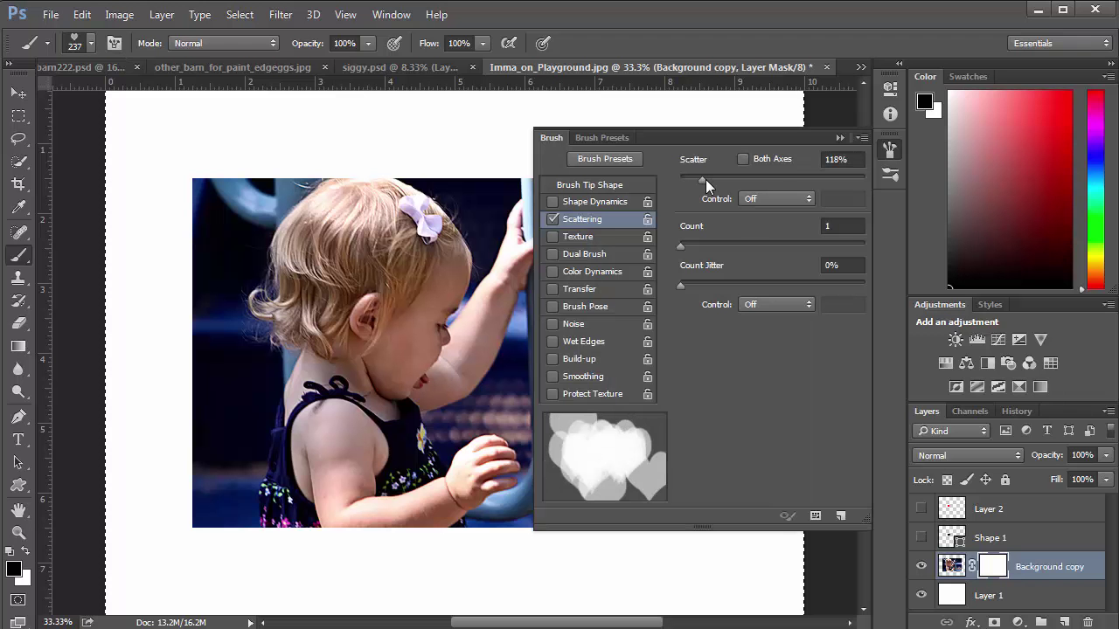
pyautogui.click(705, 179)
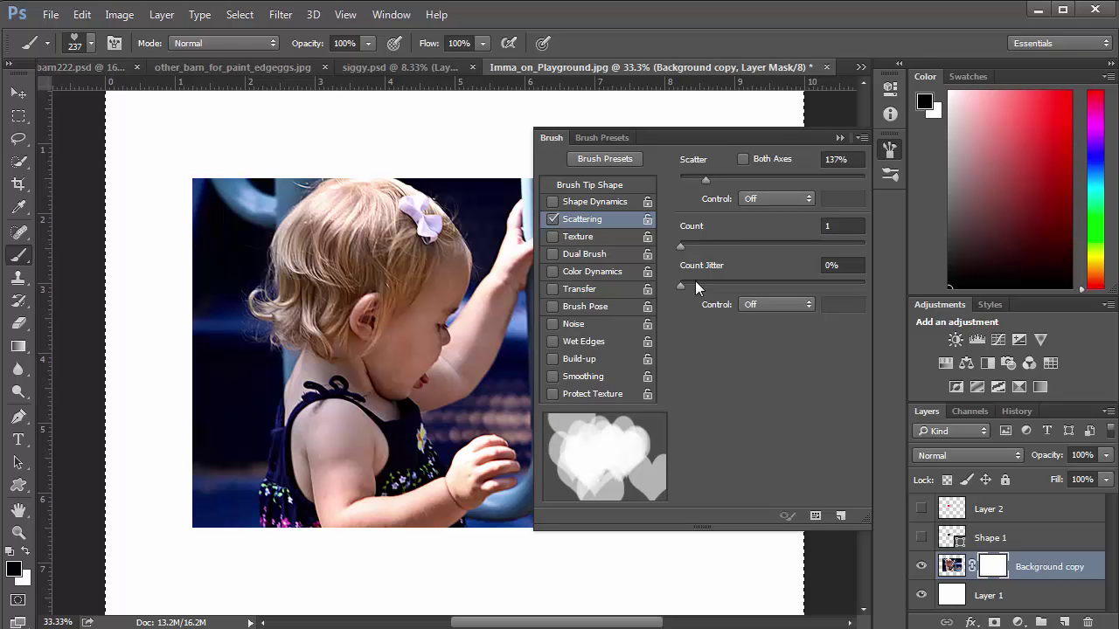
pyautogui.click(730, 284)
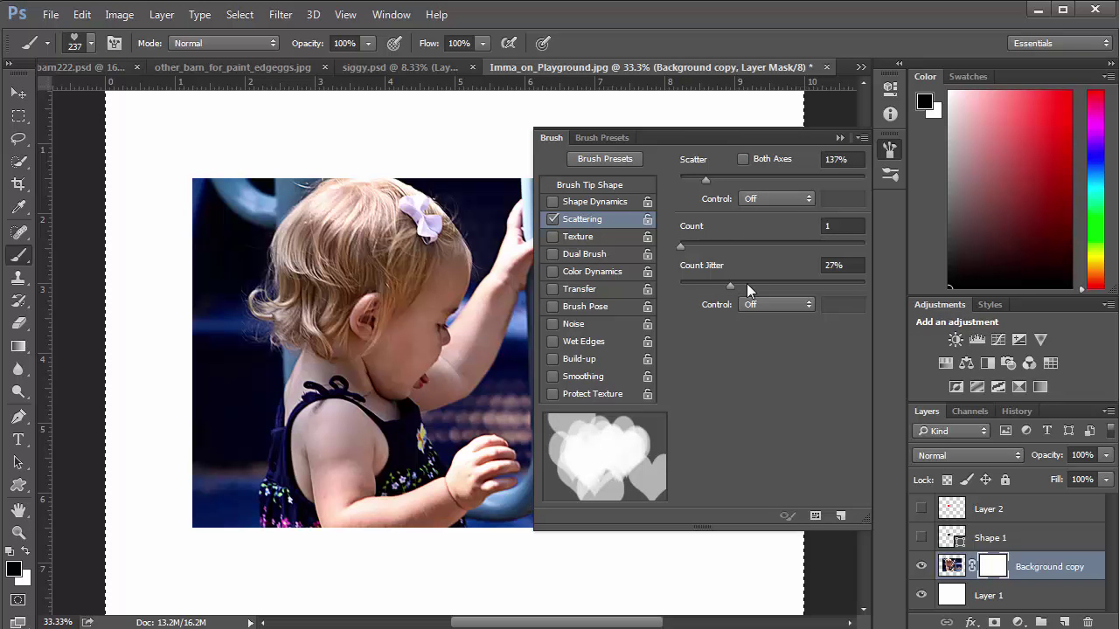
pyautogui.click(747, 283)
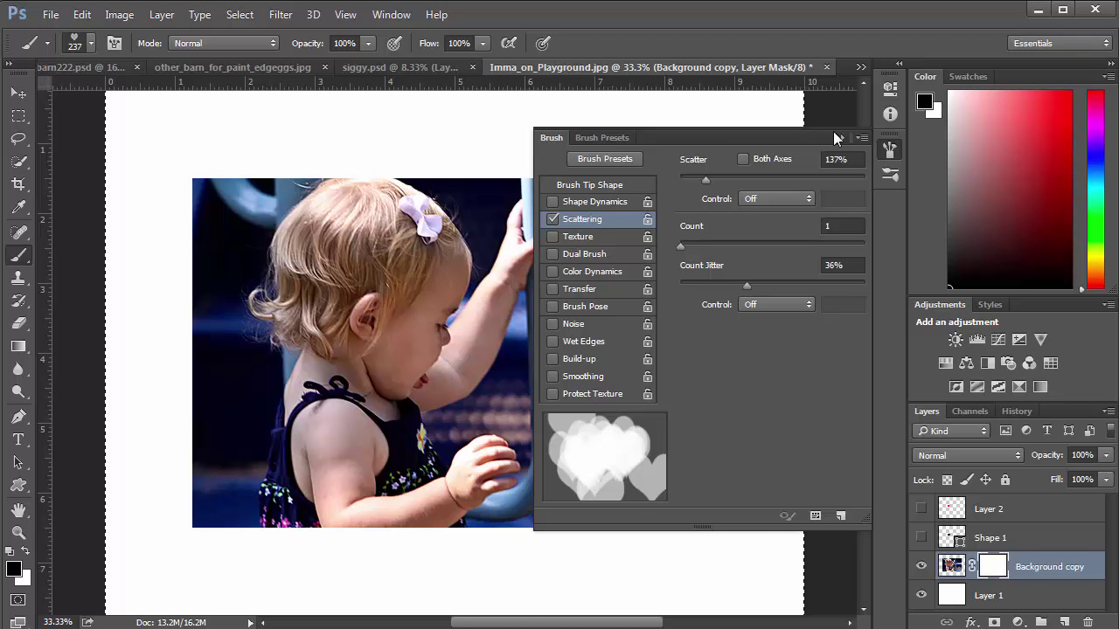
pyautogui.click(770, 130)
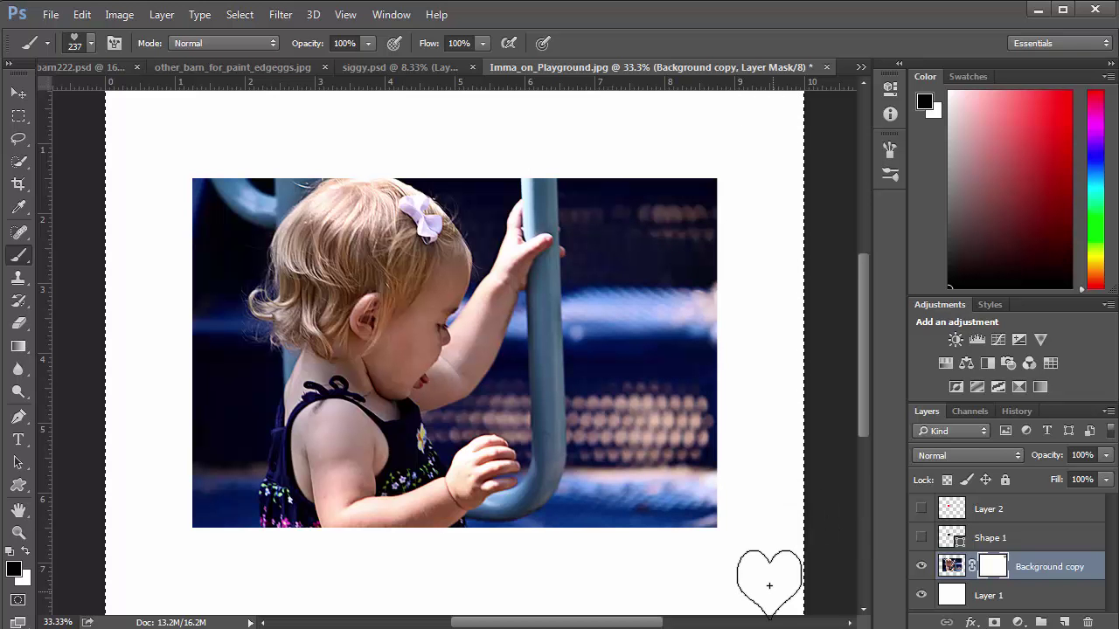
# Step: Mask the photo's right, bottom, left and top edges with heart strokes
pyautogui.moveTo(705, 520); pyautogui.dragTo(704, 187)
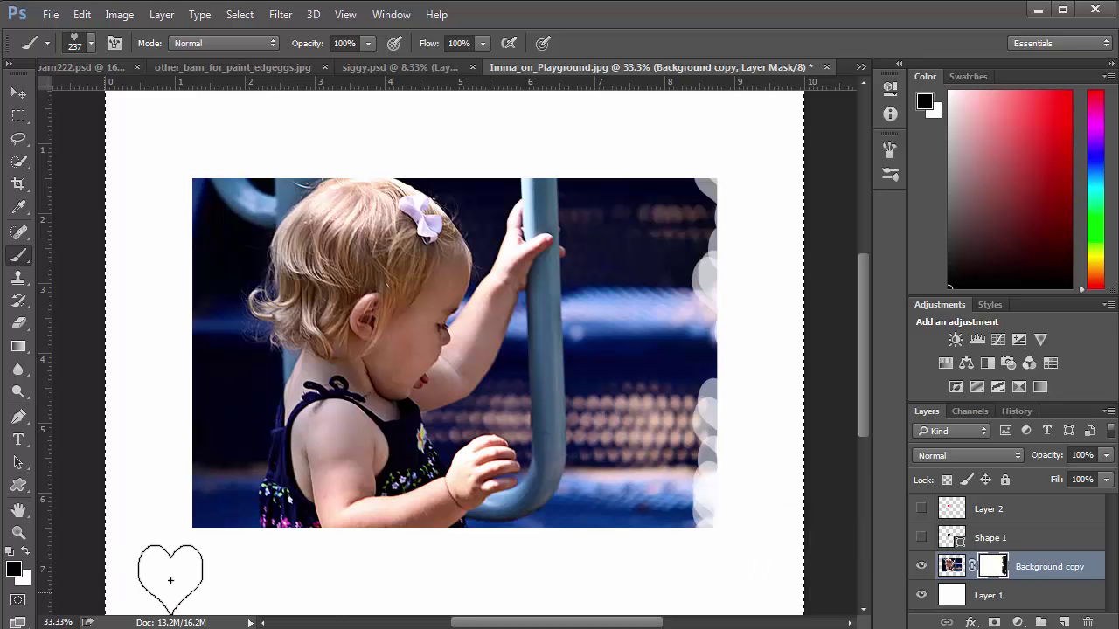
pyautogui.moveTo(142, 577)
pyautogui.mouseDown()
pyautogui.moveTo(158, 263)
pyautogui.moveTo(137, 105)
pyautogui.moveTo(137, 120)
pyautogui.mouseUp()
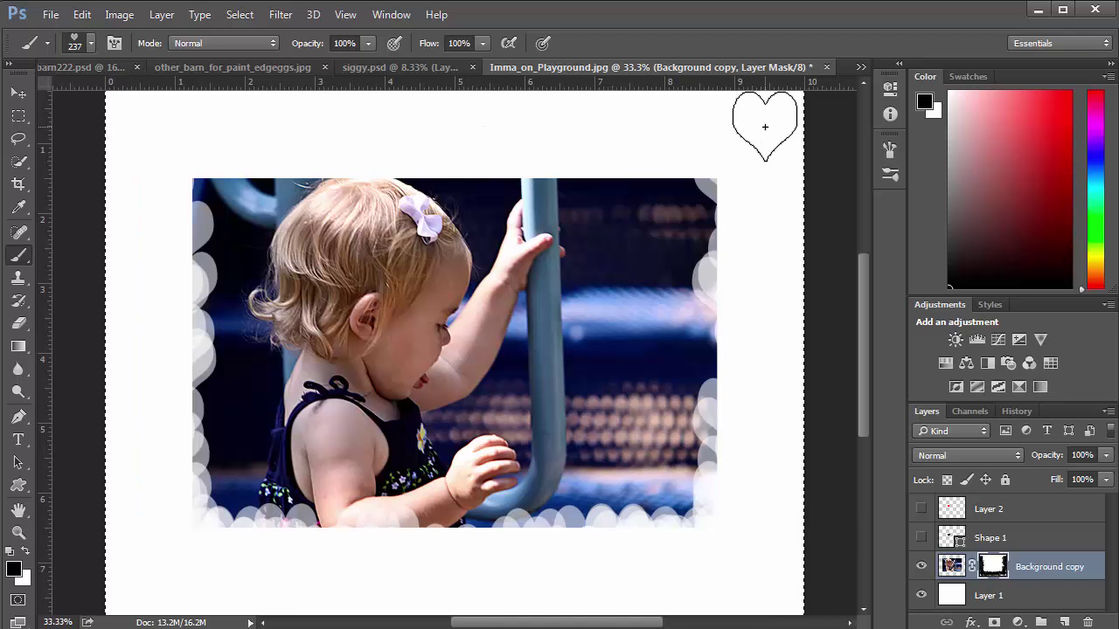
pyautogui.moveTo(764, 126)
pyautogui.mouseDown()
pyautogui.moveTo(774, 158)
pyautogui.moveTo(742, 183)
pyautogui.mouseUp()
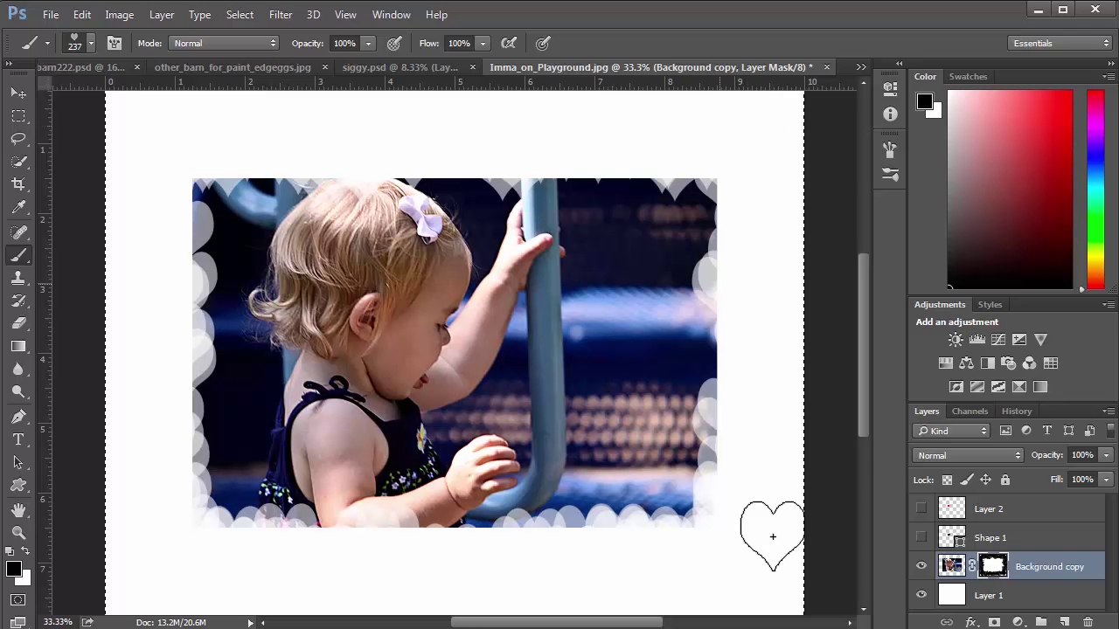
pyautogui.keyDown('shift'); pyautogui.click(743, 564); pyautogui.keyUp('shift')
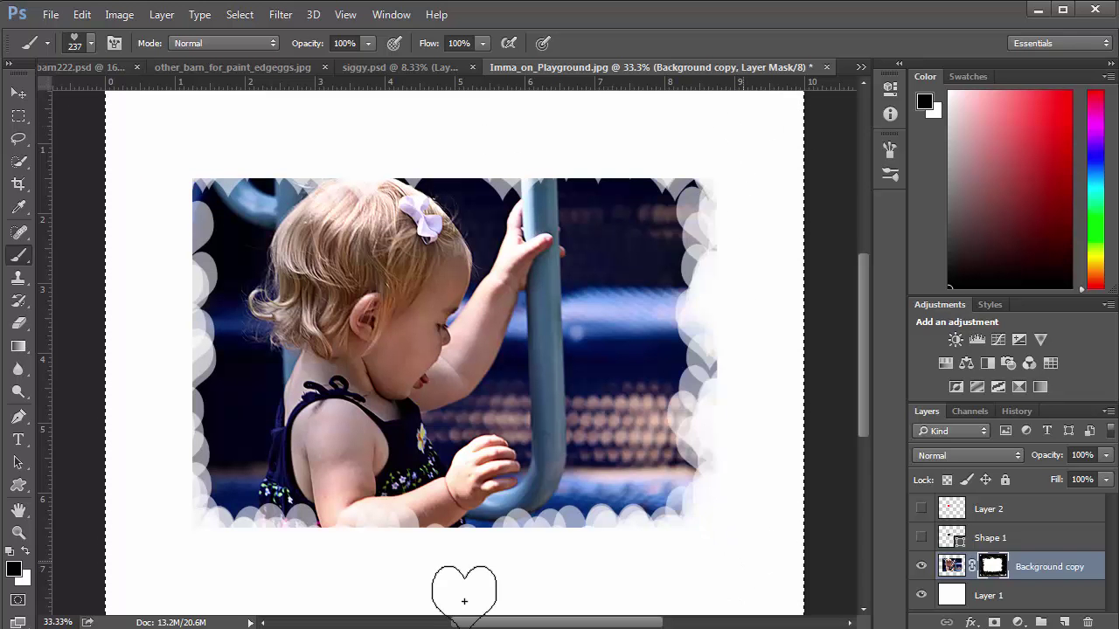
pyautogui.keyDown('shift'); pyautogui.click(166, 563); pyautogui.keyUp('shift')
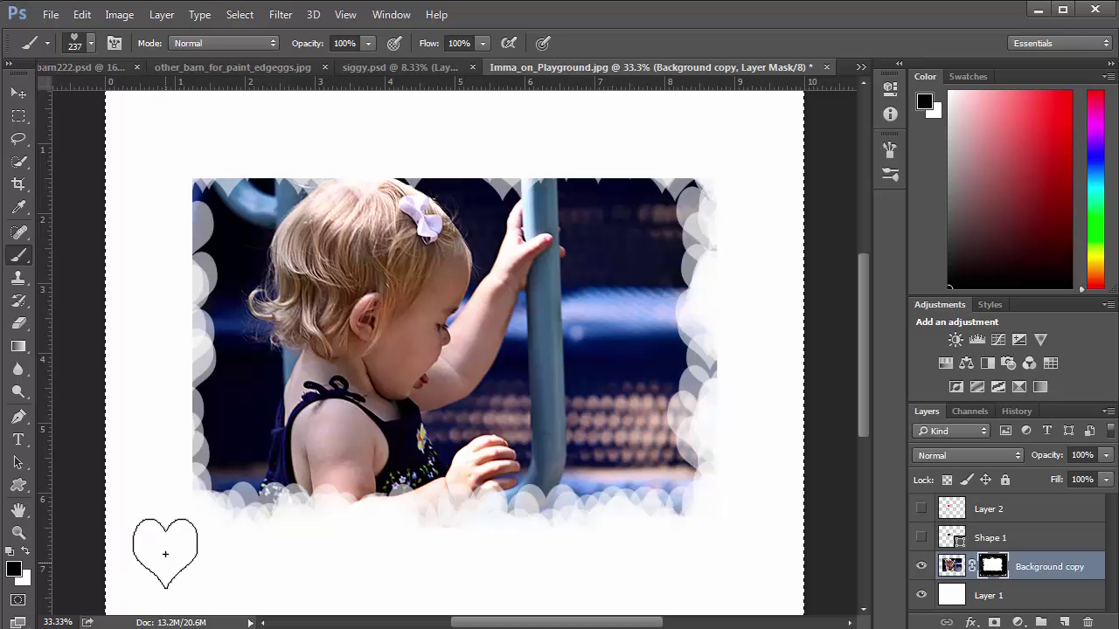
pyautogui.keyDown('shift'); pyautogui.click(166, 149); pyautogui.keyUp('shift')
pyautogui.keyDown('shift'); pyautogui.click(741, 167); pyautogui.keyUp('shift')
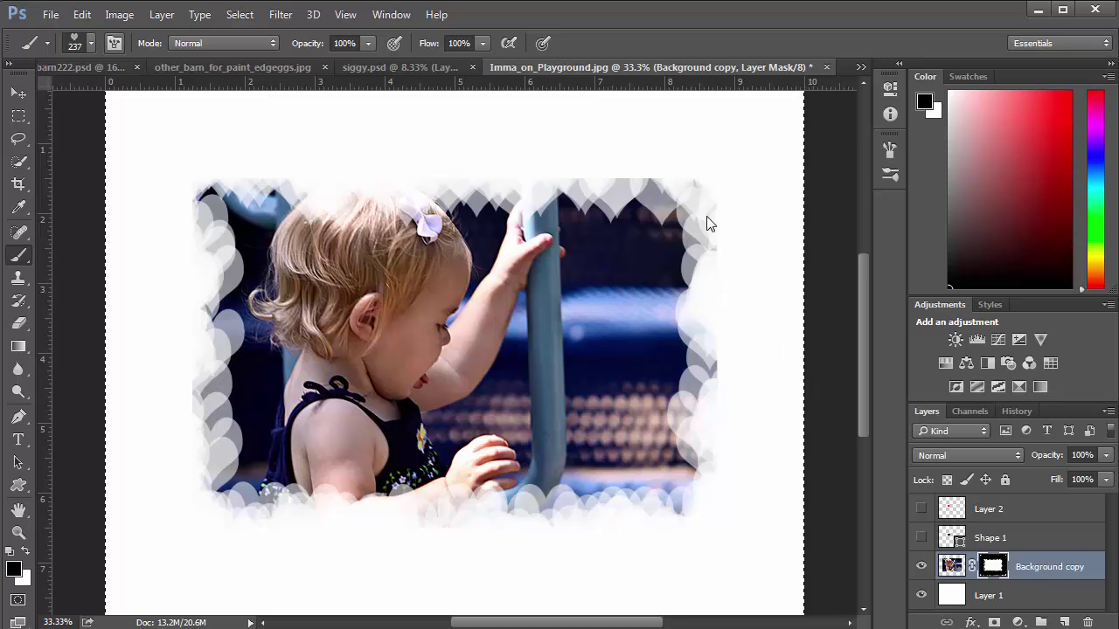
# Step: Lower count jitter to 4%, refill the mask white, and start a new top-edge heart stroke
pyautogui.press('F5')
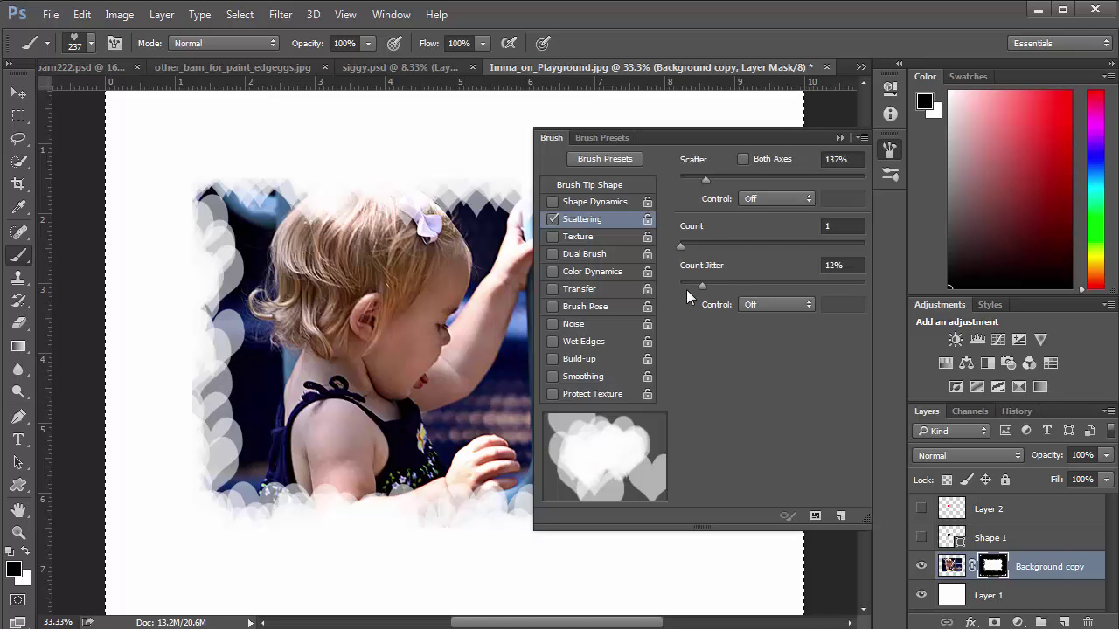
pyautogui.click(688, 286)
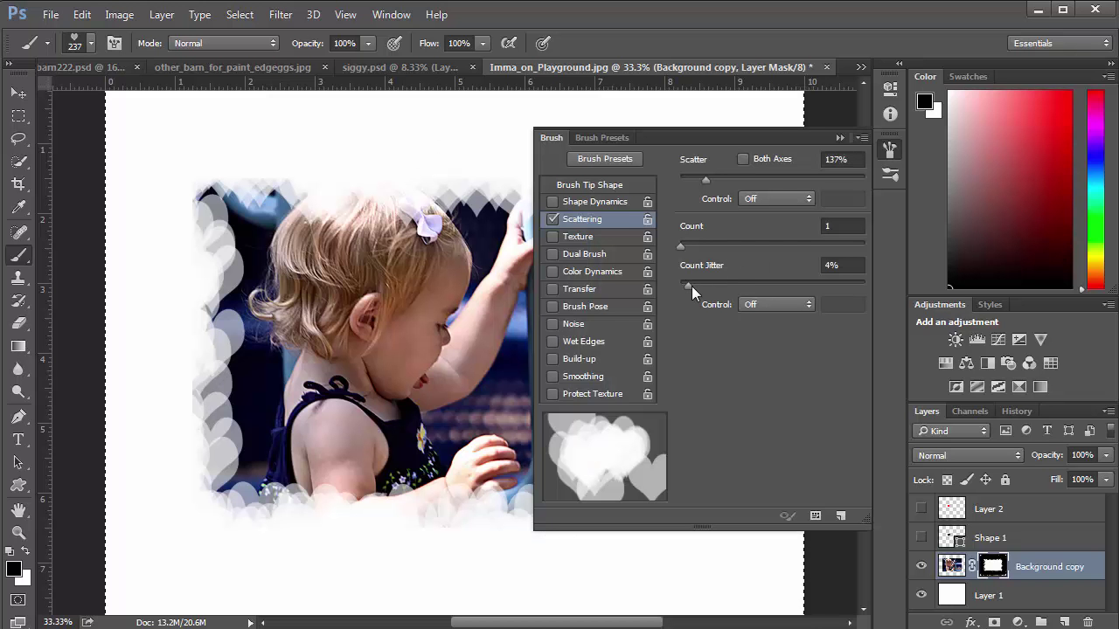
pyautogui.click(836, 138)
pyautogui.hotkey('ctrl', 'BackSpace')
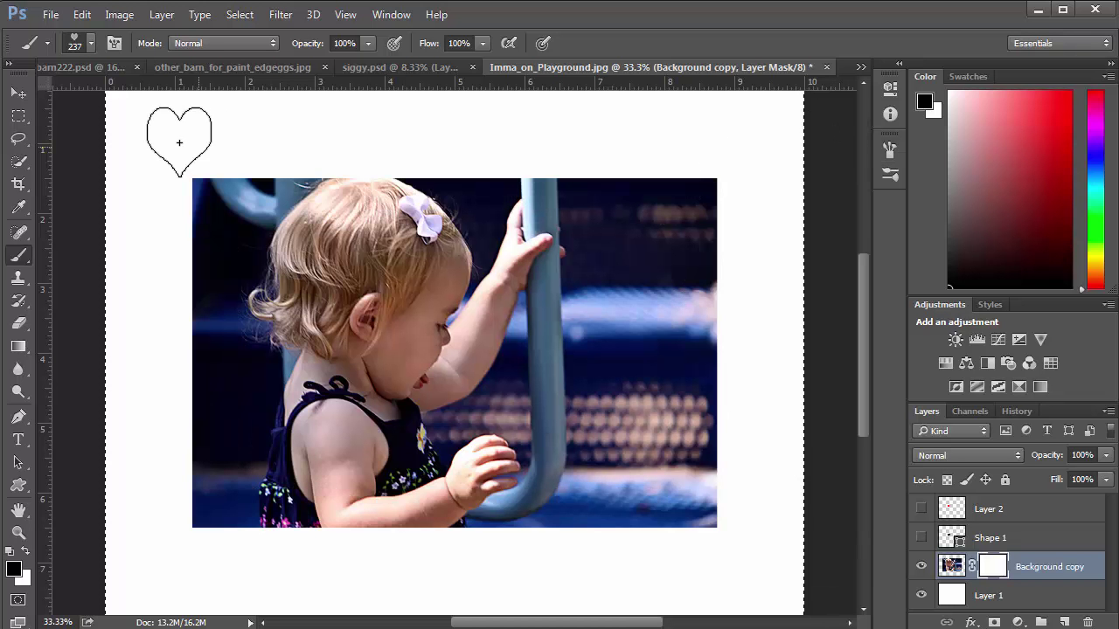
pyautogui.keyDown('shift'); pyautogui.click(727, 141); pyautogui.keyUp('shift')
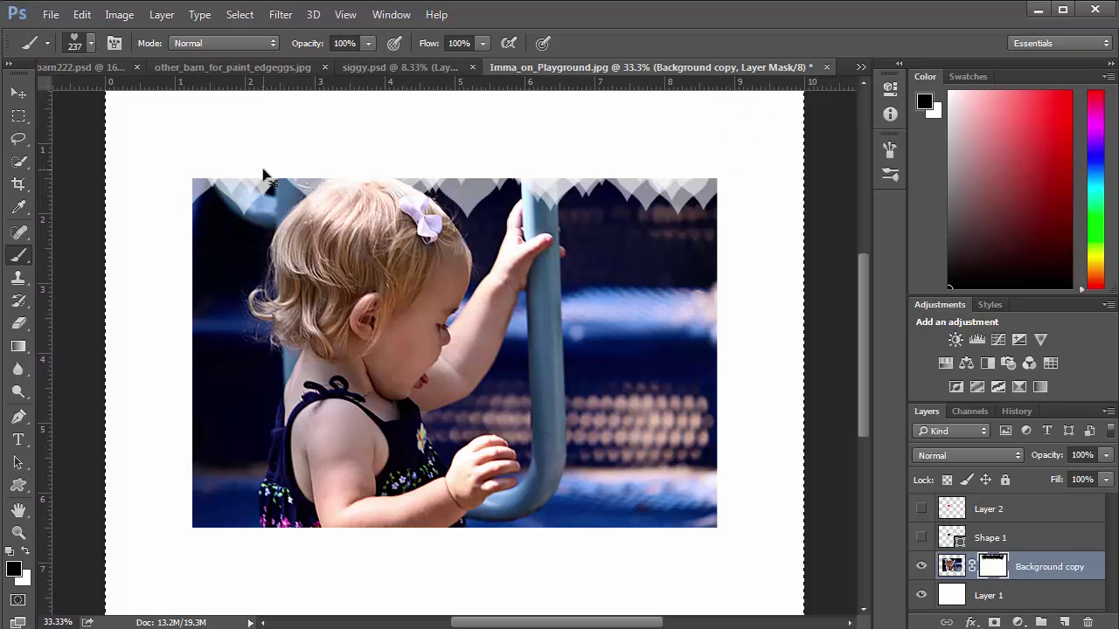
# Step: Repaint hearts along all four photo edges, then refill the mask solid white
pyautogui.hotkey('ctrl', 'z')
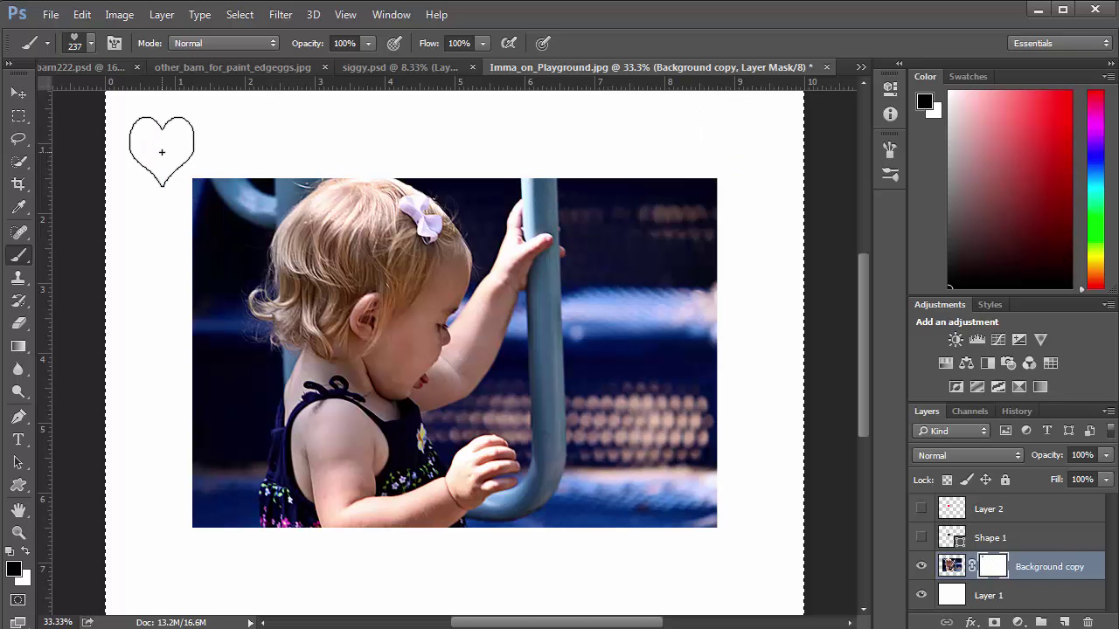
pyautogui.keyDown('shift'); pyautogui.click(736, 151); pyautogui.keyUp('shift')
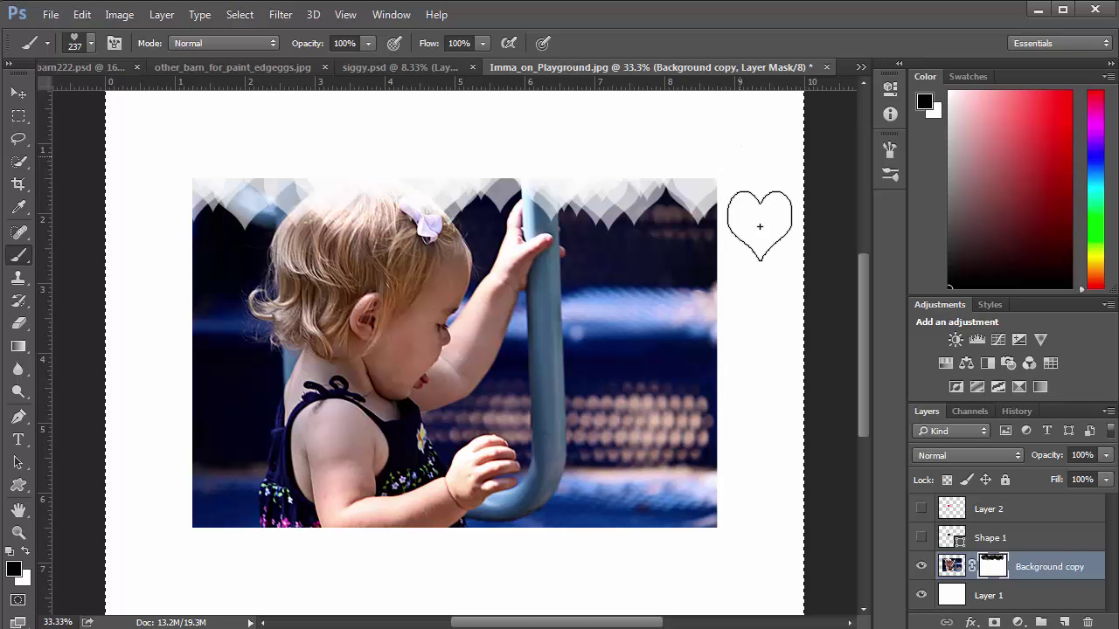
pyautogui.keyDown('shift'); pyautogui.click(745, 544); pyautogui.keyUp('shift')
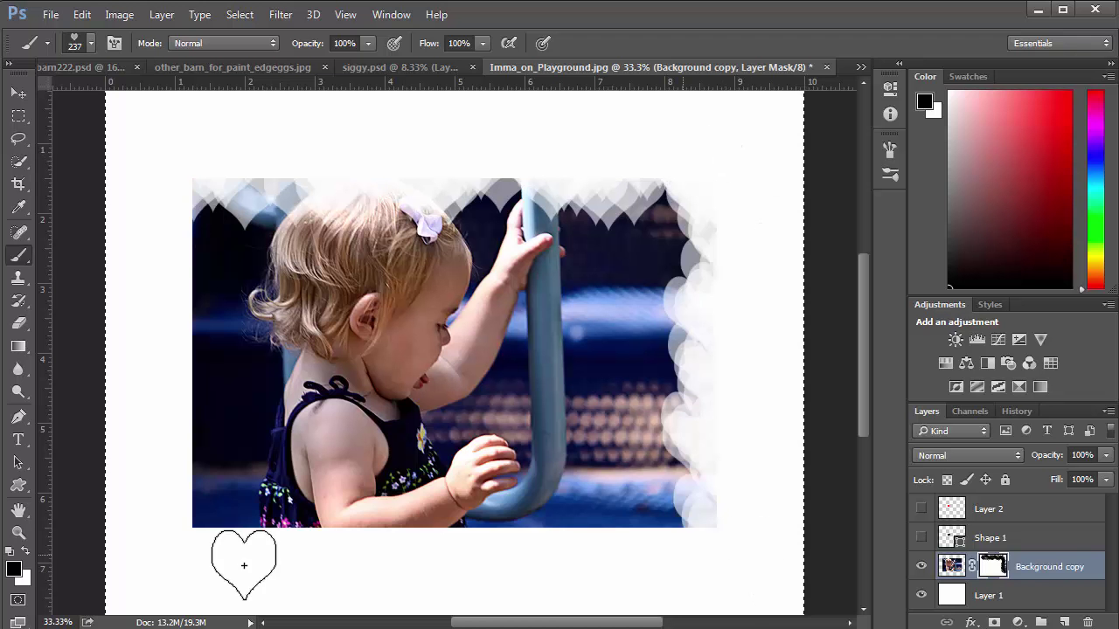
pyautogui.keyDown('shift'); pyautogui.click(152, 578); pyautogui.keyUp('shift')
pyautogui.keyDown('shift'); pyautogui.click(160, 193); pyautogui.keyUp('shift')
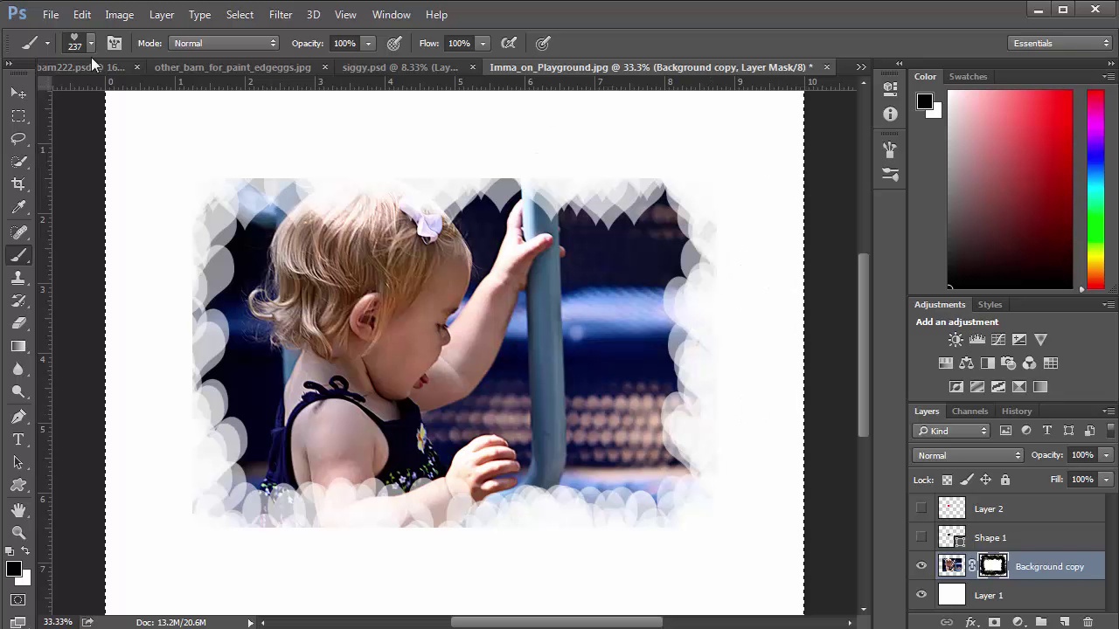
pyautogui.hotkey('ctrl', 'BackSpace')
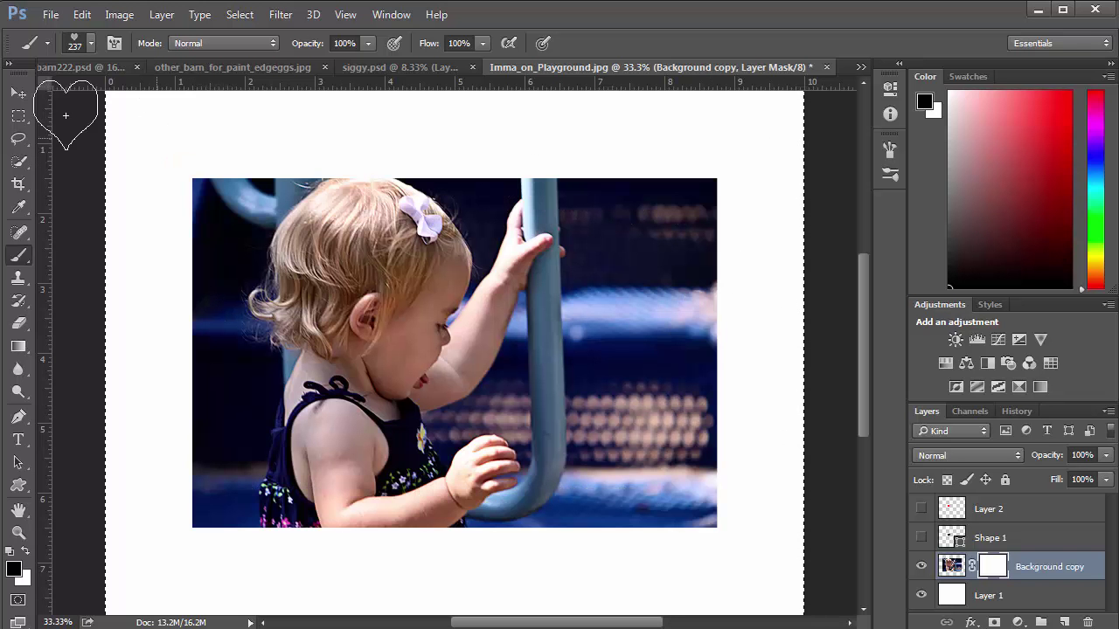
pyautogui.click(116, 43)
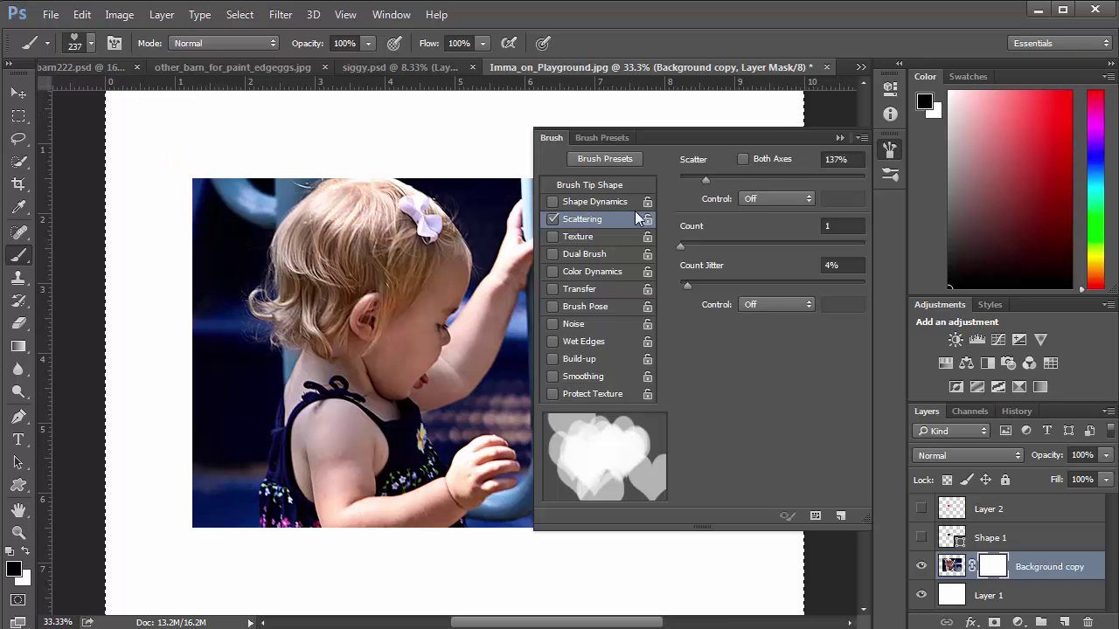
# Step: Enable Shape Dynamics: 12% size jitter, 13% minimum diameter, 21% angle jitter, Flip X and Flip Y
pyautogui.click(601, 204)
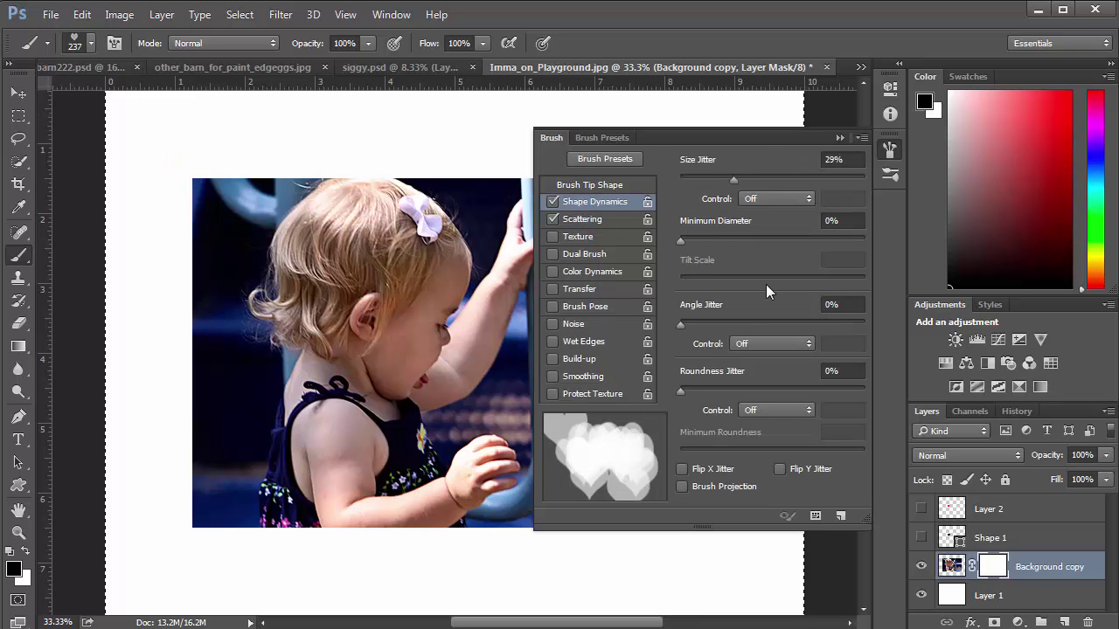
pyautogui.click(719, 322)
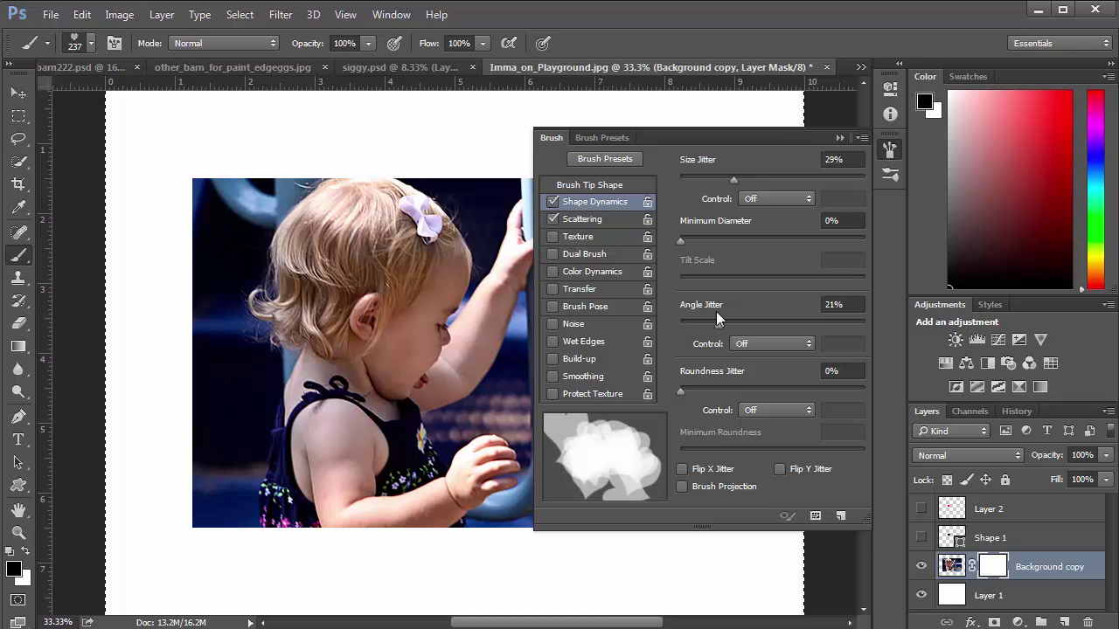
pyautogui.click(704, 237)
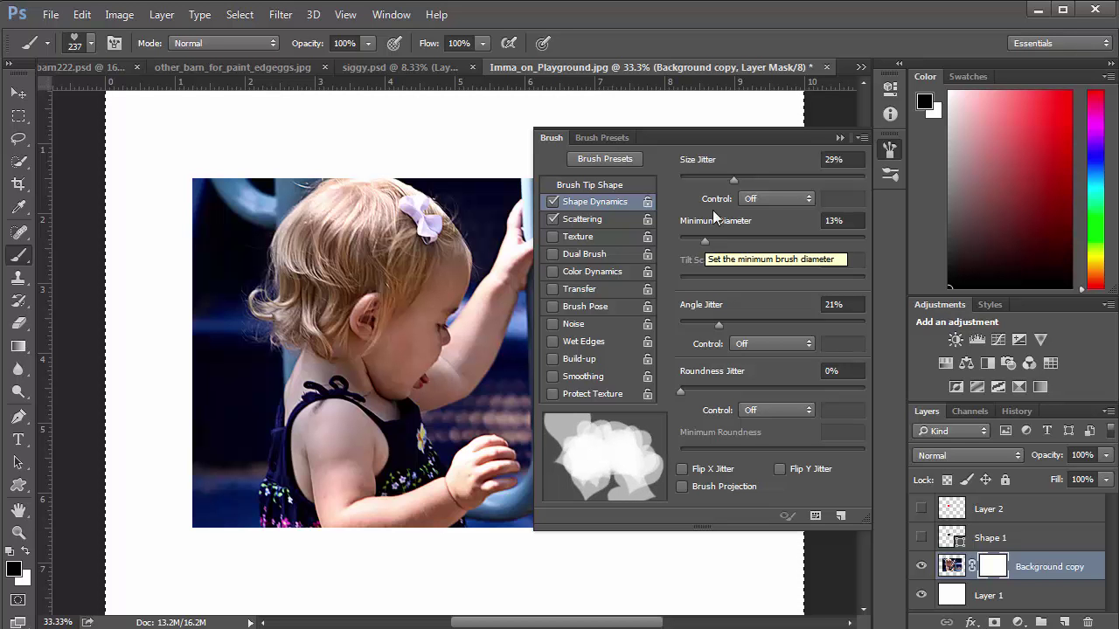
pyautogui.click(704, 179)
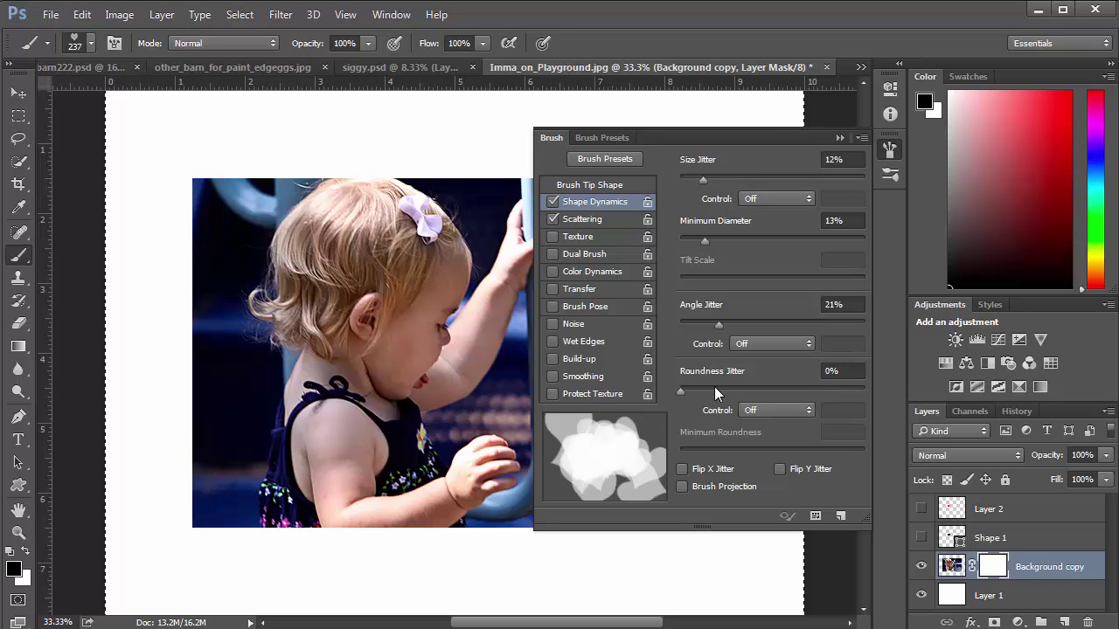
pyautogui.click(682, 469)
pyautogui.click(780, 468)
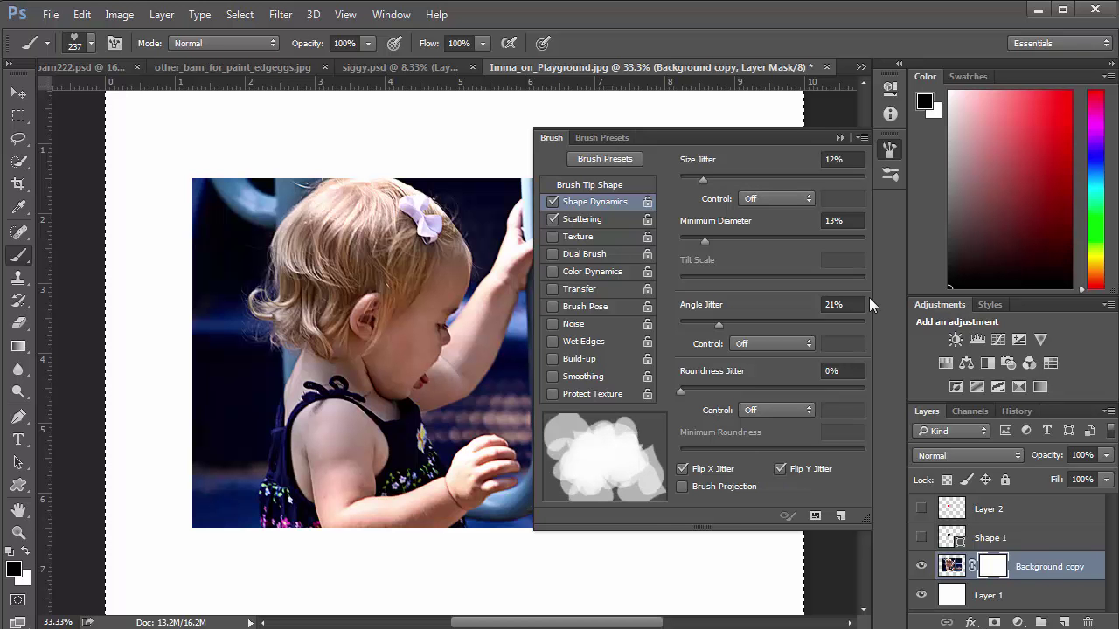
pyautogui.click(838, 137)
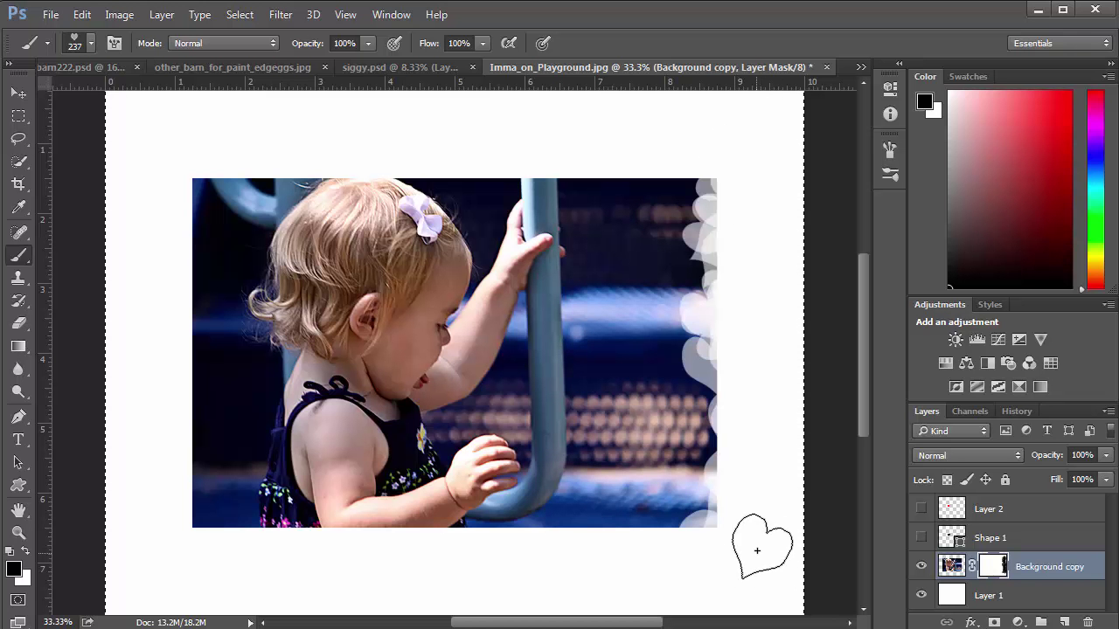
# Step: Enlarge the heart brush and paint the mask along the right, bottom, left and top edges
pyautogui.hotkey('ctrl', 'z')
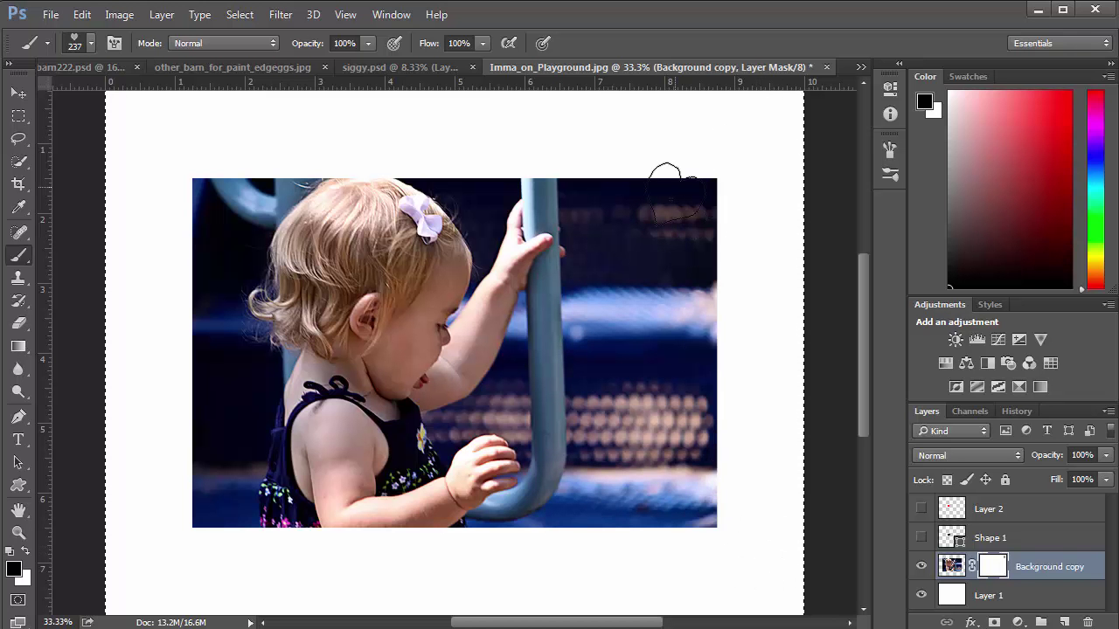
pyautogui.press(']')
pyautogui.press(']')
pyautogui.press(']')
pyautogui.press(']')
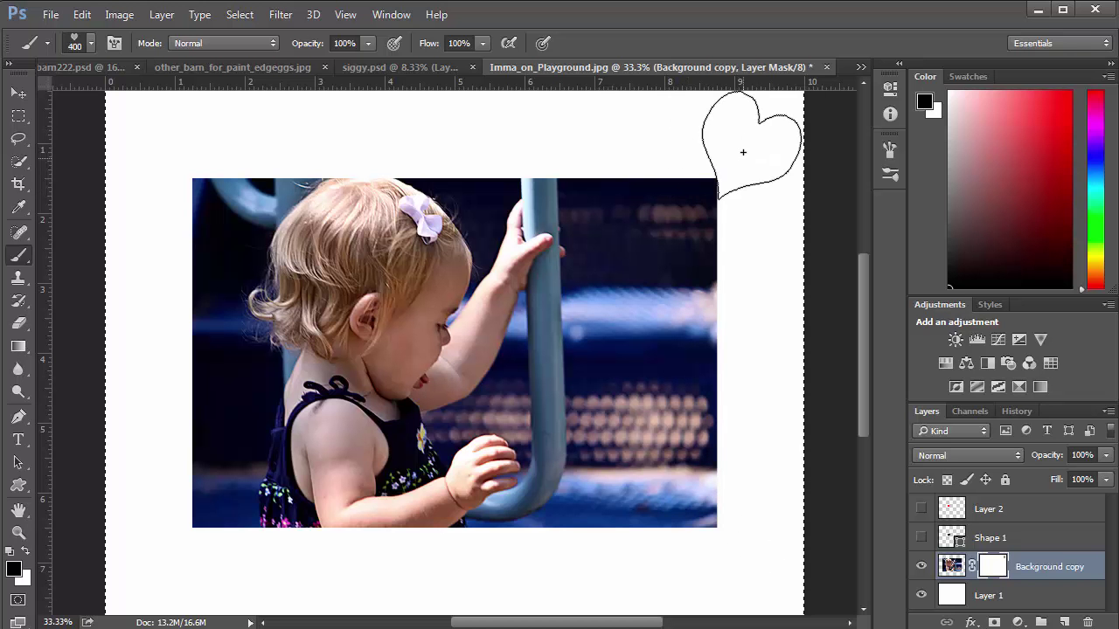
pyautogui.keyDown('shift'); pyautogui.click(750, 562); pyautogui.keyUp('shift')
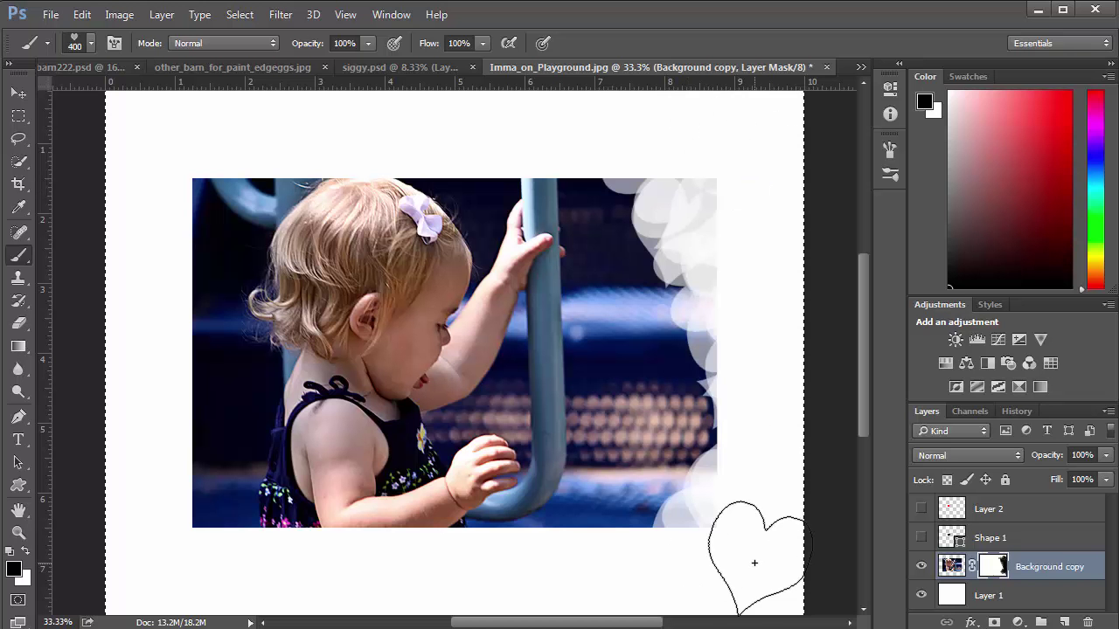
pyautogui.keyDown('shift'); pyautogui.click(155, 563); pyautogui.keyUp('shift')
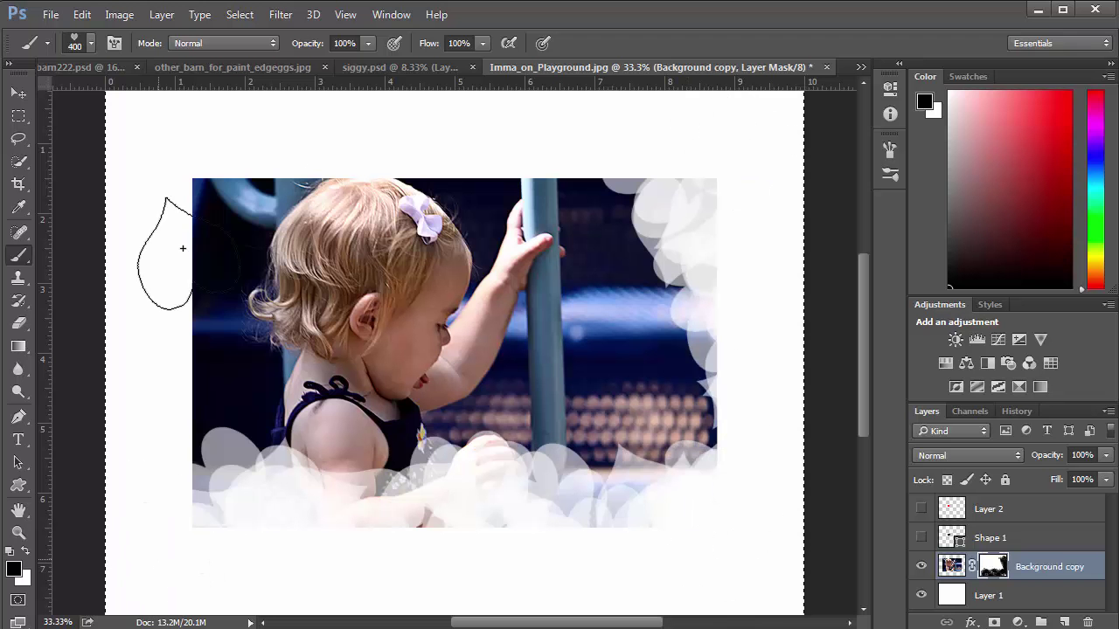
pyautogui.keyDown('shift'); pyautogui.click(165, 143); pyautogui.keyUp('shift')
pyautogui.keyDown('shift'); pyautogui.click(724, 150); pyautogui.keyUp('shift')
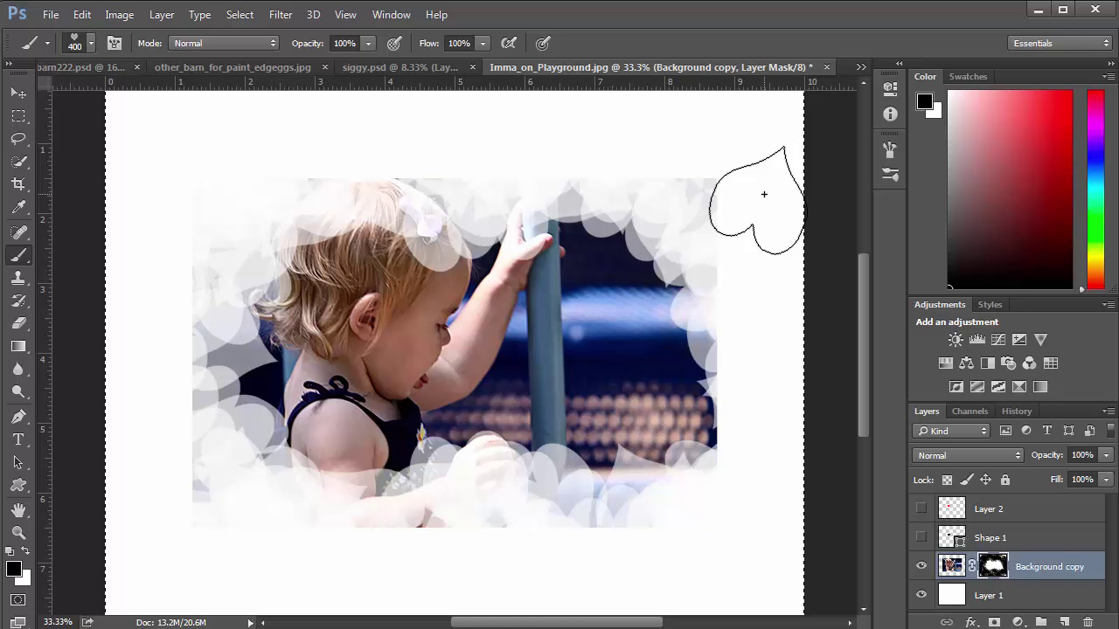
pyautogui.click(953, 597)
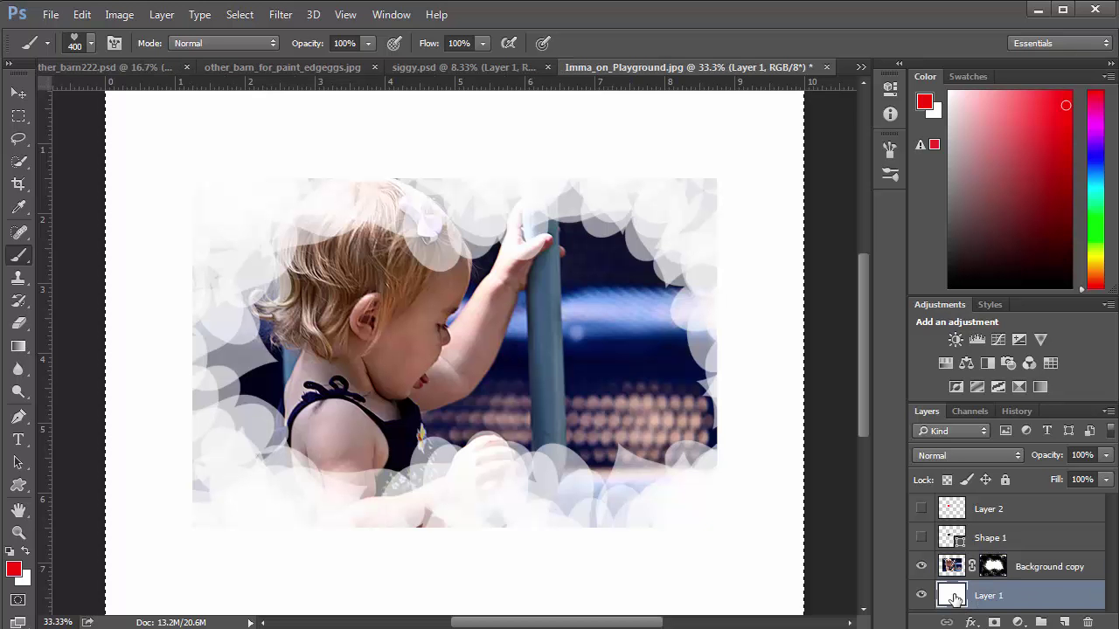
# Step: Swap colours and set the foreground to pale pink f1e2e2, keeping red as background
pyautogui.click(24, 553)
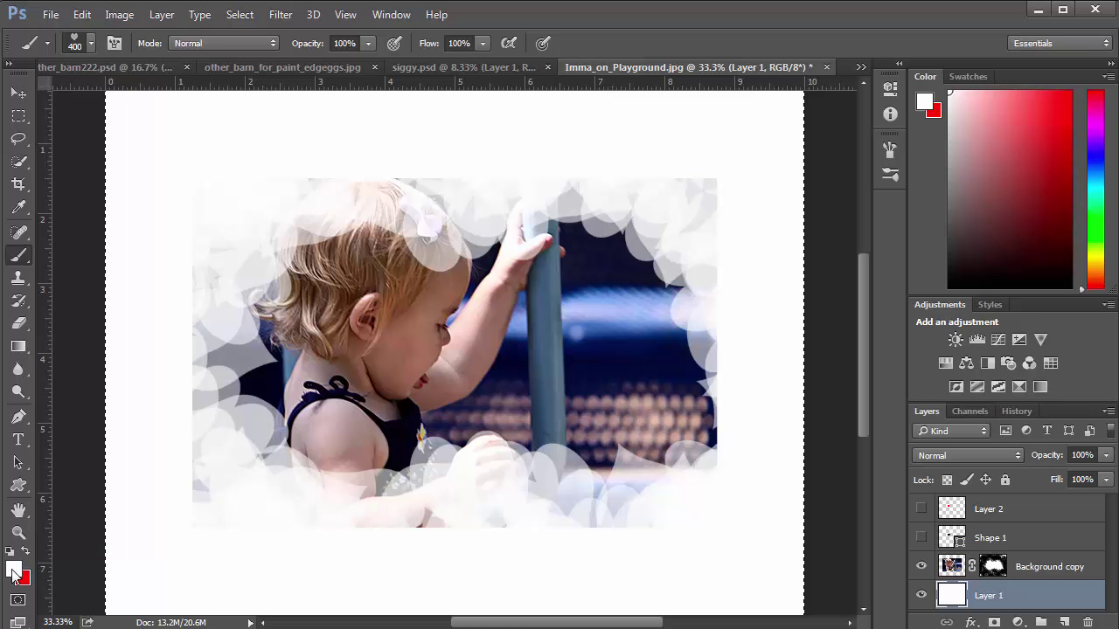
pyautogui.click(14, 571)
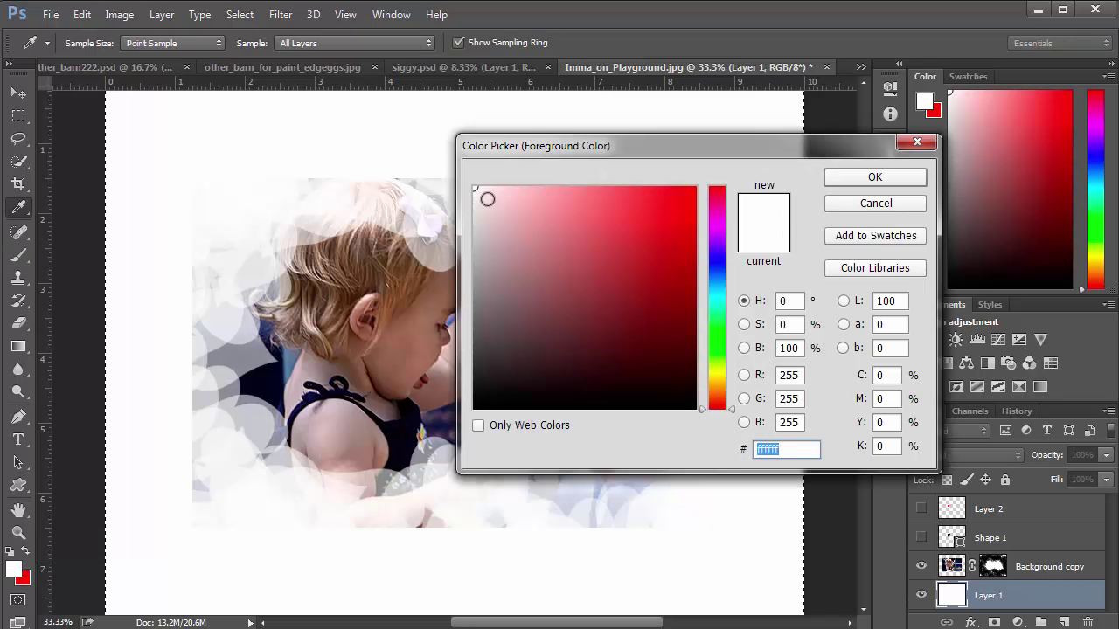
pyautogui.write('f1e2e2')
pyautogui.click(876, 177)
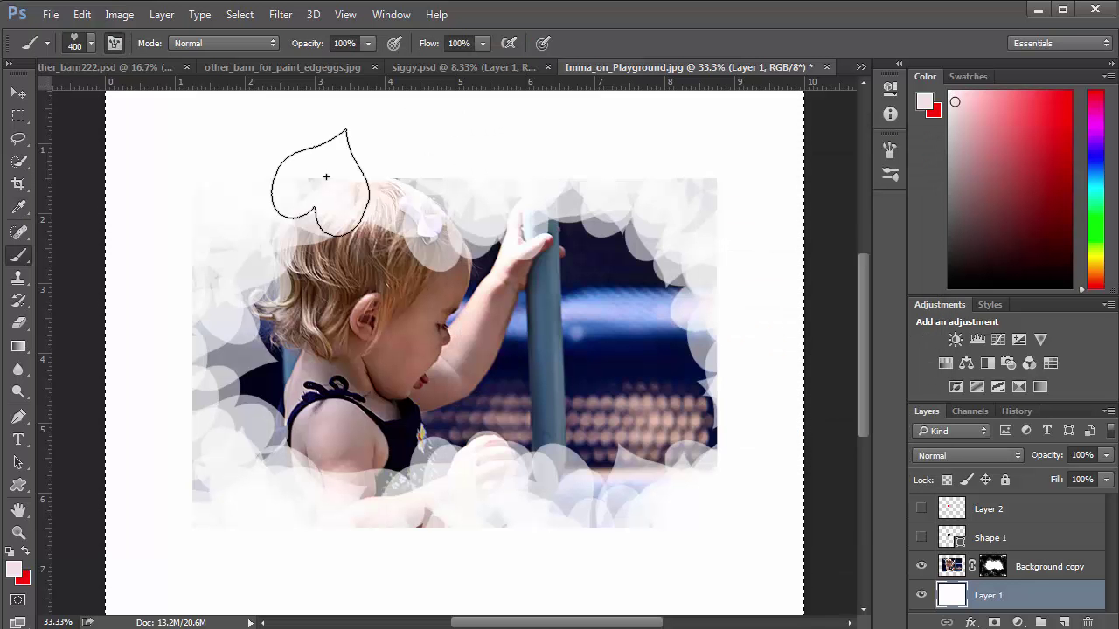
pyautogui.press('F5')
pyautogui.click(569, 274)
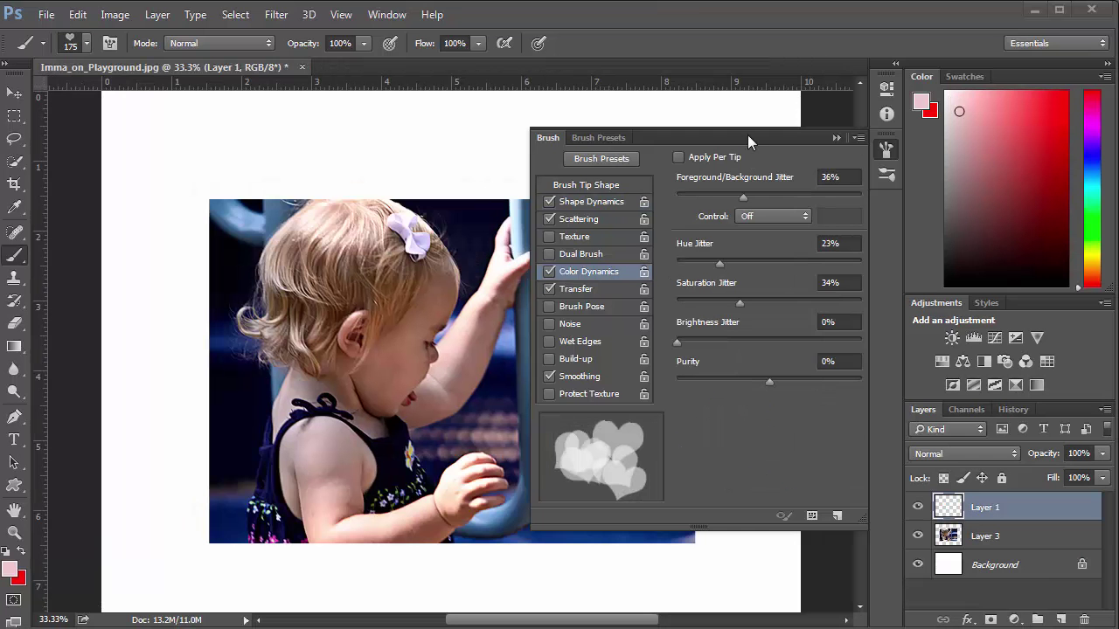
# Step: Paint trial pink, orange and beige hearts on Layer 1, then delete them all
pyautogui.hotkey('ctrl', 'a')
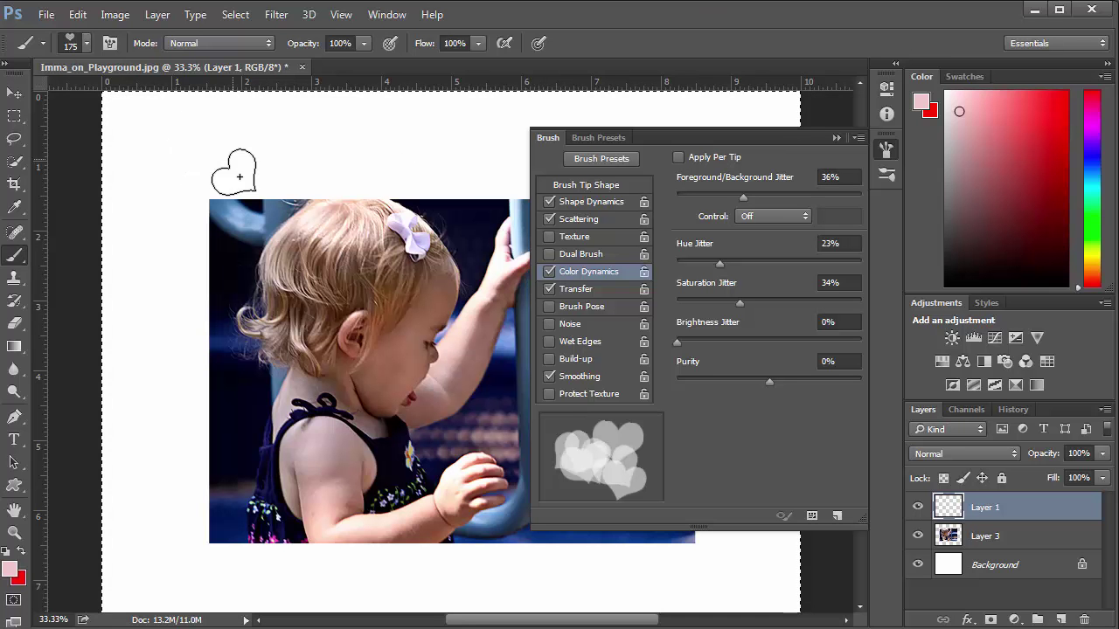
pyautogui.moveTo(165, 130); pyautogui.dragTo(380, 292)
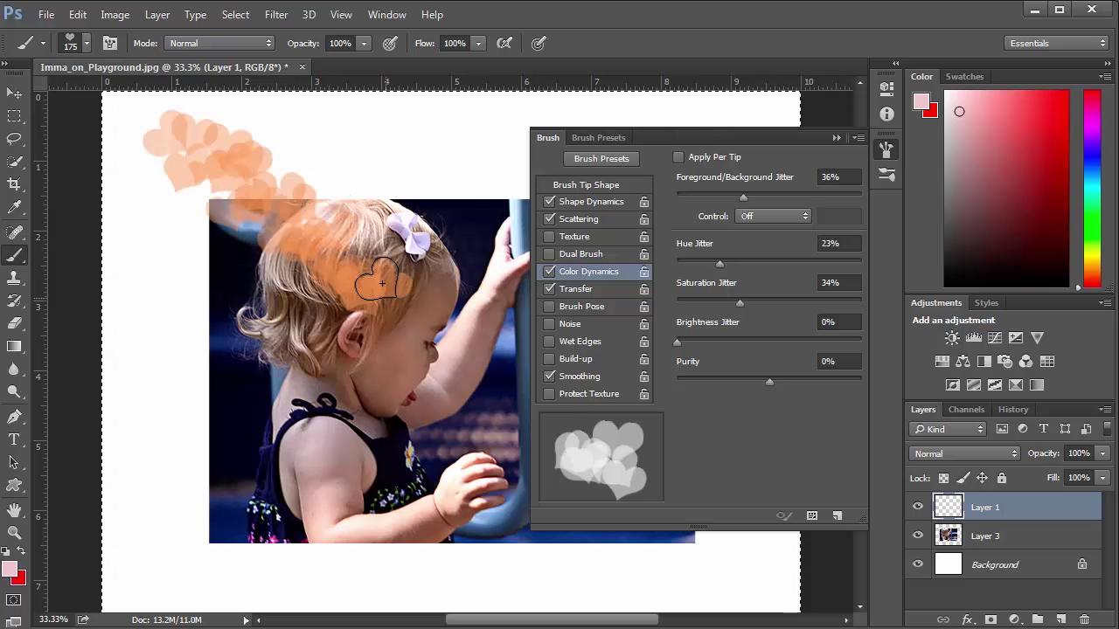
pyautogui.moveTo(168, 214); pyautogui.dragTo(356, 371)
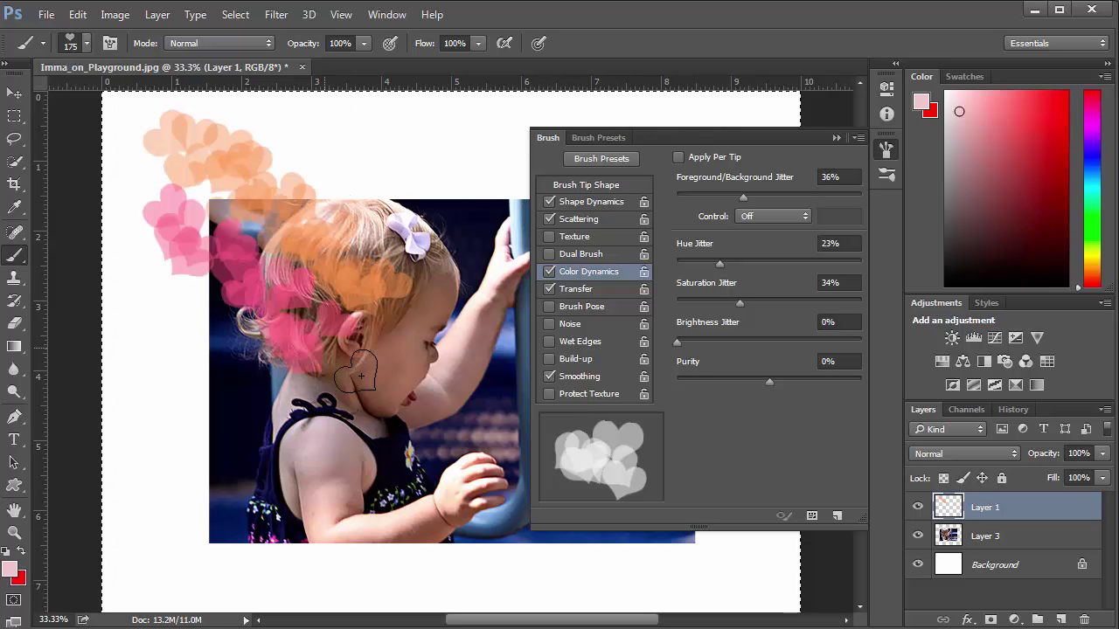
pyautogui.moveTo(143, 262)
pyautogui.mouseDown()
pyautogui.moveTo(335, 431)
pyautogui.moveTo(468, 479)
pyautogui.mouseUp()
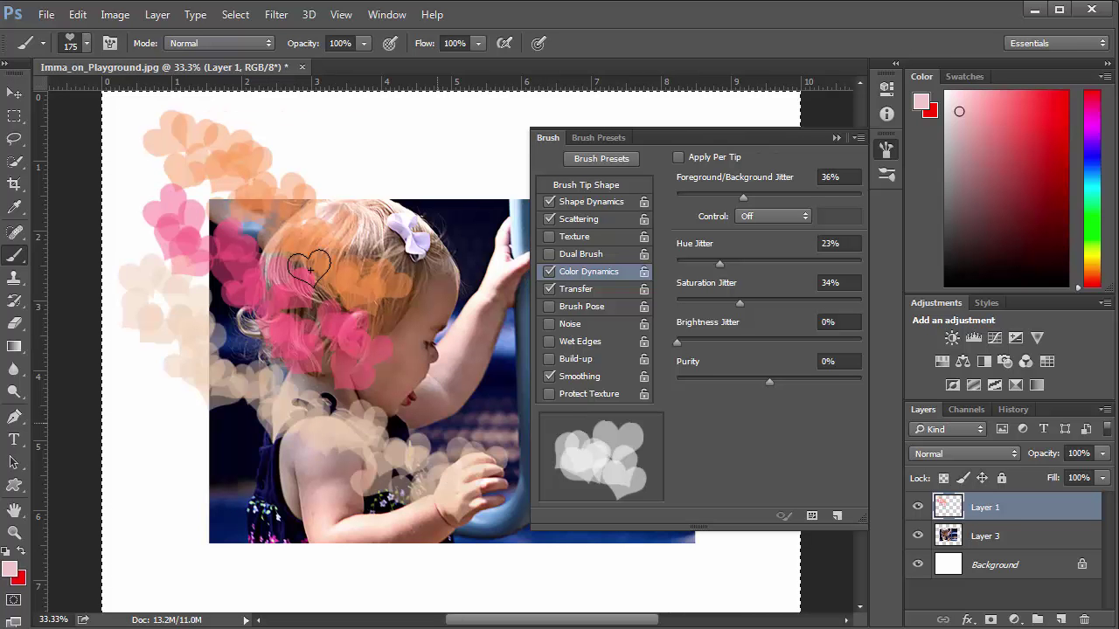
pyautogui.moveTo(327, 155); pyautogui.dragTo(385, 529)
pyautogui.moveTo(165, 334)
pyautogui.mouseDown()
pyautogui.moveTo(288, 454)
pyautogui.moveTo(370, 379)
pyautogui.moveTo(411, 476)
pyautogui.mouseUp()
pyautogui.moveTo(417, 142); pyautogui.dragTo(419, 253)
pyautogui.moveTo(316, 348)
pyautogui.mouseDown()
pyautogui.moveTo(310, 419)
pyautogui.moveTo(207, 137)
pyautogui.moveTo(292, 367)
pyautogui.moveTo(447, 440)
pyautogui.moveTo(450, 470)
pyautogui.moveTo(204, 375)
pyautogui.moveTo(459, 494)
pyautogui.mouseUp()
pyautogui.moveTo(440, 161)
pyautogui.mouseDown()
pyautogui.moveTo(387, 250)
pyautogui.moveTo(414, 457)
pyautogui.moveTo(428, 472)
pyautogui.mouseUp()
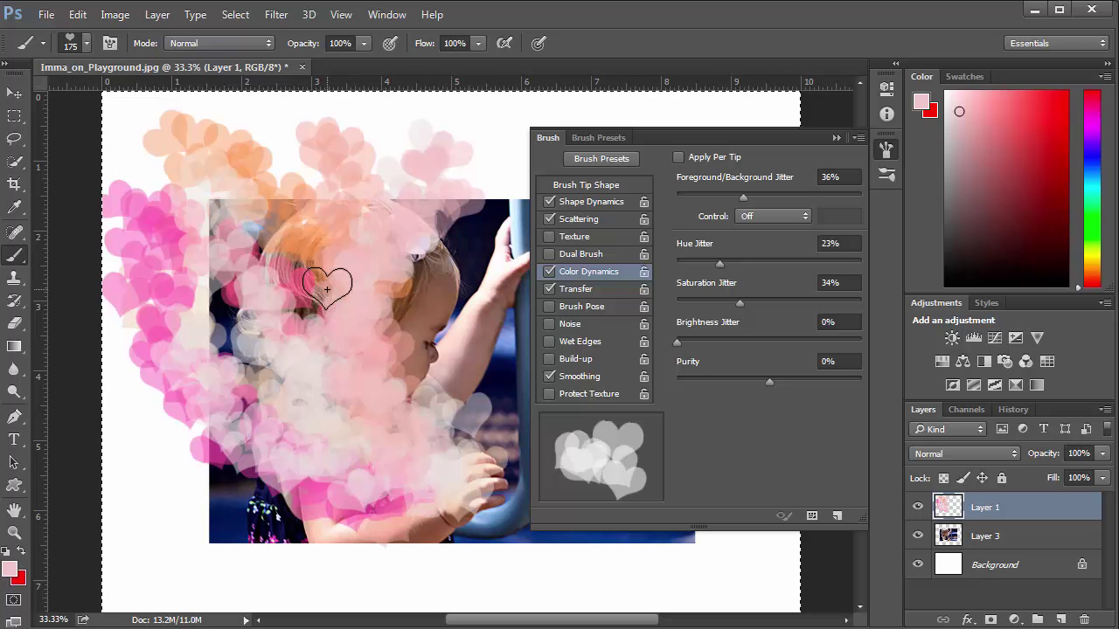
pyautogui.press('Delete')
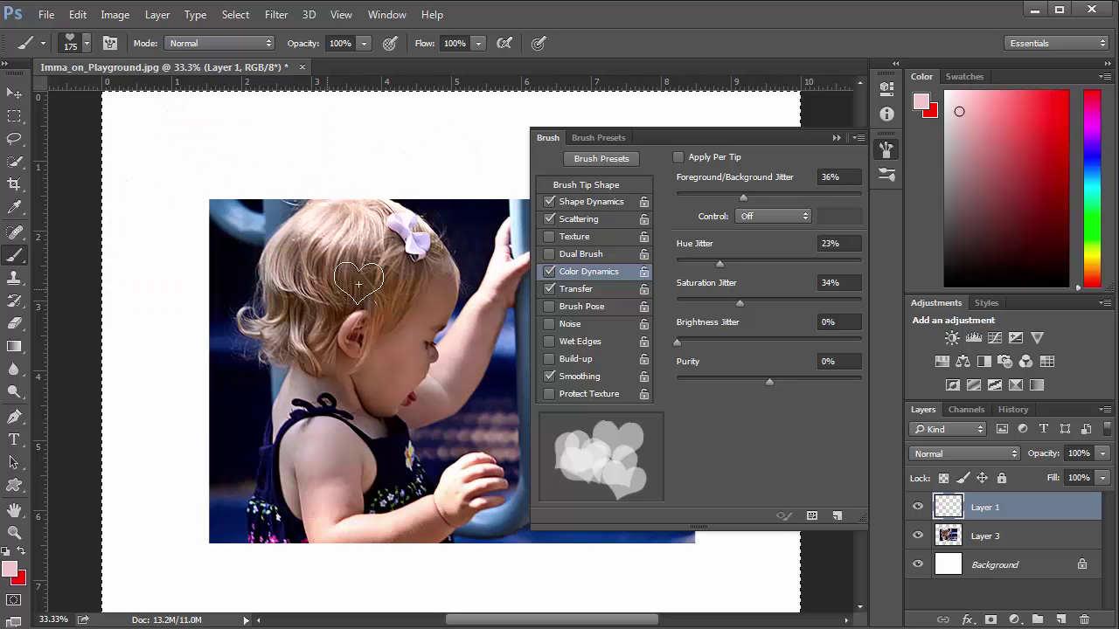
# Step: Enable Apply Per Tip colour dynamics and paint test heart strokes on Layer 1
pyautogui.click(679, 157)
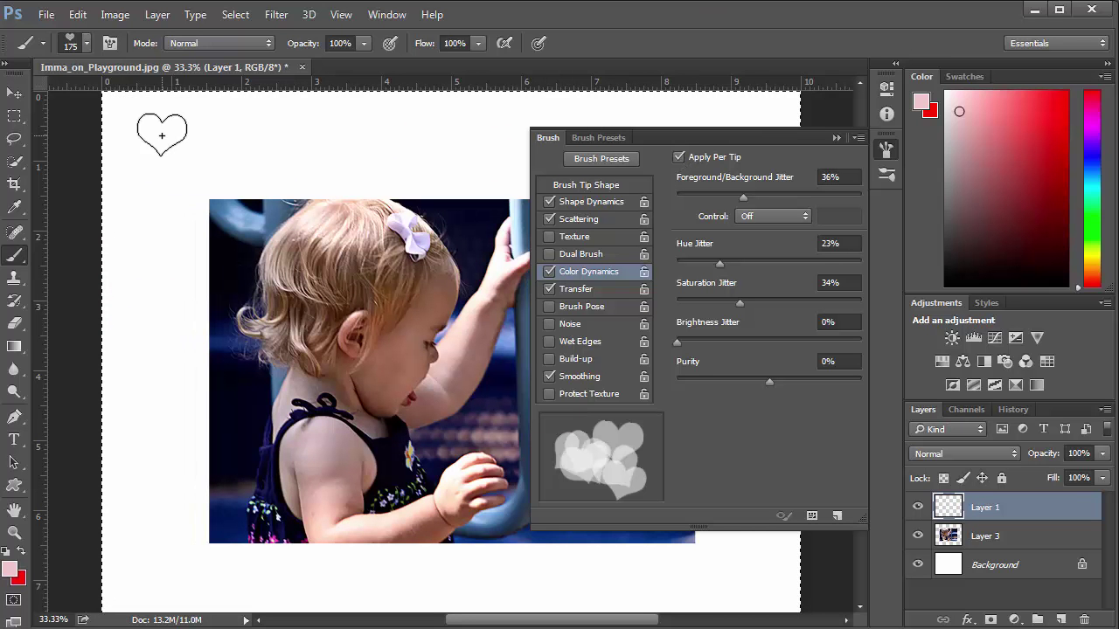
pyautogui.moveTo(160, 132); pyautogui.dragTo(163, 166)
pyautogui.moveTo(190, 222)
pyautogui.mouseDown()
pyautogui.moveTo(207, 314)
pyautogui.moveTo(189, 527)
pyautogui.moveTo(246, 570)
pyautogui.moveTo(360, 577)
pyautogui.moveTo(421, 552)
pyautogui.moveTo(450, 437)
pyautogui.mouseUp()
pyautogui.moveTo(440, 351)
pyautogui.mouseDown()
pyautogui.moveTo(382, 202)
pyautogui.moveTo(299, 157)
pyautogui.moveTo(236, 174)
pyautogui.moveTo(198, 251)
pyautogui.moveTo(205, 329)
pyautogui.mouseUp()
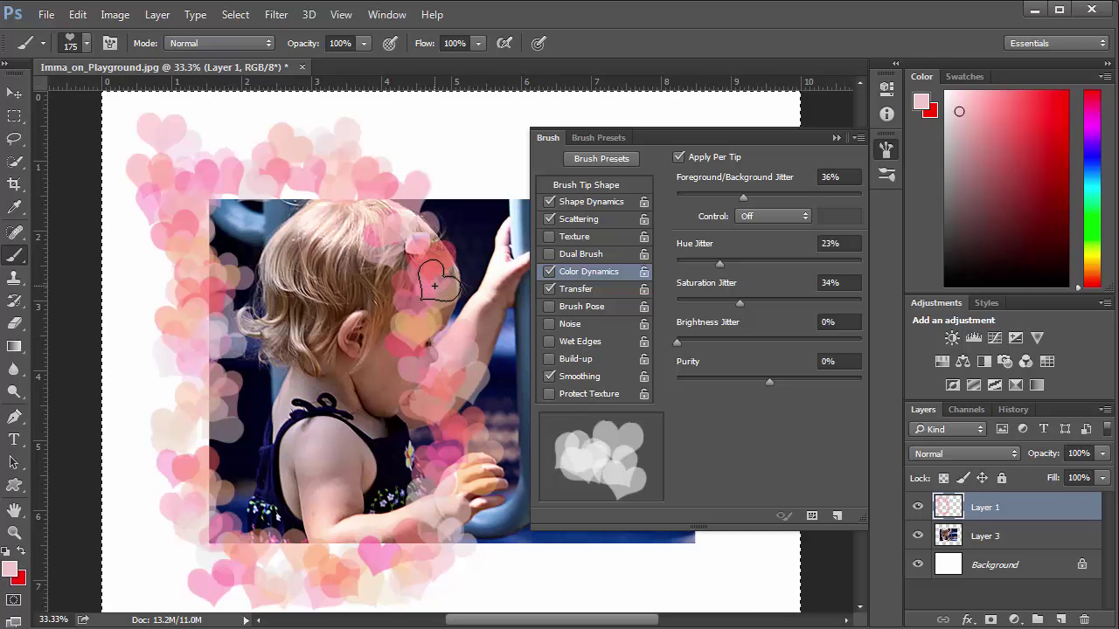
# Step: Delete the test hearts from Layer 1 and move the layer below Layer 3
pyautogui.press('Delete')
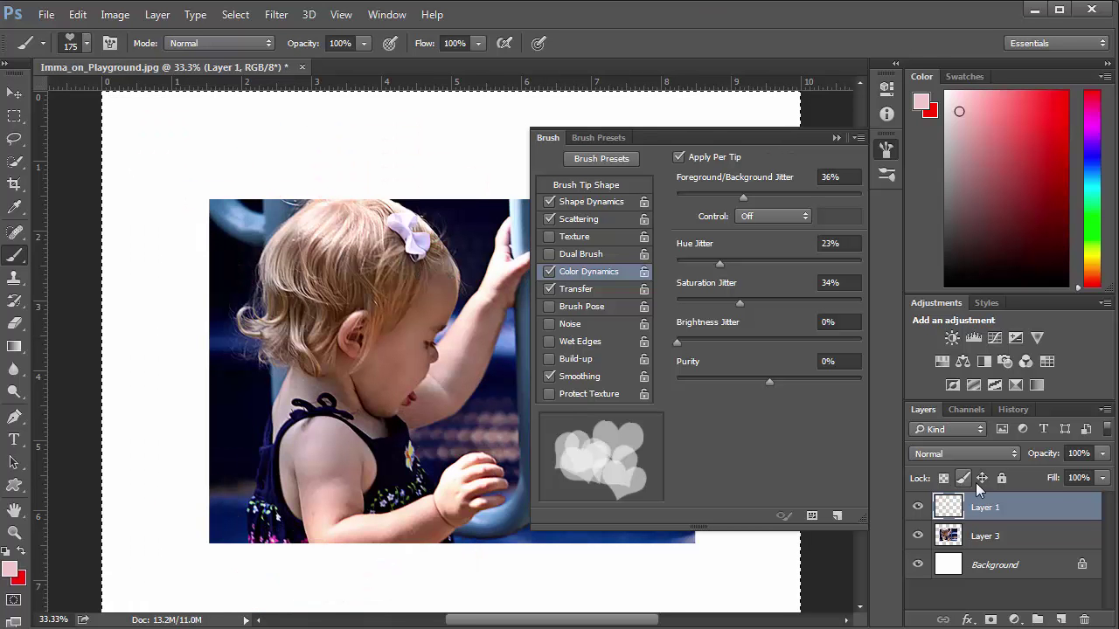
pyautogui.moveTo(982, 516); pyautogui.dragTo(976, 542)
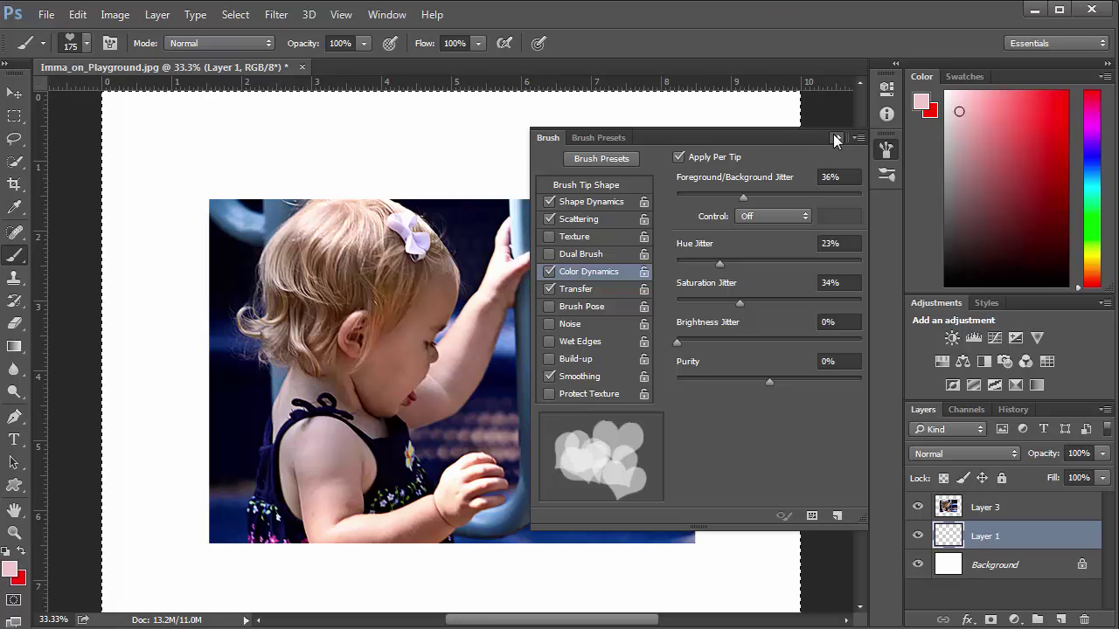
# Step: Paint pink and orange hearts with a 300 px brush around the photo border, then deselect and size the brush to 150
pyautogui.click(835, 140)
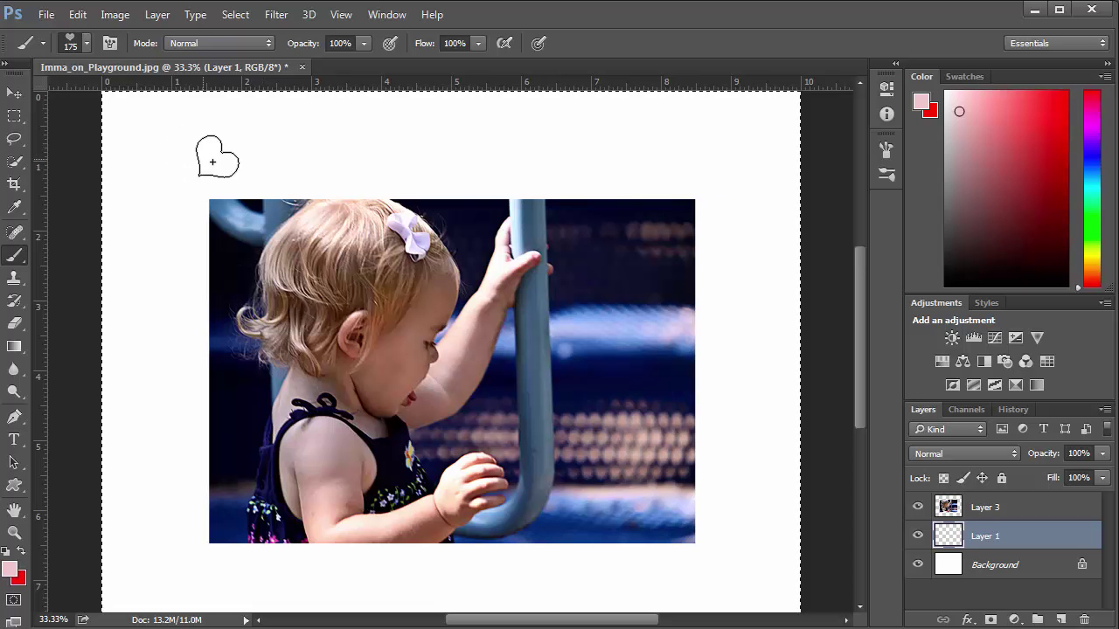
pyautogui.press(']')
pyautogui.press(']')
pyautogui.press(']')
pyautogui.moveTo(240, 165)
pyautogui.mouseDown()
pyautogui.moveTo(649, 175)
pyautogui.moveTo(722, 244)
pyautogui.moveTo(722, 402)
pyautogui.moveTo(708, 477)
pyautogui.moveTo(491, 559)
pyautogui.moveTo(304, 546)
pyautogui.moveTo(181, 407)
pyautogui.moveTo(162, 166)
pyautogui.mouseUp()
pyautogui.moveTo(770, 140)
pyautogui.mouseDown()
pyautogui.moveTo(671, 127)
pyautogui.moveTo(182, 145)
pyautogui.moveTo(149, 424)
pyautogui.moveTo(163, 573)
pyautogui.moveTo(406, 594)
pyautogui.moveTo(675, 580)
pyautogui.moveTo(791, 532)
pyautogui.moveTo(798, 257)
pyautogui.moveTo(762, 98)
pyautogui.moveTo(477, 111)
pyautogui.mouseUp()
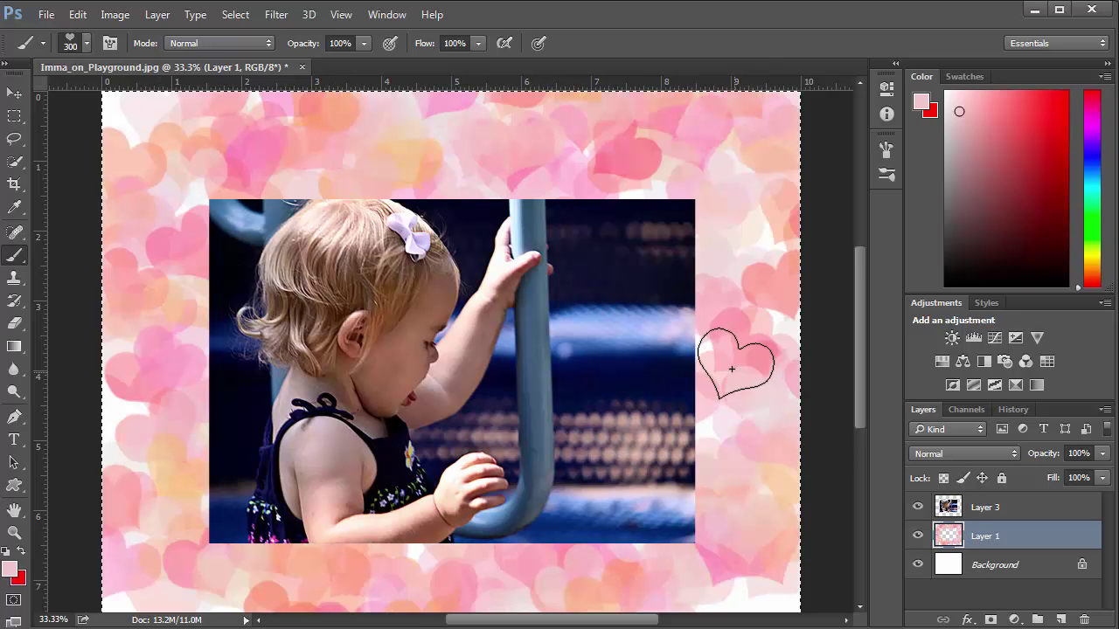
pyautogui.press('[')
pyautogui.press('[')
pyautogui.press('[')
pyautogui.press('[')
pyautogui.hotkey('ctrl', 'd')
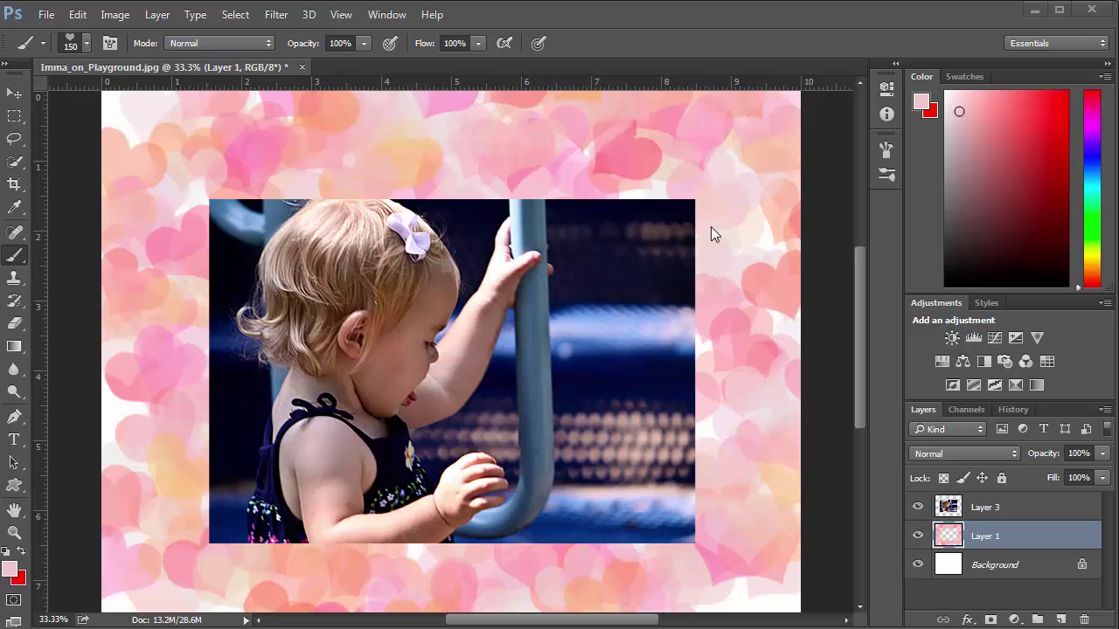
# Step: Select the playground photo's Layer 3 and attach a white layer mask to it
pyautogui.keyDown('ctrl'); pyautogui.click(953, 509); pyautogui.keyUp('ctrl')
pyautogui.click(974, 508)
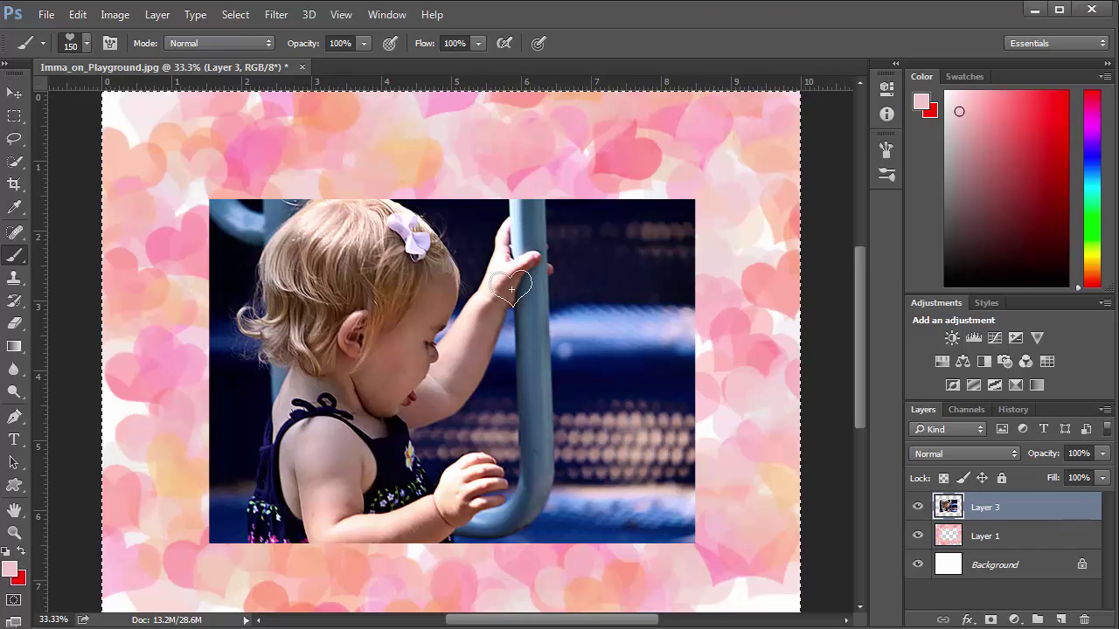
pyautogui.click(992, 619)
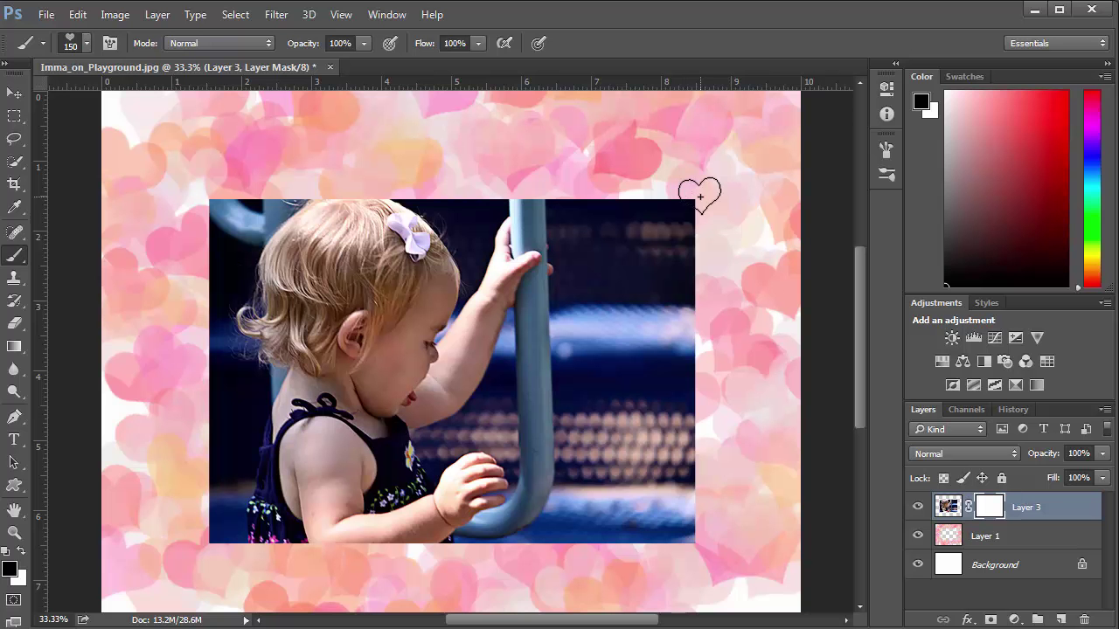
# Step: Paint heart brush strokes on Layer 3's mask along the photo's right, left and top edges
pyautogui.moveTo(700, 197)
pyautogui.mouseDown()
pyautogui.moveTo(729, 309)
pyautogui.moveTo(710, 552)
pyautogui.mouseUp()
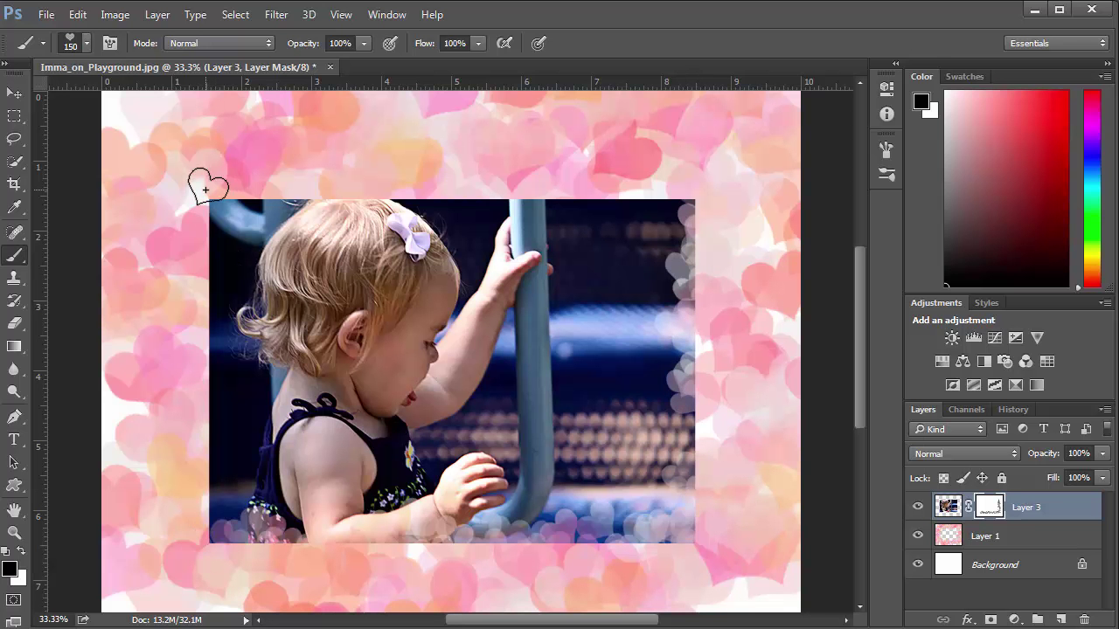
pyautogui.moveTo(205, 189)
pyautogui.mouseDown()
pyautogui.moveTo(715, 206)
pyautogui.moveTo(692, 201)
pyautogui.moveTo(797, 230)
pyautogui.mouseUp()
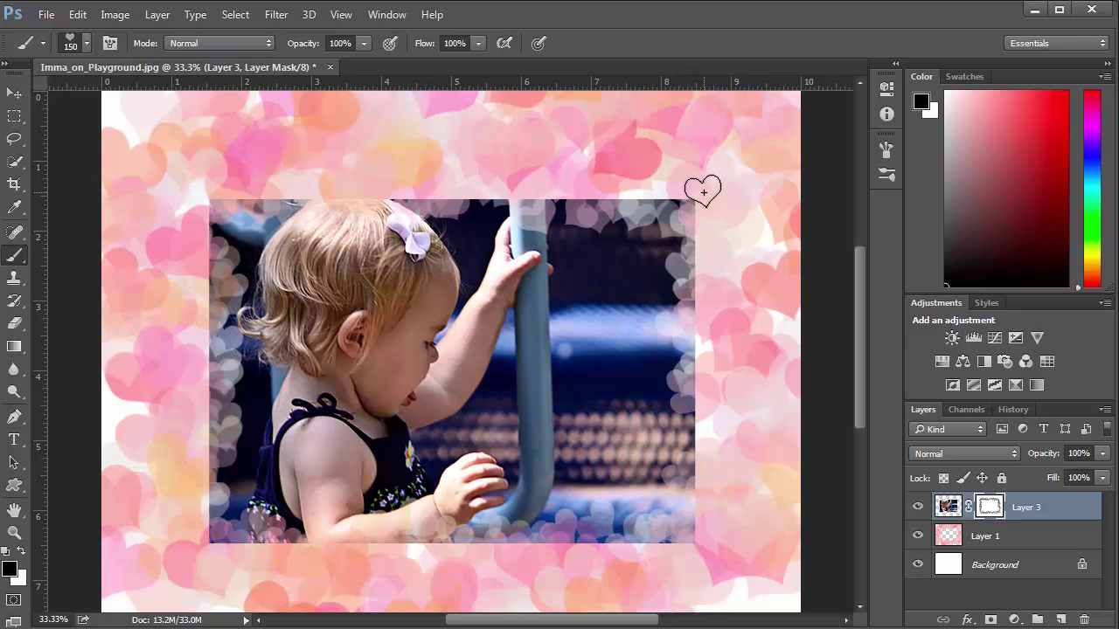
pyautogui.moveTo(704, 192); pyautogui.dragTo(709, 545)
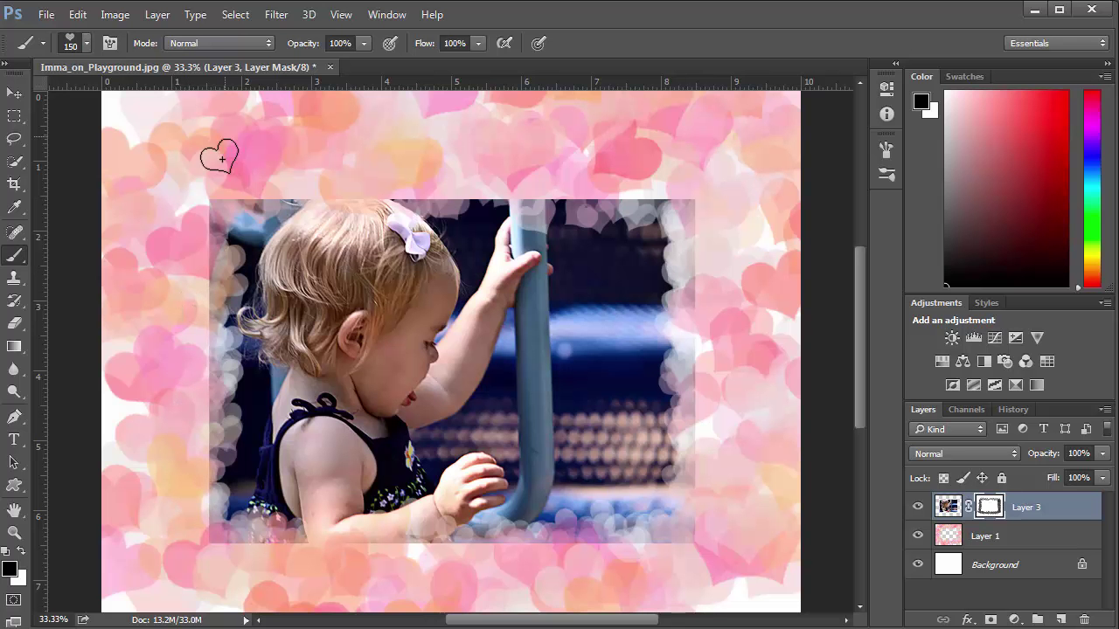
pyautogui.moveTo(214, 194)
pyautogui.mouseDown()
pyautogui.moveTo(331, 183)
pyautogui.moveTo(344, 208)
pyautogui.moveTo(345, 190)
pyautogui.moveTo(461, 186)
pyautogui.mouseUp()
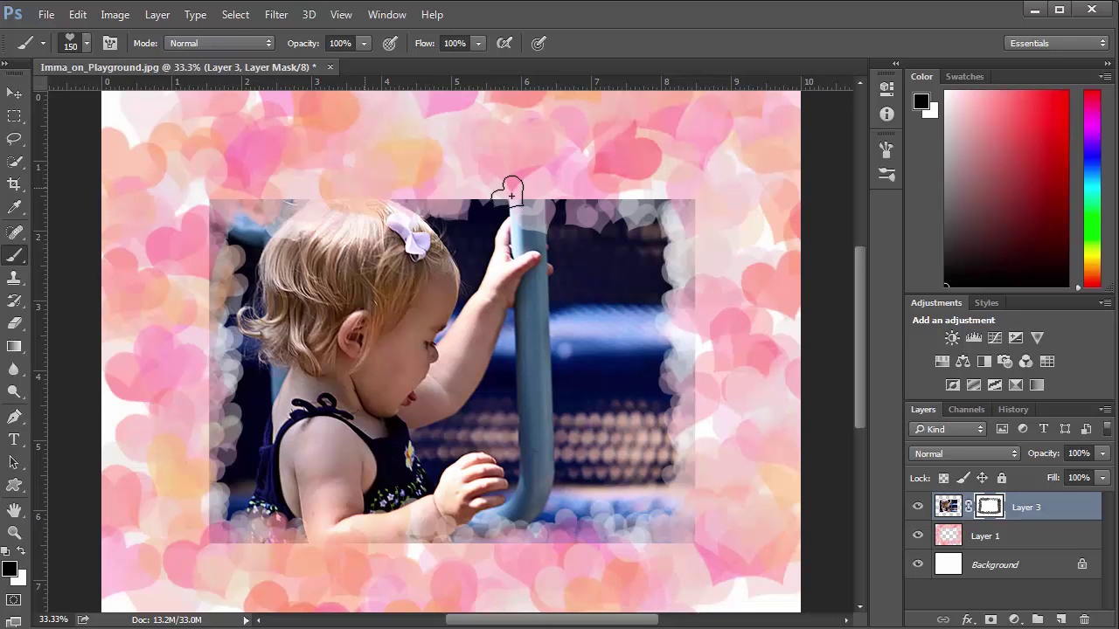
pyautogui.moveTo(659, 189); pyautogui.dragTo(560, 192)
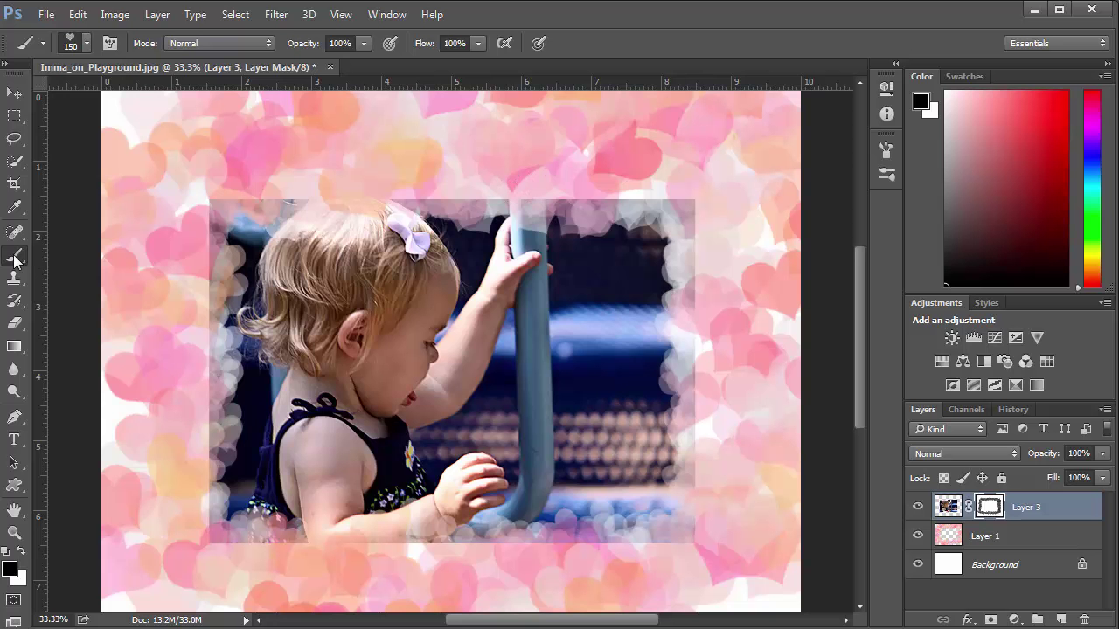
# Step: Soften the photo's top, bottom and right mask edges with a 300 px soft round brush
pyautogui.click(68, 44)
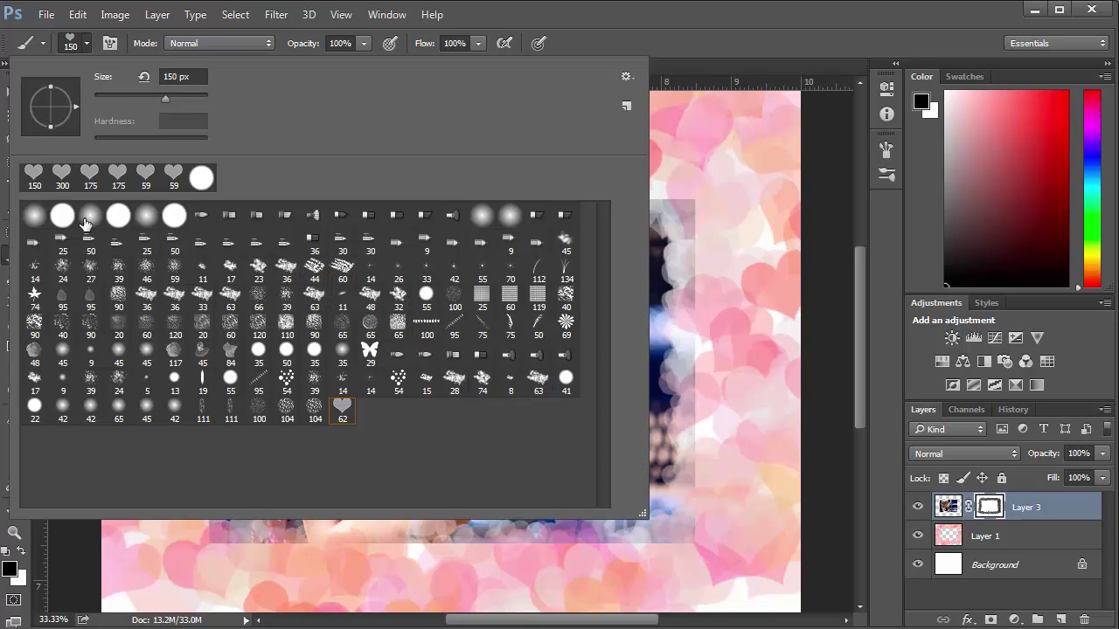
pyautogui.click(91, 219)
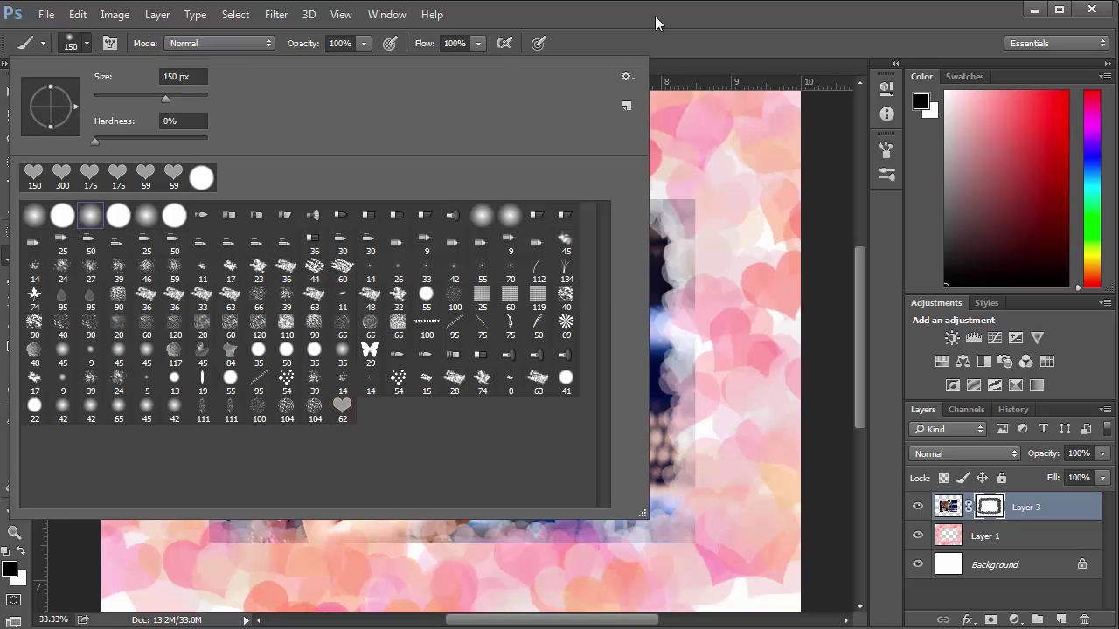
pyautogui.click(695, 194)
pyautogui.moveTo(696, 191); pyautogui.dragTo(489, 178)
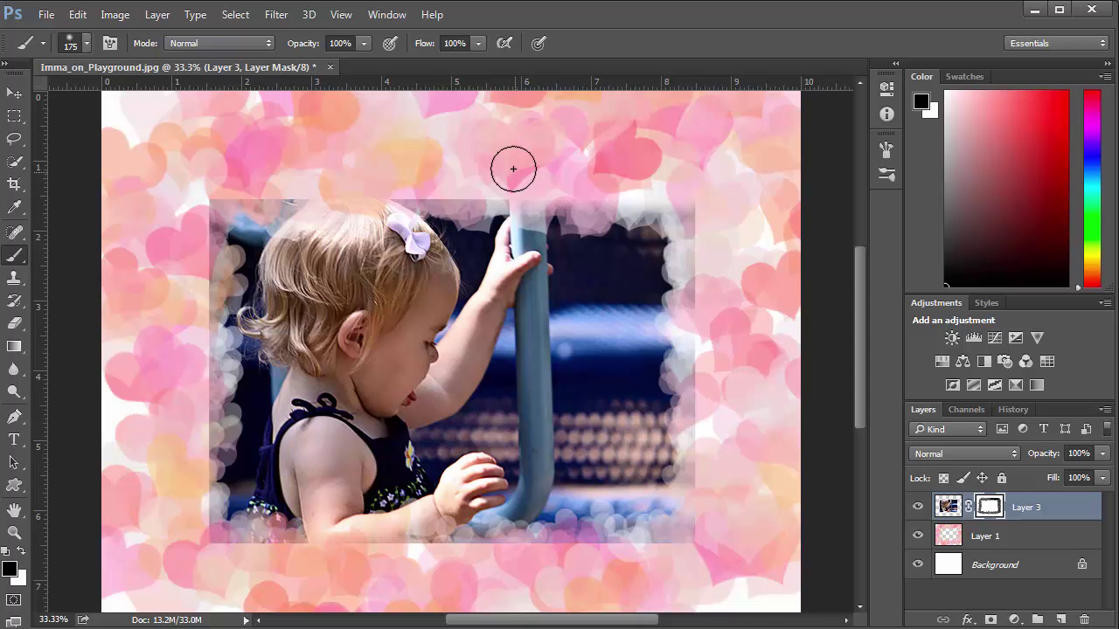
pyautogui.press(']')
pyautogui.press(']')
pyautogui.press(']')
pyautogui.press(']')
pyautogui.moveTo(451, 167)
pyautogui.mouseDown()
pyautogui.moveTo(399, 161)
pyautogui.moveTo(548, 159)
pyautogui.moveTo(186, 172)
pyautogui.moveTo(307, 168)
pyautogui.moveTo(213, 167)
pyautogui.moveTo(184, 203)
pyautogui.moveTo(163, 280)
pyautogui.moveTo(177, 247)
pyautogui.moveTo(174, 324)
pyautogui.moveTo(188, 275)
pyautogui.moveTo(164, 412)
pyautogui.moveTo(181, 331)
pyautogui.moveTo(170, 466)
pyautogui.moveTo(184, 451)
pyautogui.moveTo(170, 504)
pyautogui.moveTo(170, 483)
pyautogui.moveTo(208, 539)
pyautogui.moveTo(271, 587)
pyautogui.moveTo(224, 571)
pyautogui.moveTo(305, 581)
pyautogui.mouseUp()
pyautogui.moveTo(372, 577)
pyautogui.mouseDown()
pyautogui.moveTo(724, 569)
pyautogui.moveTo(682, 572)
pyautogui.mouseUp()
pyautogui.moveTo(726, 351)
pyautogui.mouseDown()
pyautogui.moveTo(723, 386)
pyautogui.moveTo(741, 432)
pyautogui.moveTo(722, 416)
pyautogui.moveTo(731, 479)
pyautogui.moveTo(721, 200)
pyautogui.moveTo(733, 244)
pyautogui.moveTo(725, 272)
pyautogui.moveTo(718, 190)
pyautogui.moveTo(734, 172)
pyautogui.moveTo(812, 301)
pyautogui.moveTo(840, 463)
pyautogui.moveTo(722, 547)
pyautogui.moveTo(669, 438)
pyautogui.moveTo(676, 285)
pyautogui.moveTo(774, 274)
pyautogui.mouseUp()
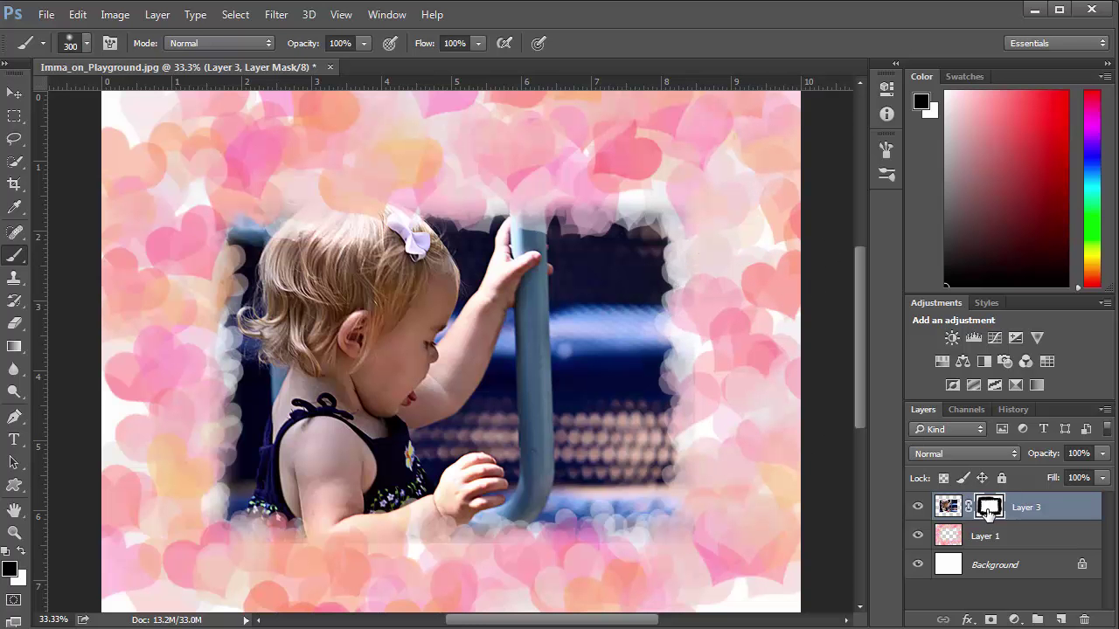
# Step: Stamp five 250 px hearts into the mask along the photo's right edge, pole and hair
pyautogui.click(76, 44)
pyautogui.click(343, 414)
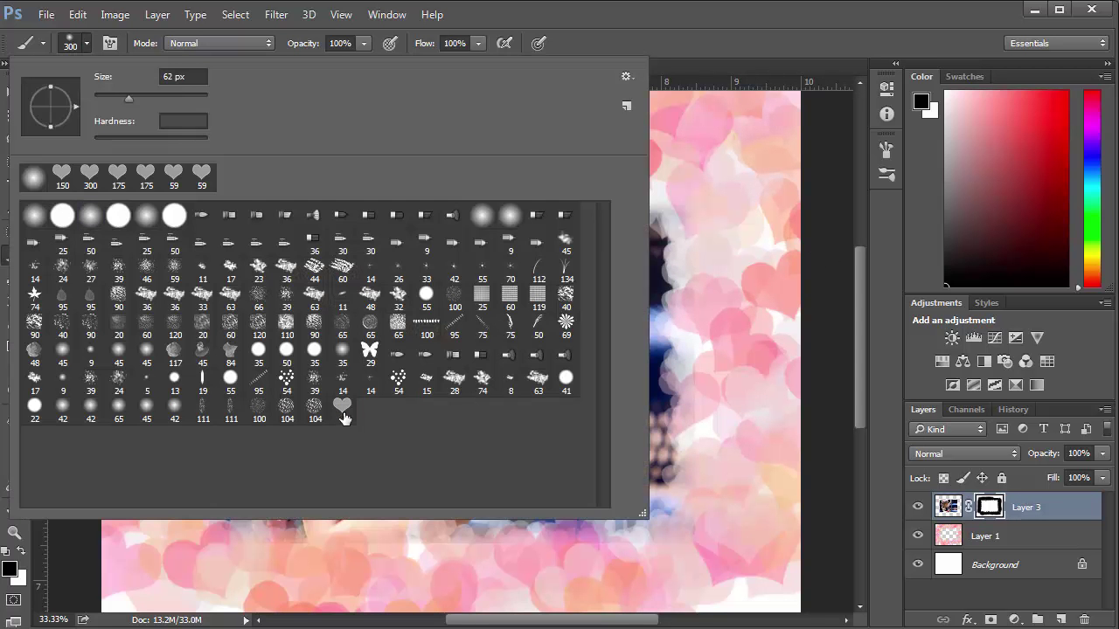
pyautogui.click(725, 295)
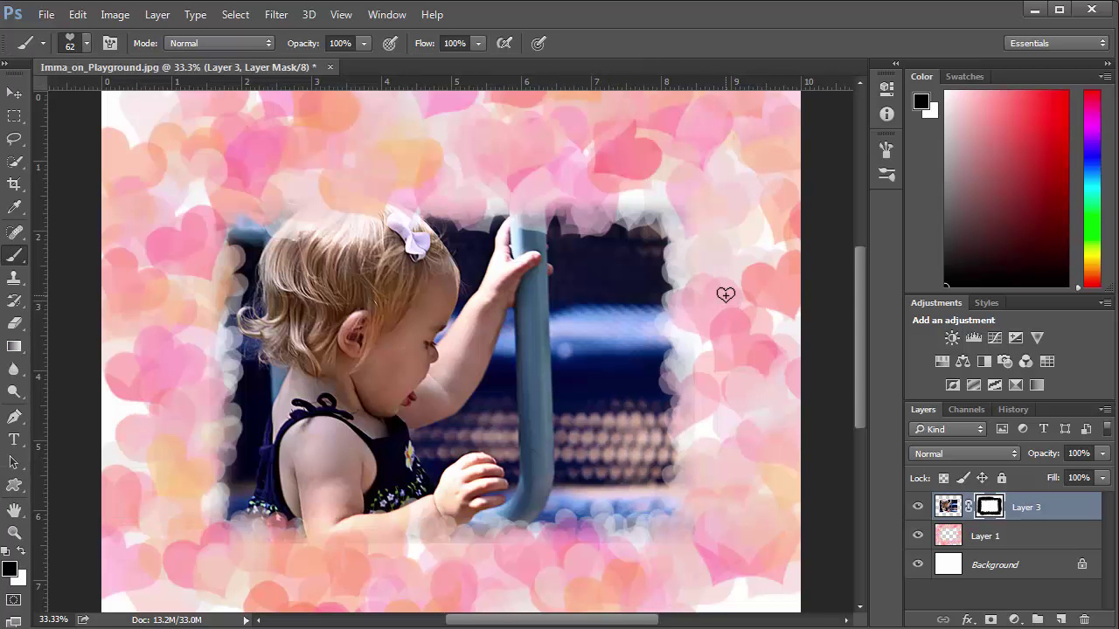
pyautogui.press(']')
pyautogui.press(']')
pyautogui.press(']')
pyautogui.press(']')
pyautogui.press(']')
pyautogui.press(']')
pyautogui.press(']')
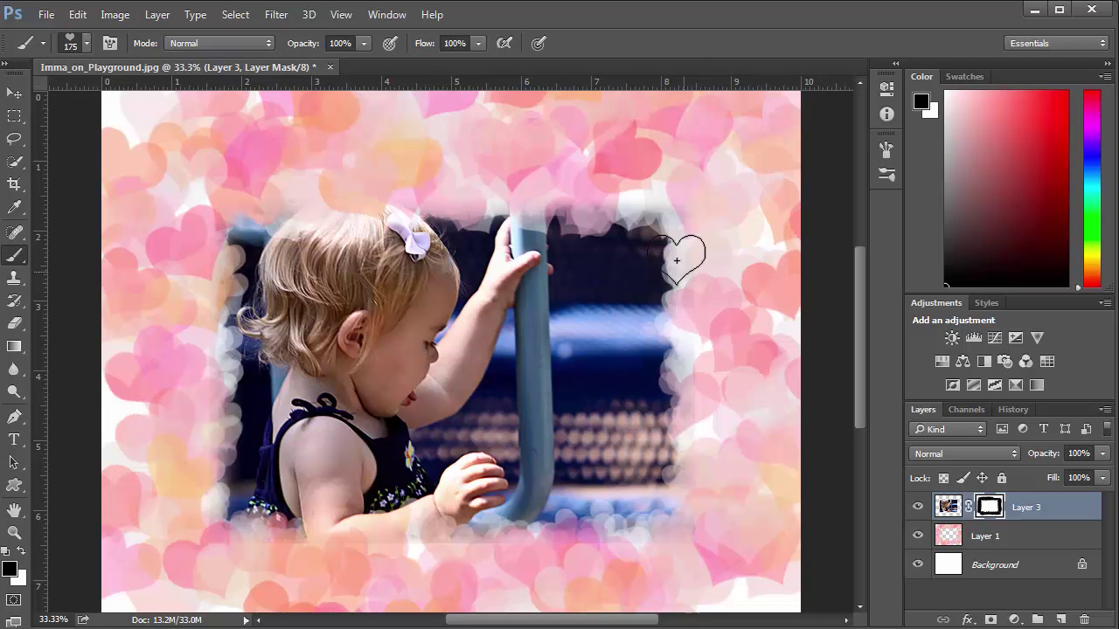
pyautogui.press(']')
pyautogui.press(']')
pyautogui.press(']')
pyautogui.click(677, 260)
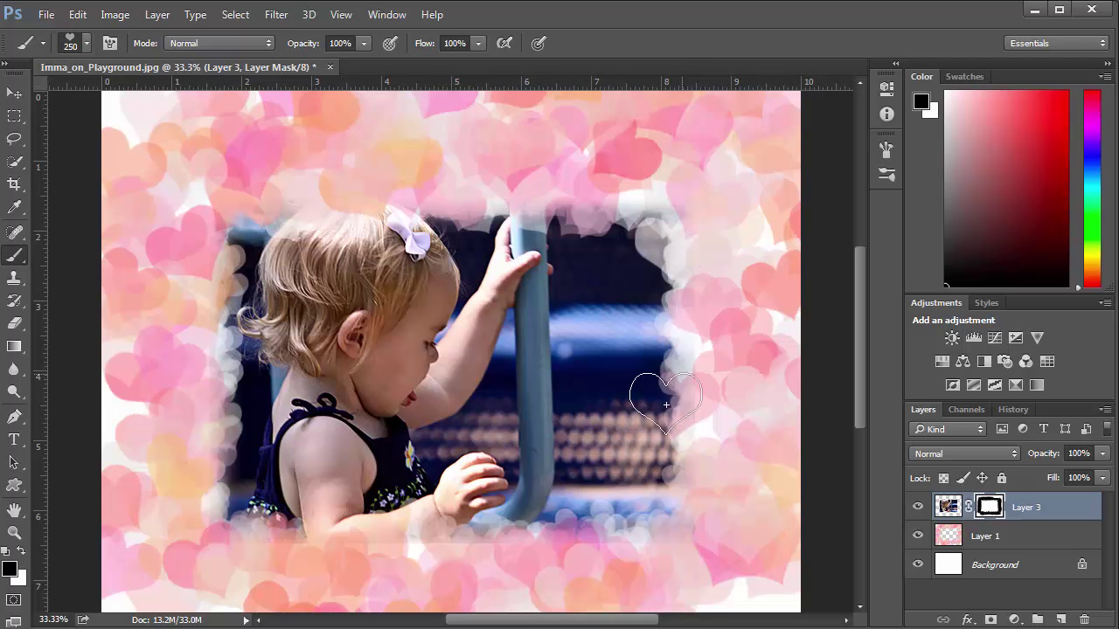
pyautogui.click(665, 451)
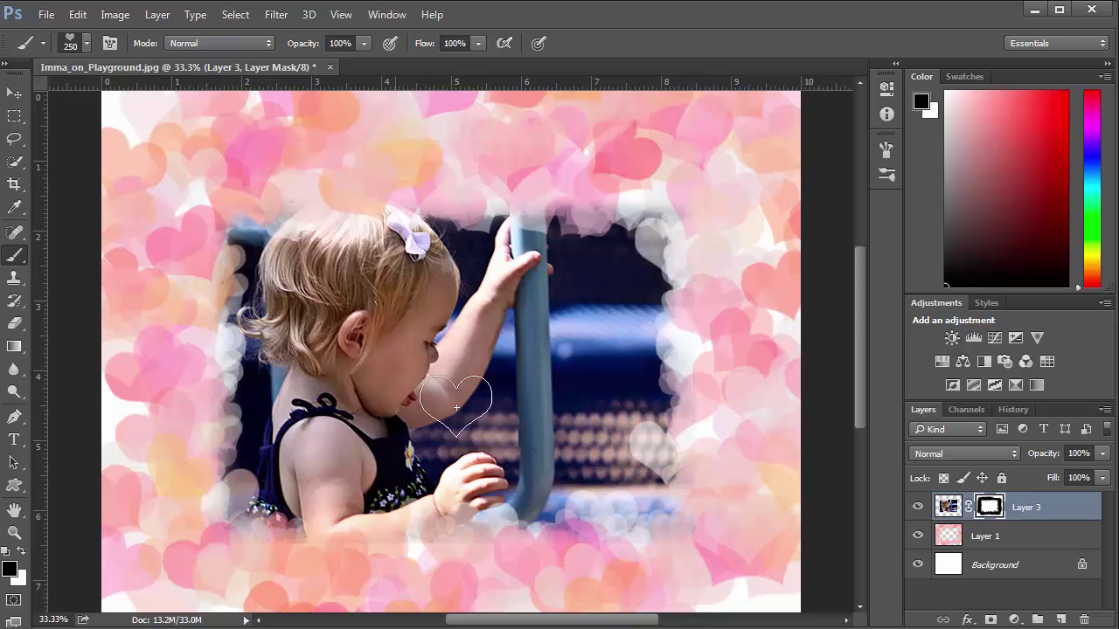
pyautogui.click(512, 235)
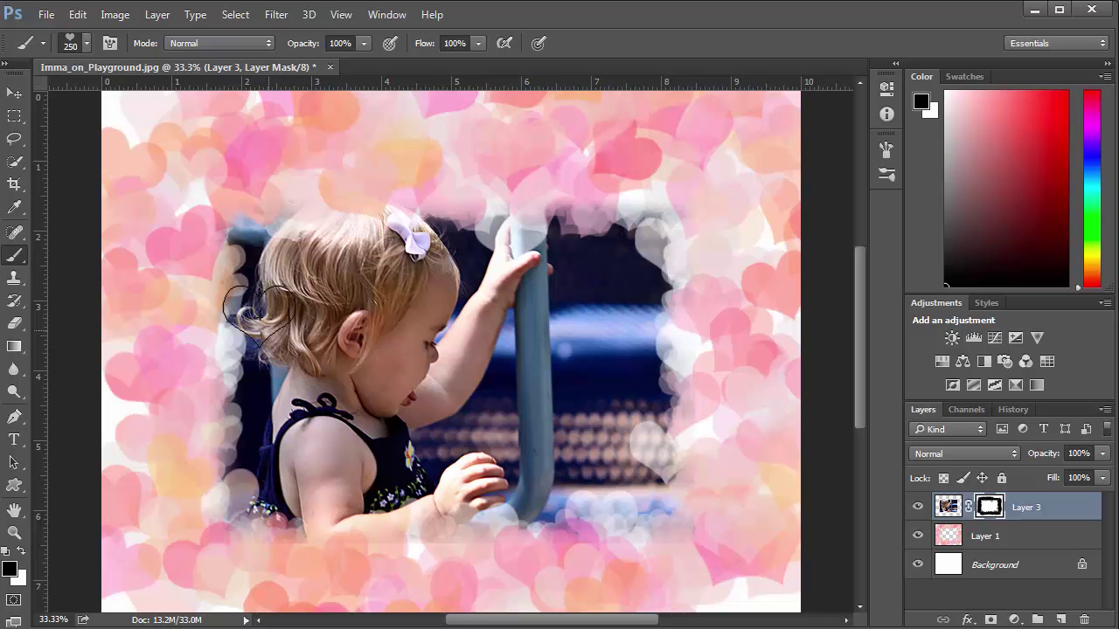
pyautogui.click(255, 249)
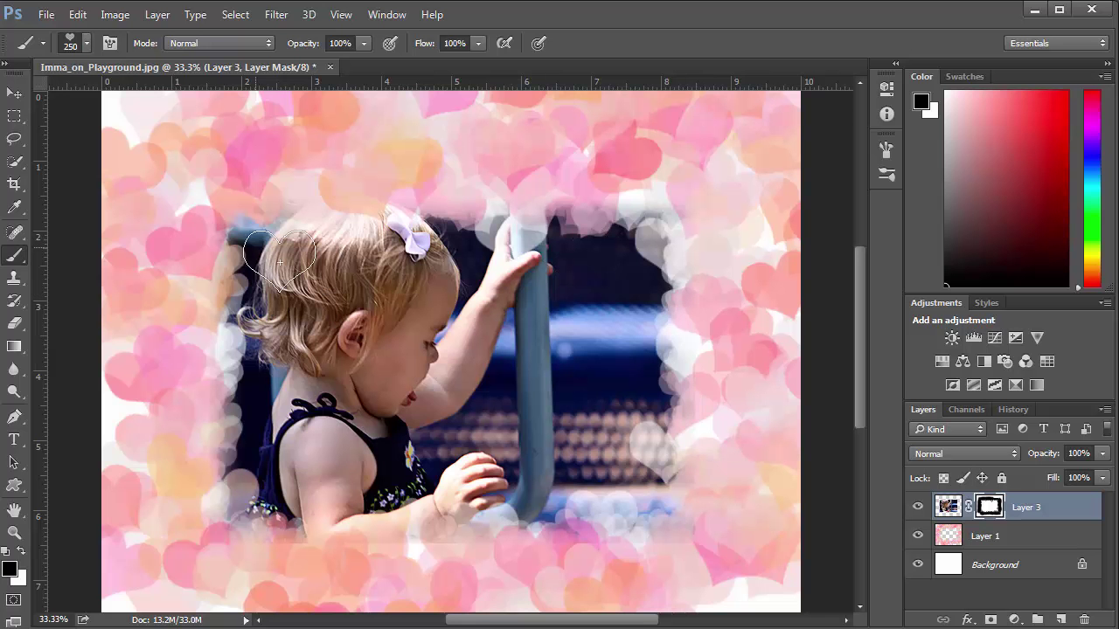
pyautogui.click(651, 398)
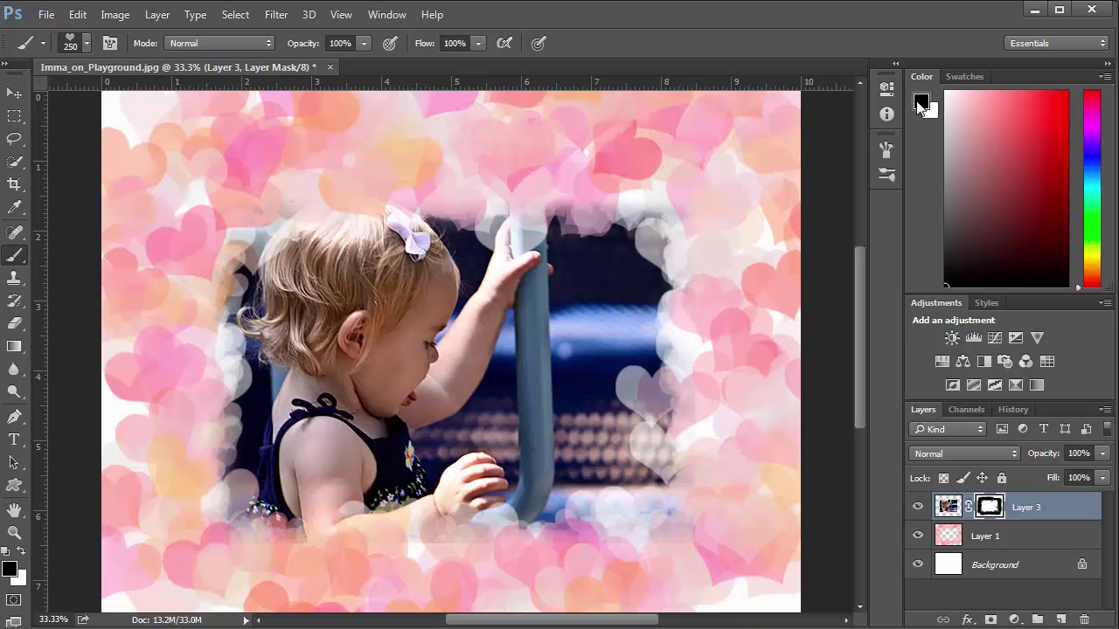
pyautogui.click(108, 44)
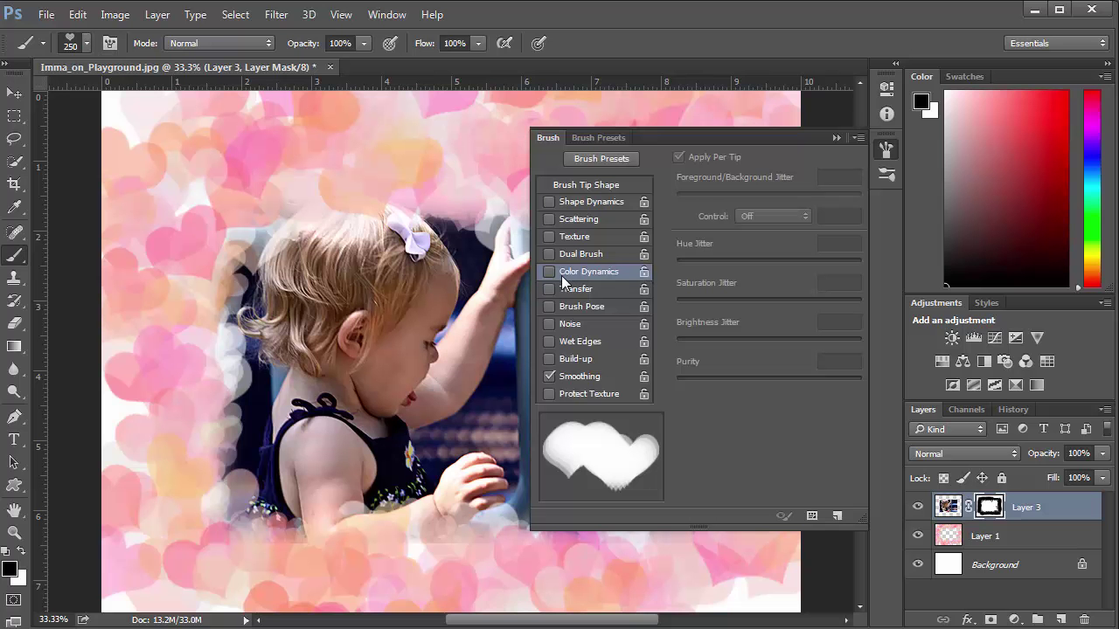
# Step: Turn on Shape Dynamics with 20% size, 19% angle and 20% roundness jitter, and set 50% spacing
pyautogui.click(549, 202)
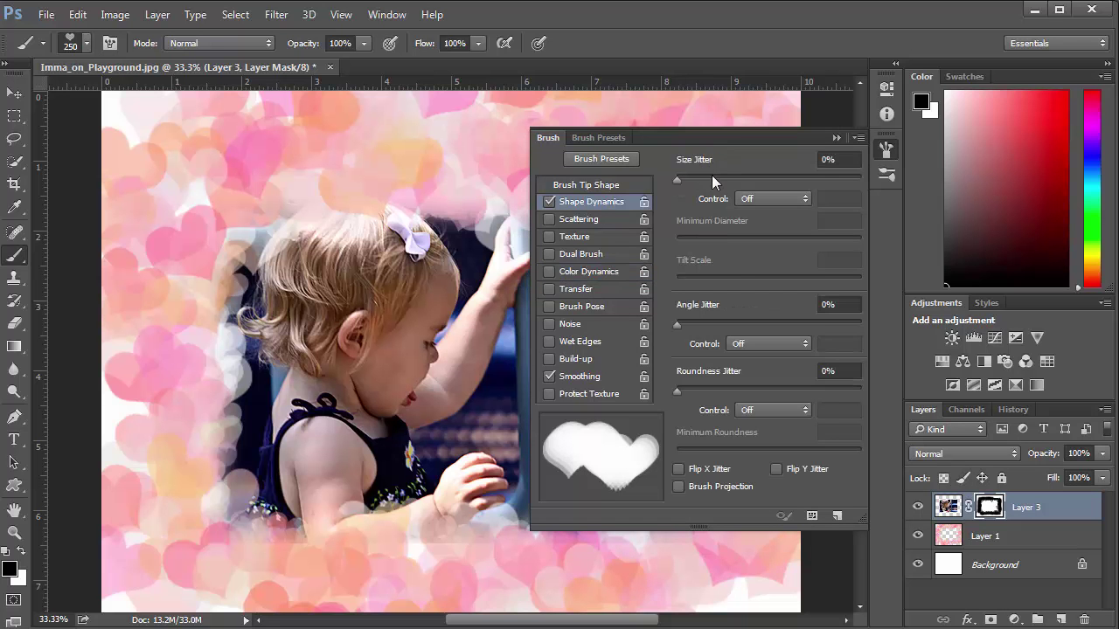
pyautogui.click(712, 179)
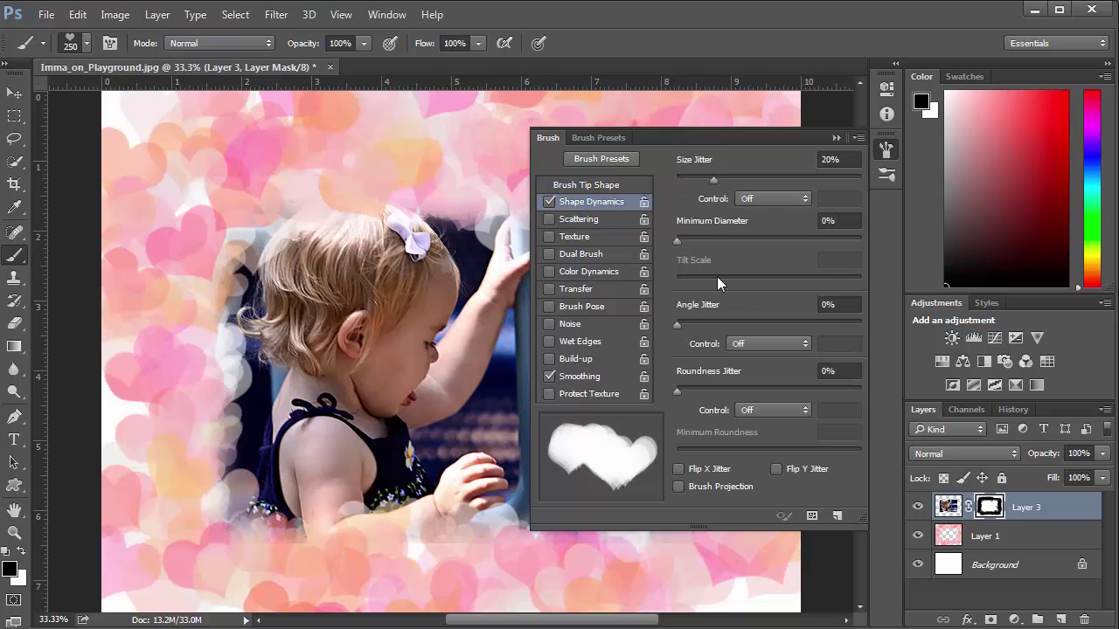
pyautogui.click(712, 325)
pyautogui.click(714, 391)
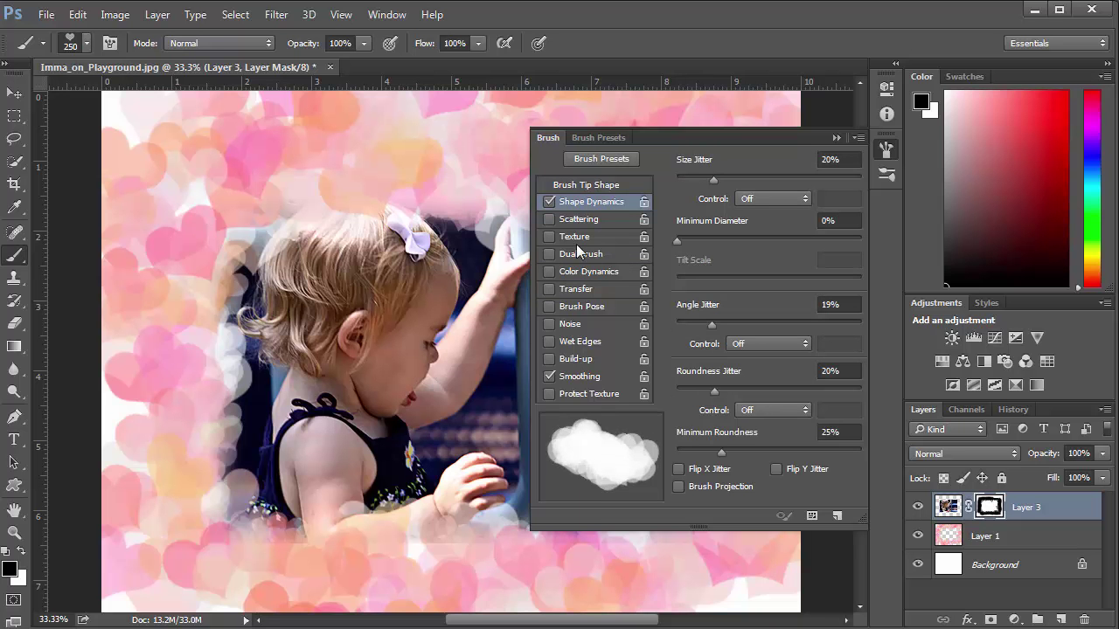
pyautogui.click(586, 186)
pyautogui.moveTo(676, 445); pyautogui.dragTo(752, 446)
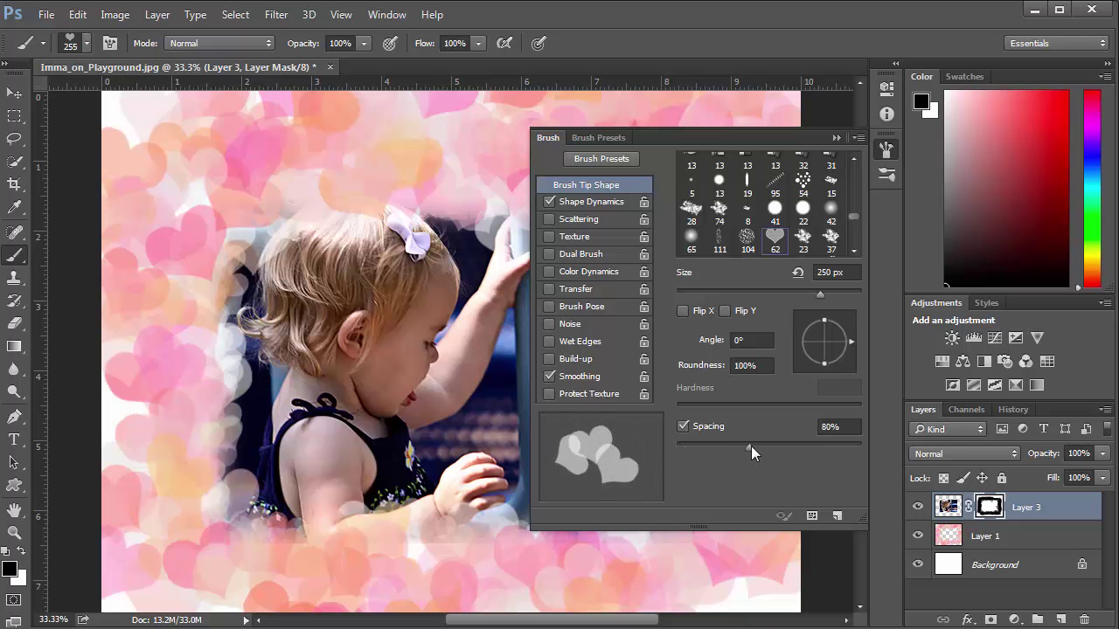
pyautogui.click(722, 444)
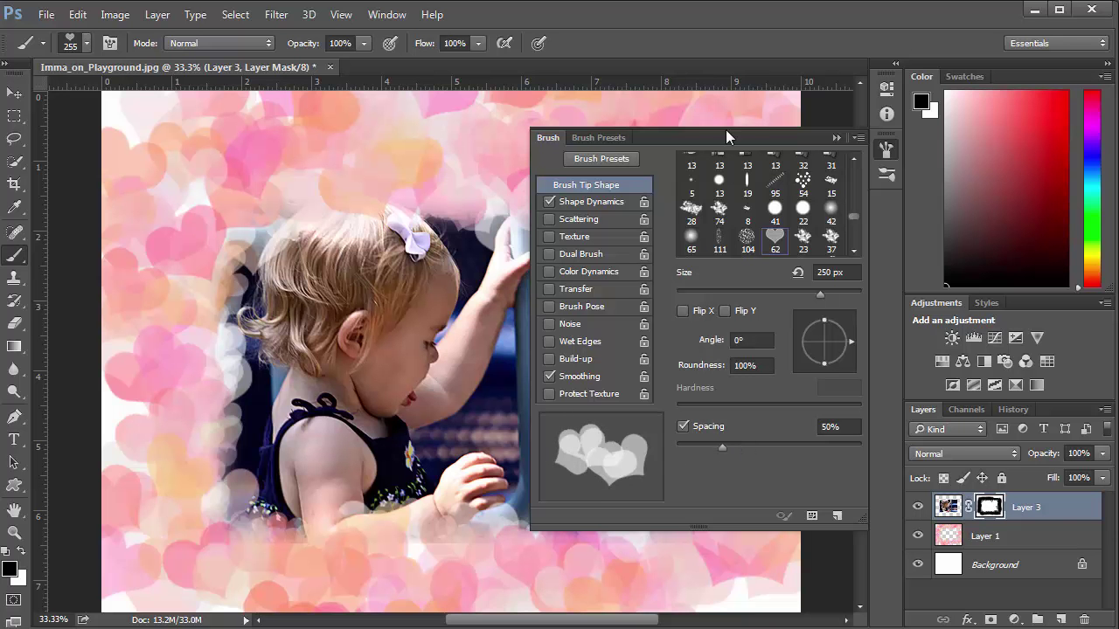
pyautogui.click(835, 139)
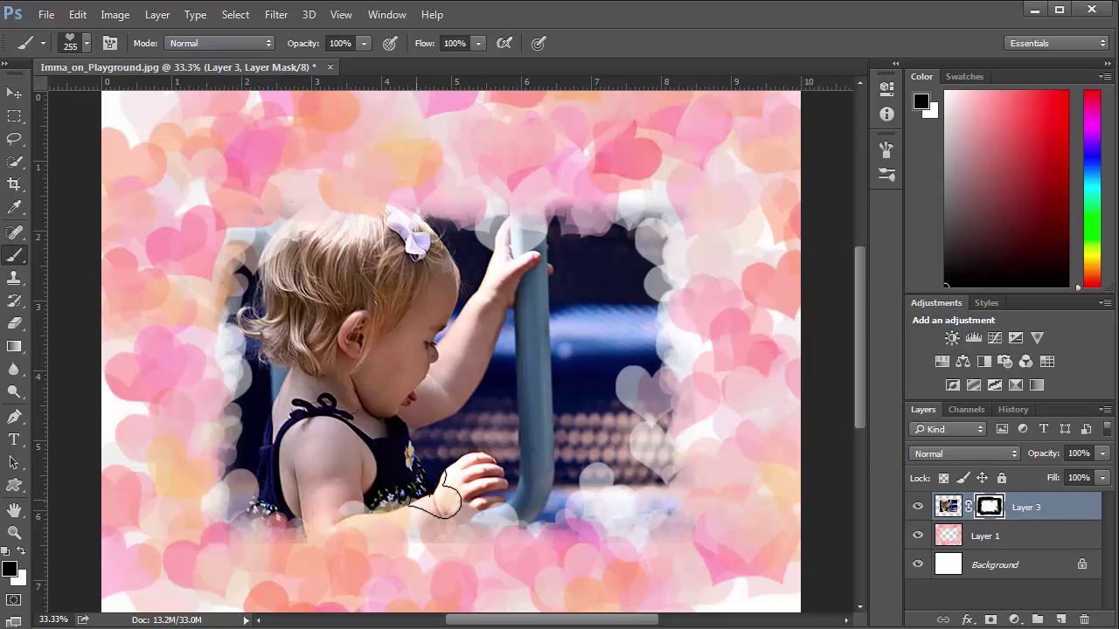
# Step: Stamp six varied hearts into the mask at the pole, shoulder, dress and background edges
pyautogui.click(548, 499)
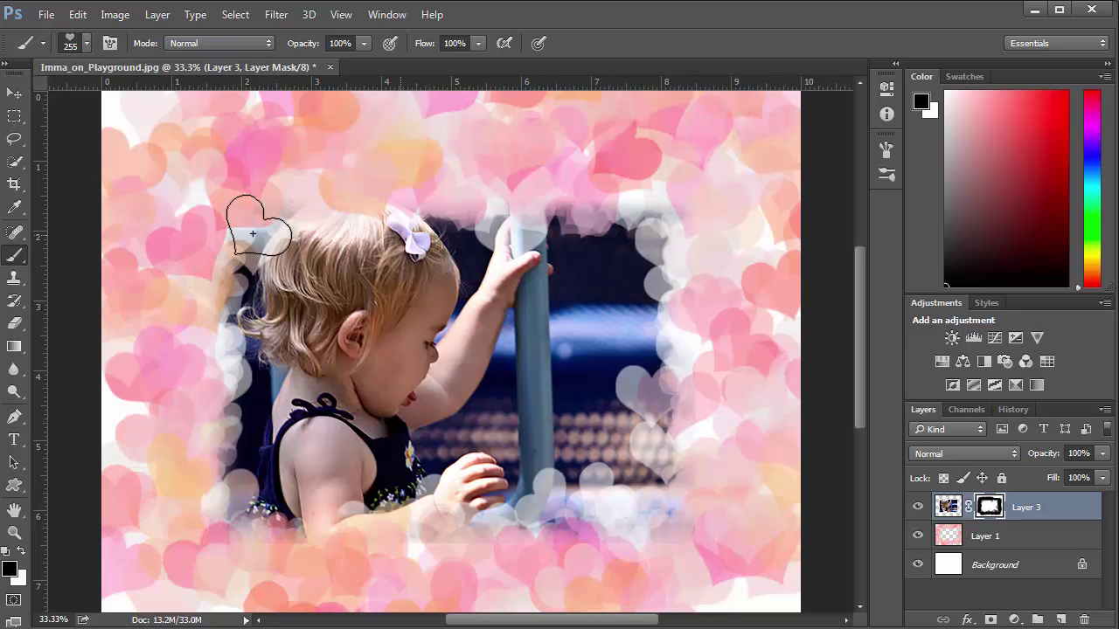
pyautogui.click(249, 439)
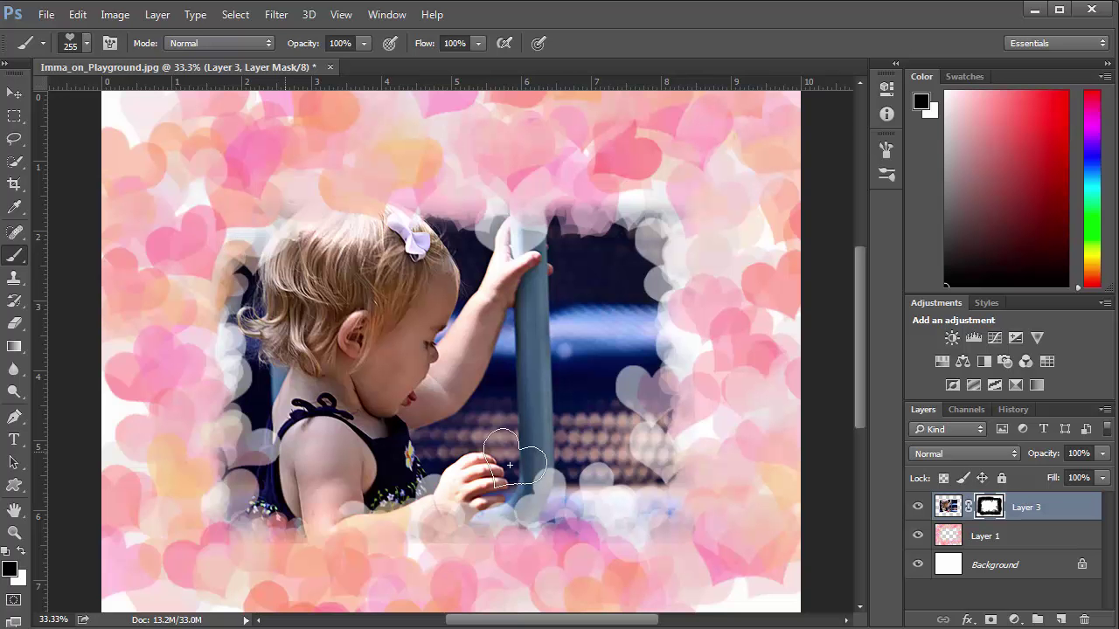
pyautogui.click(282, 508)
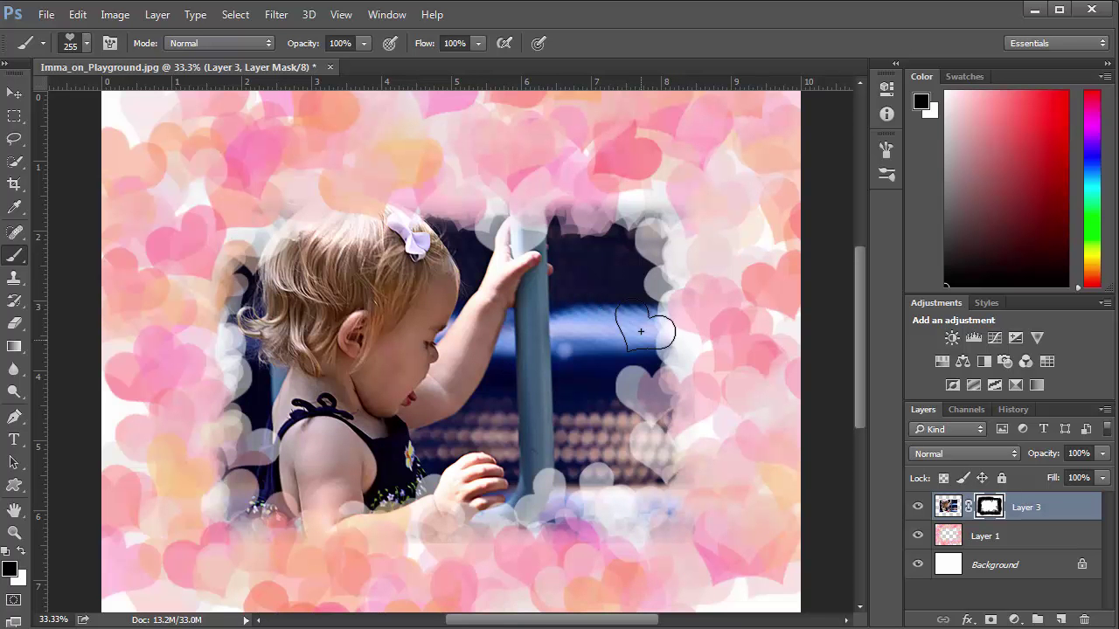
pyautogui.click(591, 243)
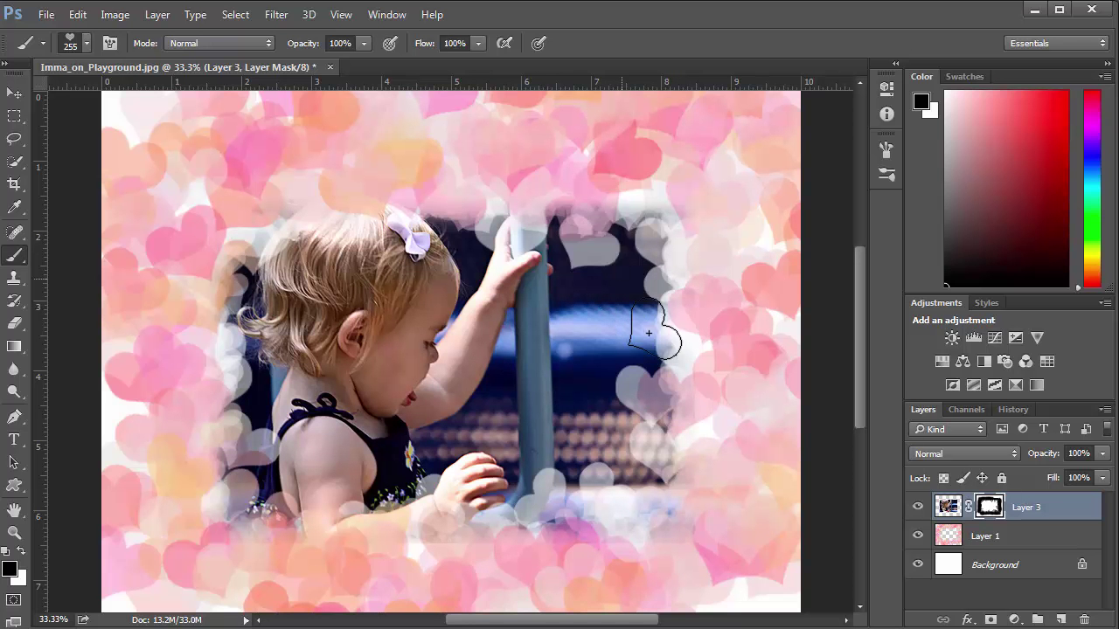
pyautogui.click(648, 333)
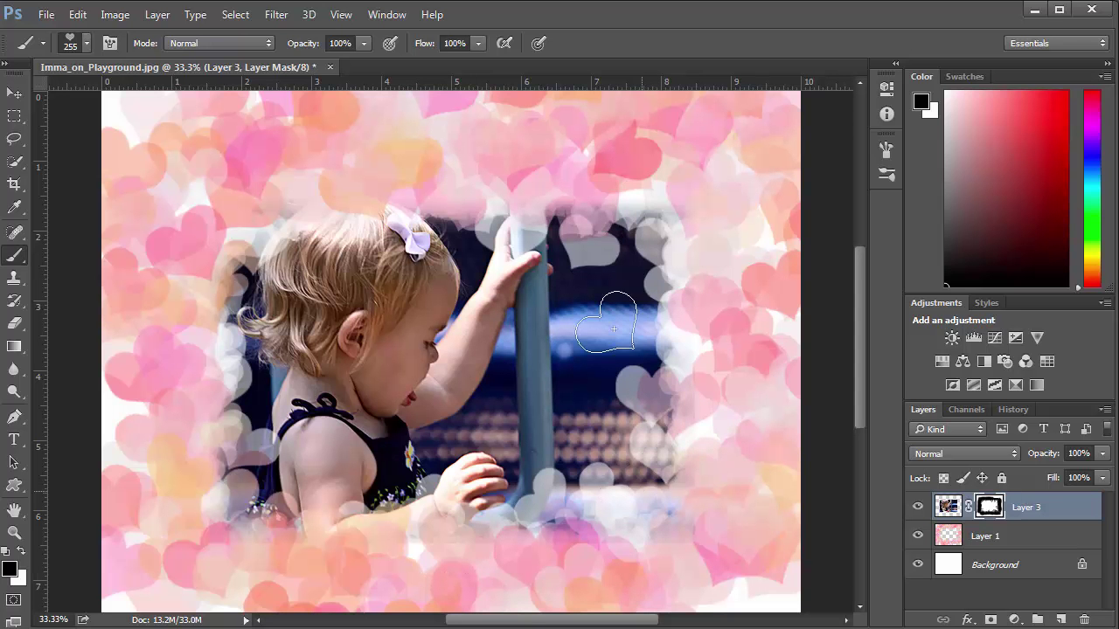
pyautogui.click(644, 331)
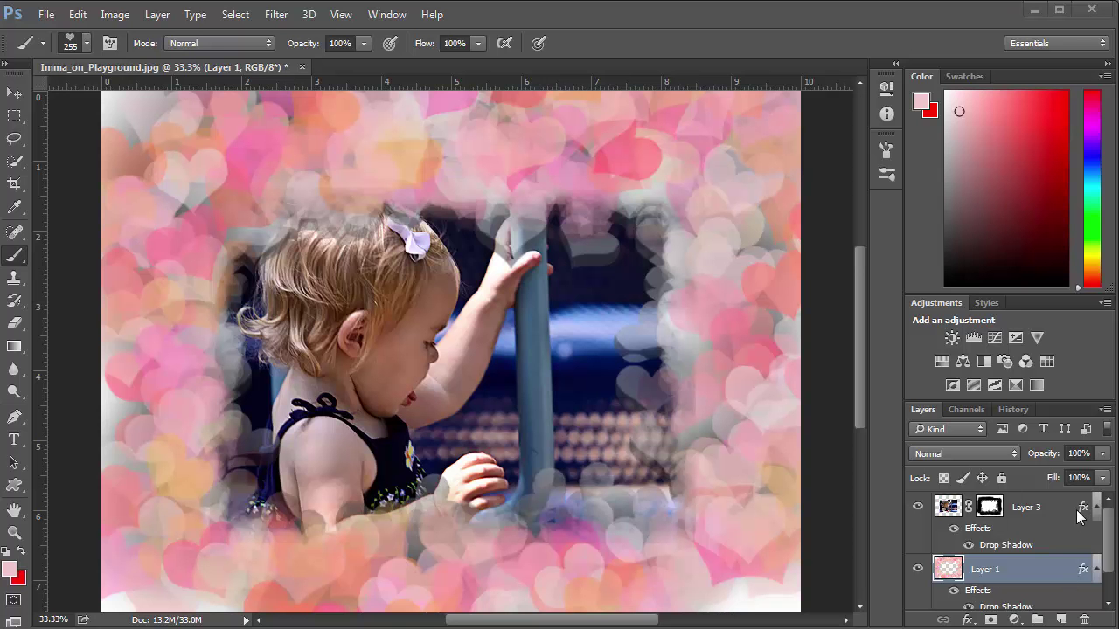
# Step: Hide the Drop Shadow effects on Layer 3 and Layer 1
pyautogui.click(968, 547)
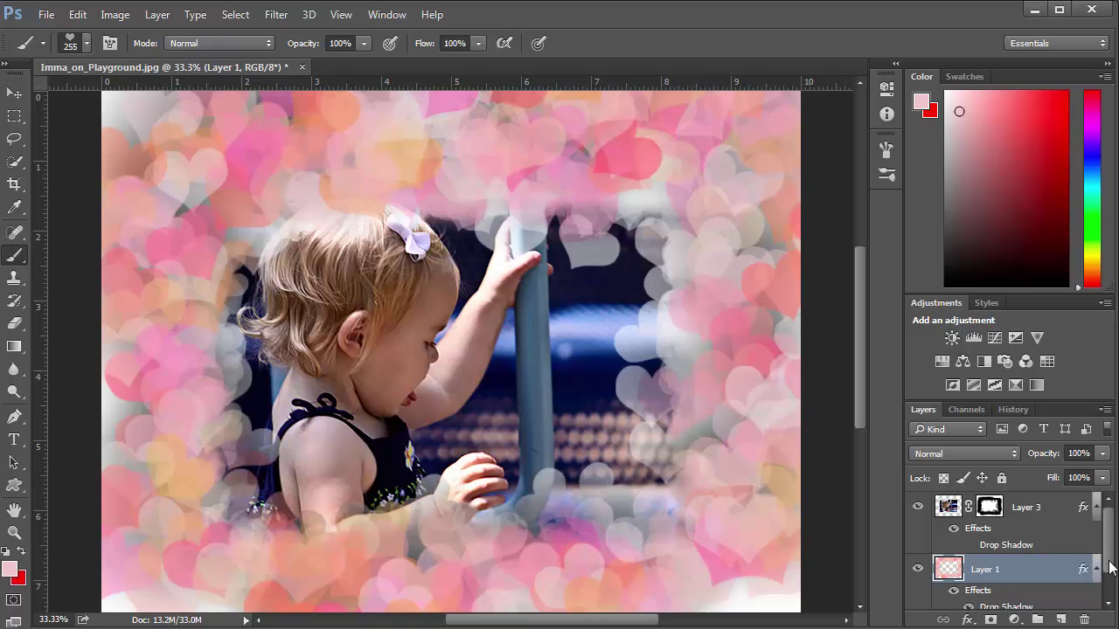
pyautogui.scroll(-1, 1112, 588)
pyautogui.click(968, 571)
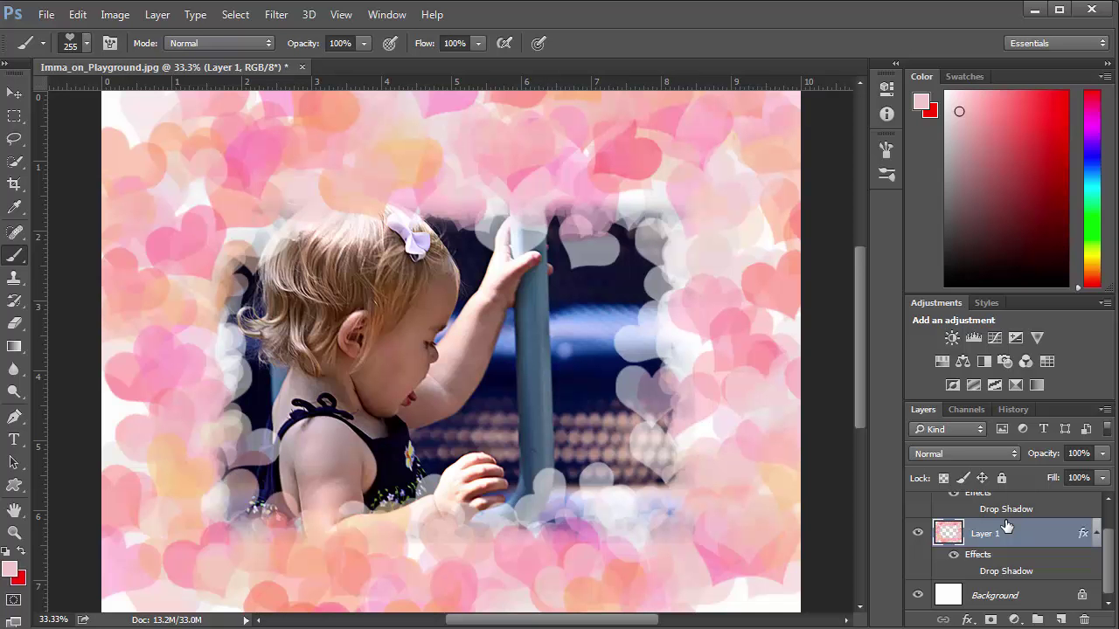
# Step: Select the Custom Shape Tool and append the Ornaments set to the shape library
pyautogui.click(13, 487)
pyautogui.rightClick(13, 487)
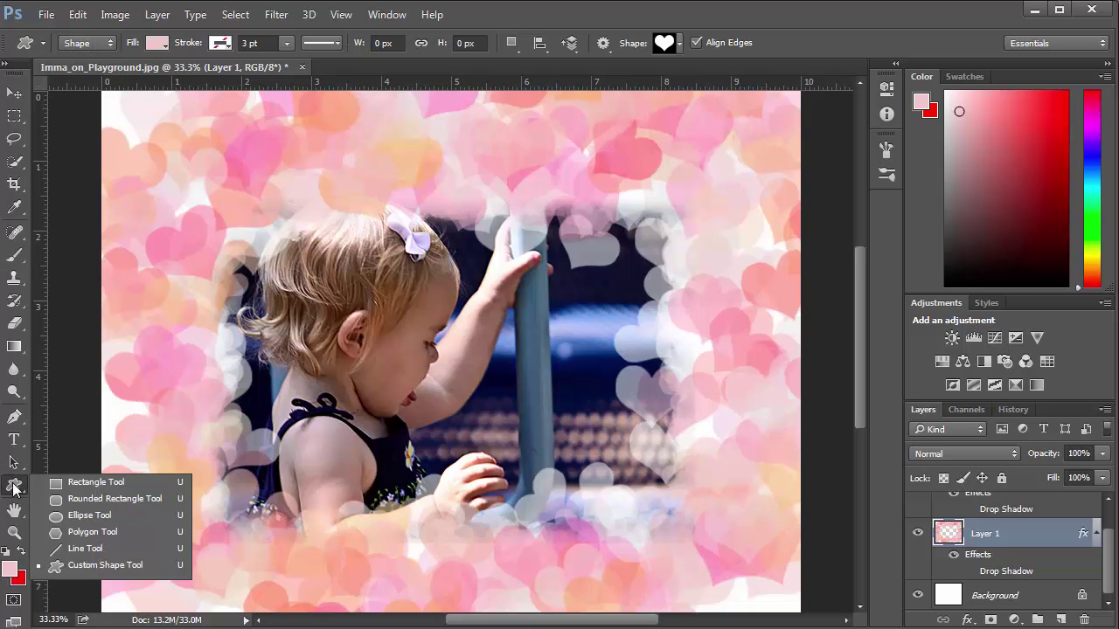
pyautogui.click(83, 570)
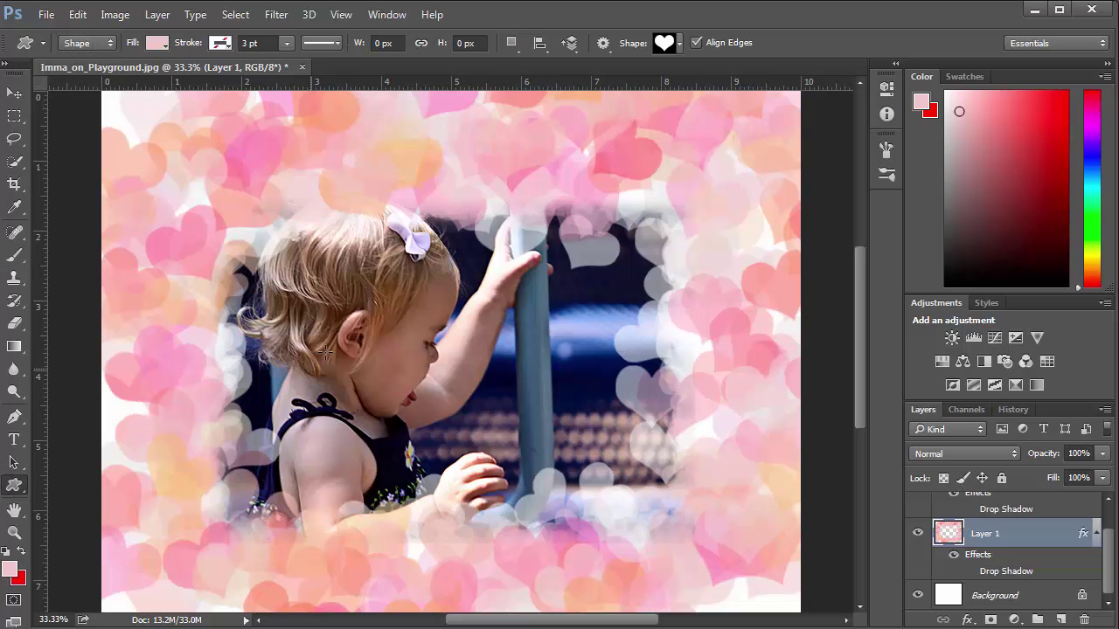
pyautogui.click(674, 41)
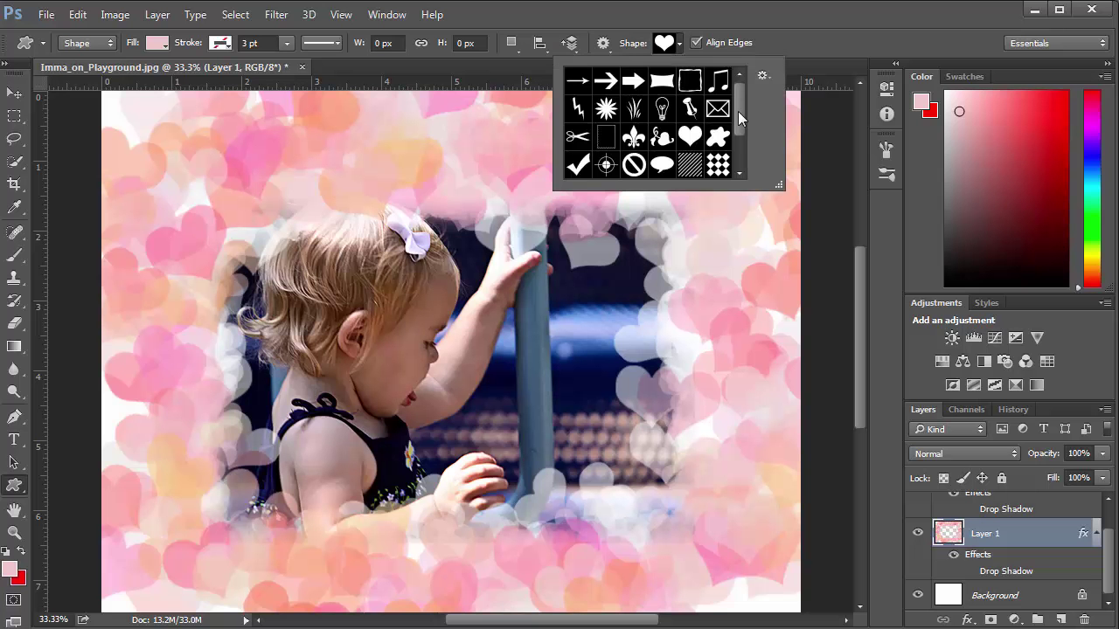
pyautogui.moveTo(738, 111); pyautogui.dragTo(738, 137)
pyautogui.scroll(-2, 737, 138)
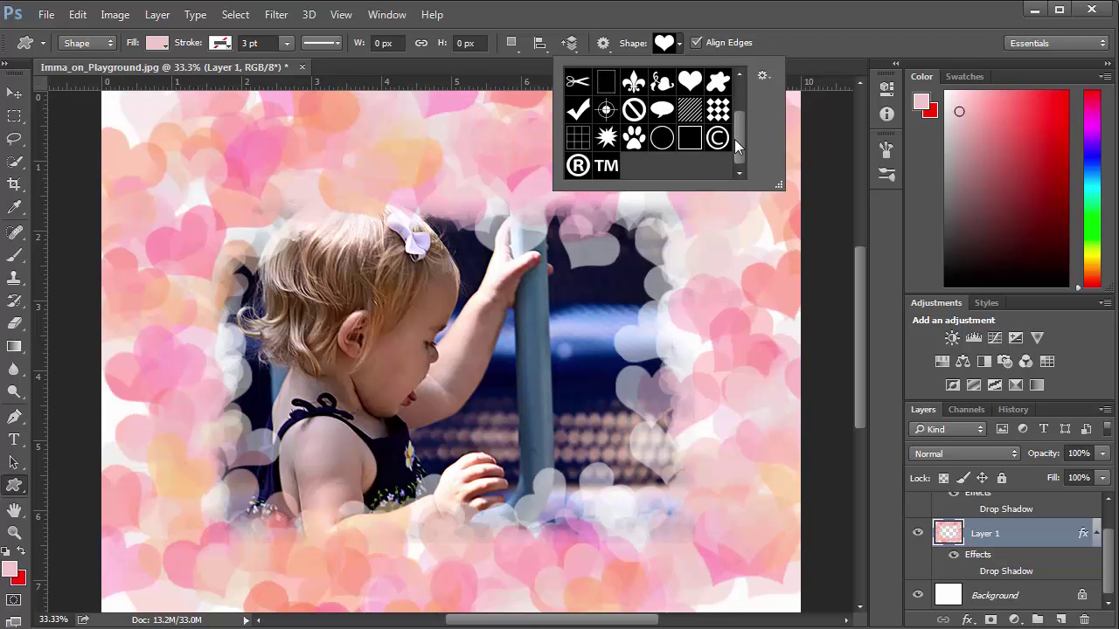
pyautogui.click(763, 77)
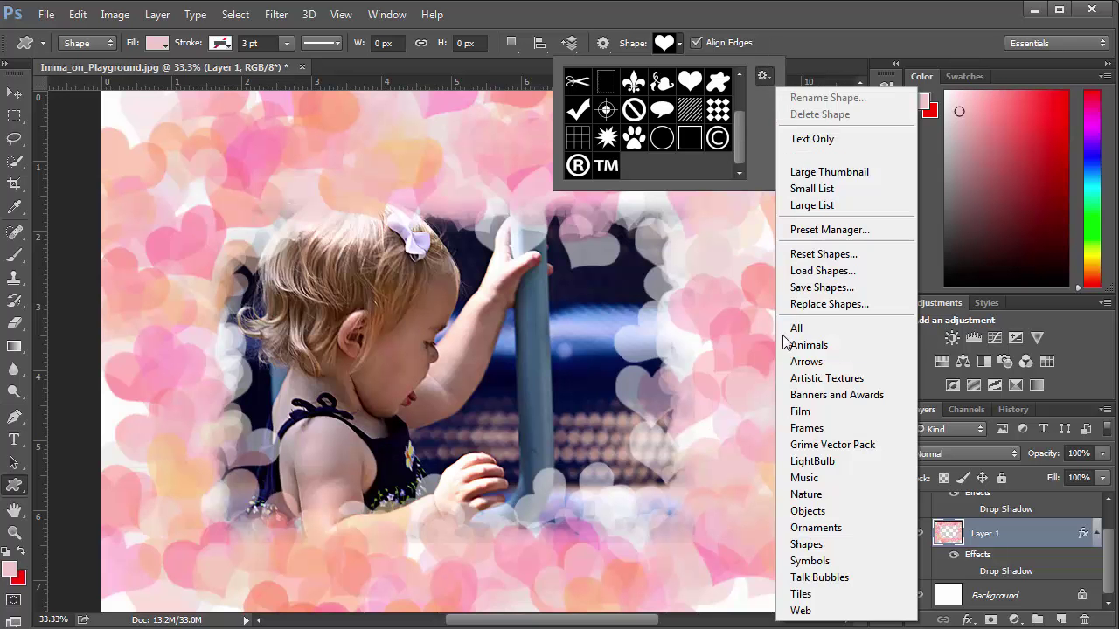
pyautogui.click(804, 528)
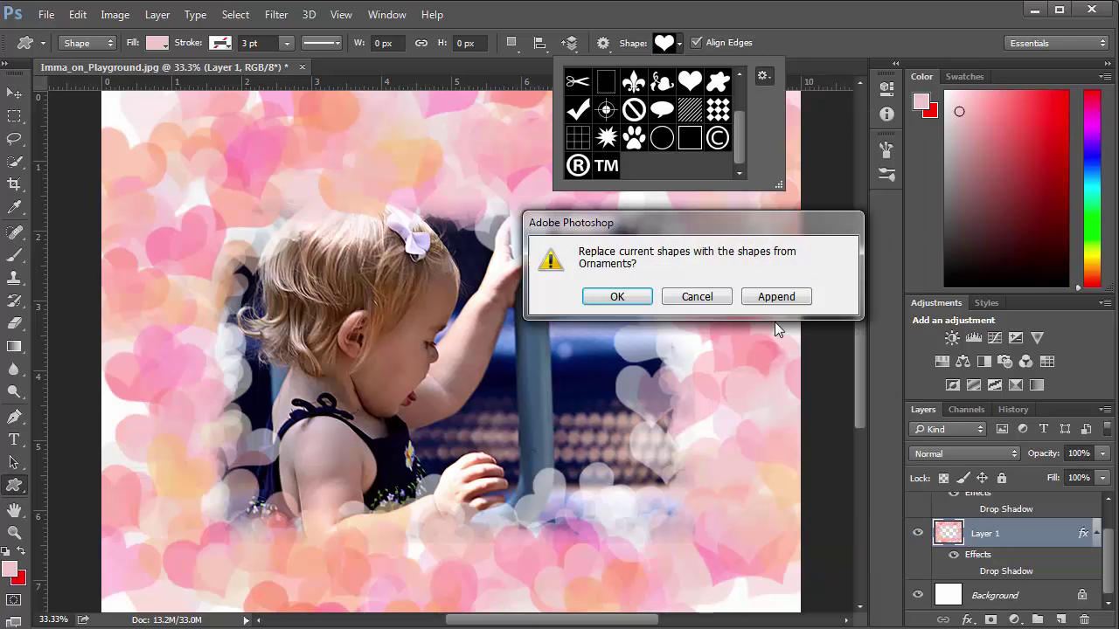
pyautogui.click(776, 297)
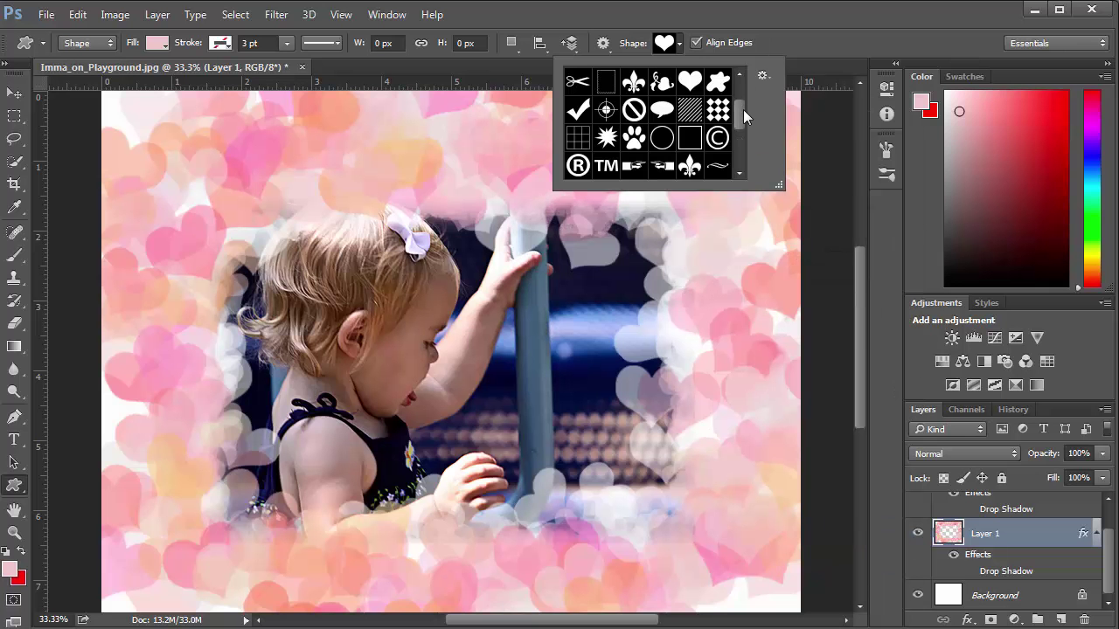
# Step: Append the Tiles and Film shape sets to the custom shape library
pyautogui.moveTo(743, 109); pyautogui.dragTo(746, 151)
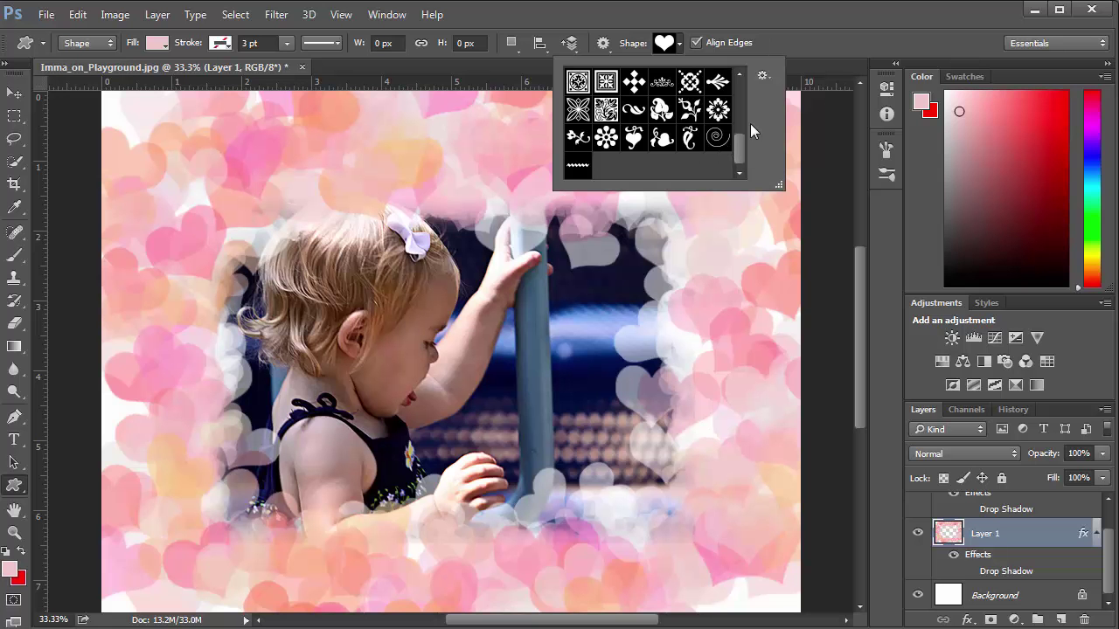
pyautogui.click(768, 75)
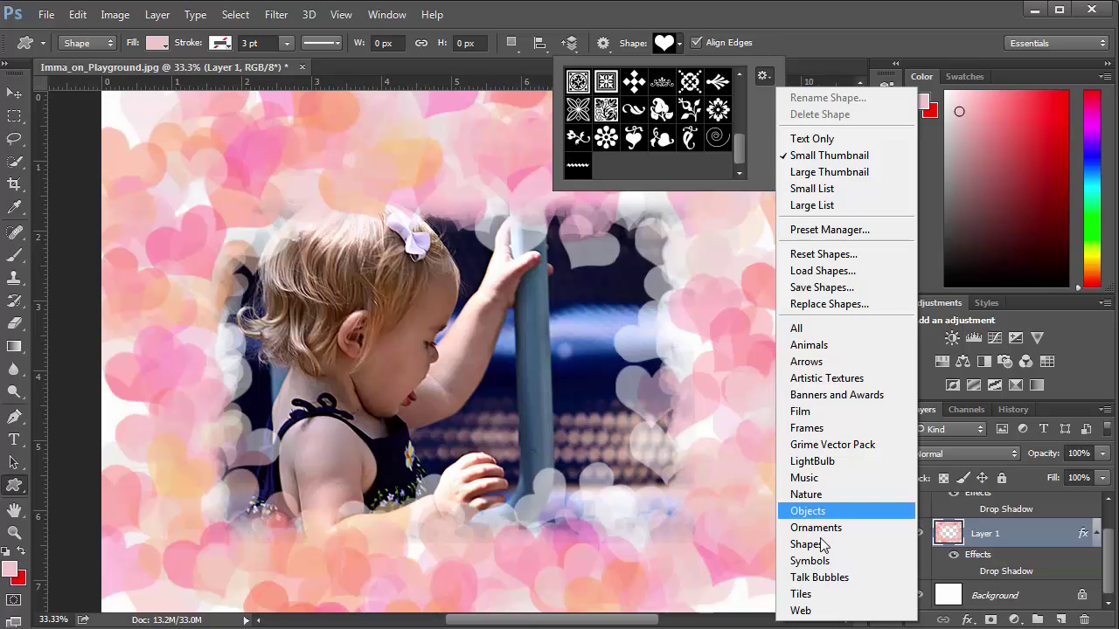
pyautogui.click(830, 594)
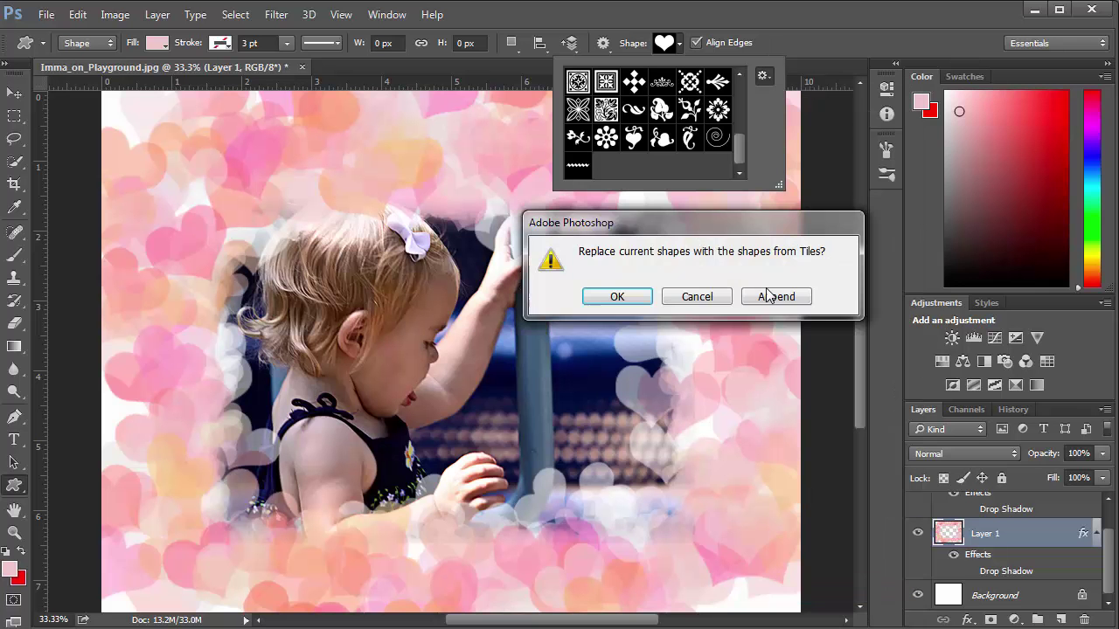
pyautogui.press('Return')
pyautogui.scroll(-1, 735, 149)
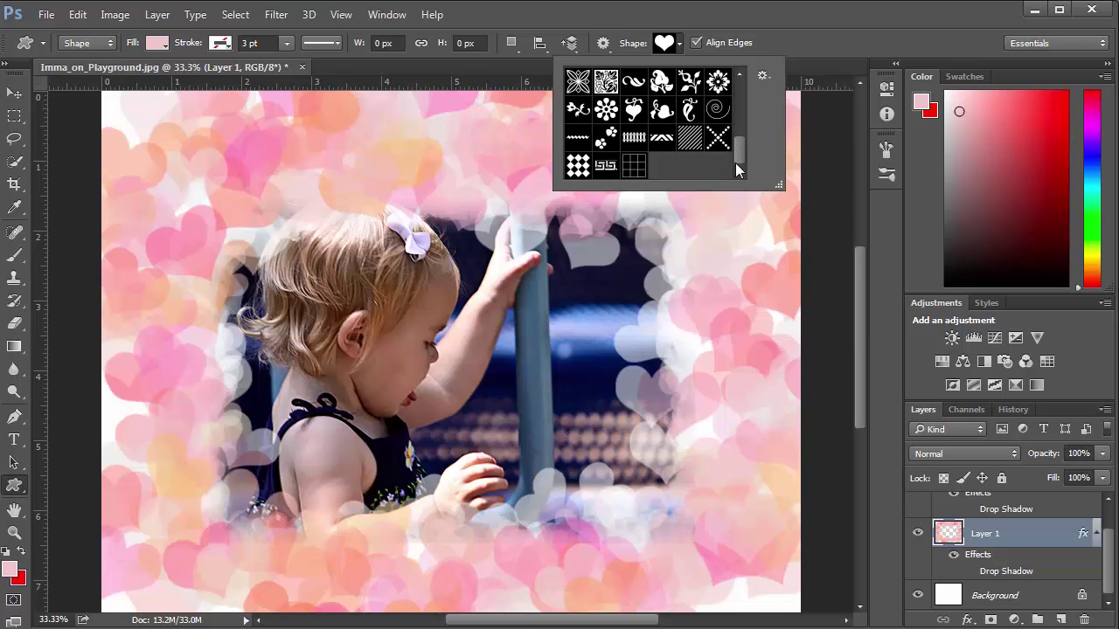
pyautogui.click(762, 75)
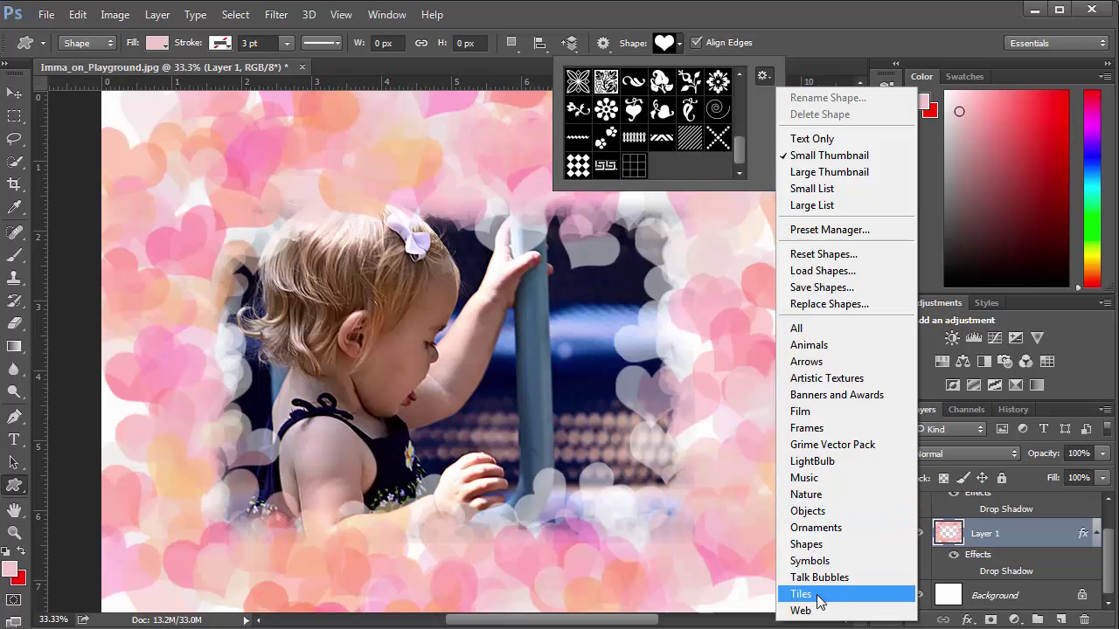
pyautogui.click(821, 418)
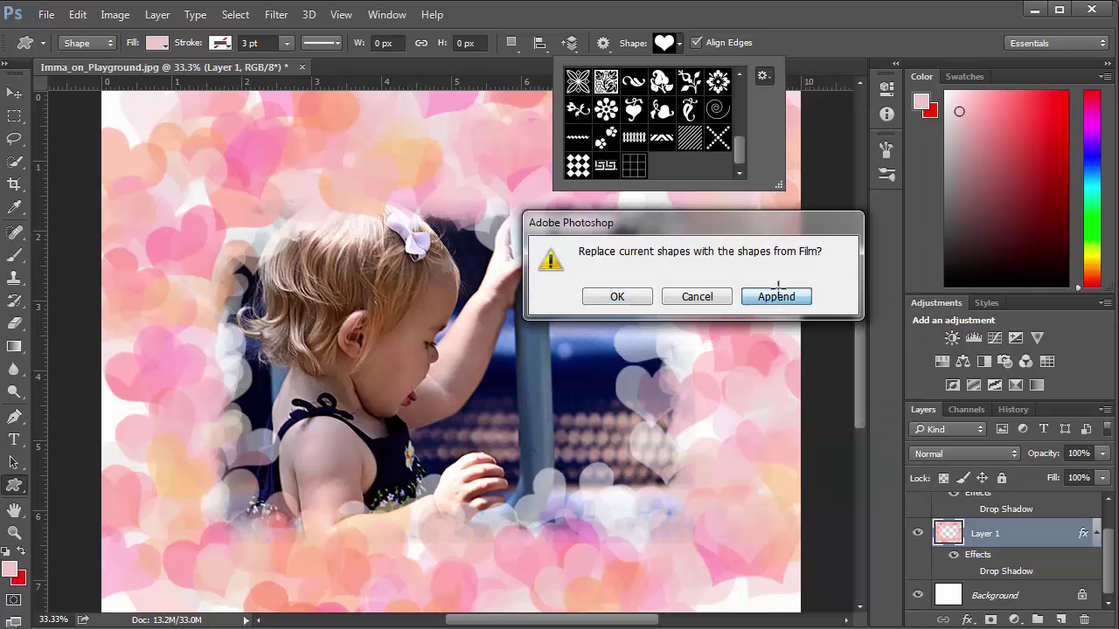
pyautogui.click(779, 295)
# Step: Enlarge the Shape picker and append the Animals and Music shape sets
pyautogui.moveTo(780, 187); pyautogui.dragTo(1023, 393)
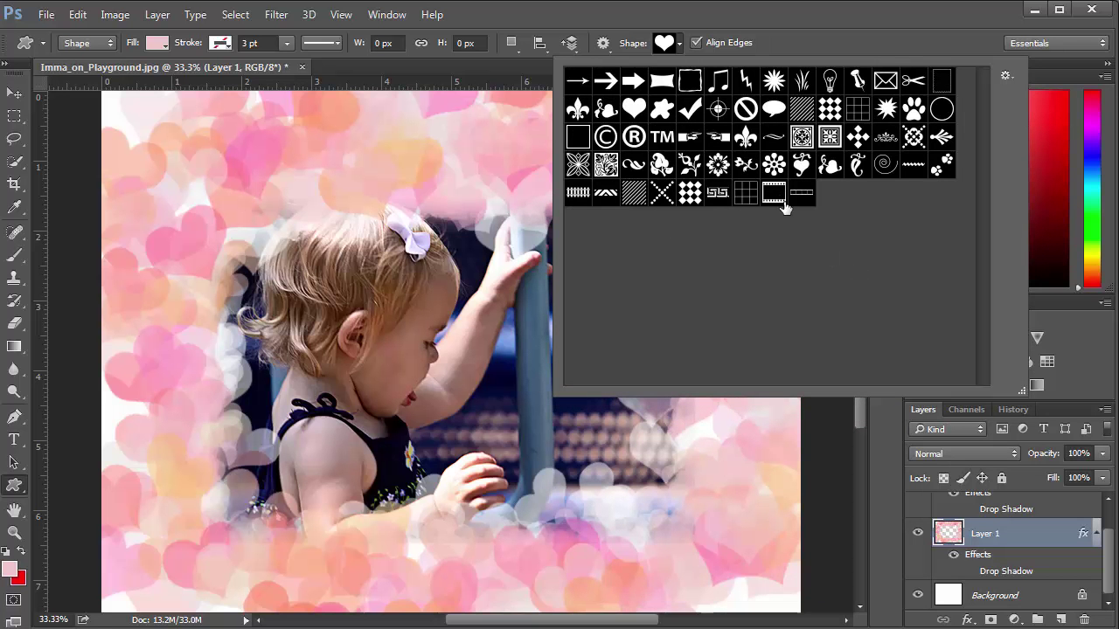
pyautogui.click(679, 43)
pyautogui.click(670, 42)
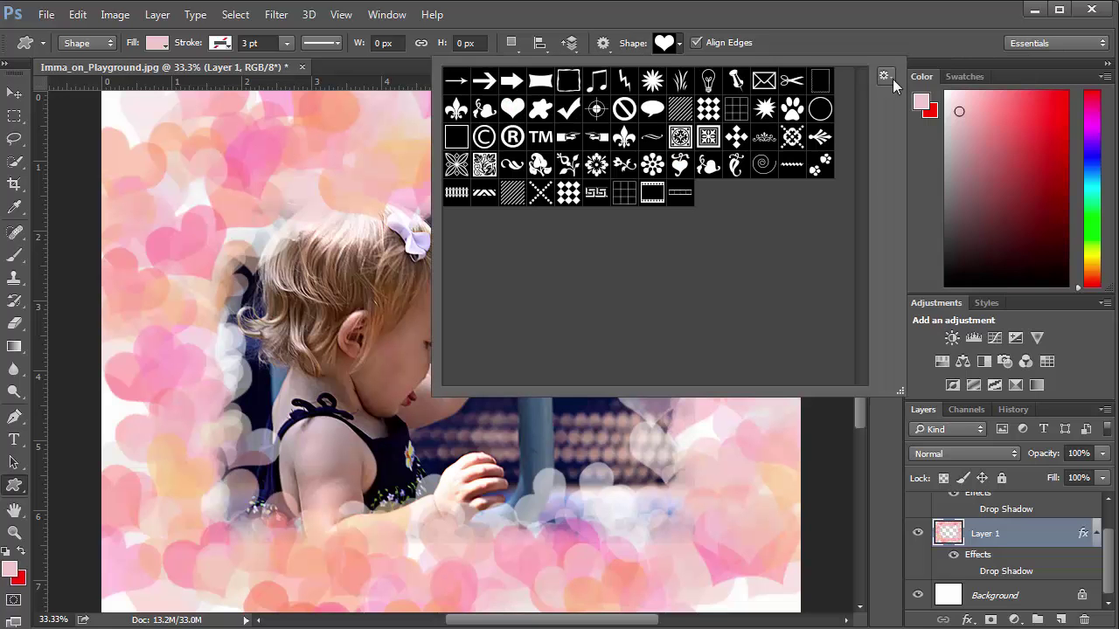
pyautogui.click(884, 76)
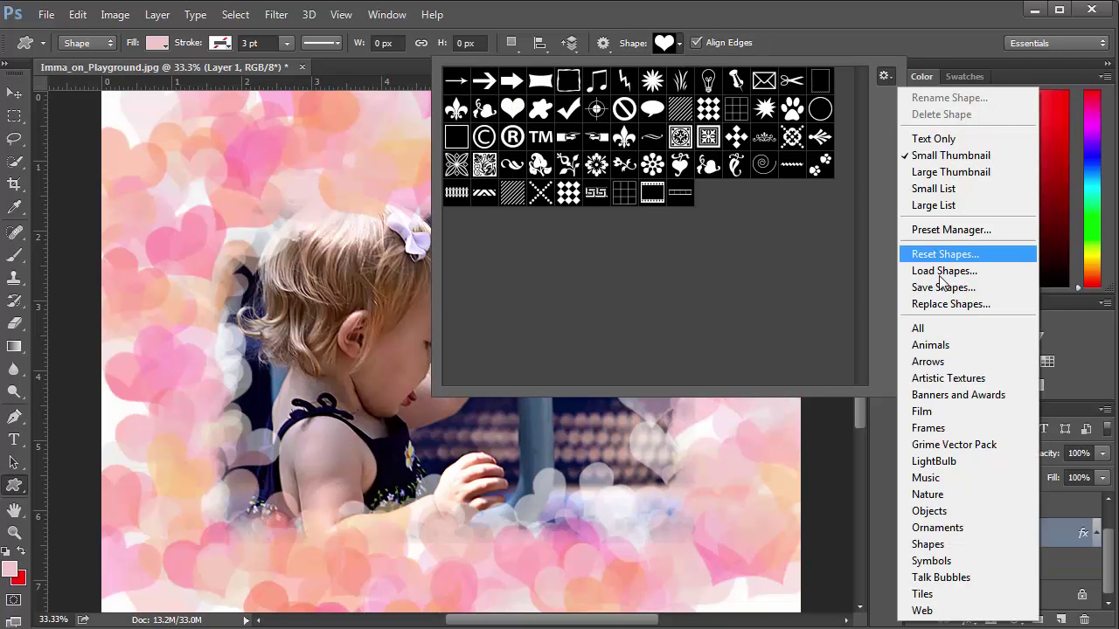
pyautogui.click(930, 346)
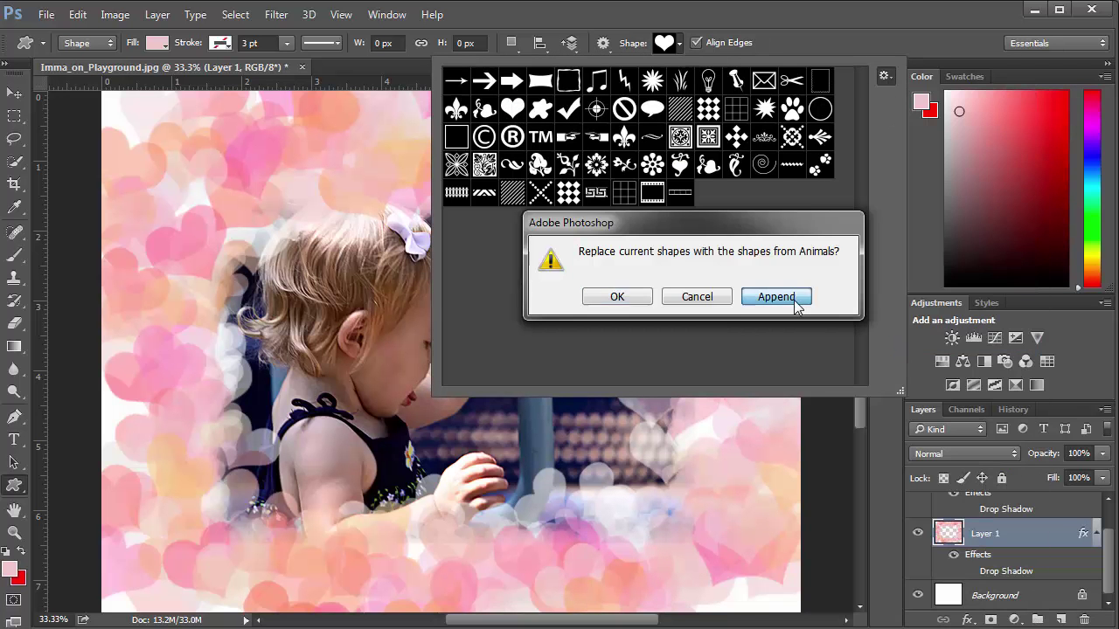
pyautogui.click(773, 296)
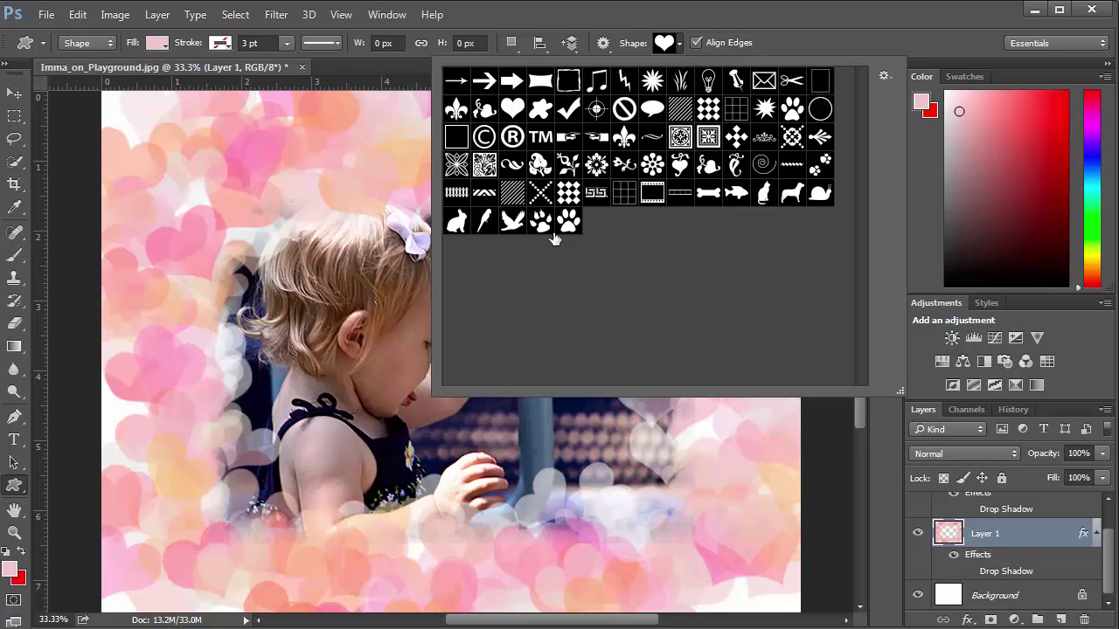
pyautogui.click(885, 75)
pyautogui.click(935, 479)
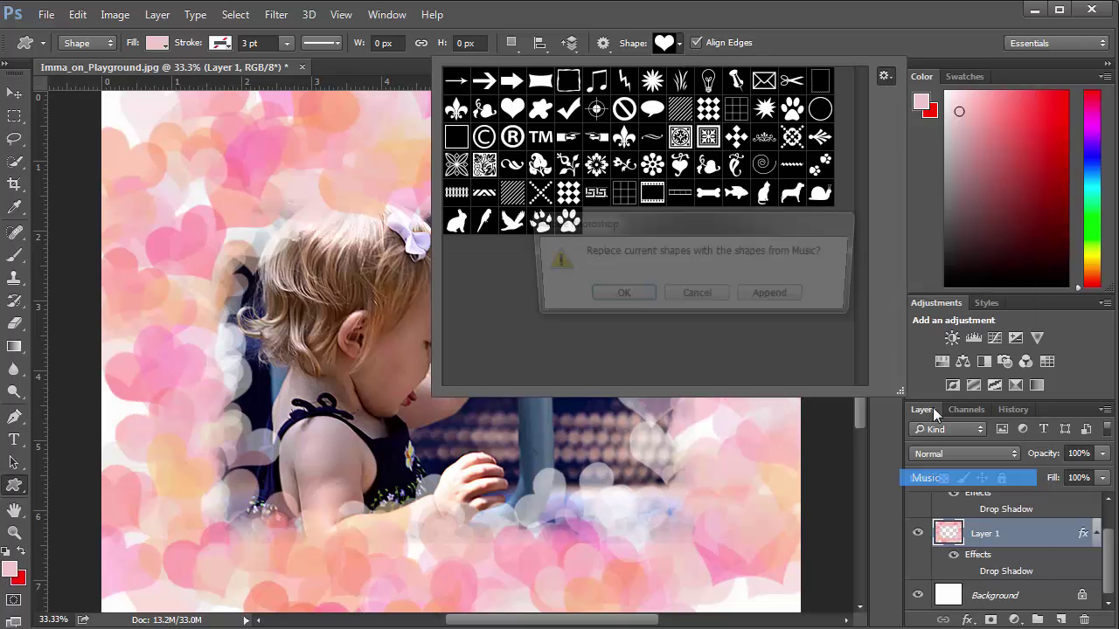
pyautogui.click(793, 304)
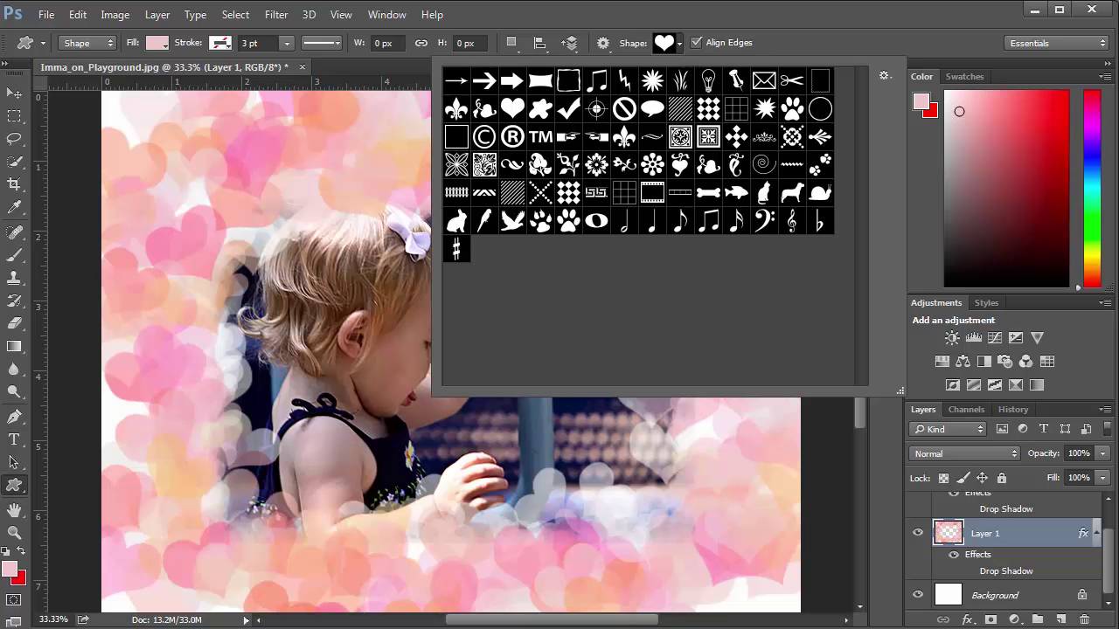
# Step: Review the expanded shape grid and close the picker with the heart shape still selected
pyautogui.click(899, 391)
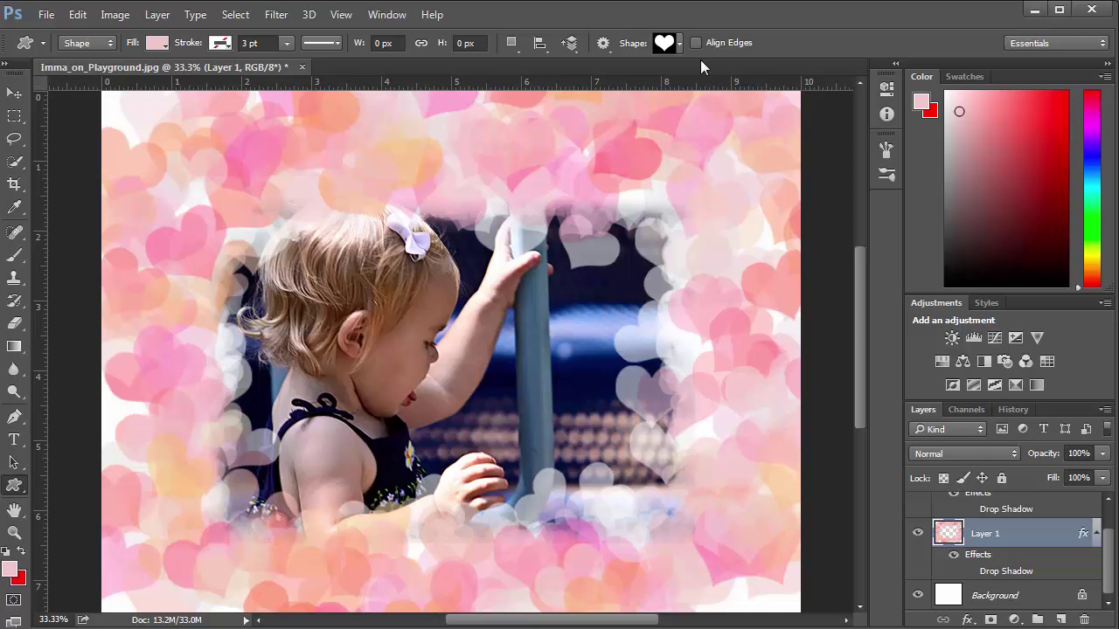
pyautogui.click(678, 43)
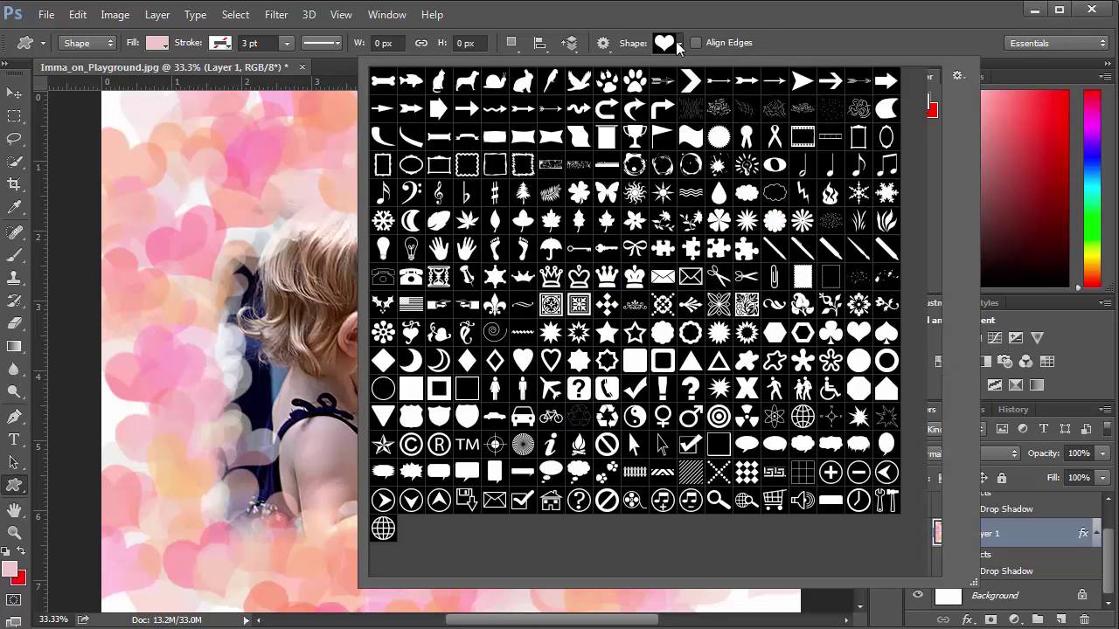
pyautogui.click(958, 76)
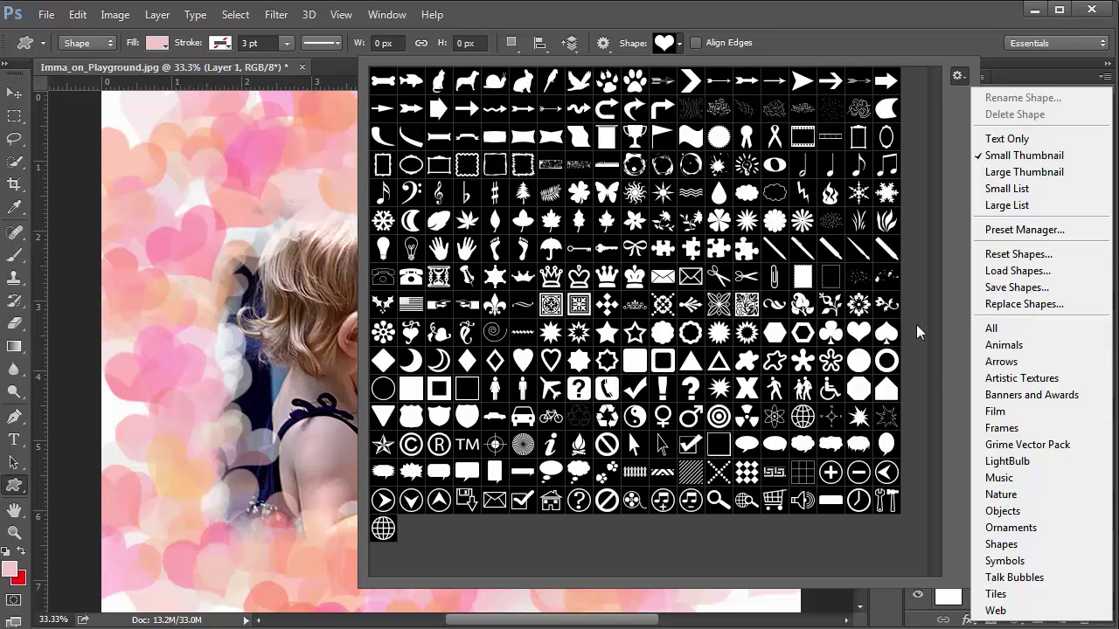
pyautogui.click(410, 306)
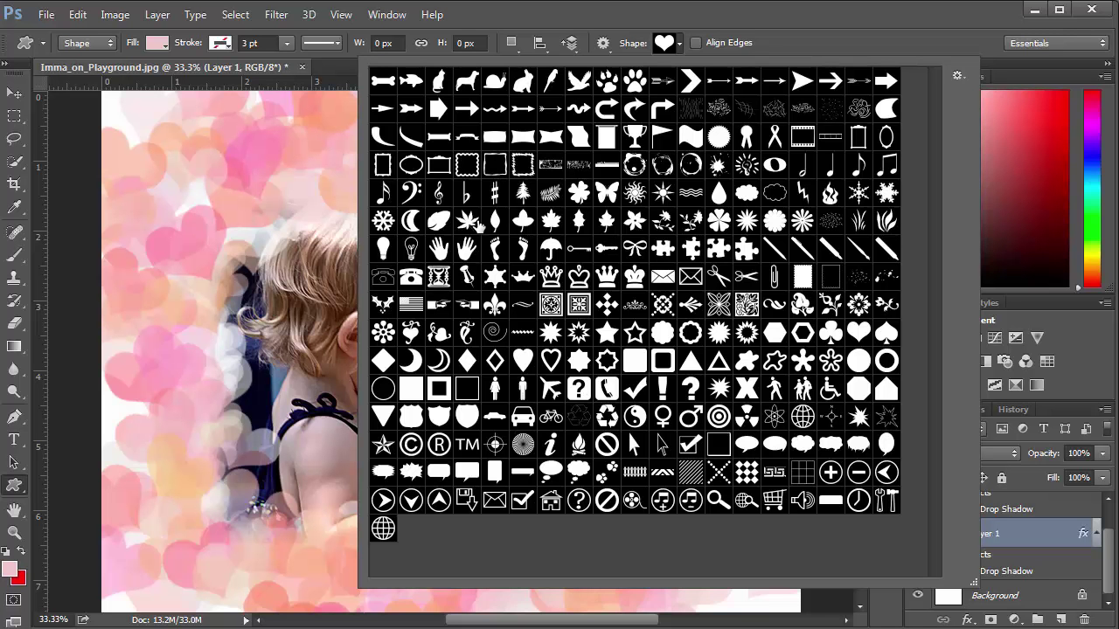
pyautogui.click(885, 12)
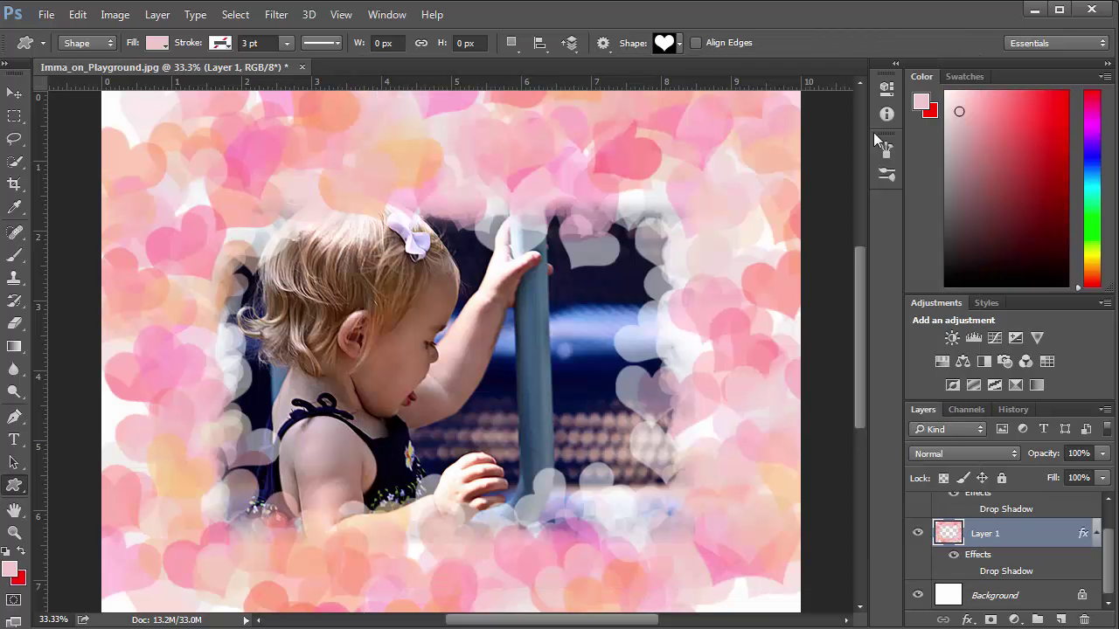